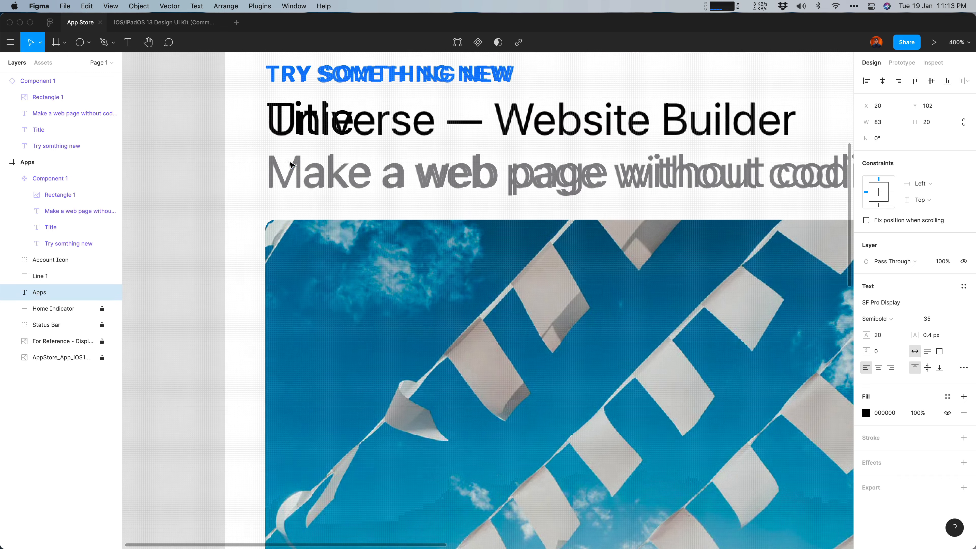
Duplicate the divider line under the Apps heading and place the copy over the reference divider above Popular Apps
left_click(329, 131)
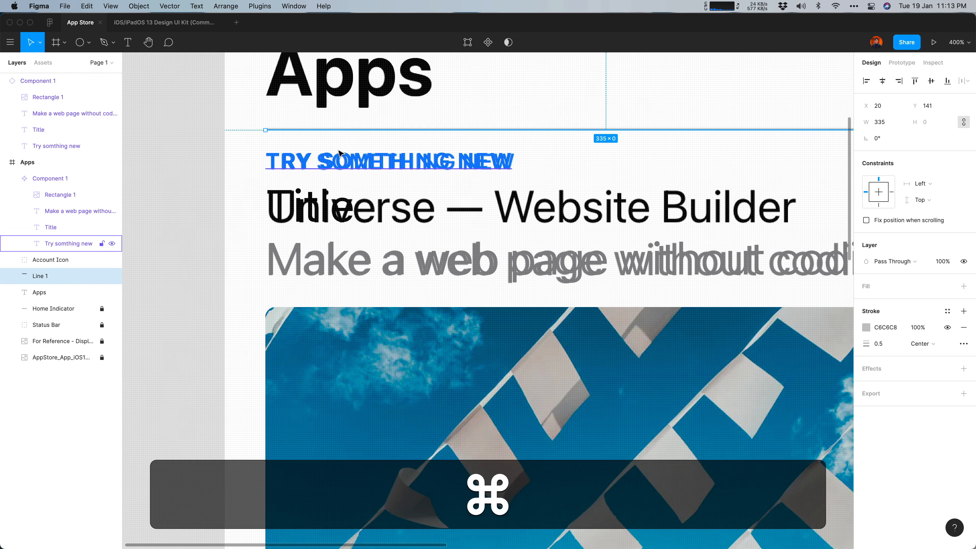
key("super+c")
scroll(409, 294, "down", 10)
left_click(412, 304)
key("super+v")
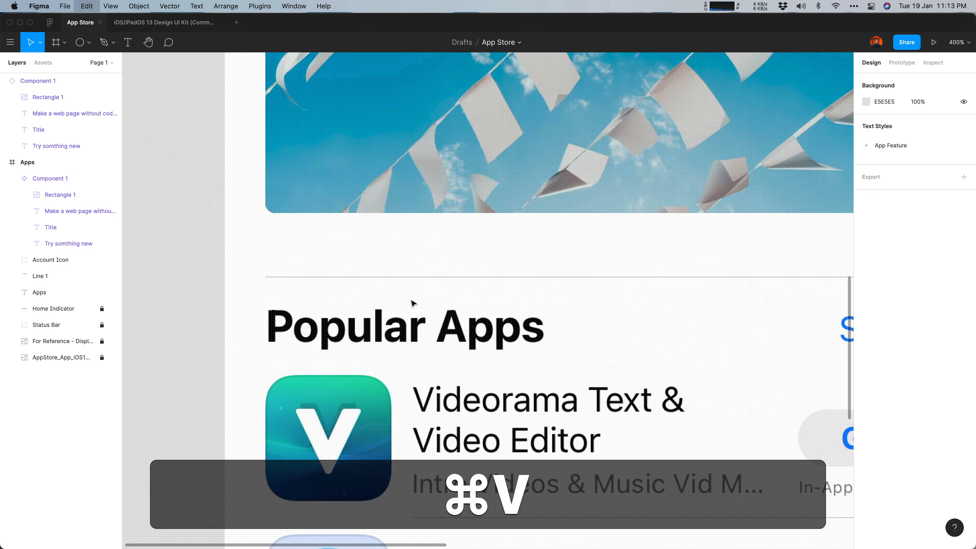
left_click_drag(232, 299, 350, 283)
scroll(352, 284, "down", 5)
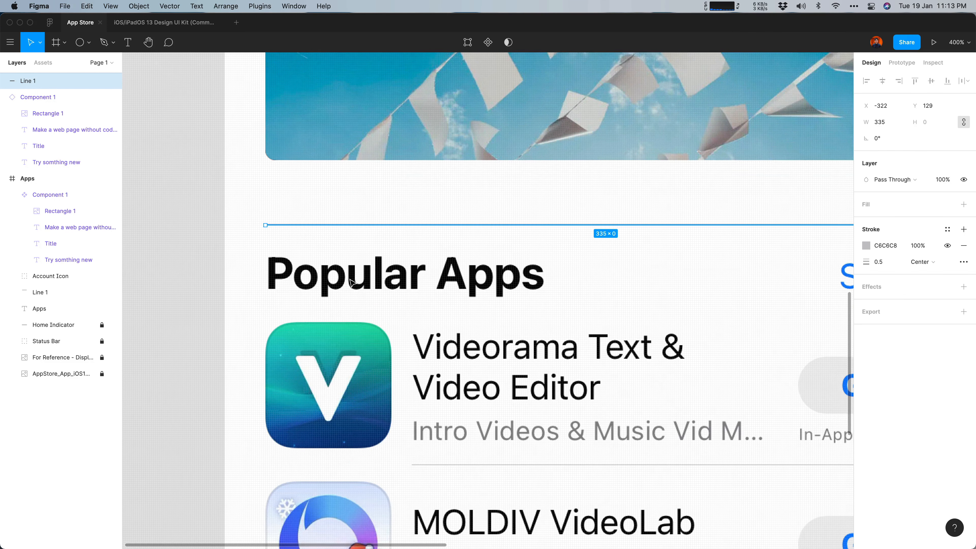
left_click(420, 256)
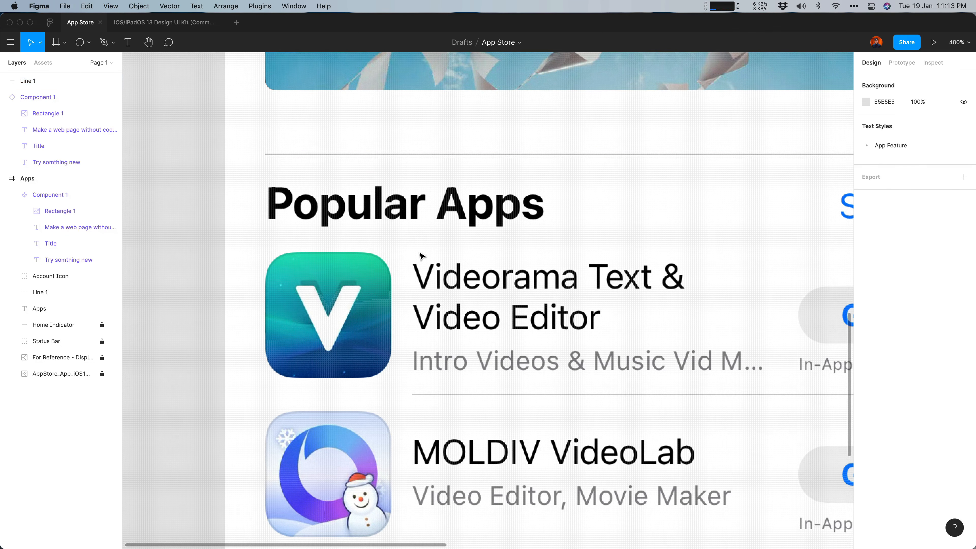
Copy the large Apps heading and paste the copy into the Popular Apps section
scroll(342, 243, "up", 10)
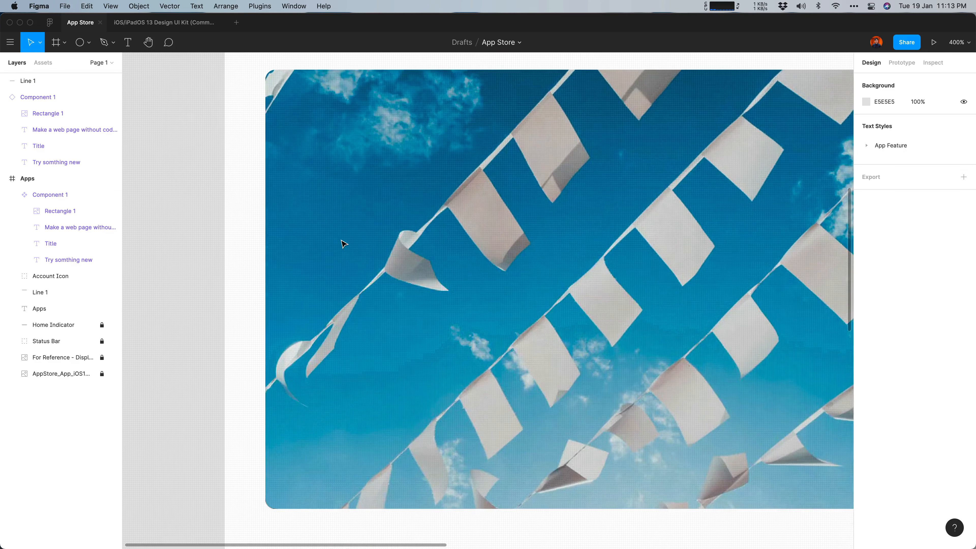
left_click(337, 314)
key("cmd+c")
scroll(352, 331, "down", 10)
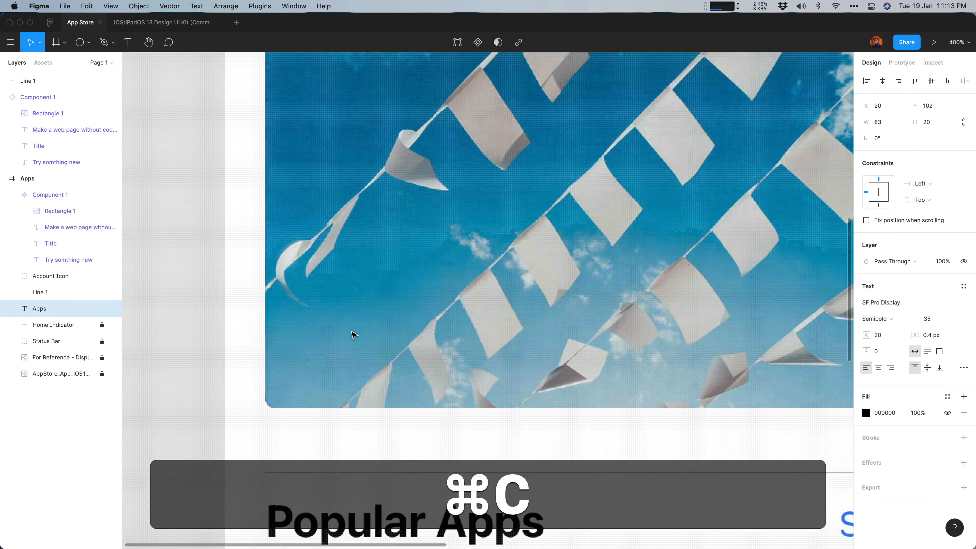
key("Escape")
scroll(363, 321, "down", 2)
key("super+v")
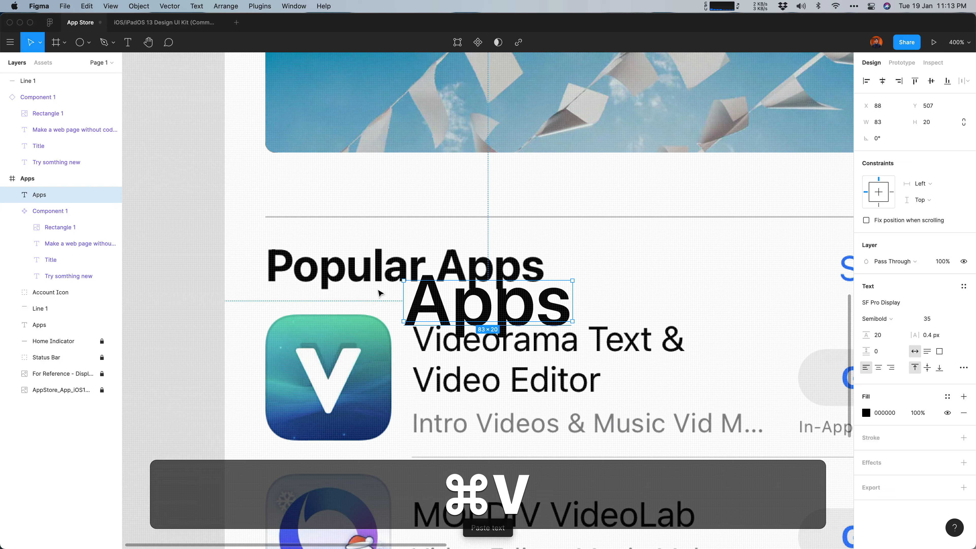
Change the pasted heading's text to "Popular Apps"
double_click(424, 309)
left_click(414, 304)
type("Pu")
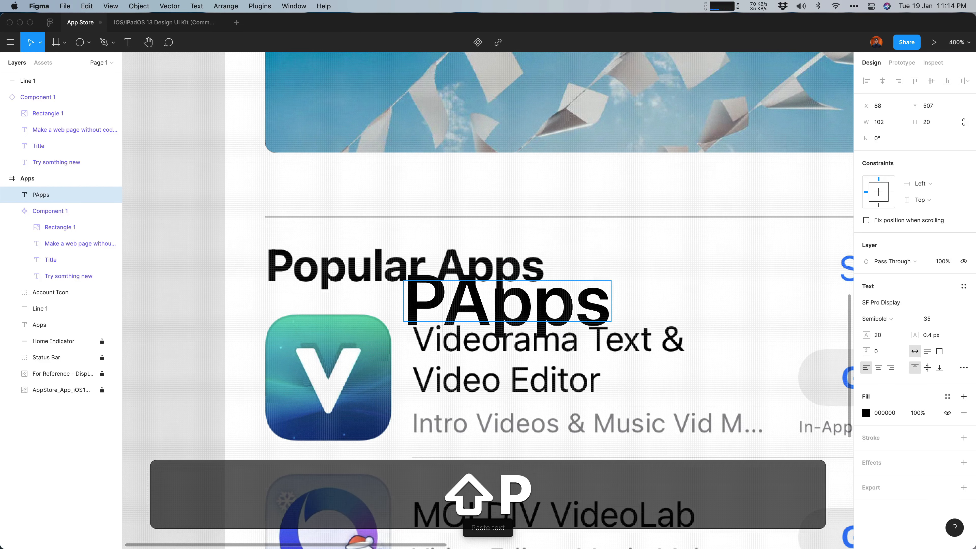
key("BackSpace")
type("opu")
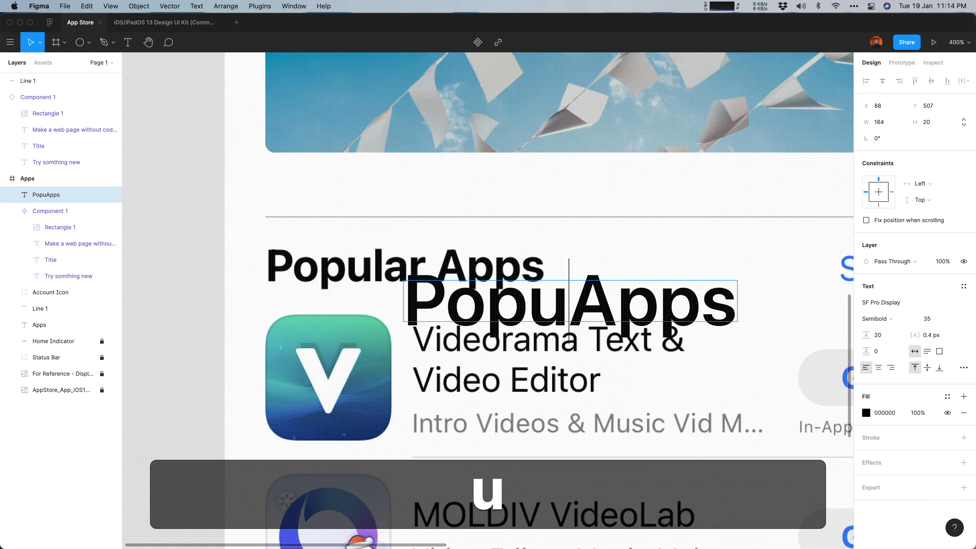
type("lar")
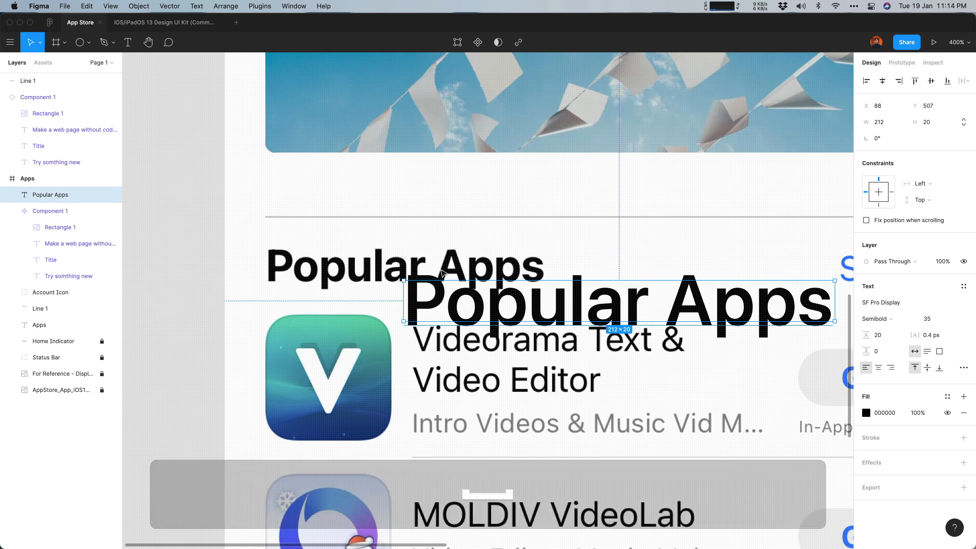
Move the new Popular Apps heading over the reference heading, to X 19 and Y 486
left_click(494, 253)
left_click_drag(496, 309, 368, 262)
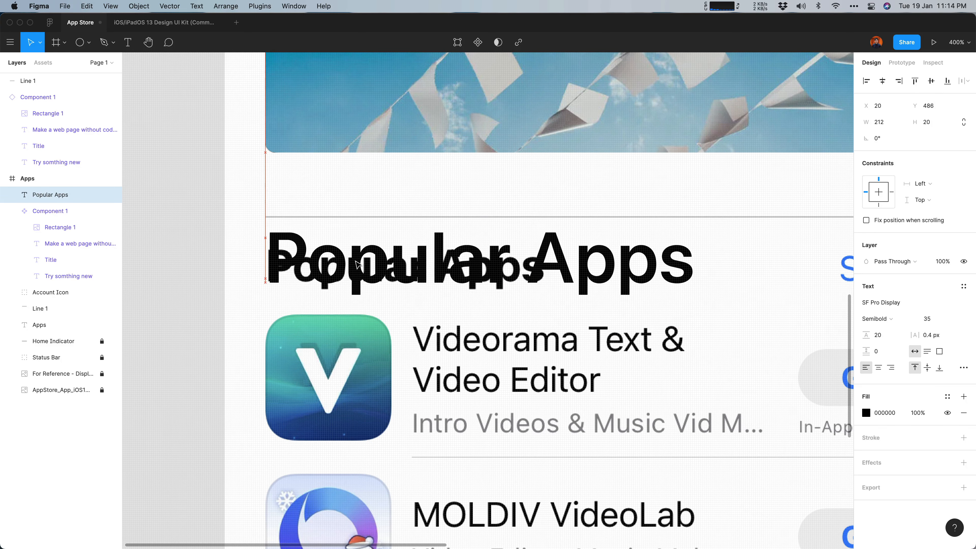
key("Left")
key("Left")
key("Left")
key("Left")
key("Left")
key("Left")
key("Down")
key("Down")
key("Right")
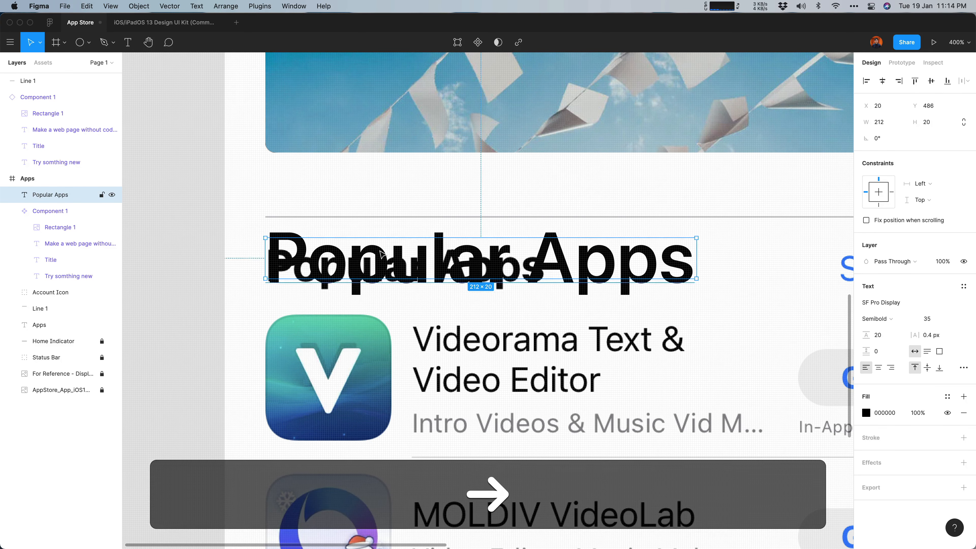
key("Left")
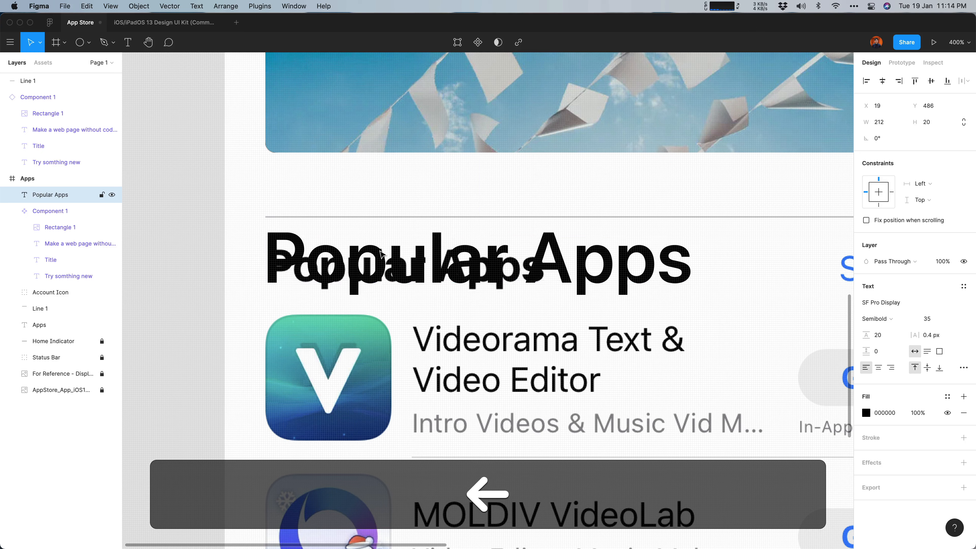
Set the Popular Apps heading's font size to 23
left_click(953, 323)
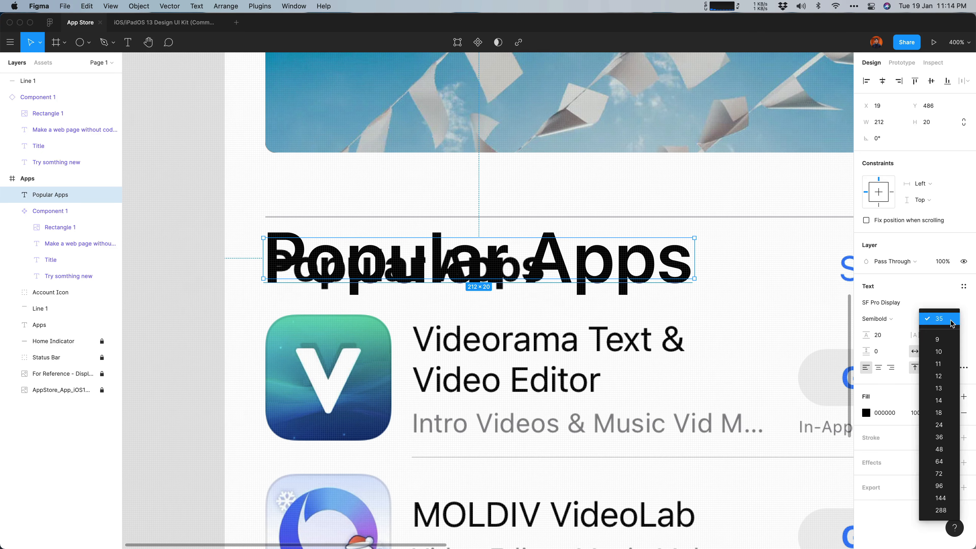
left_click(937, 411)
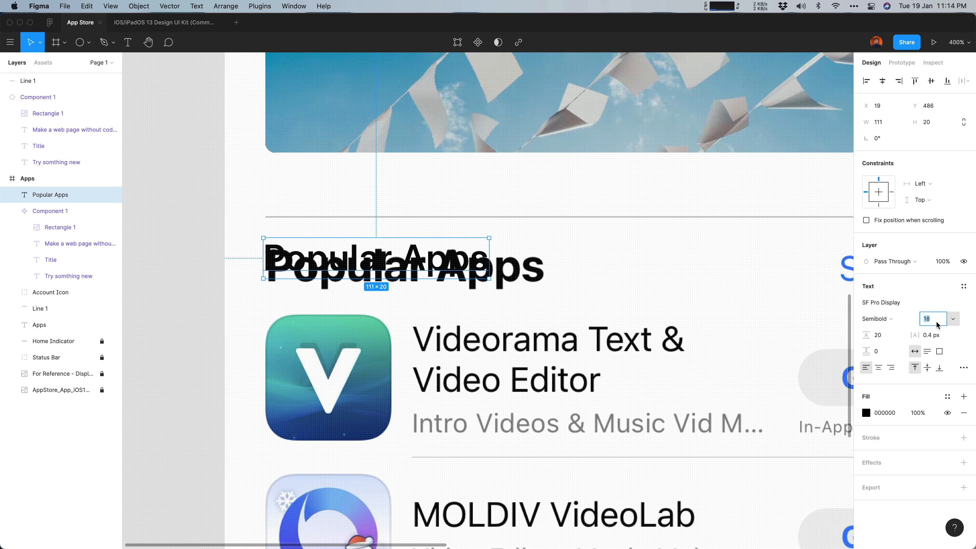
key("Up")
key("Up")
key("Up")
key("Up")
key("Up")
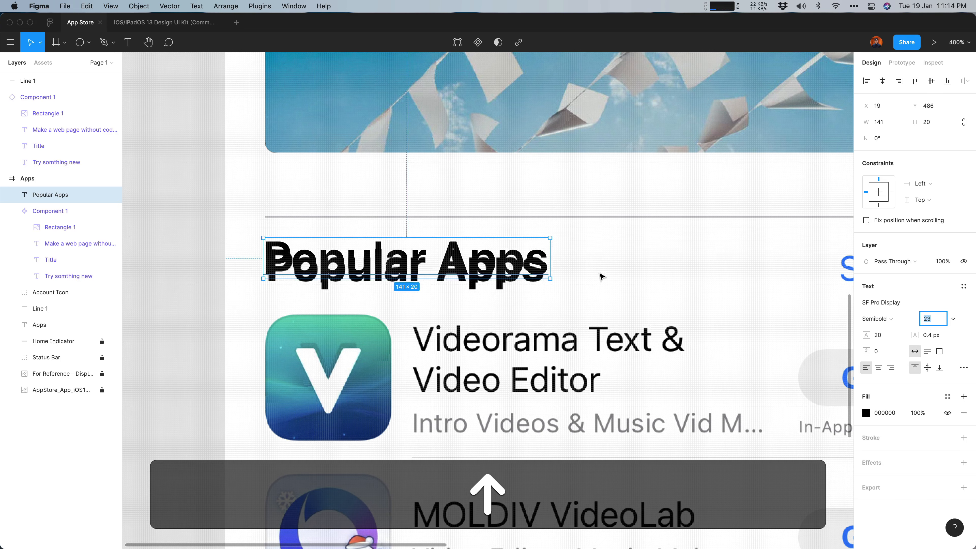
left_click(566, 251)
Nudge the resized Popular Apps heading onto the reference text, to X 20 and Y 489
left_click(526, 265)
key("Down")
key("Down")
key("Down")
key("Down")
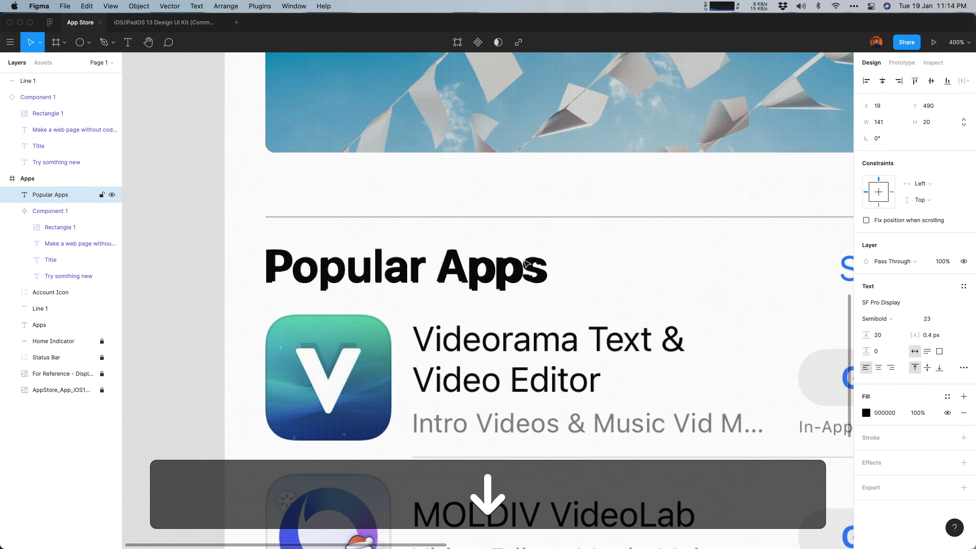
key("Right")
key("Down")
key("Up")
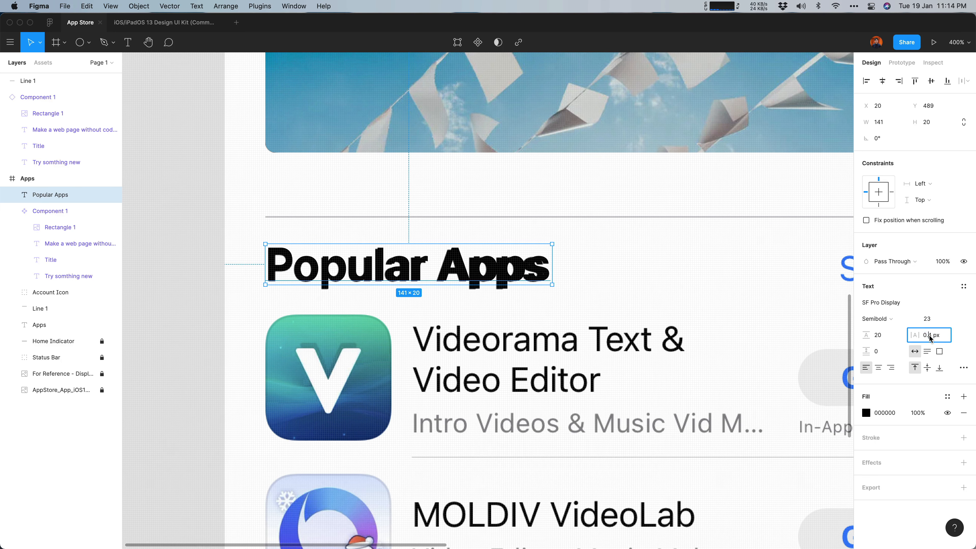
Tighten the Popular Apps heading's letter spacing to 0.3 px, then 0.2 px, to match the reference
key("BackSpace")
type("3")
key("Return")
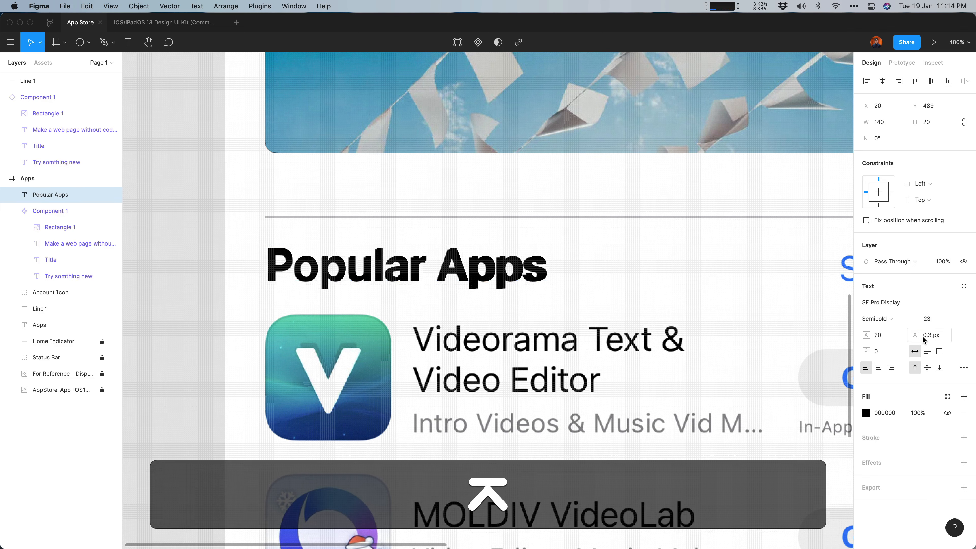
left_click(654, 270)
scroll(580, 275, "right", 5)
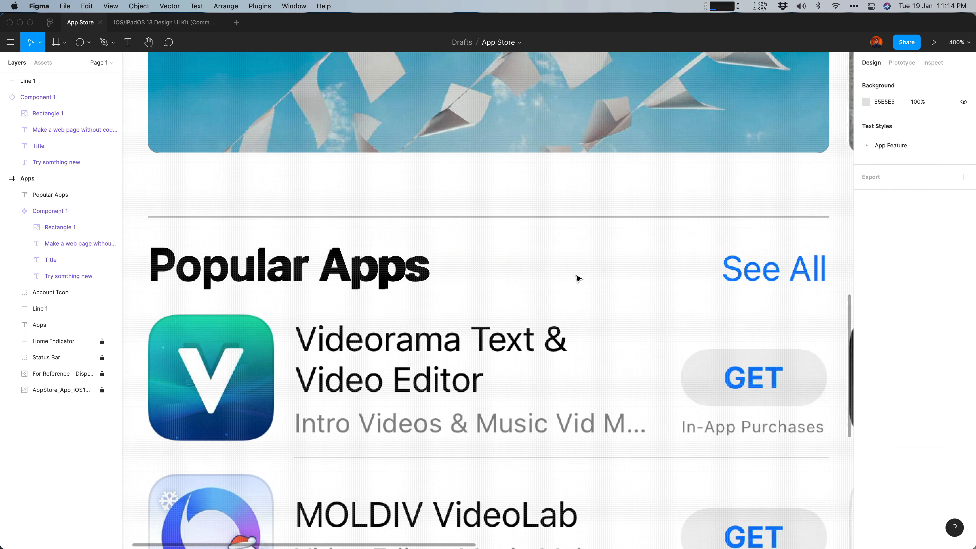
left_click(403, 267)
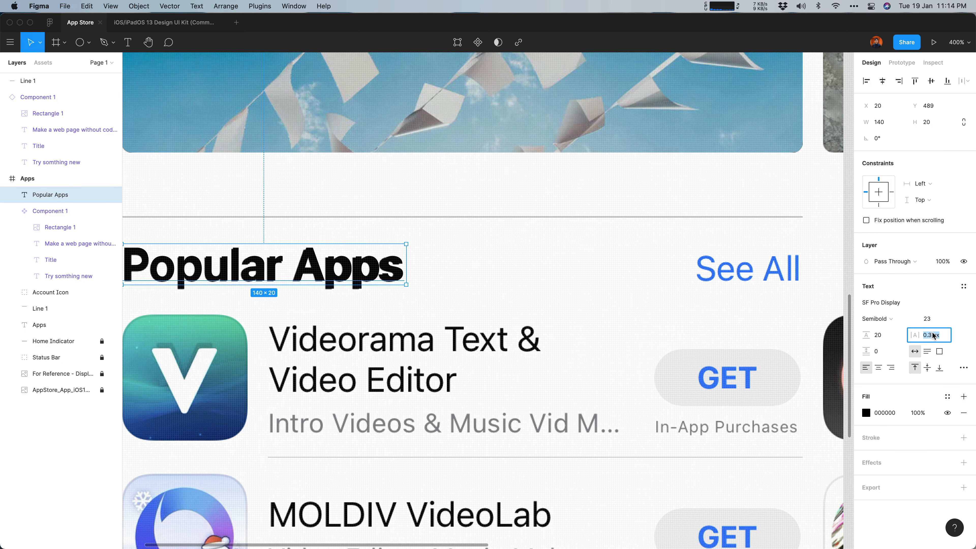
key("BackSpace")
type("2")
key("Return")
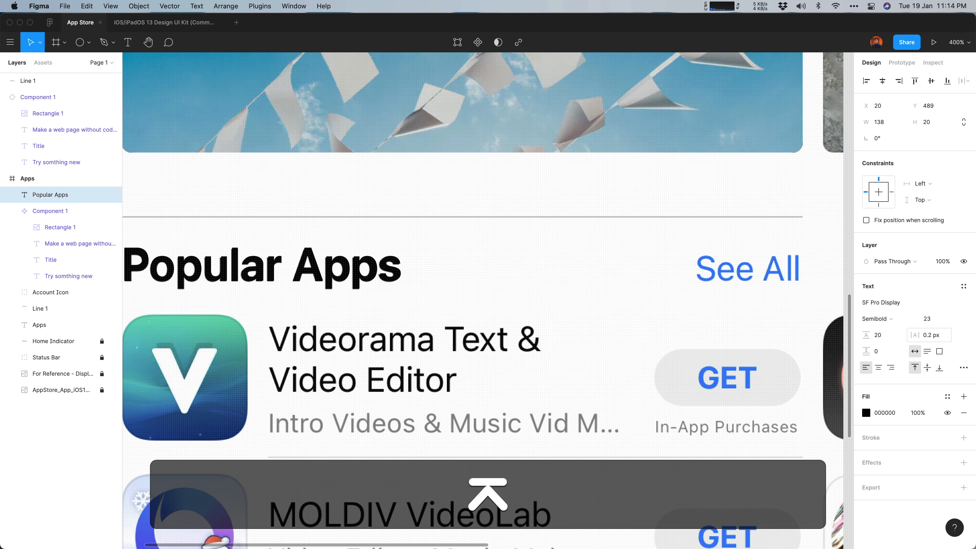
left_click(557, 288)
Add a "See All" text layer and place it over the reference link at X 301, Y 489
scroll(532, 282, "right", 3)
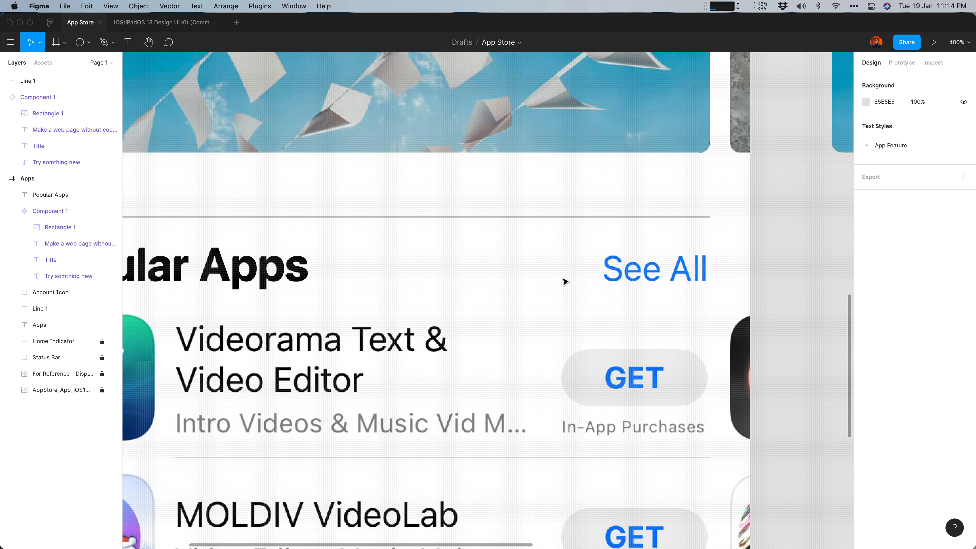
key("t")
left_click(490, 283)
type("S")
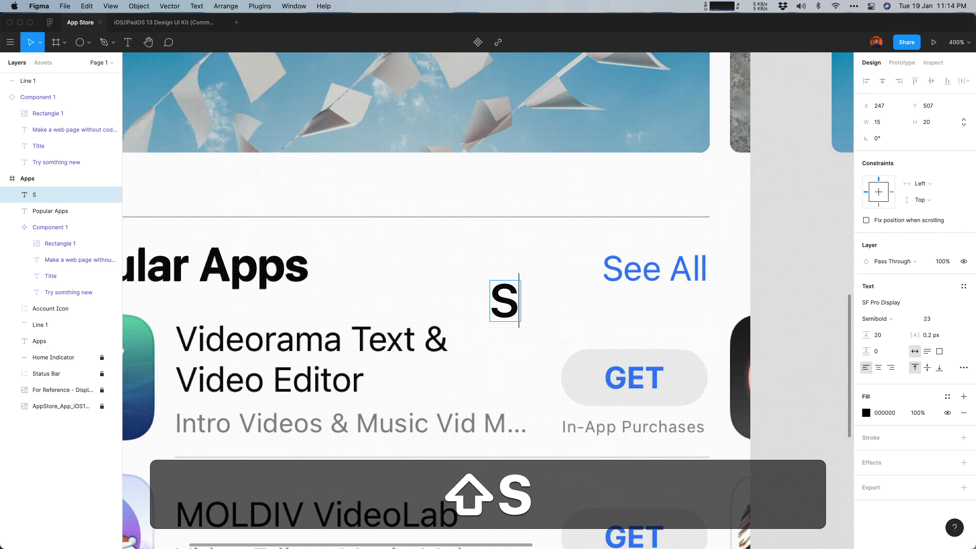
type("ee All")
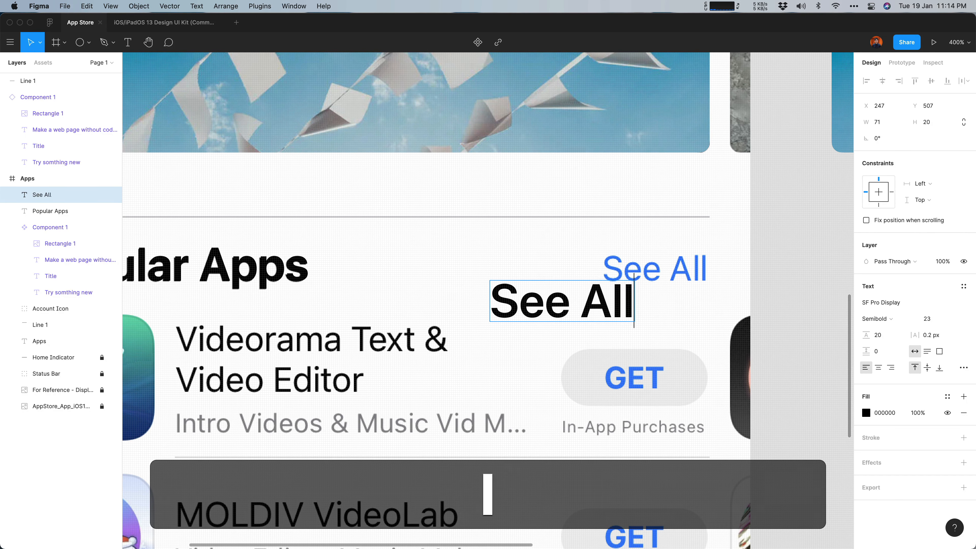
key("Escape")
left_click_drag(537, 307, 647, 271)
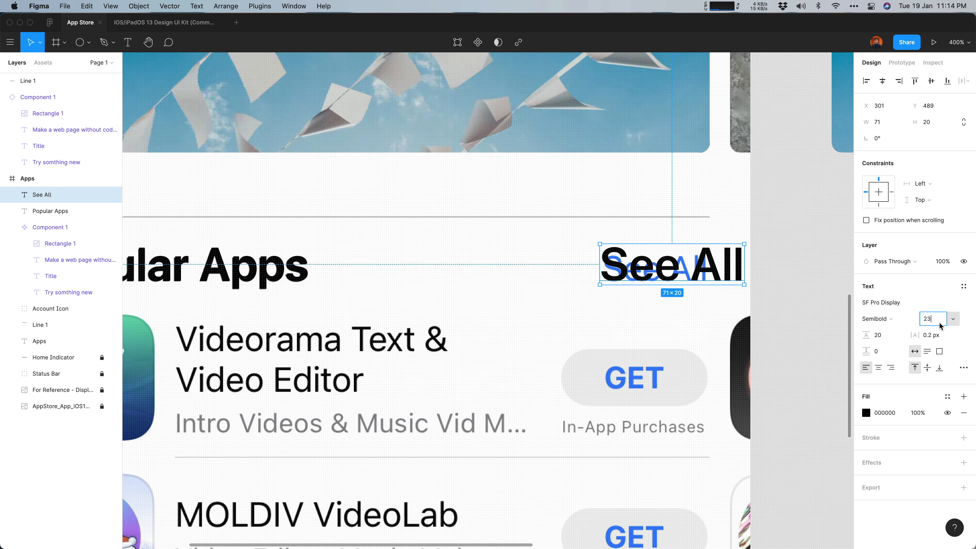
Set the See All text's font size to 17
key("Down")
key("Down")
key("Down")
key("Down")
key("Down")
key("Down")
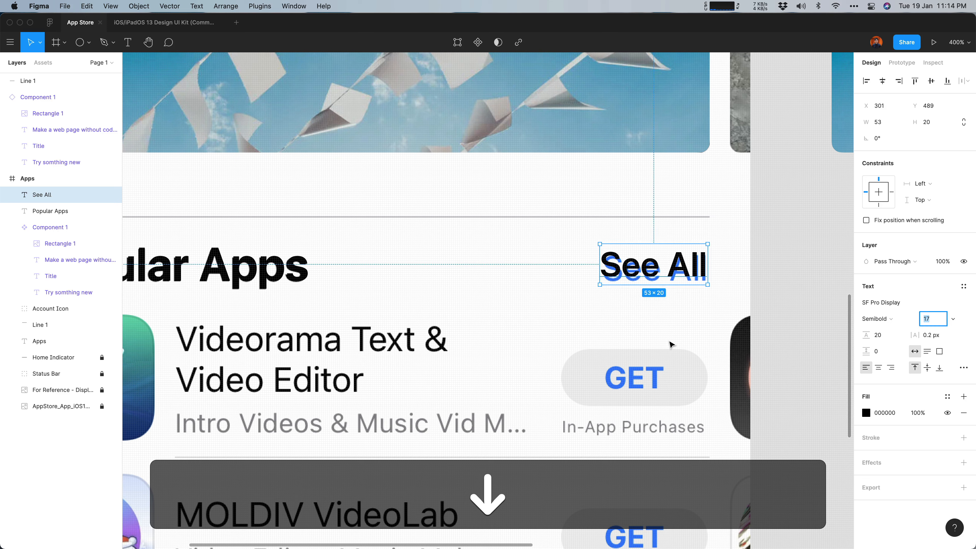
left_click(670, 344)
Nudge the See All text onto the reference link, to X 302 and Y 491
left_click(668, 273)
key("Down")
key("Down")
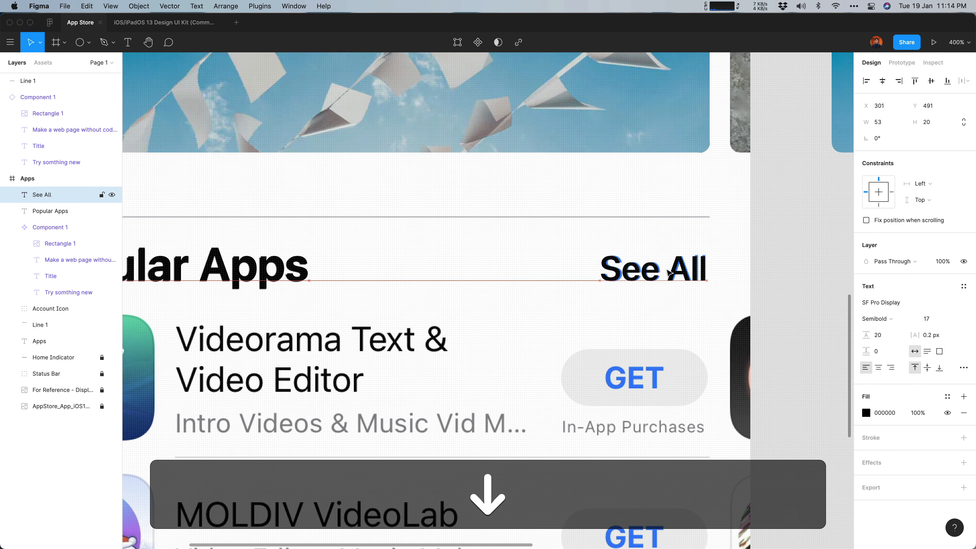
key("Right")
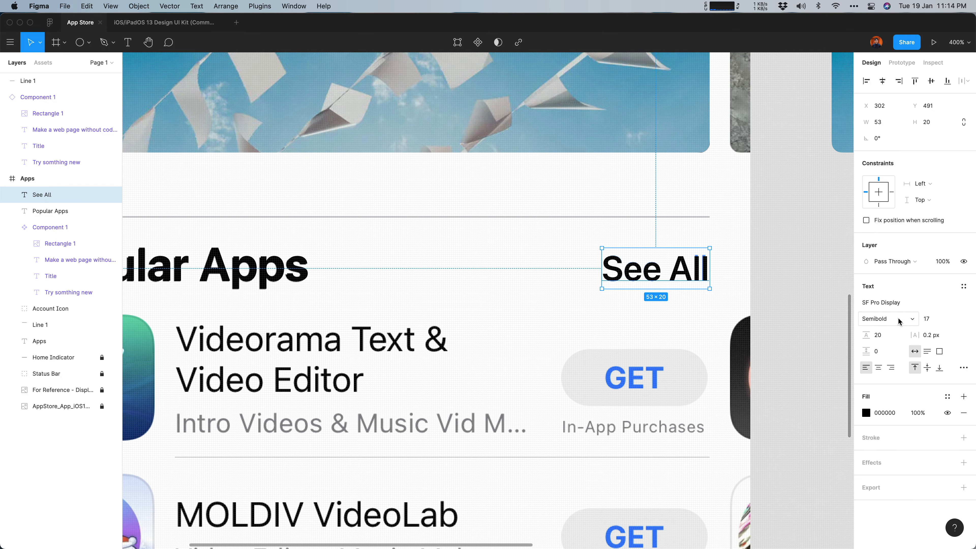
Change the See All text's font weight to Regular
left_click(914, 321)
left_click(725, 310)
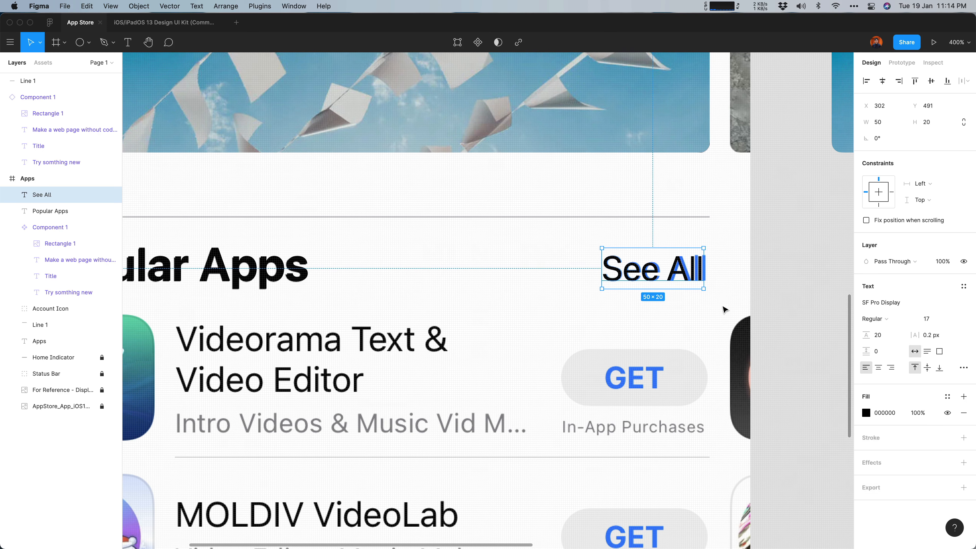
left_click(670, 313)
Adjust the See All text's letter spacing against the reference link, ending at 0.7 px
left_click(703, 276)
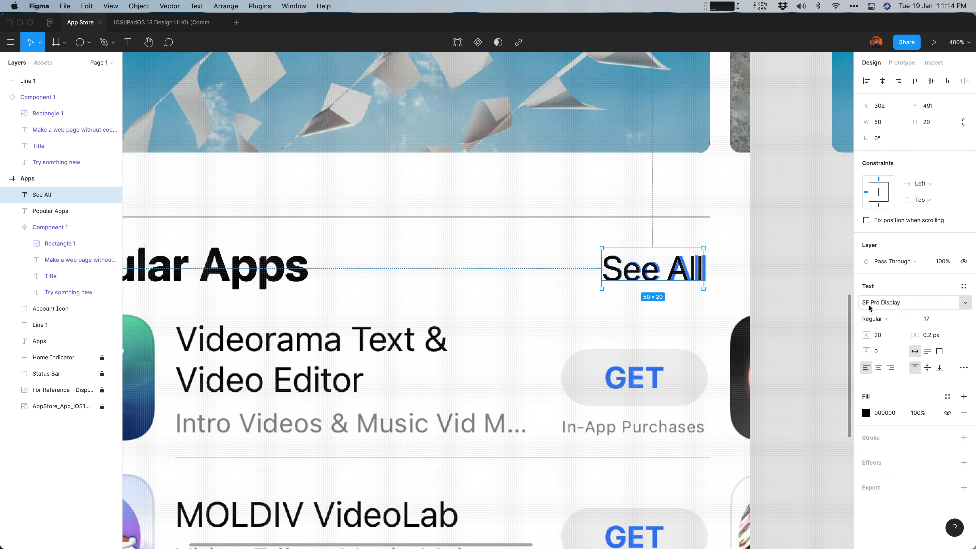
left_click(940, 334)
key("Up")
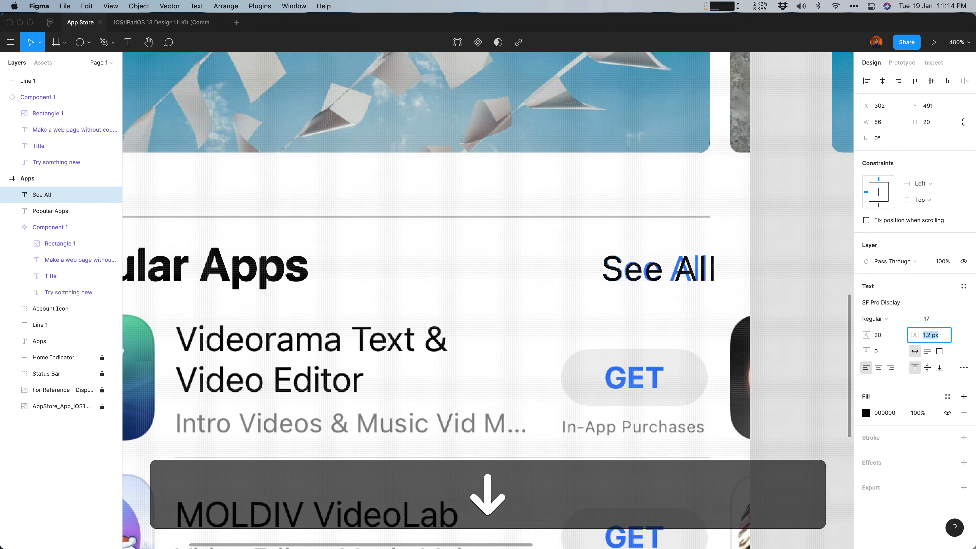
type("0.8")
key("Return")
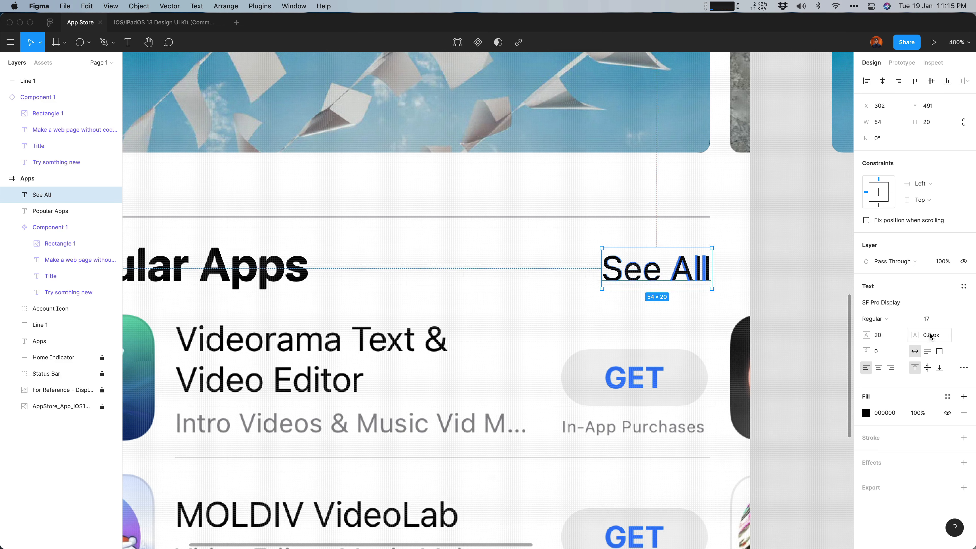
type("0.7")
key("Return")
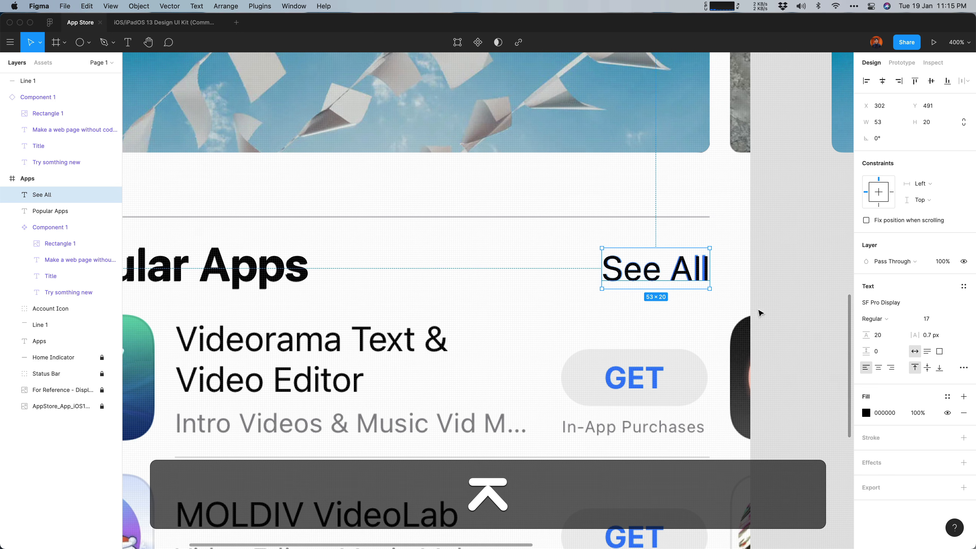
left_click(560, 321)
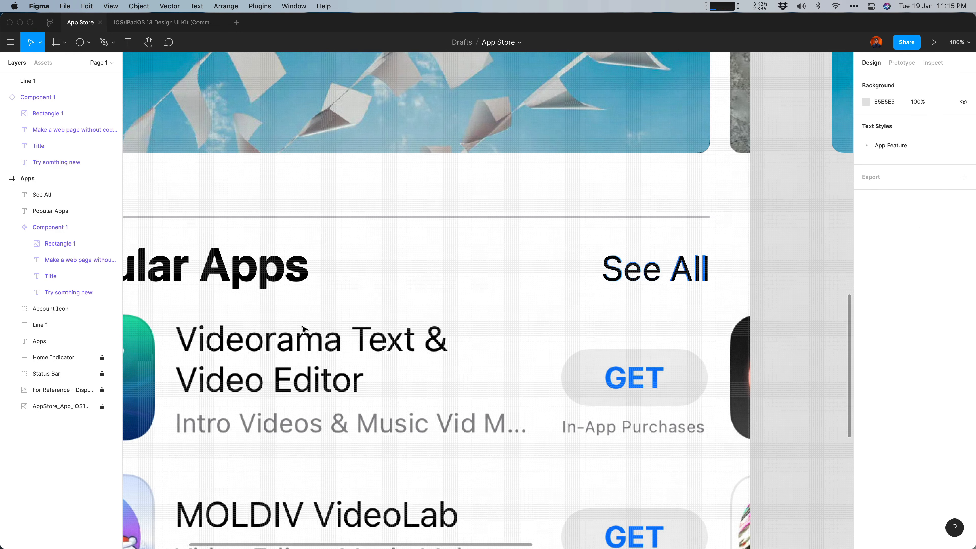
Draw a 62 × 62 rectangle over the first app's reference icon, at X 20 and Y 524
scroll(303, 326, "down", 4)
key("space")
left_click_drag(285, 319, 402, 346)
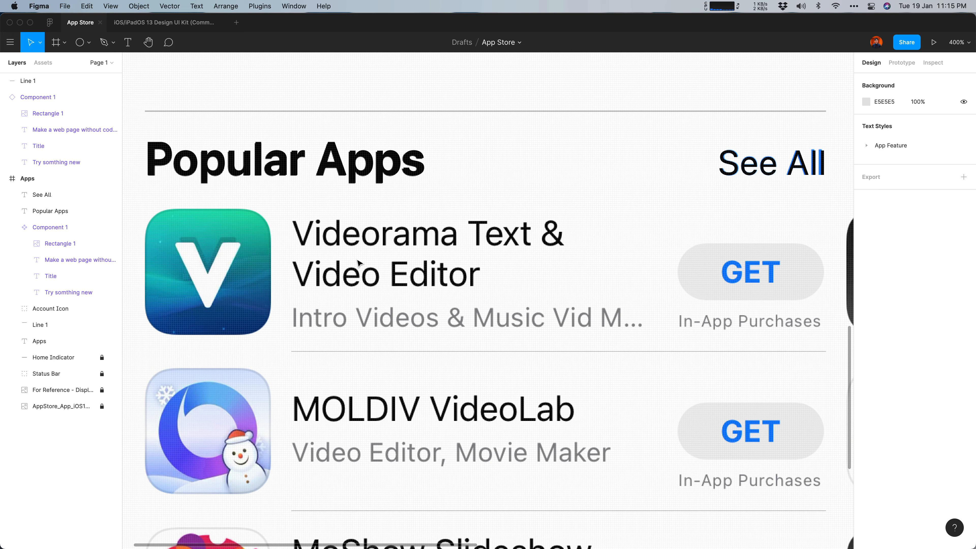
key("r")
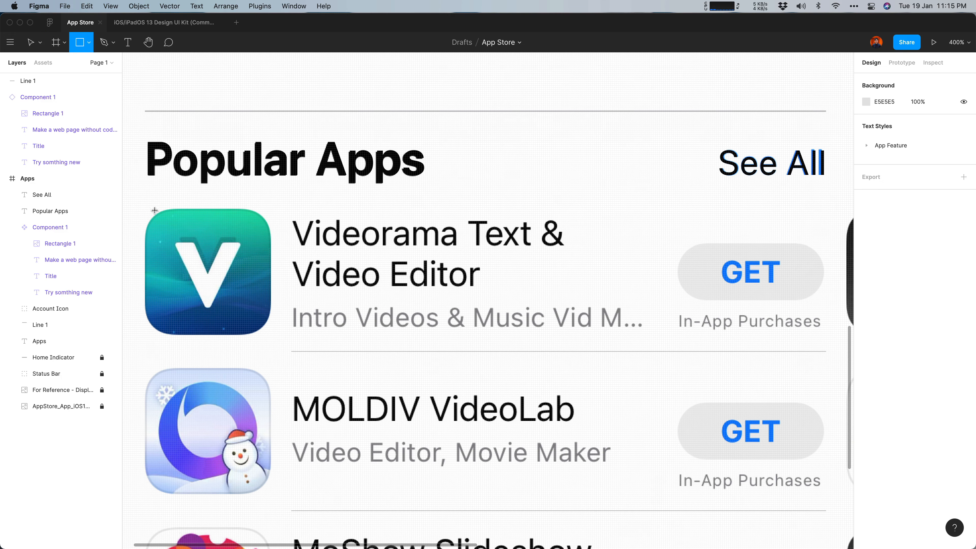
left_click_drag(145, 209, 270, 335)
key("space")
left_click_drag(240, 265, 374, 298)
key("super+equal")
left_click_drag(259, 253, 541, 309)
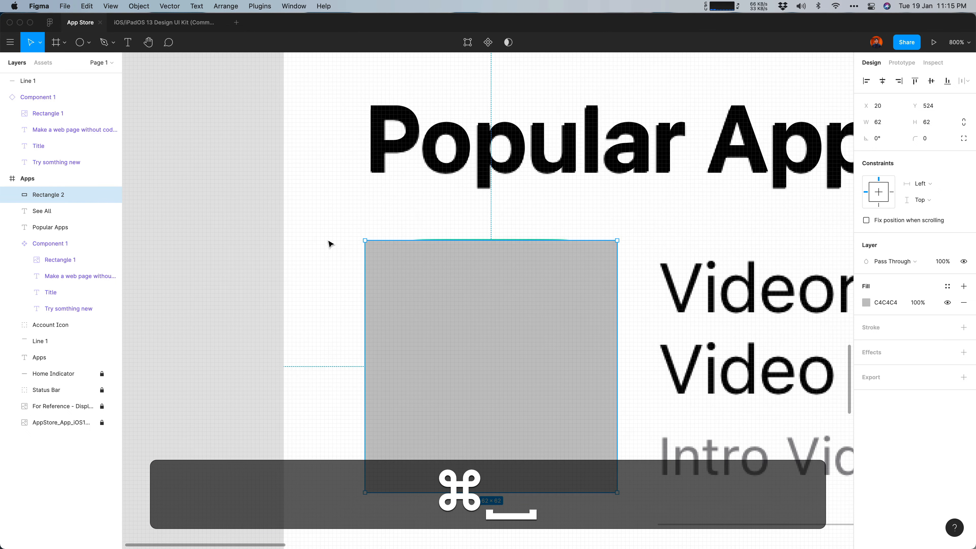
mouse_move(364, 240)
left_mouse_down()
mouse_move(453, 296)
mouse_move(365, 240)
left_mouse_up()
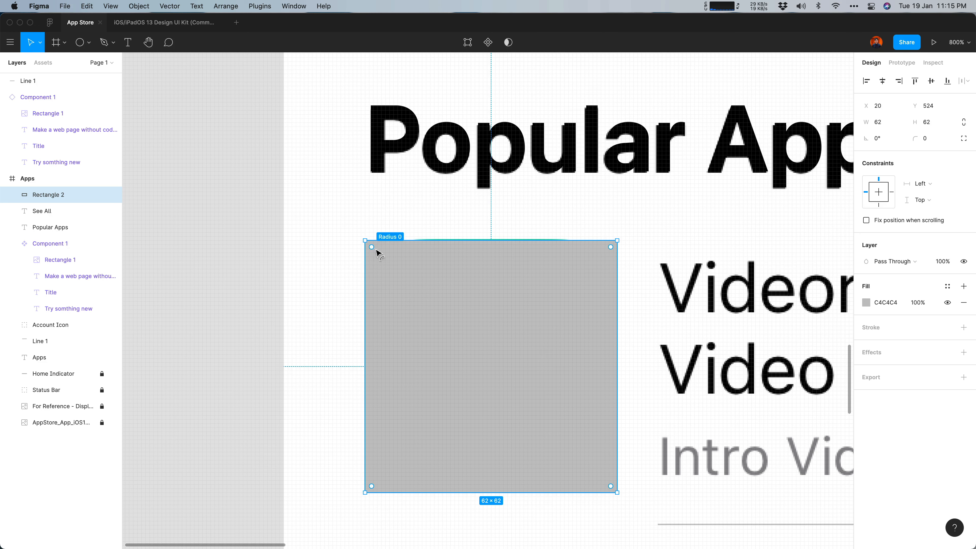
Round the icon rectangle's corners to a radius of 13 and shift it horizontally to X 88, beside the reference icon
left_click_drag(376, 250, 420, 294)
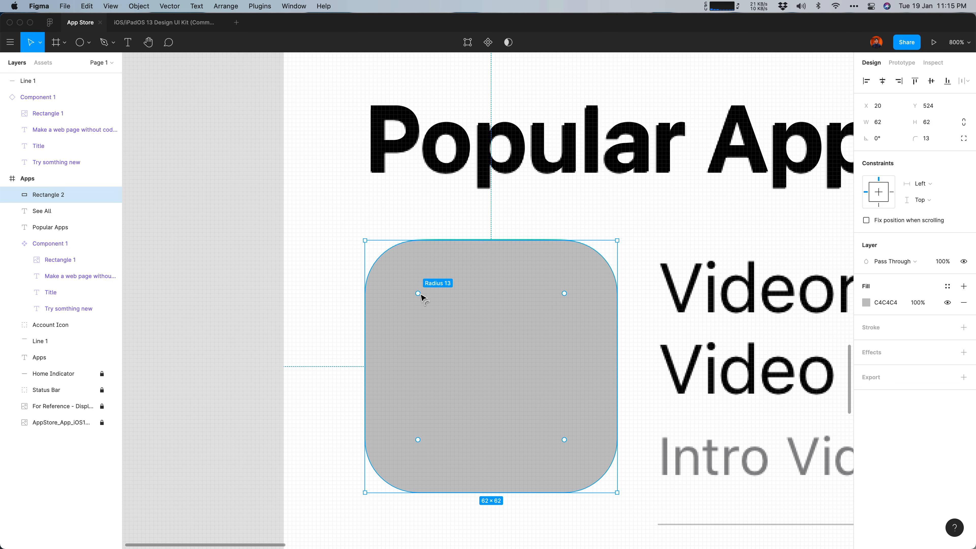
left_click(285, 276)
scroll(322, 287, "down", 3)
left_click(518, 231)
left_click_drag(518, 231, 752, 199)
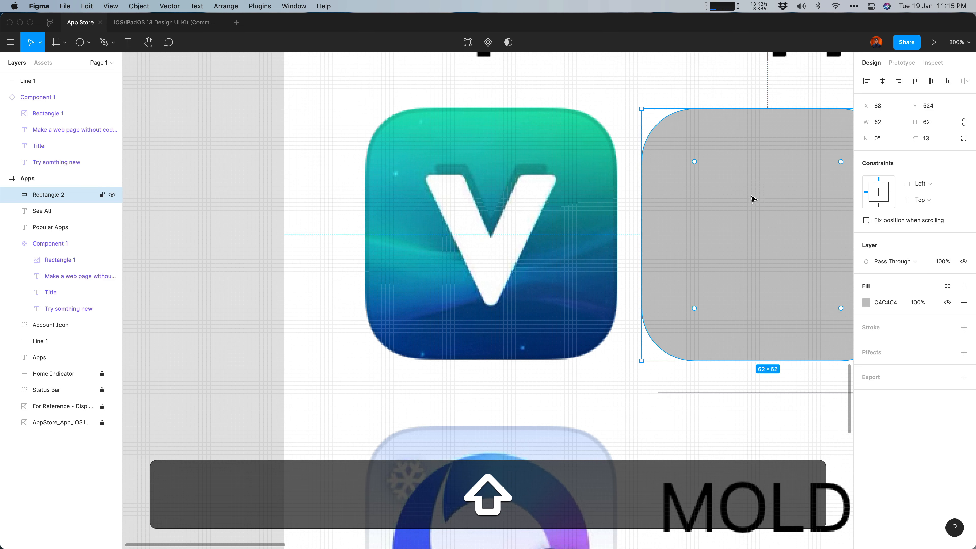
left_click(632, 86)
left_click_drag(669, 202, 587, 199)
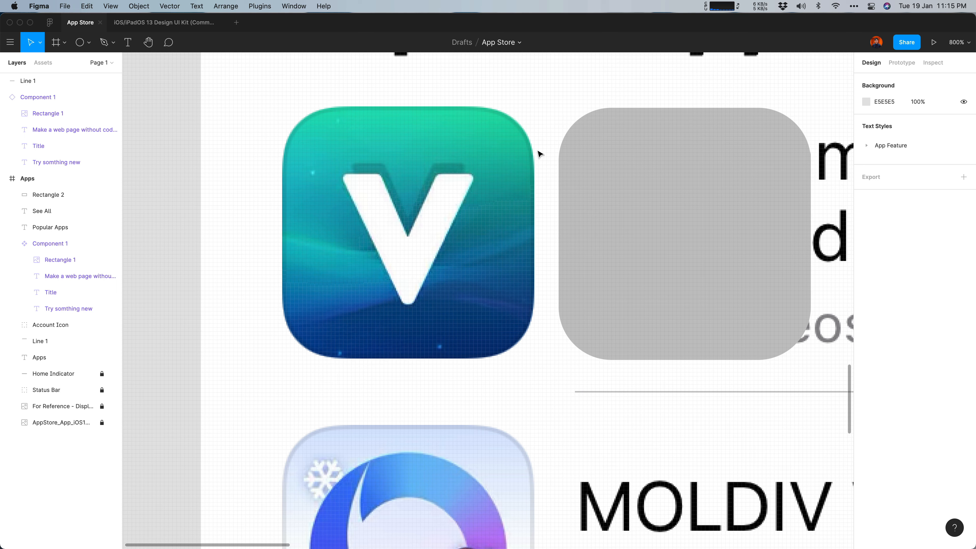
Apply corner smoothing of 59%, around the iOS mark, to the icon rectangle
left_click(764, 159)
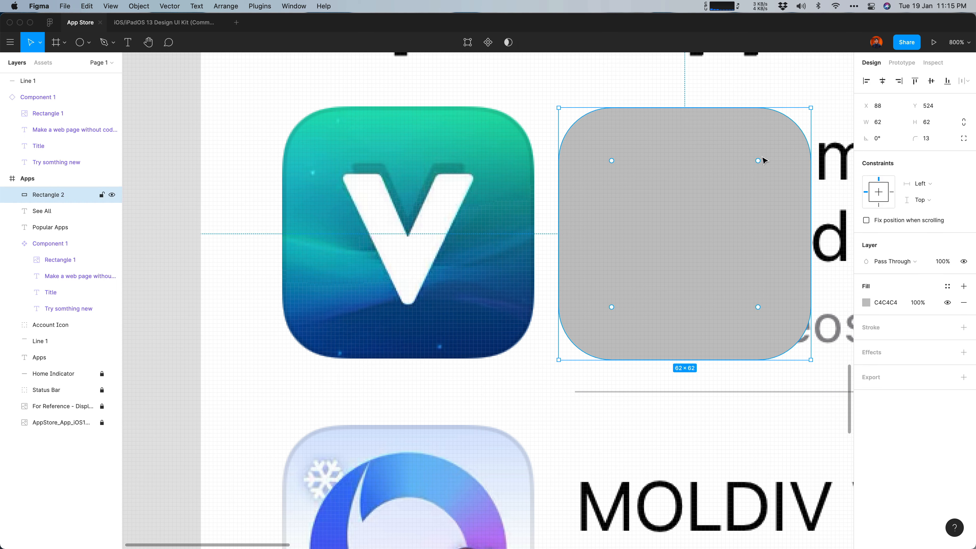
left_click(963, 139)
left_click(965, 155)
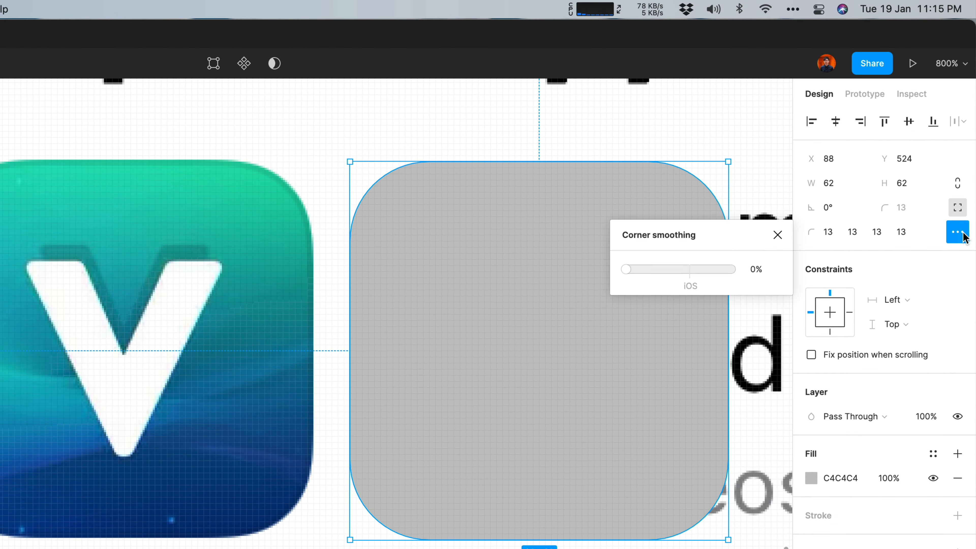
left_click_drag(628, 271, 680, 286)
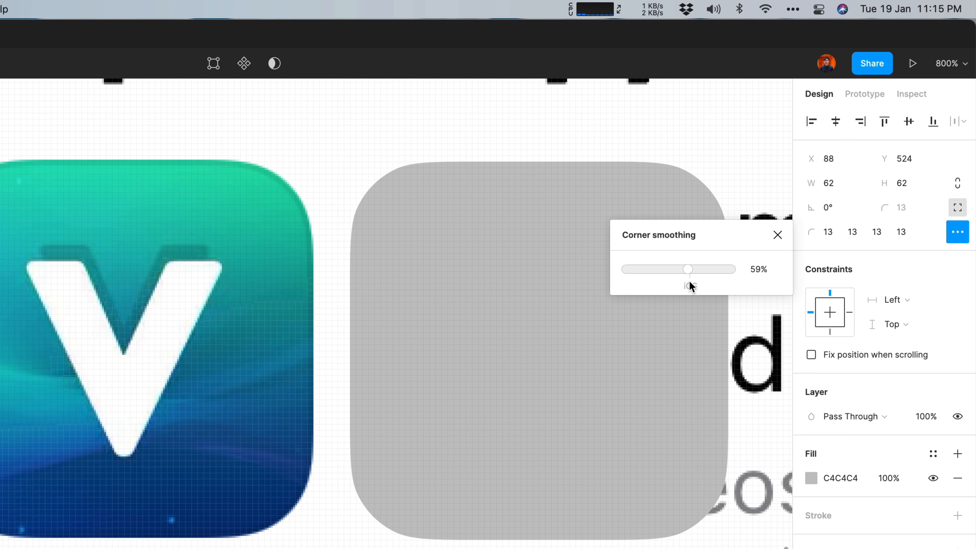
left_click(466, 155)
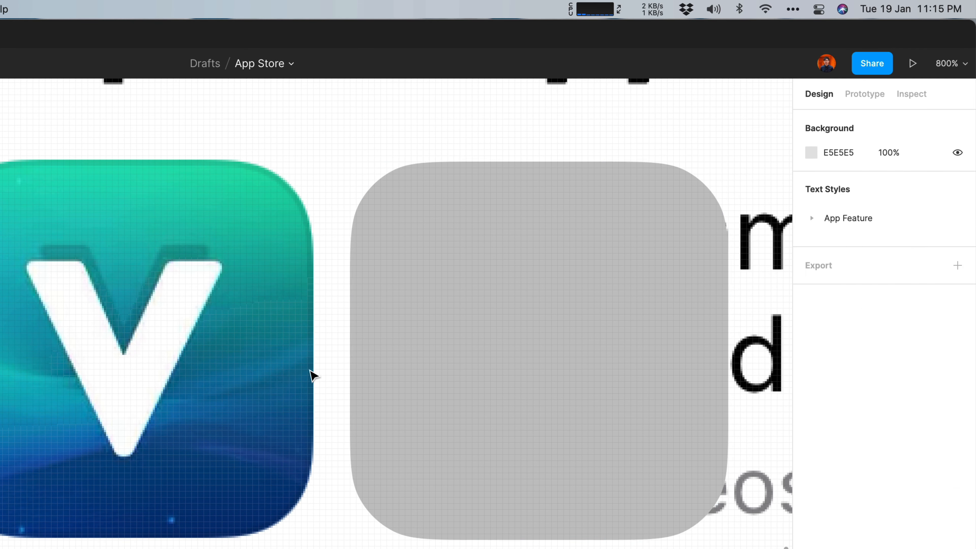
Move the smoothed rectangle back over the reference icon, to X 20 and Y 524
left_click_drag(527, 326, 120, 308)
left_click_drag(439, 328, 104, 441)
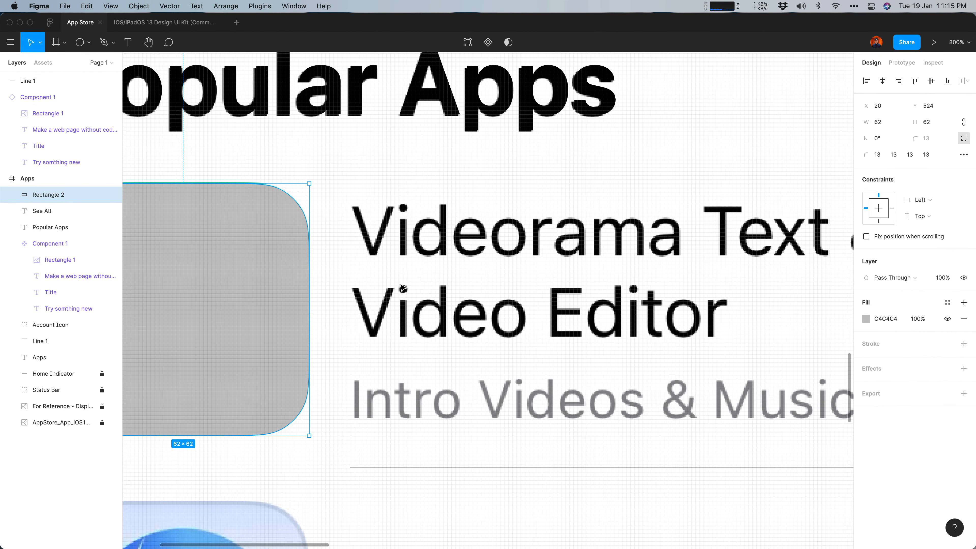
key("Escape")
Add the app title text "Videorama Text & Video Editor" on two lines, breaking after the ampersand, beside the icon rectangle
key("cmd+minus")
scroll(410, 322, "down", 1)
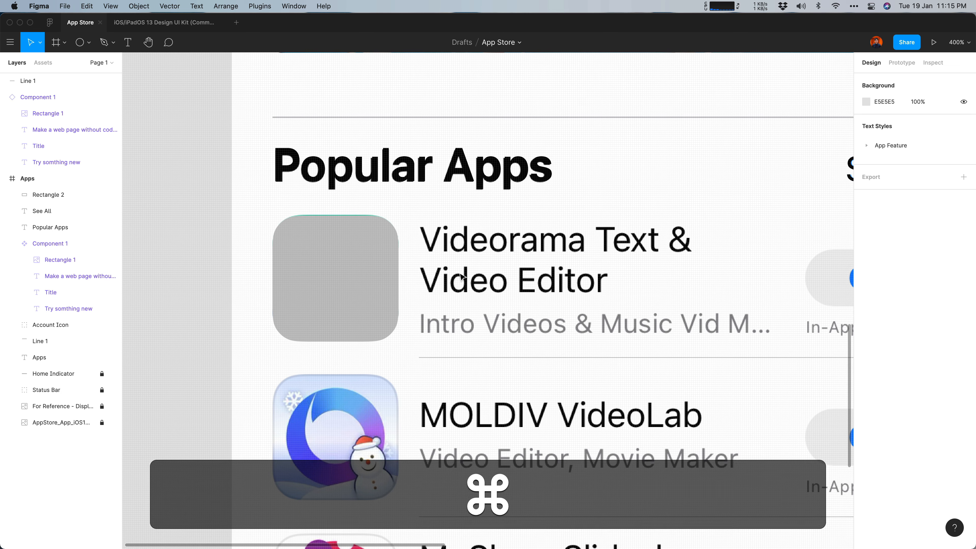
key("t")
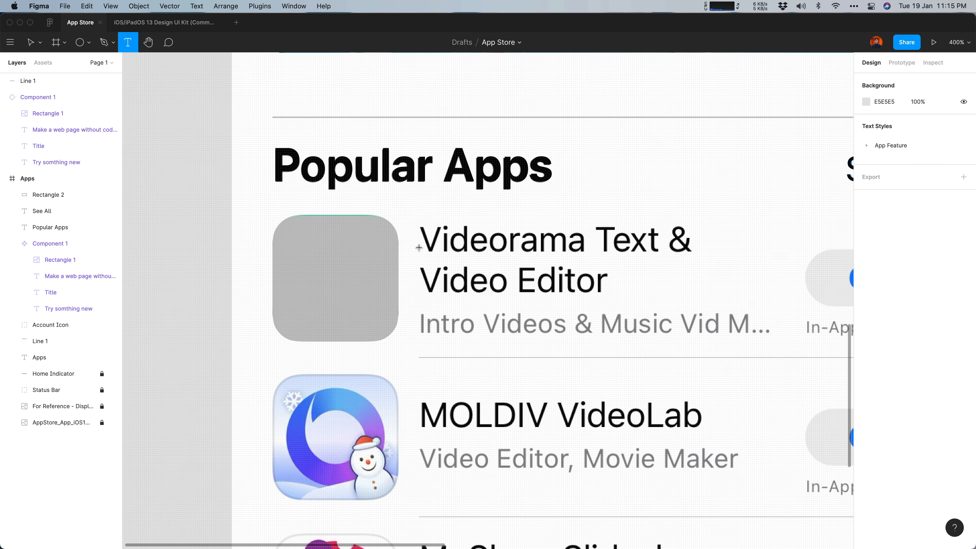
left_click(454, 245)
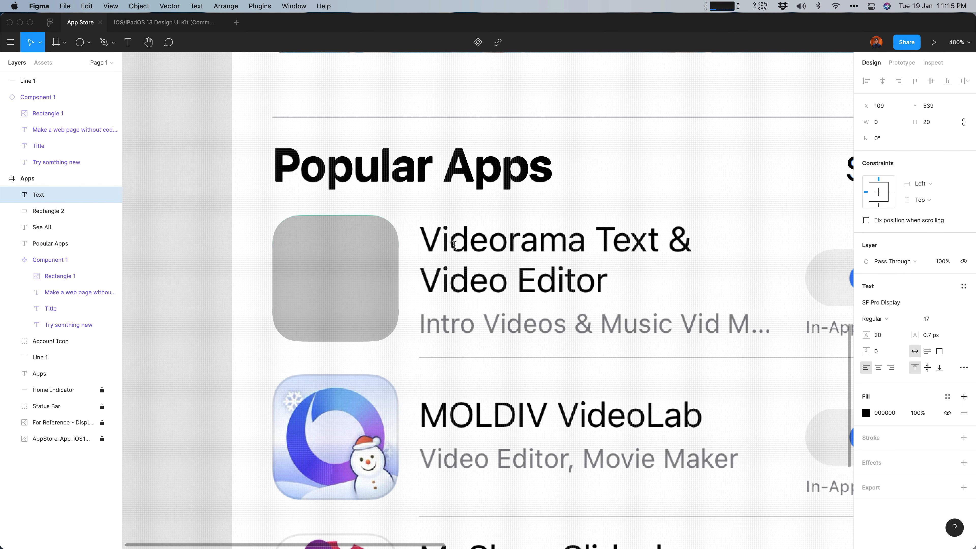
type("Videoram")
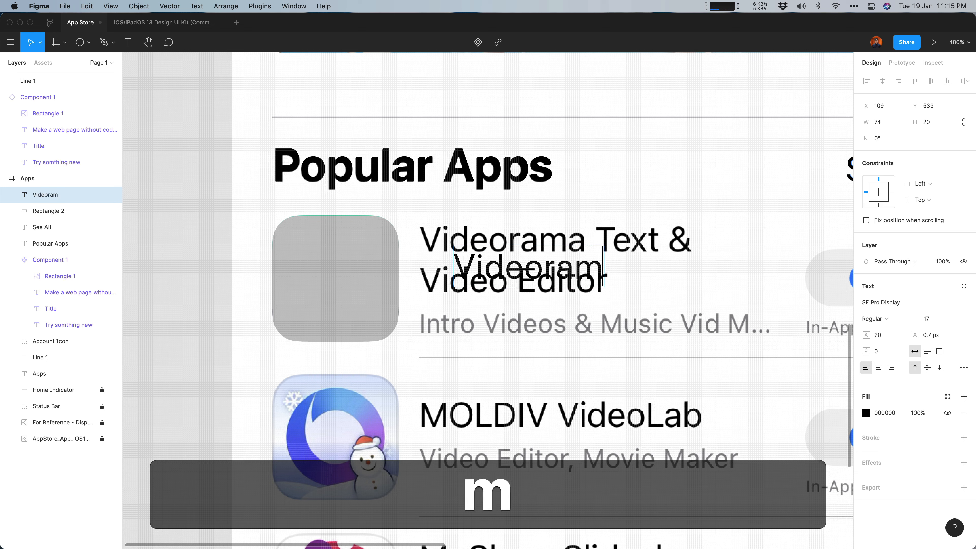
type("a Text")
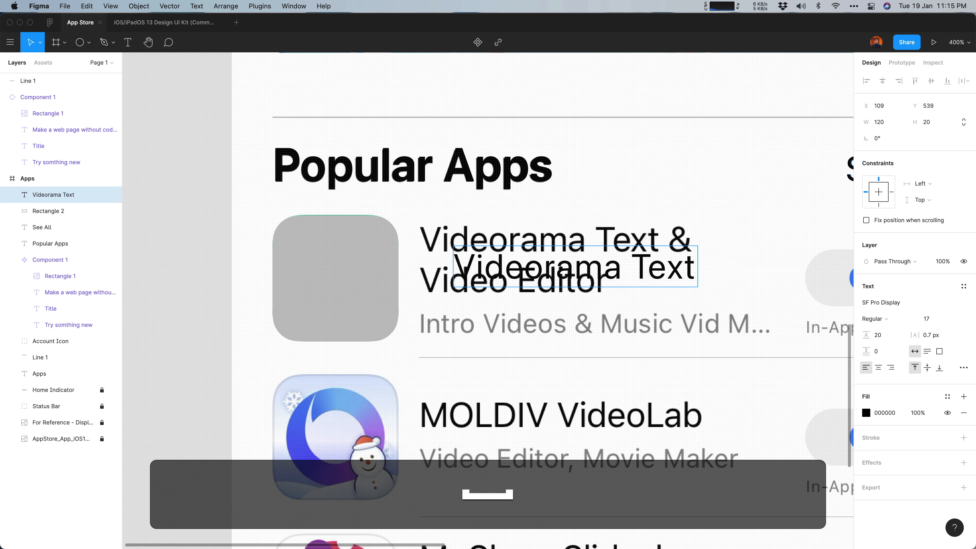
type(" &")
key("shift+Return")
type("Vide")
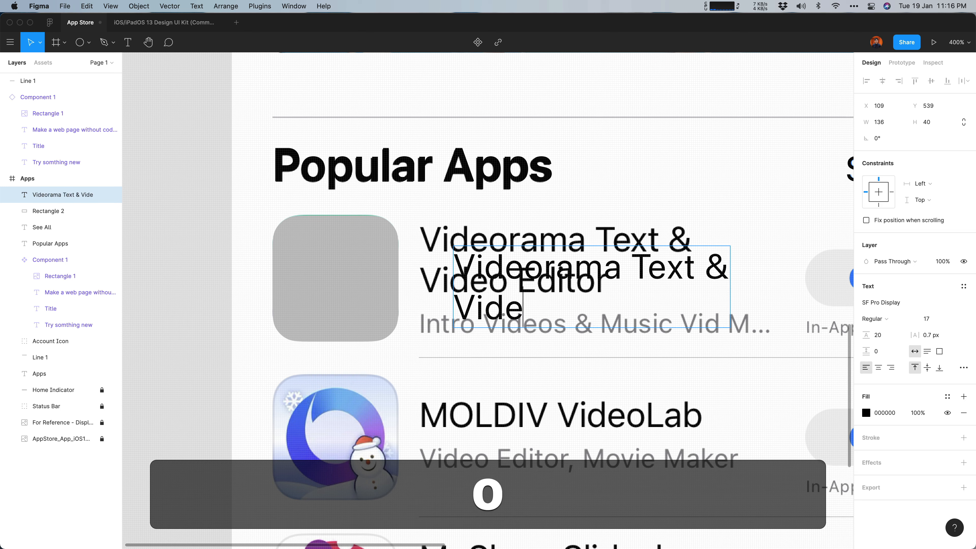
type("o Edit")
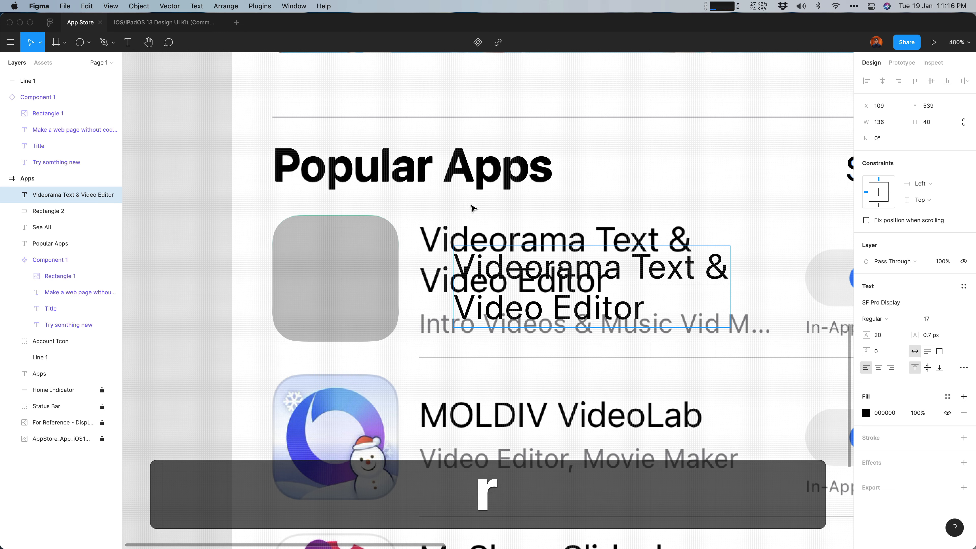
type("or")
key("Escape")
Align the app title text with the reference title, at X 92 and Y 526
left_click_drag(547, 218, 529, 254)
key("Left")
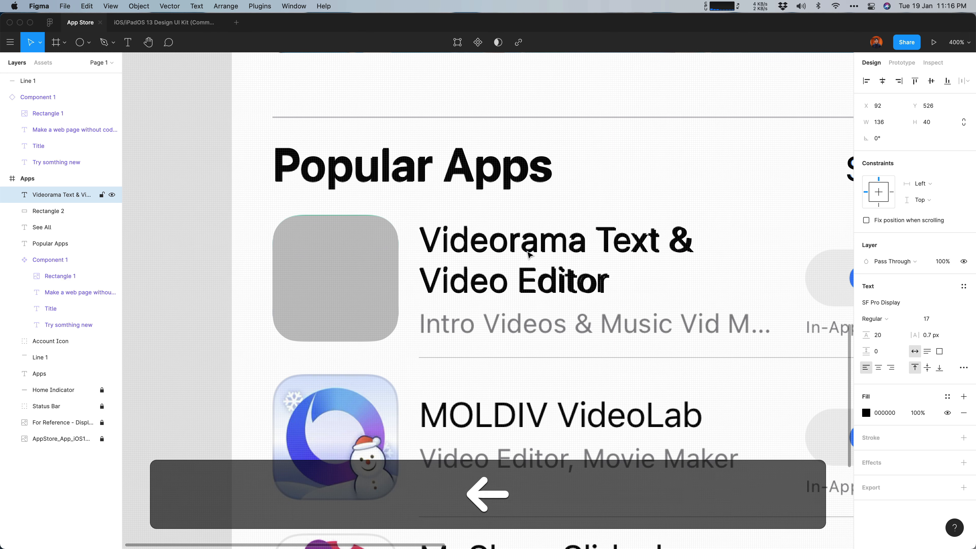
key("Up")
key("Down")
Duplicate the app title text and place the copy below the reference subtitle, at X 97 and Y 586
key("cmd+c")
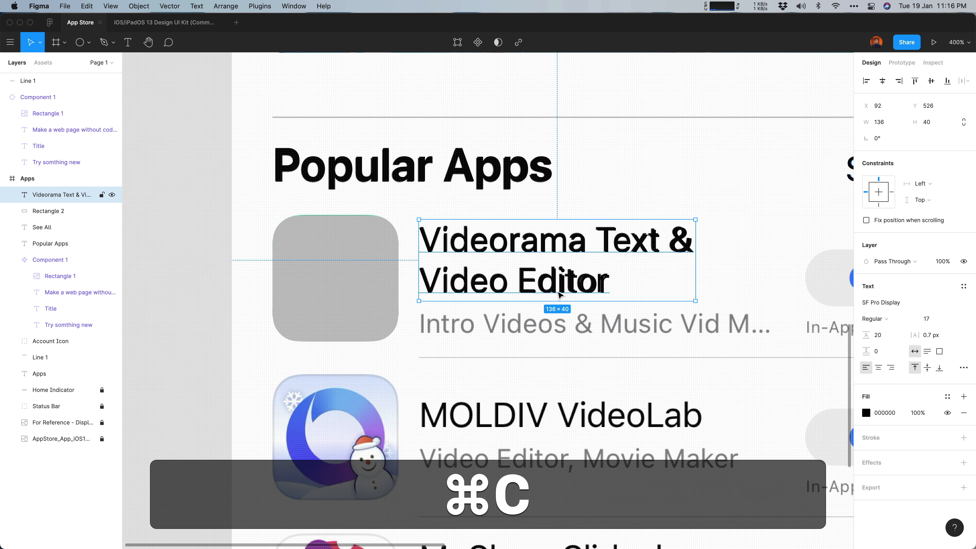
key("cmd+v")
left_click_drag(562, 284, 558, 344)
double_click(557, 348)
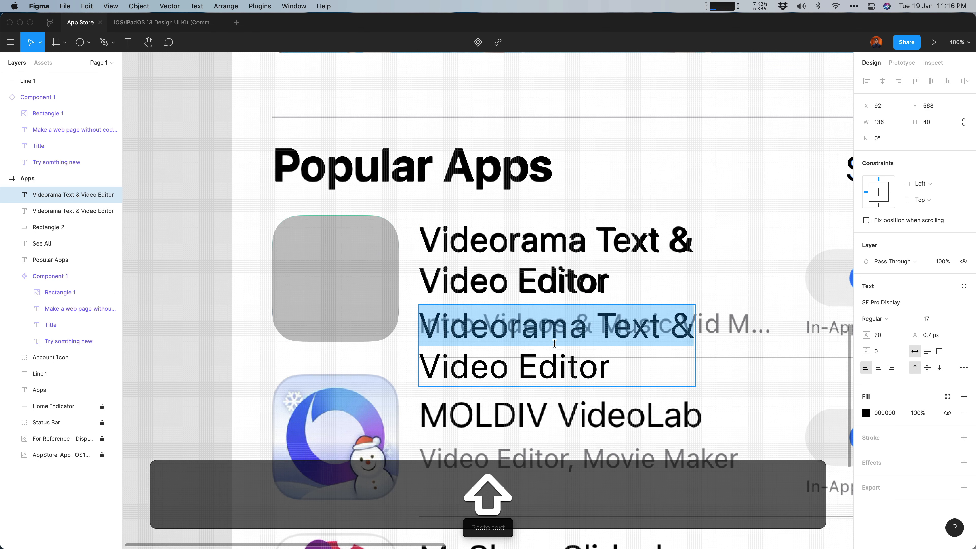
key("super+a")
key("Escape")
left_click_drag(622, 333, 633, 369)
Replace the duplicated text's content with "Intro Videos & Music Vid M..."
triple_click(632, 370)
key("super+a")
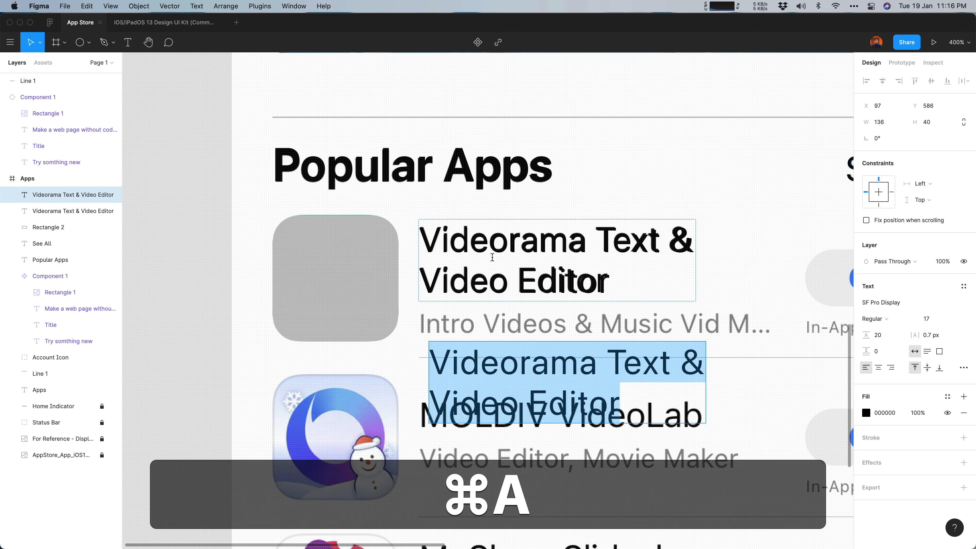
type("In")
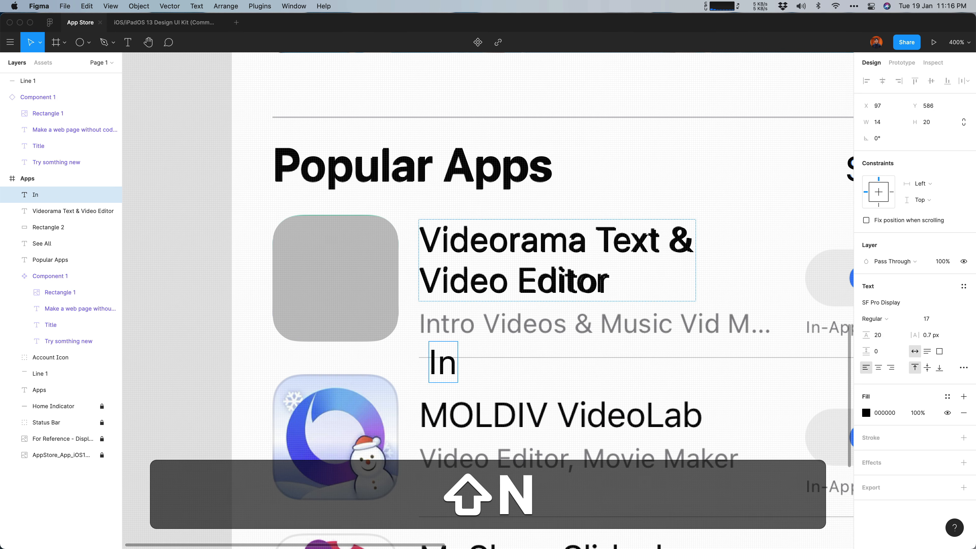
type("tro Video")
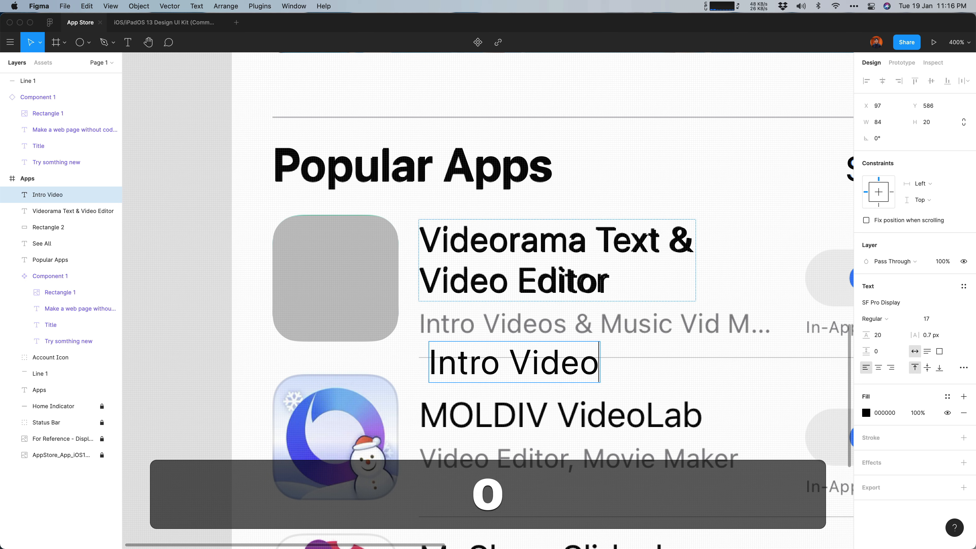
type("s ")
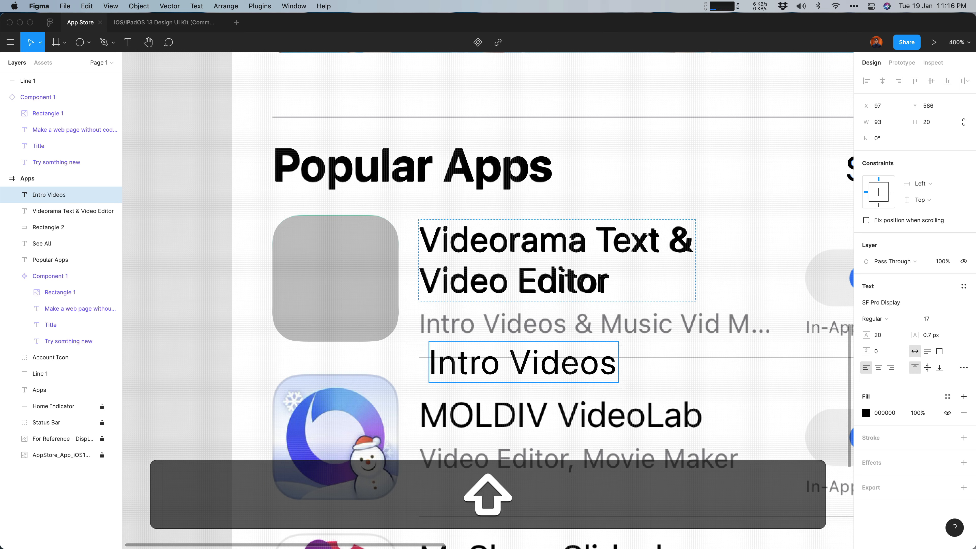
type("& Music ")
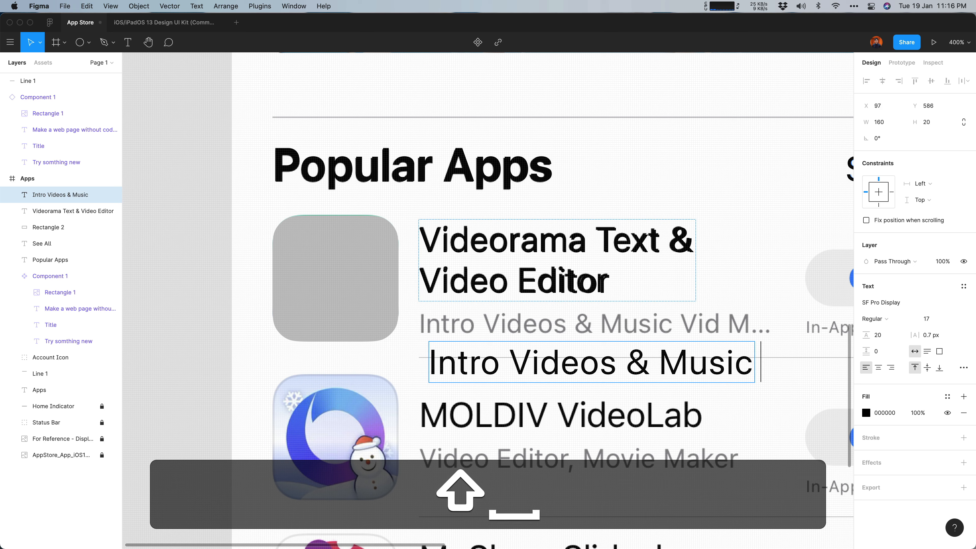
type("Vid...")
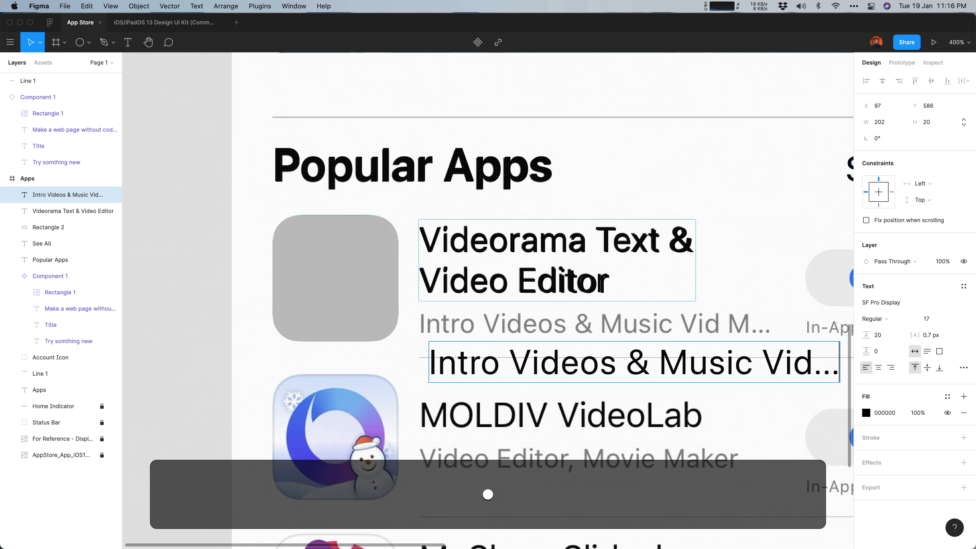
key("BackSpace")
key("BackSpace")
key("BackSpace")
type(" M")
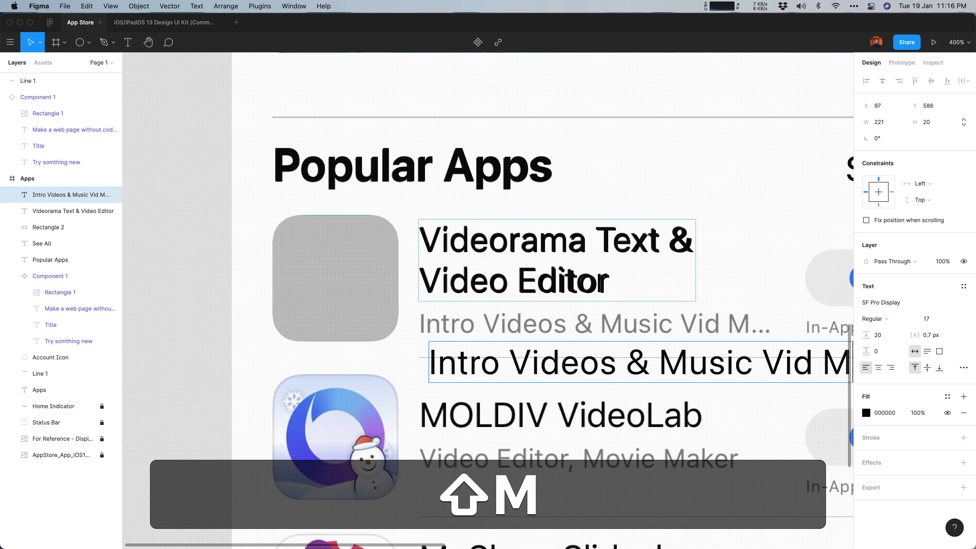
key("Escape")
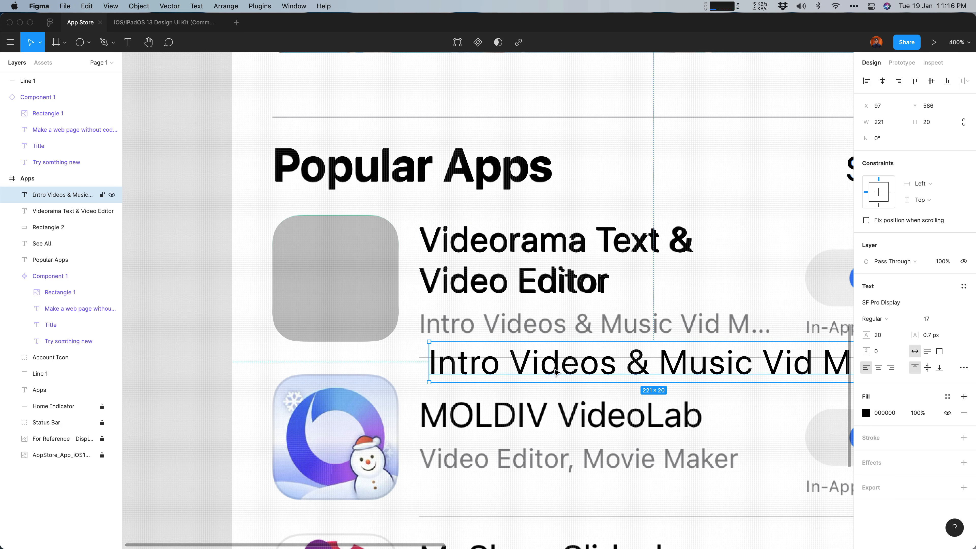
Place the subtitle text over the reference subtitle at X 92 and Y 569, and set its font size to 13
left_click_drag(554, 371, 546, 330)
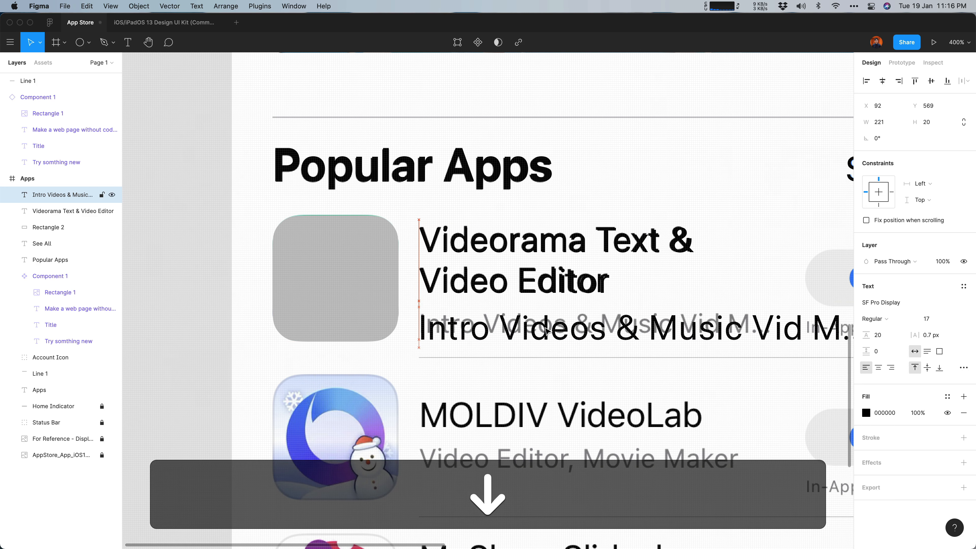
scroll(545, 330, "right", 5)
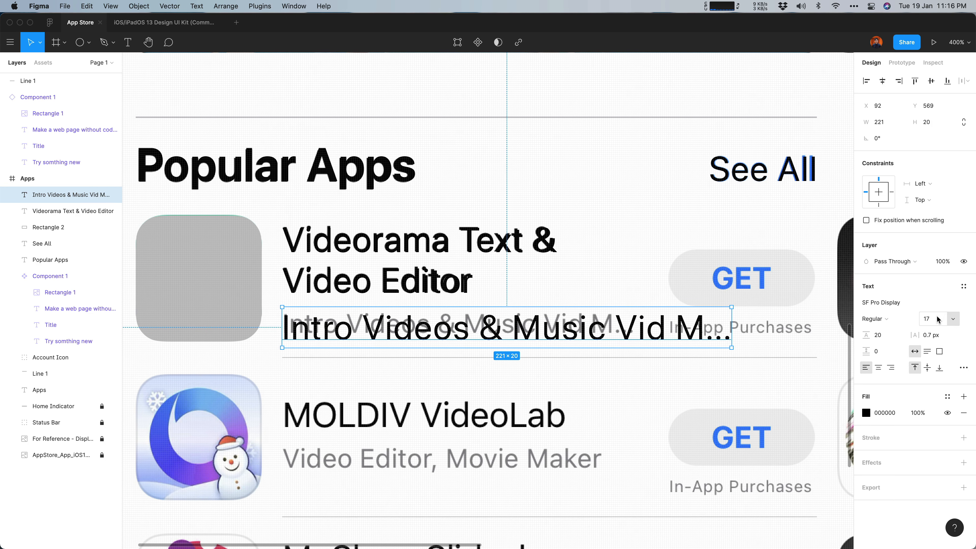
key("Down")
key("Down")
key("Down")
key("Down")
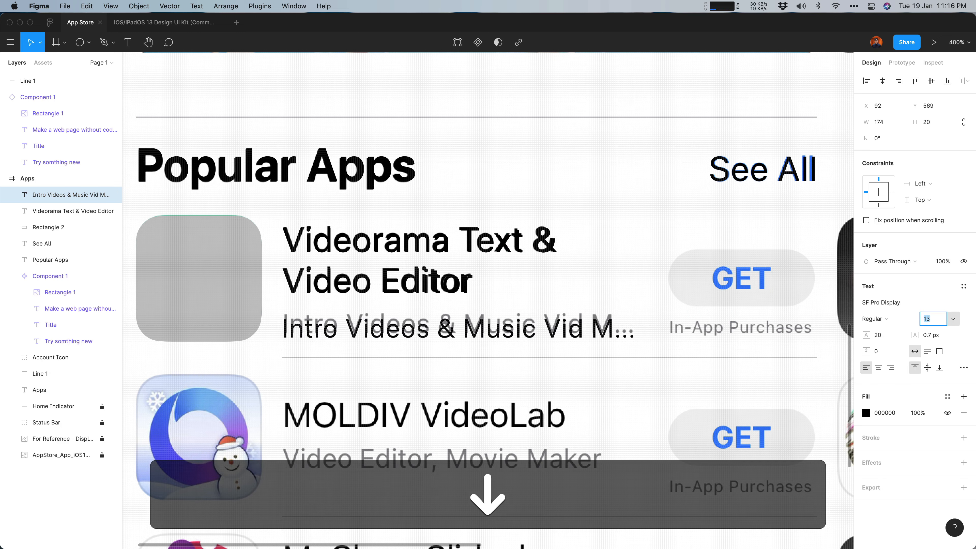
left_click(674, 304)
Nudge the subtitle text vertically onto the reference subtitle, to Y 567
left_click(588, 332)
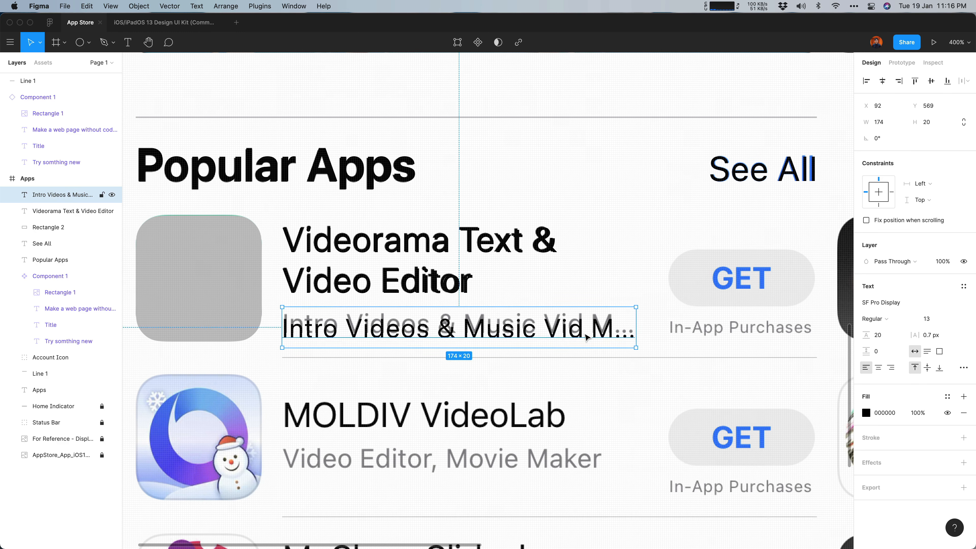
key("Up")
key("Up")
key("Up")
key("Down")
key("Up")
key("Down")
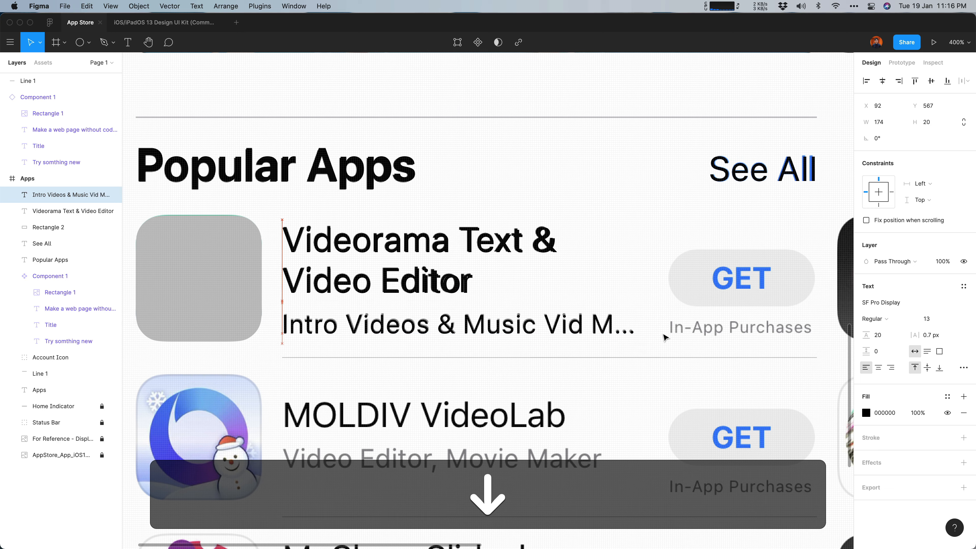
Duplicate the "Videorama Text & Video Editor" title text and replace the copy's content with "GET"
left_click_drag(694, 255, 594, 270)
key("super+plus")
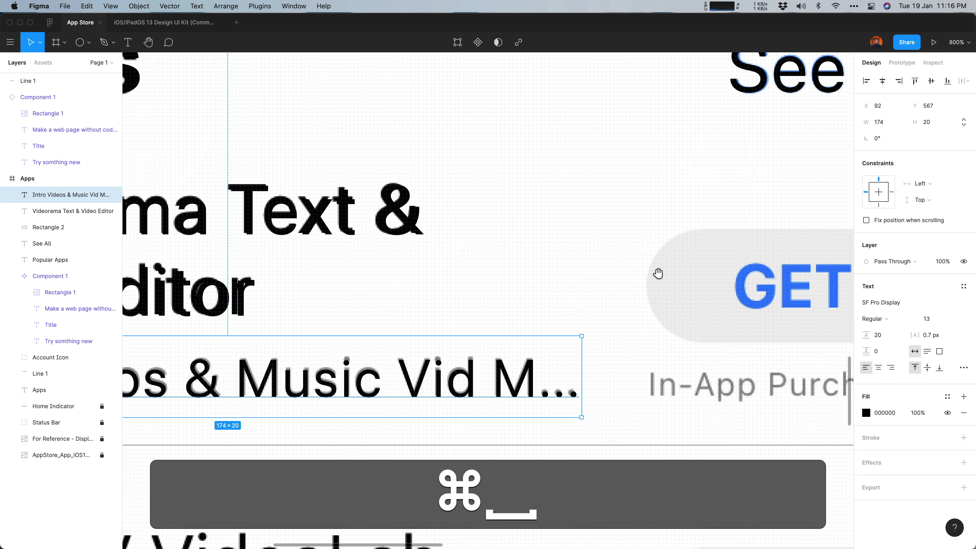
left_click_drag(704, 274, 503, 283)
left_click(204, 227)
key("super+v")
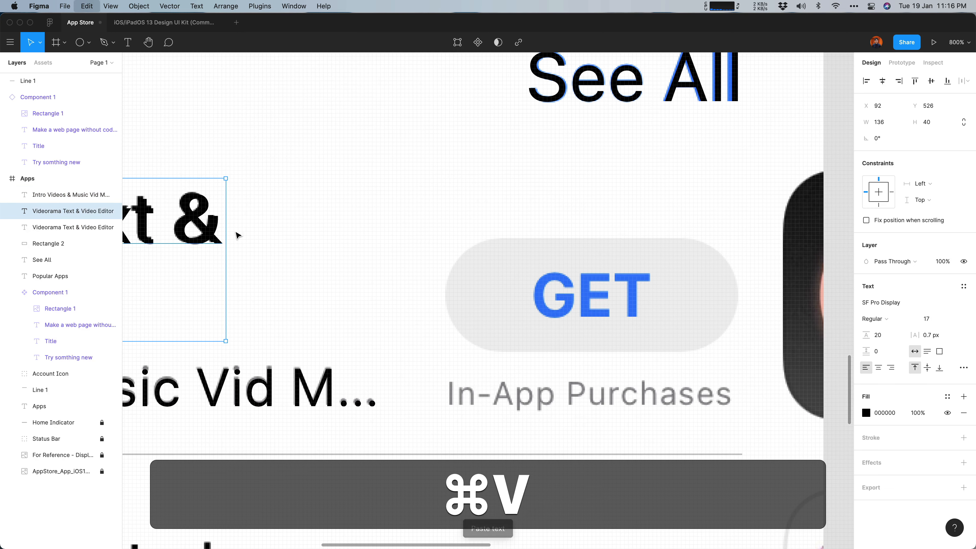
key("Return")
key("super+a")
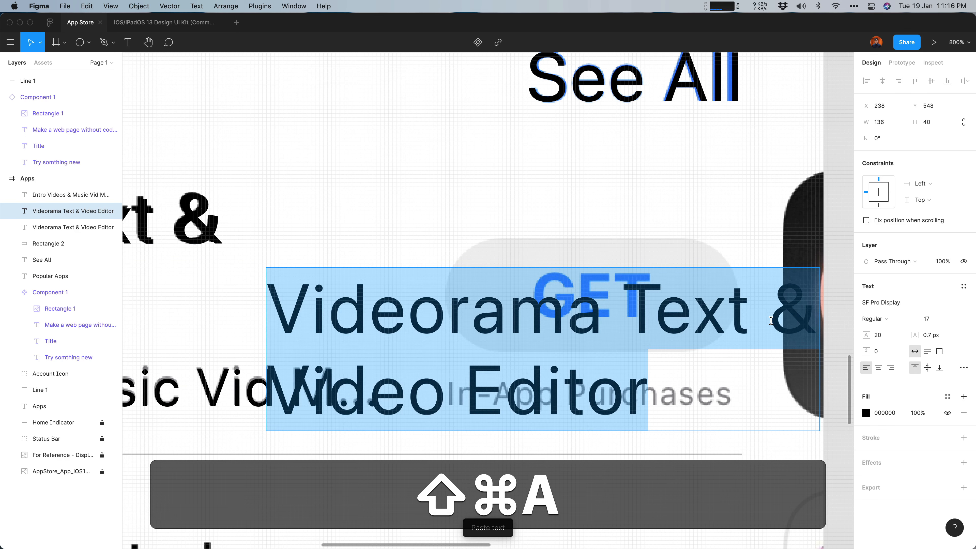
type("GET")
Place the GET text over the reference button label at X 303, Y 545, and set it to Semibold, size 15
left_click_drag(312, 342, 580, 330)
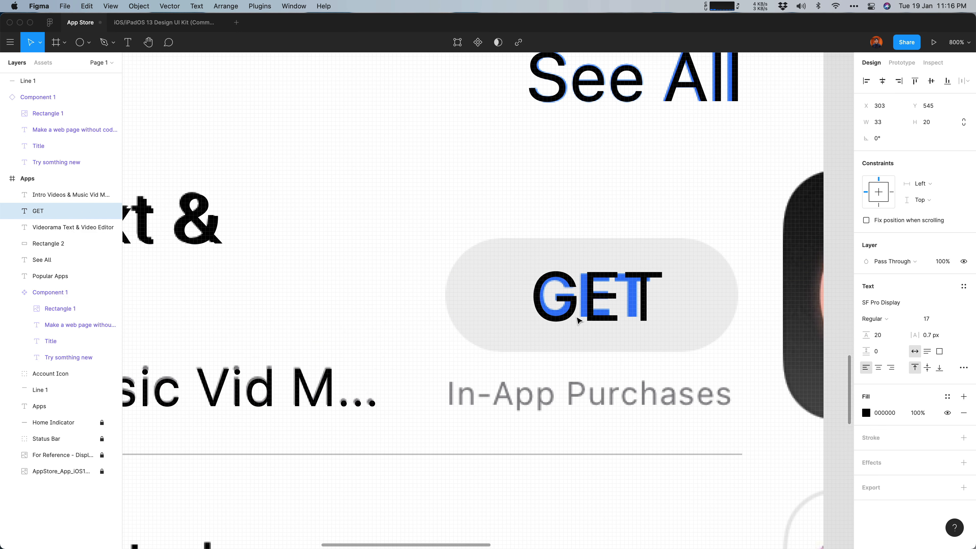
key("Left")
left_click(957, 313)
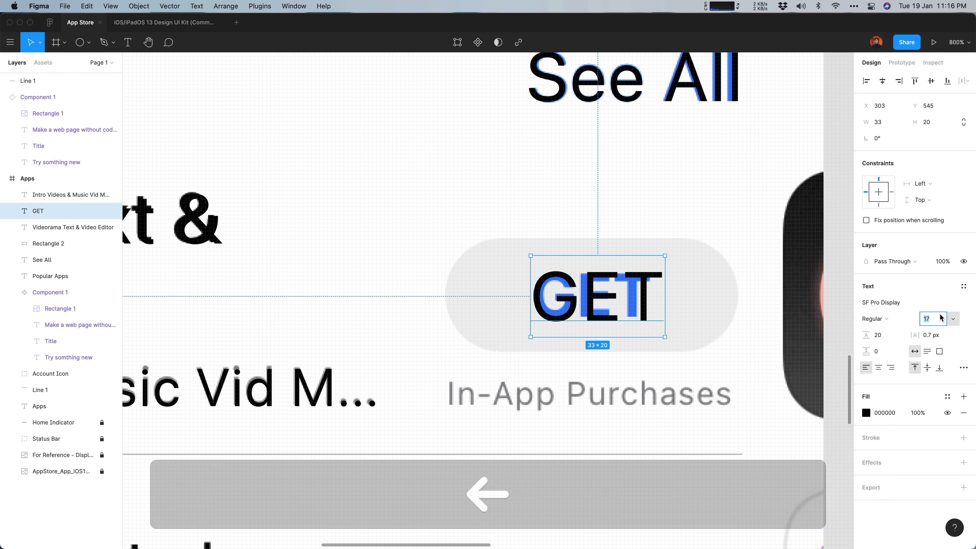
key("Down")
key("Down")
left_click(889, 325)
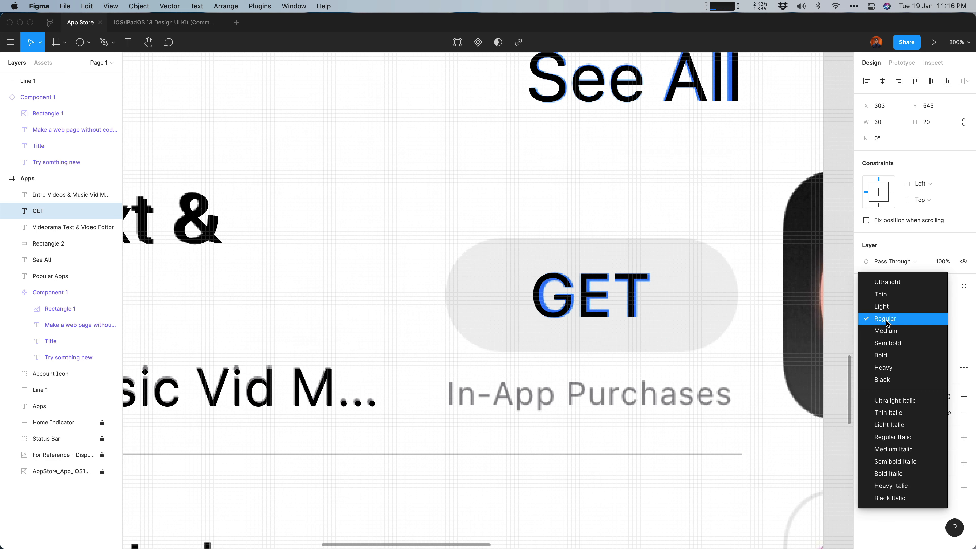
left_click(882, 342)
key("Escape")
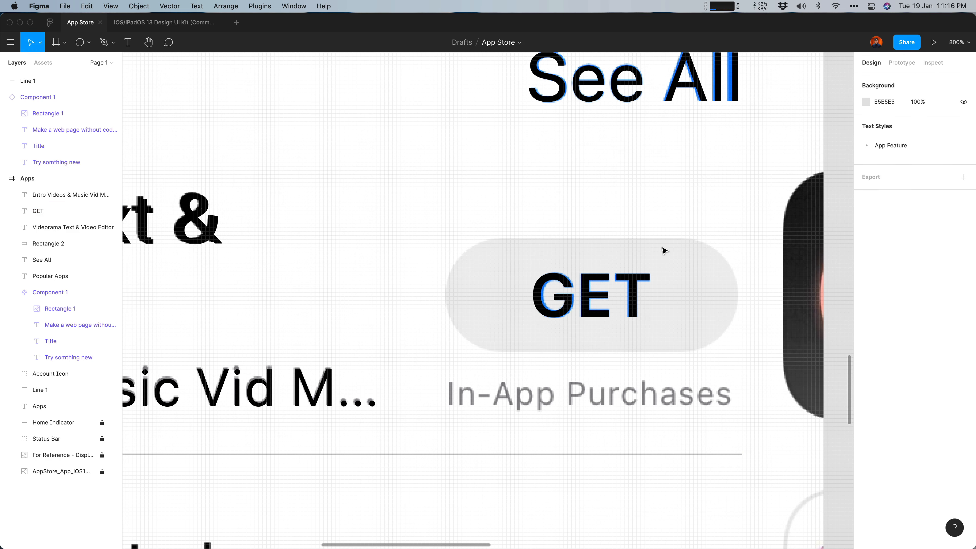
left_click(628, 289)
key("Escape")
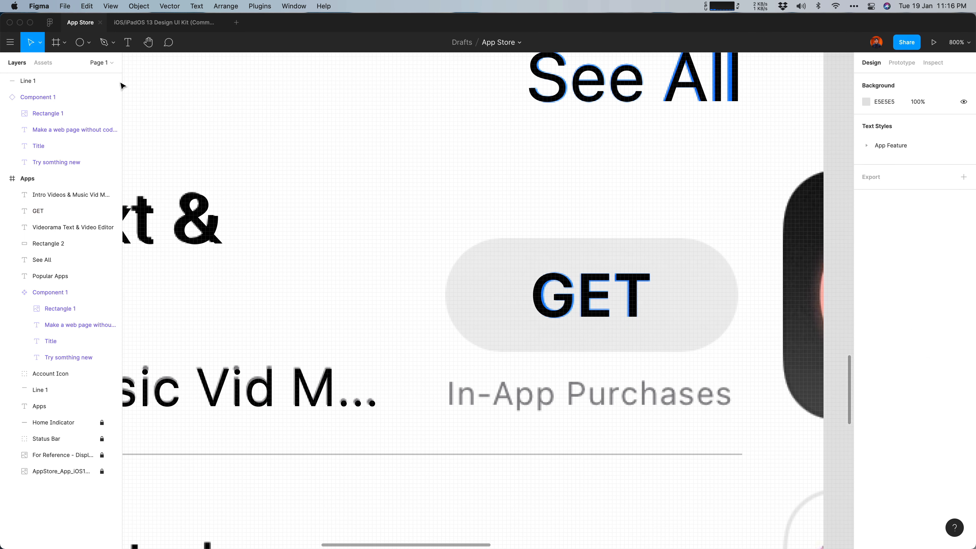
Draw a 72 × 27 rectangle over the reference GET button beside the Videorama title, at X 282, Y 541
left_click(80, 49)
left_click(89, 49)
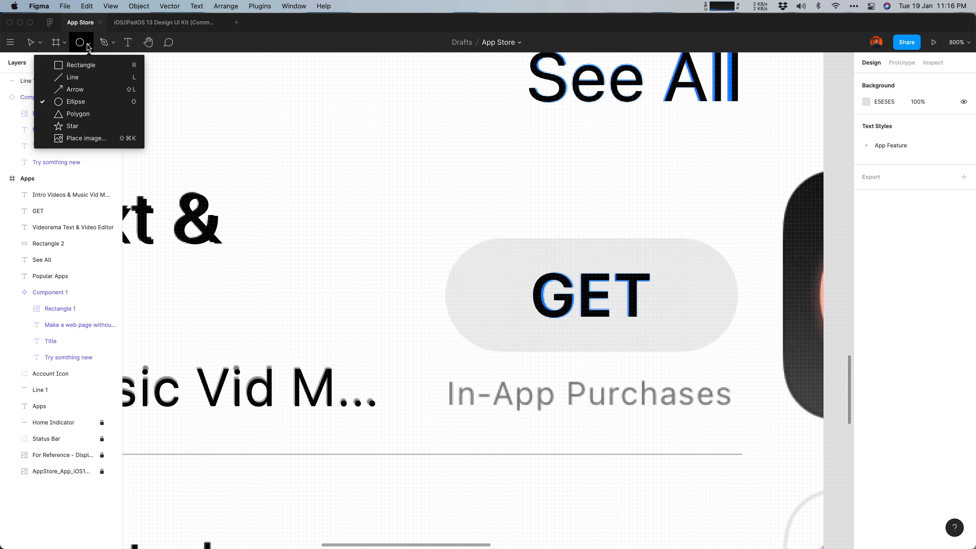
left_click(98, 65)
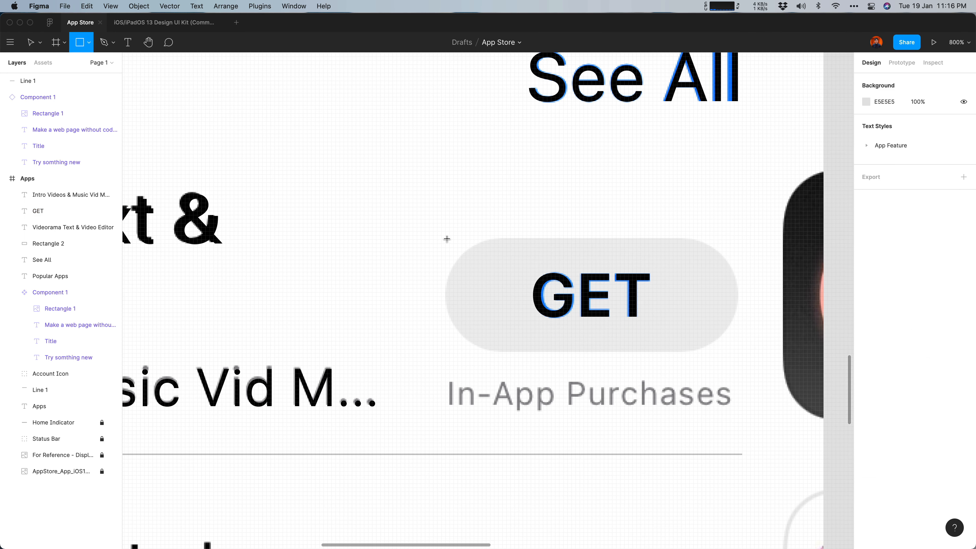
mouse_move(447, 238)
left_mouse_down()
mouse_move(599, 327)
mouse_move(737, 349)
left_mouse_up()
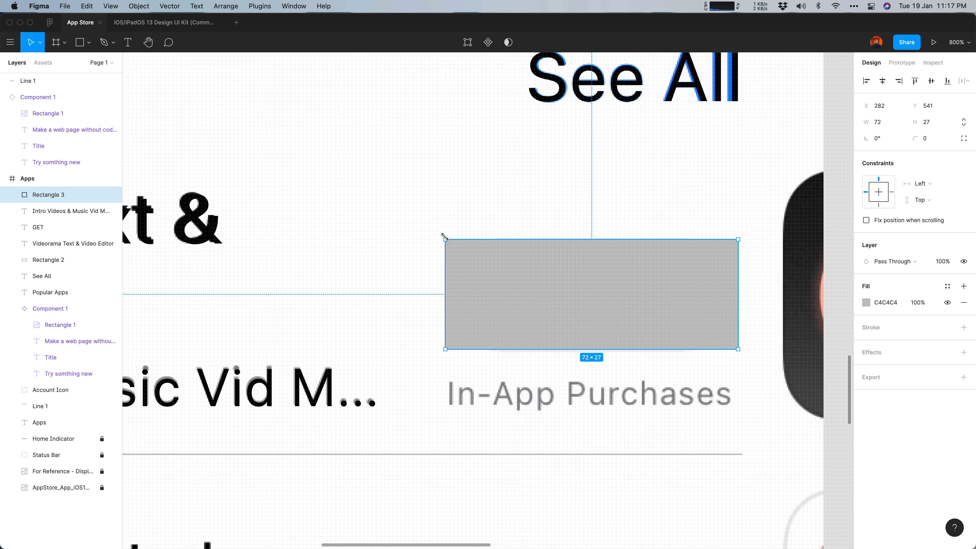
Round the button rectangle's corners to 13.5 and send it behind the GET text
left_click_drag(444, 237, 566, 299)
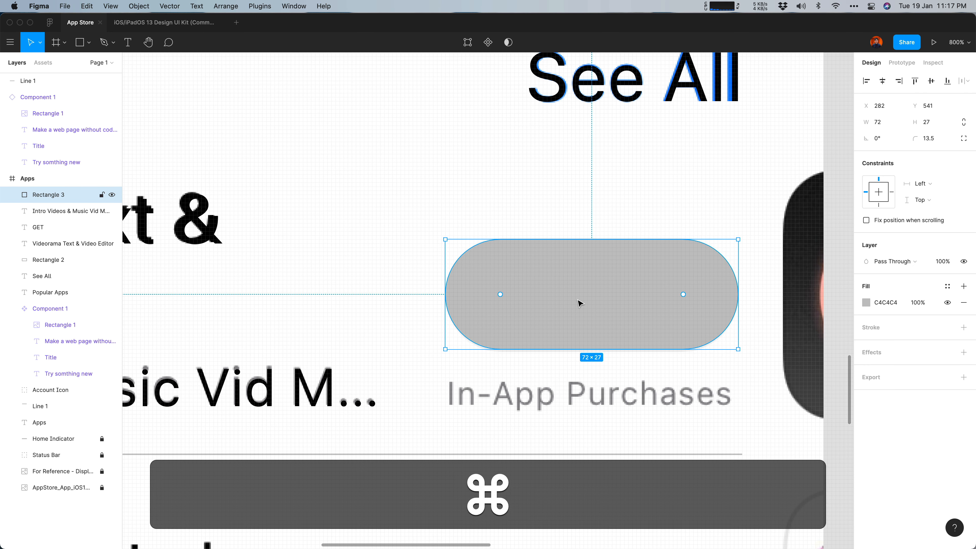
key("super+bracketleft")
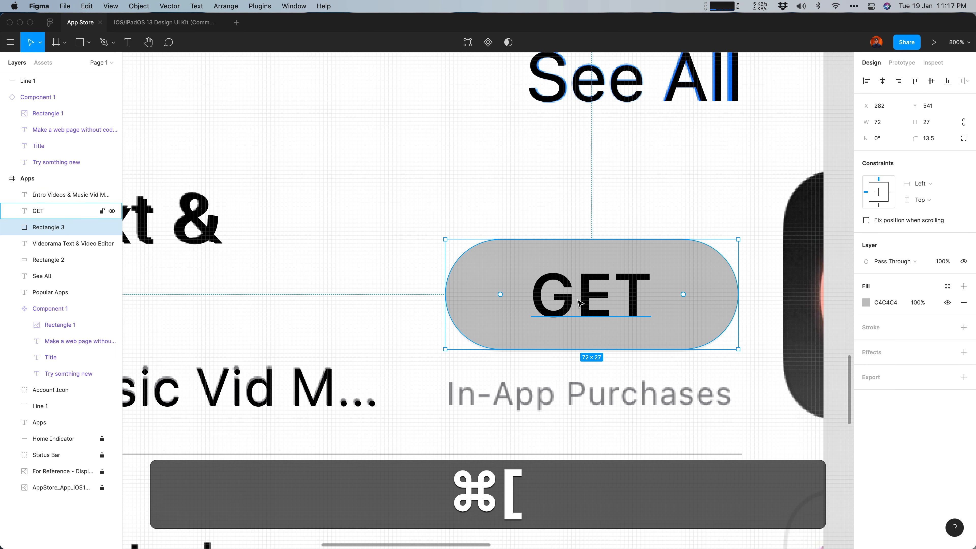
left_click(577, 228)
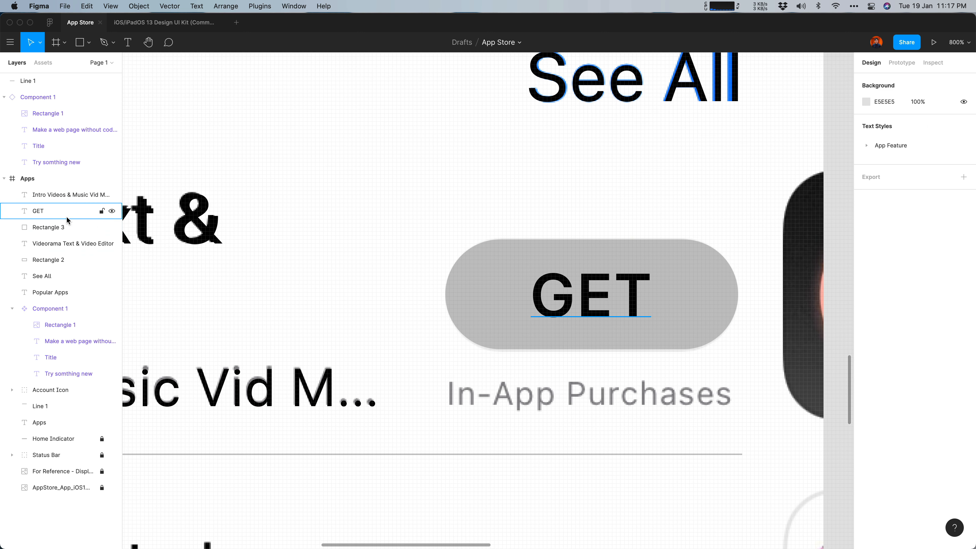
Set the GET text's fill to the blue document colour 3478F6
scroll(610, 287, "down", 2)
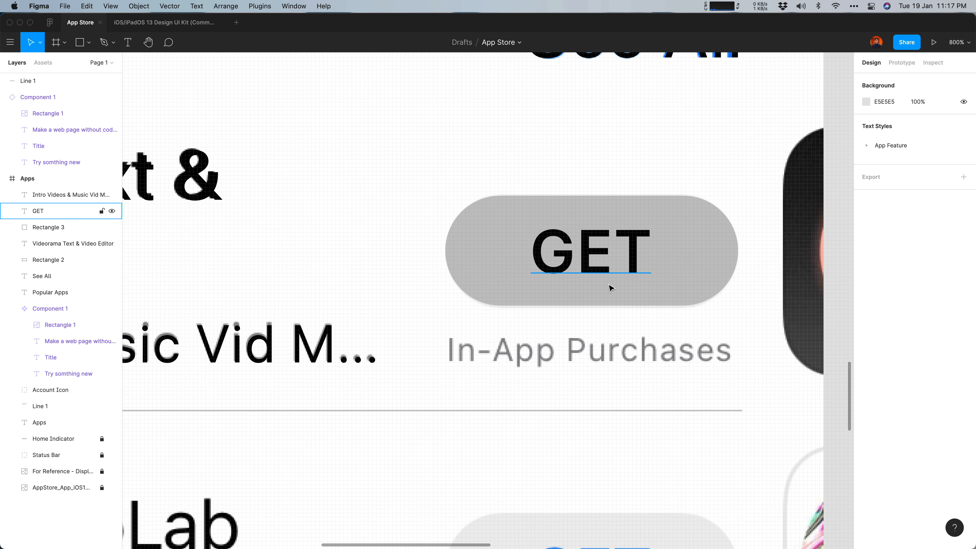
key("super+minus")
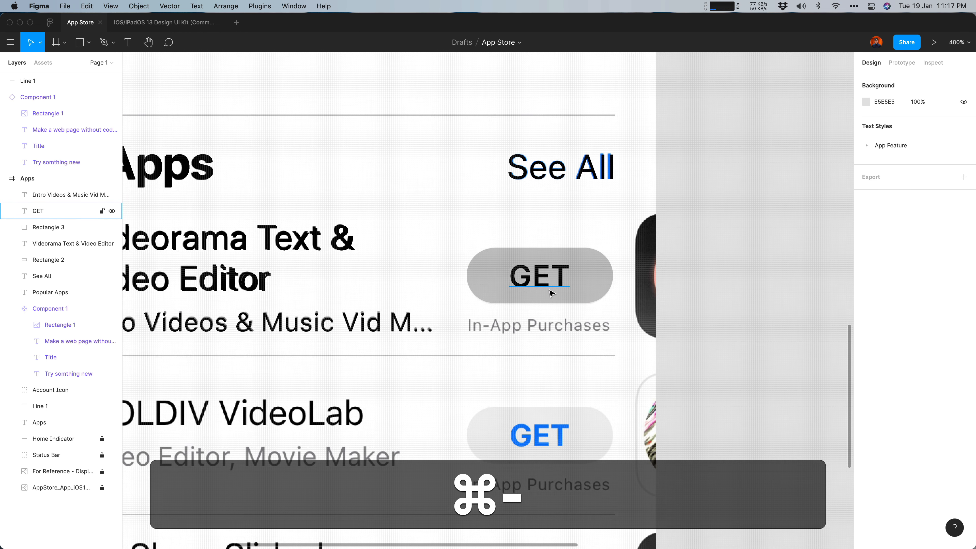
left_click(551, 292)
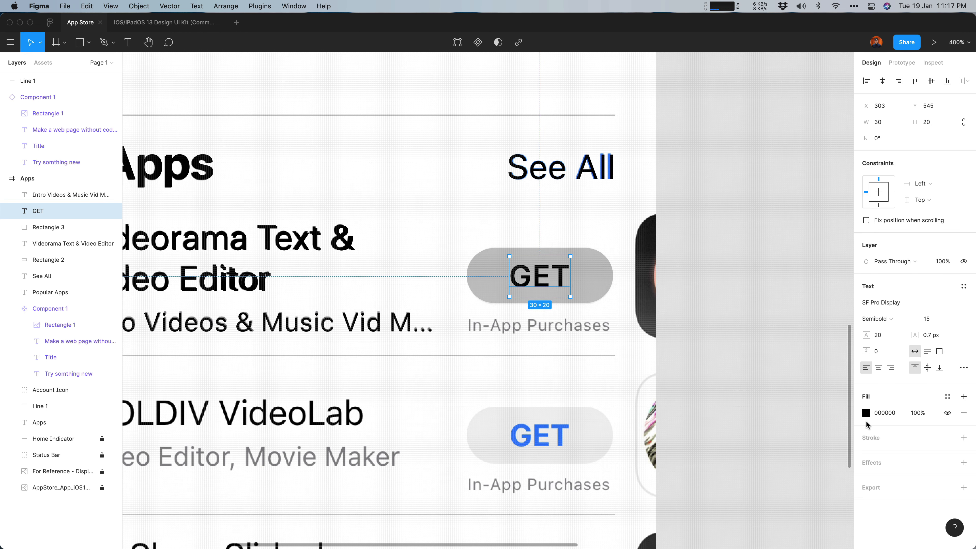
left_click(866, 413)
left_click(746, 435)
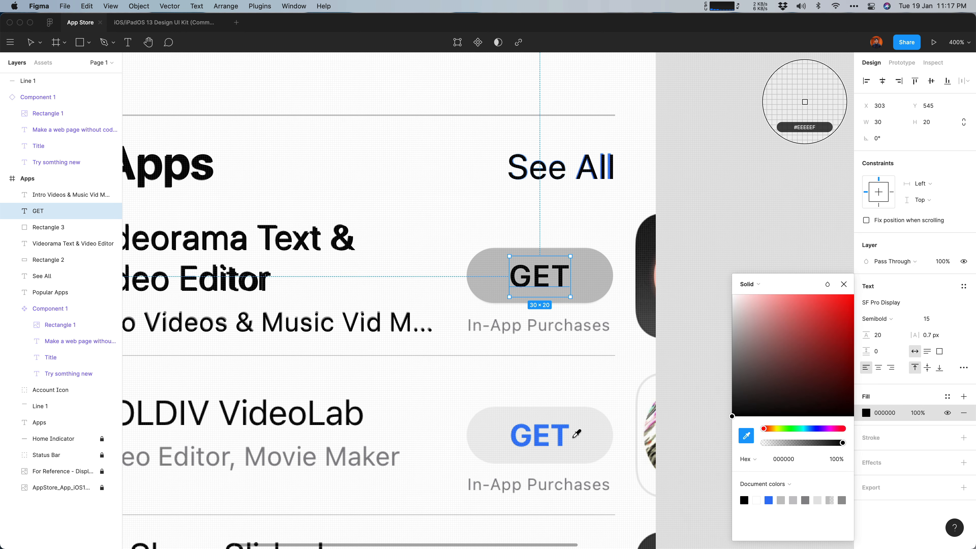
left_click(770, 501)
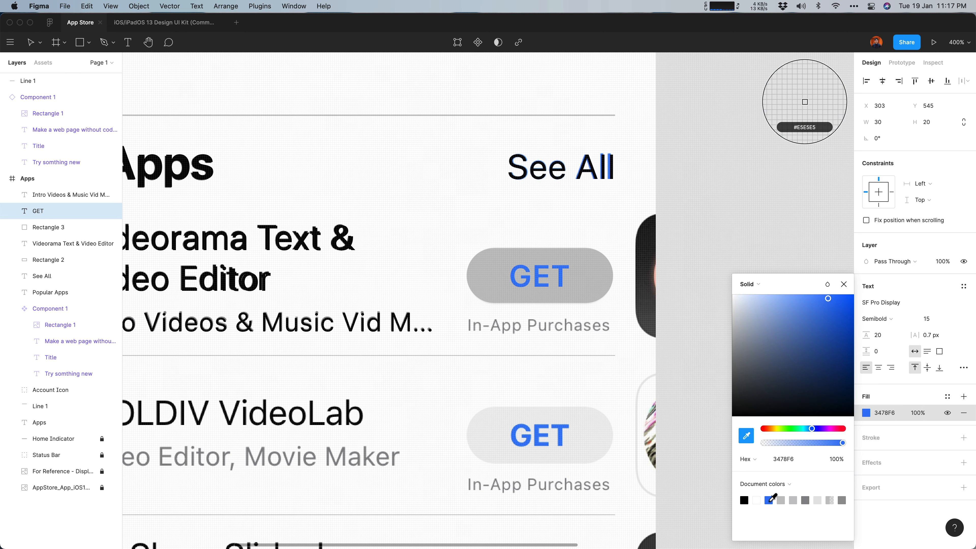
key("Escape")
Fill the rounded button rectangle with the light grey sampled from the MOLDIV VideoLab reference button
left_click(601, 274)
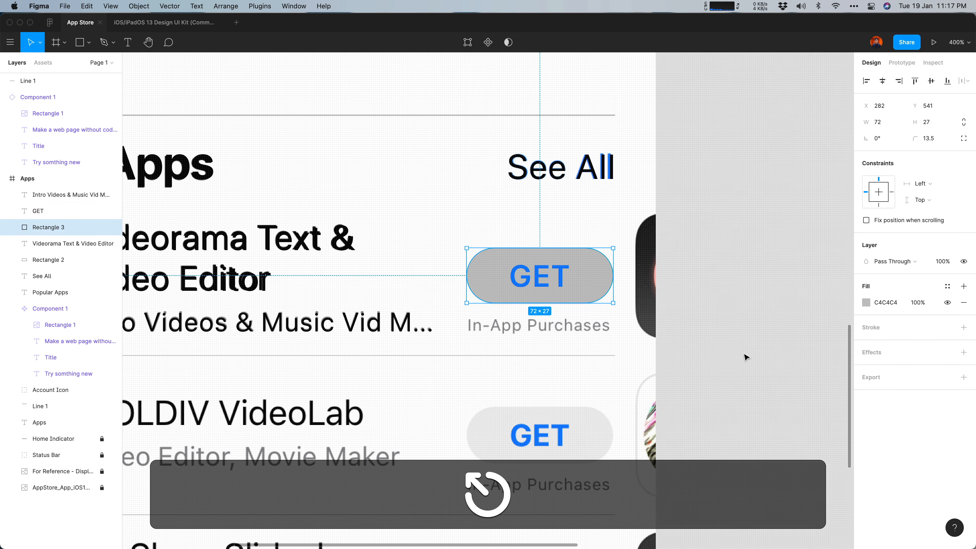
left_click(866, 302)
left_click(745, 435)
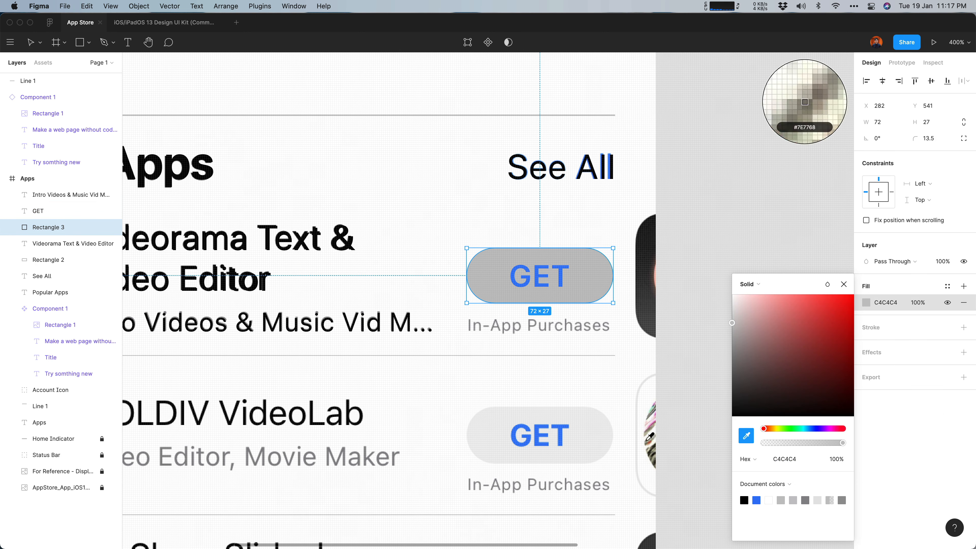
left_click(583, 434)
left_click(69, 194)
left_click(447, 373)
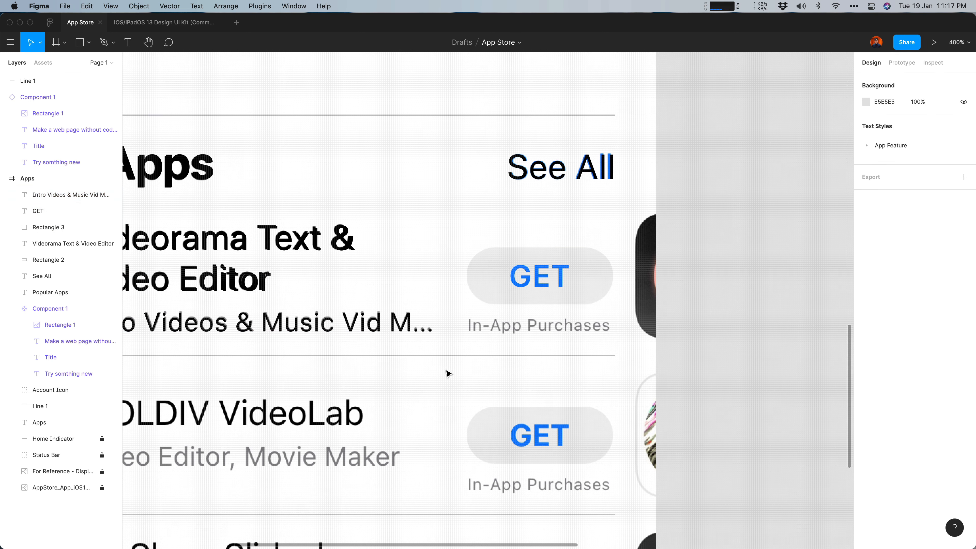
Set the "Intro Videos & Music Vid M..." subtitle's fill to grey 8A8A8D, sampled from the reference "Video Editor, Movie Maker" subtitle
key("space")
left_click_drag(266, 365, 379, 375)
left_click(376, 332)
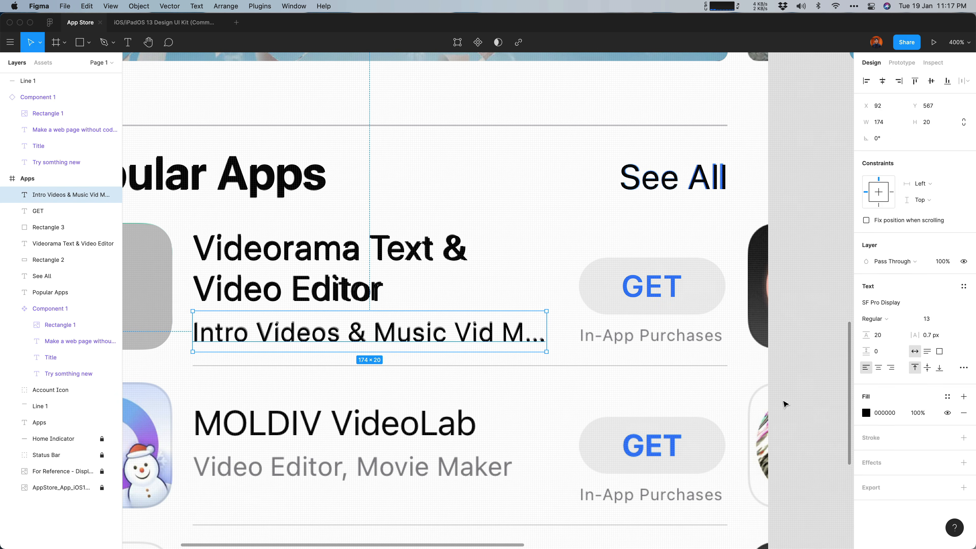
left_click(866, 413)
left_click(746, 435)
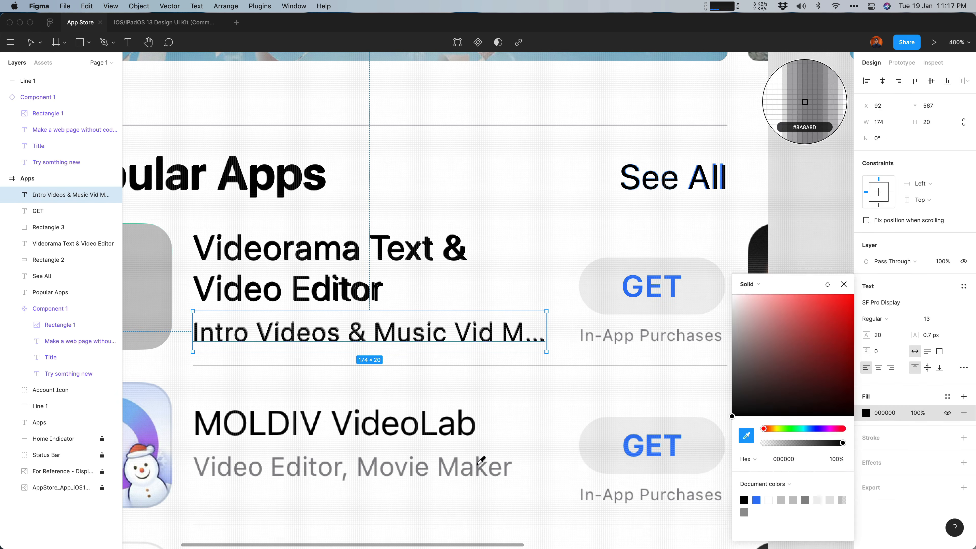
left_click(480, 461)
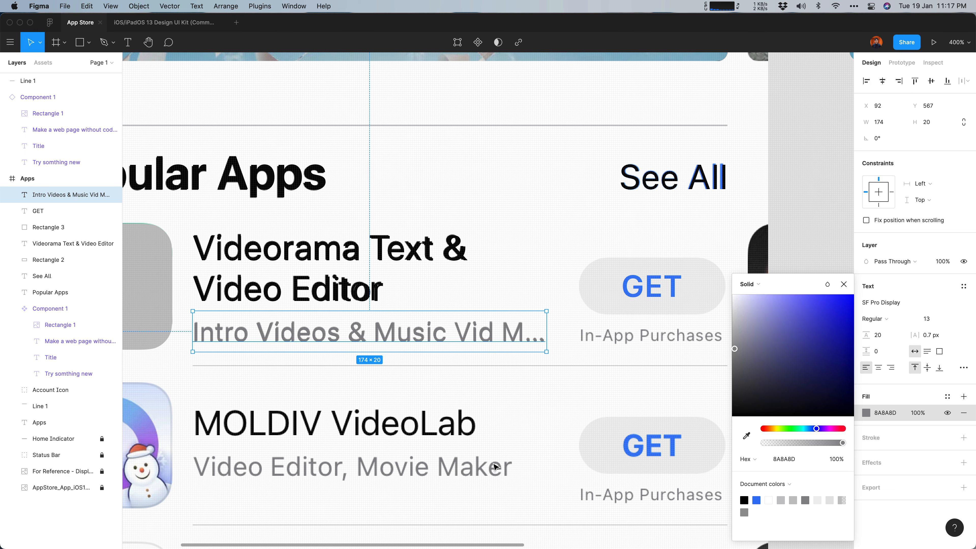
Duplicate the grey subtitle text and place the copy below the first list item, at X 181, Y 596
left_click(538, 279)
left_click(519, 312)
key("super+c")
key("super+v")
left_click_drag(473, 335, 650, 391)
Replace the duplicated subtitle's content with "In-App Purchases"
double_click(651, 392)
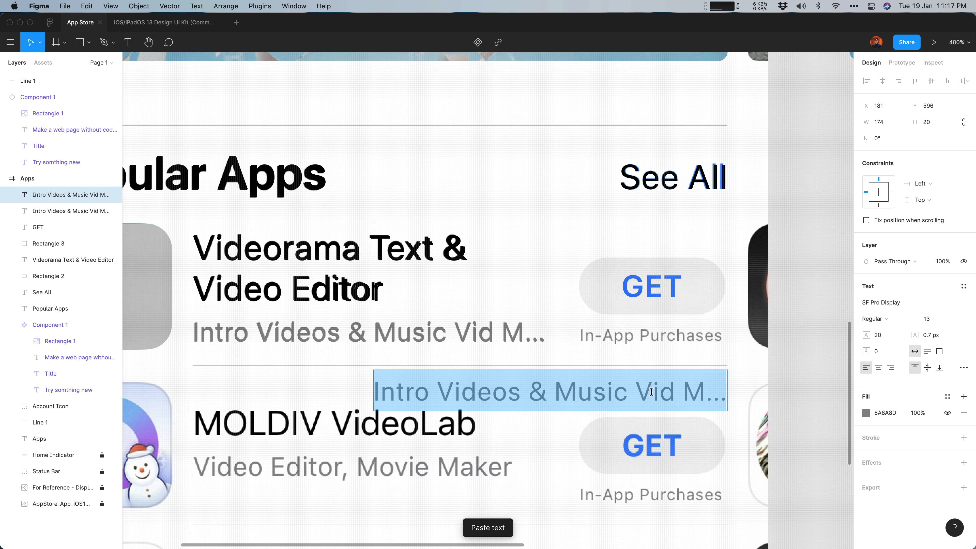
type("In-")
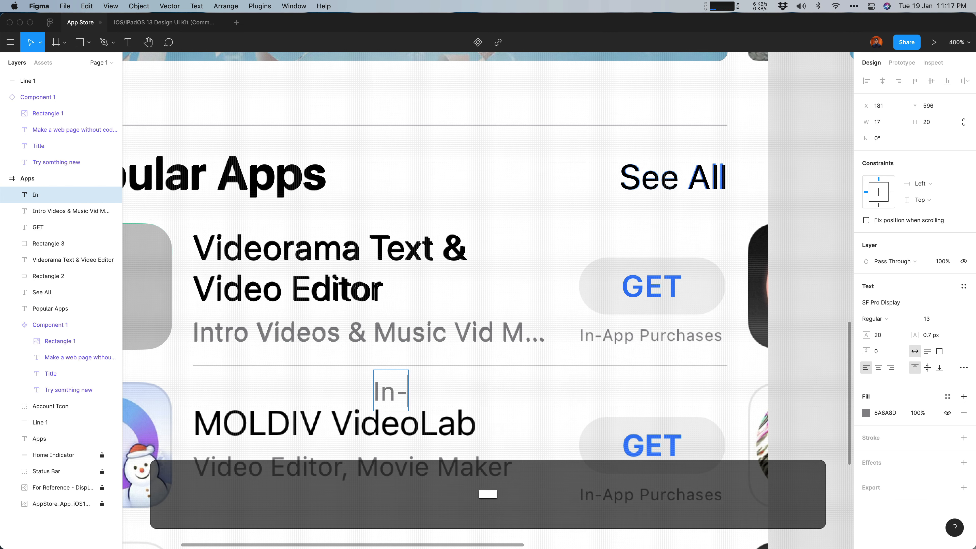
type("App Pu")
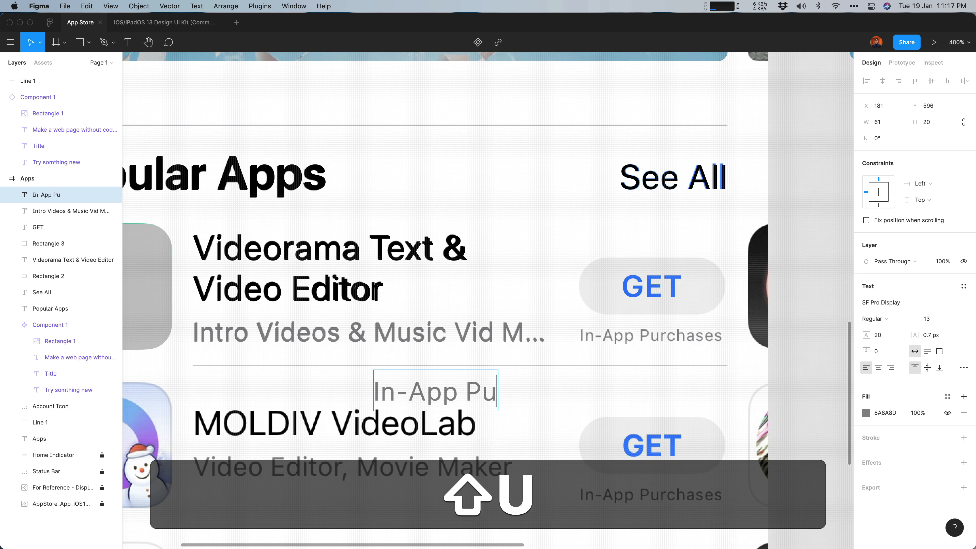
type("rchasese")
key("BackSpace")
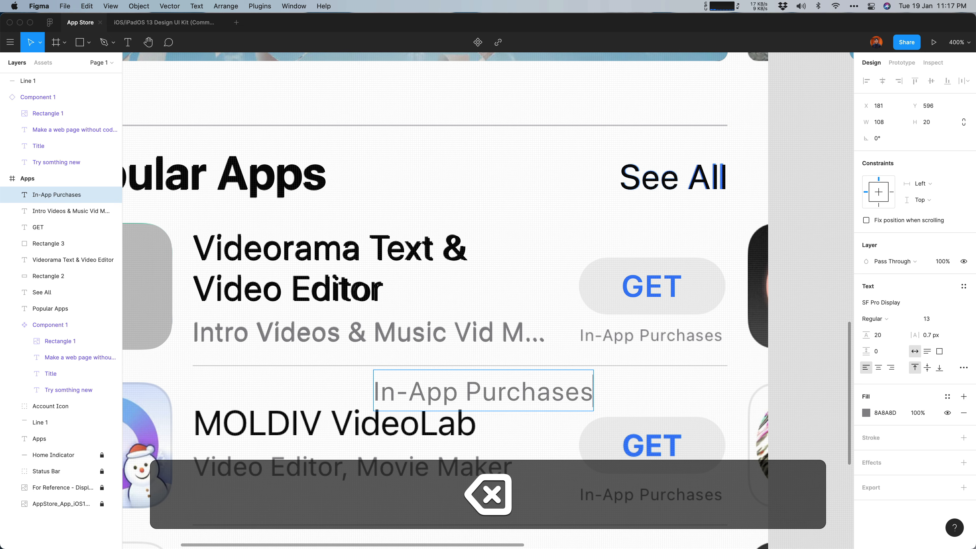
Move the In-App Purchases text under the GET button and format it centre-aligned at font size 7
left_click_drag(549, 398, 730, 341)
left_click(878, 367)
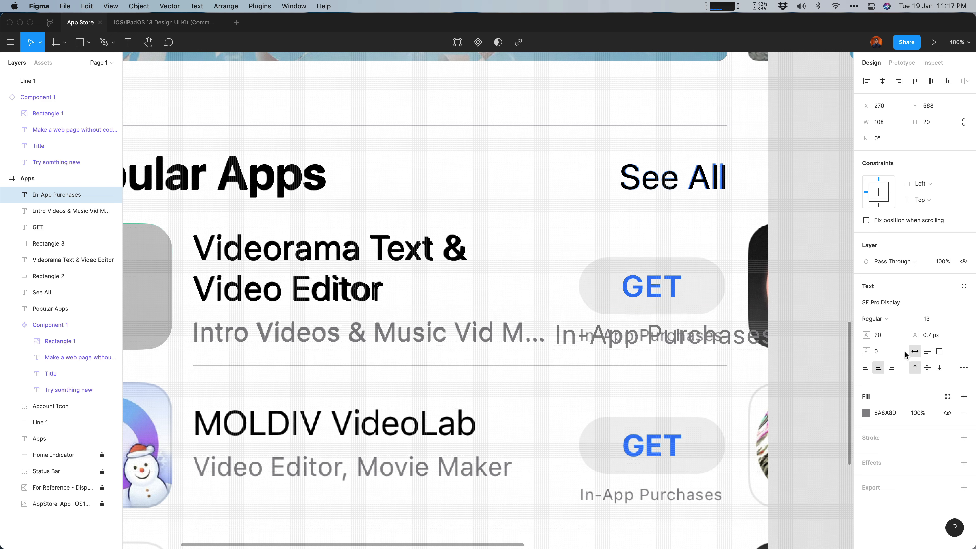
left_click(933, 321)
key("Down")
key("Down")
key("Down")
key("Down")
key("Down")
key("Down")
key("Down")
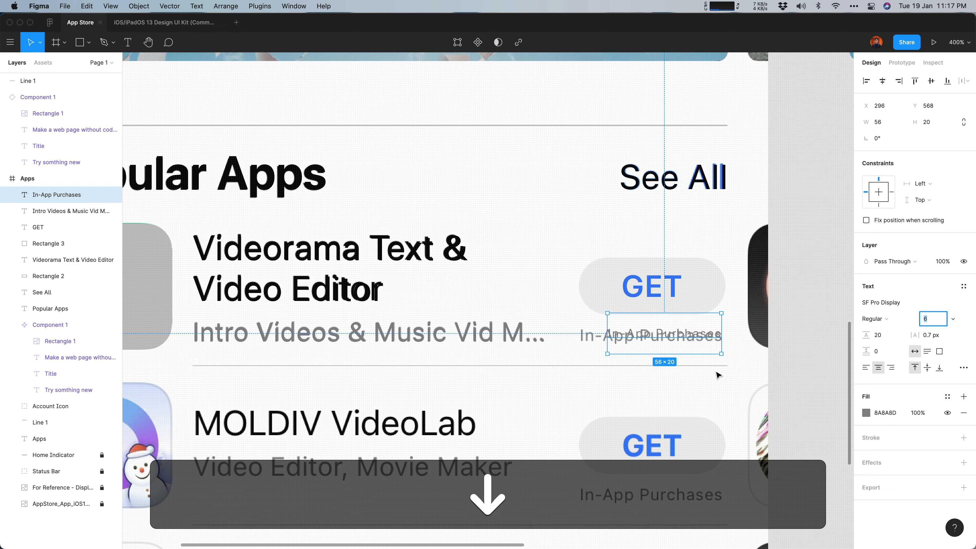
key("Up")
left_click(702, 377)
Nudge the In-App Purchases text onto the reference caption, to X 287, Y 569
left_click(687, 337)
key("Down")
key("Down")
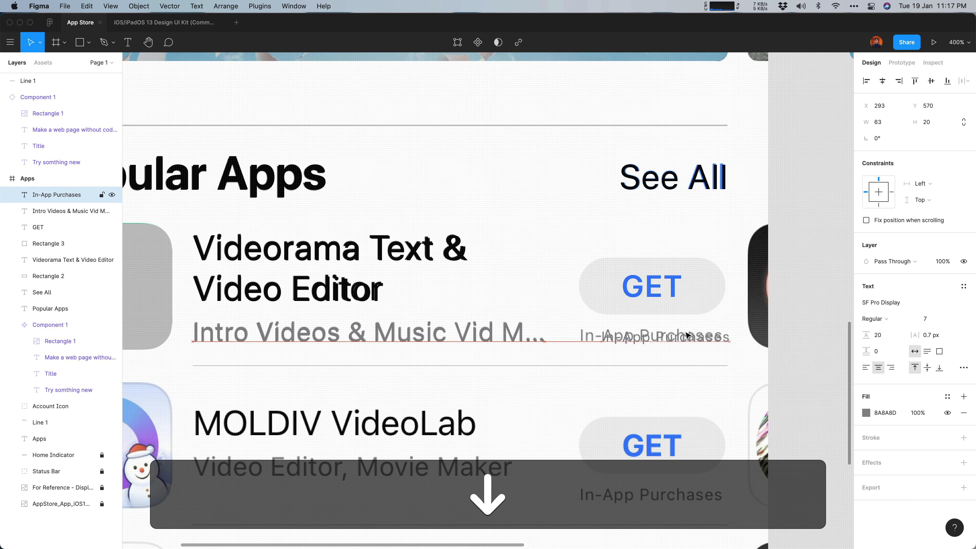
key("Left")
key("Left")
key("Left")
key("Left")
key("Left")
key("Left")
key("Up")
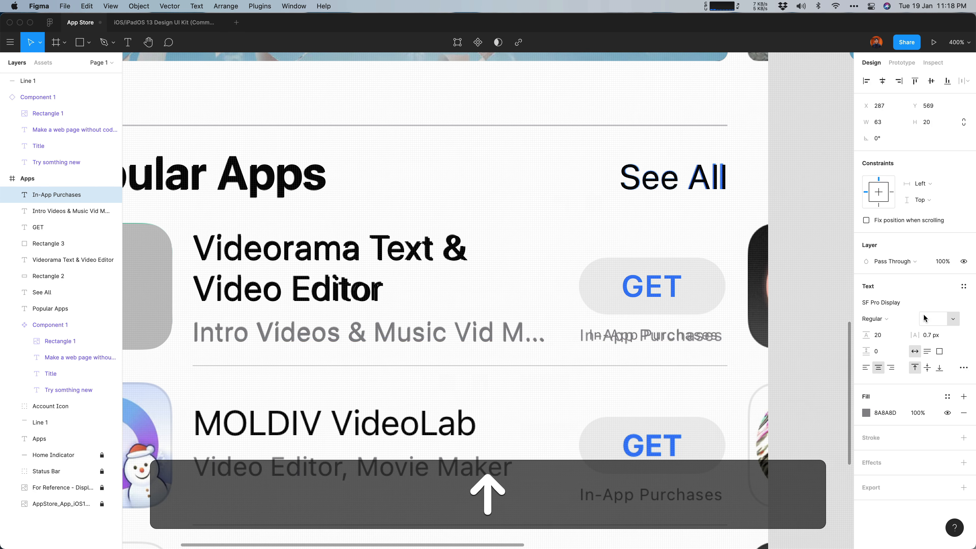
Set the In-App Purchases text's font size to 8 and nudge it to X 282 to match the reference
key("Up")
left_click(732, 392)
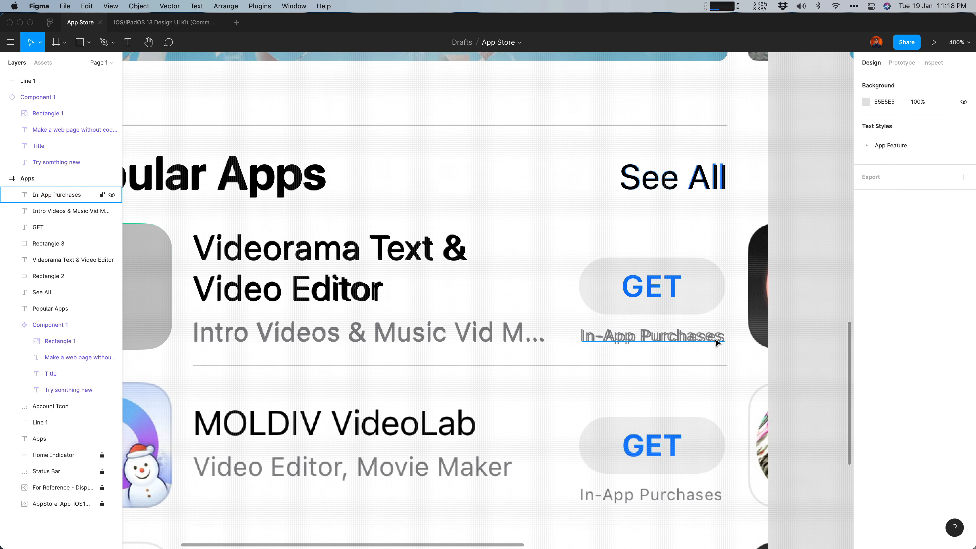
left_click(715, 343)
key("Left")
left_click(705, 392)
left_click(694, 341)
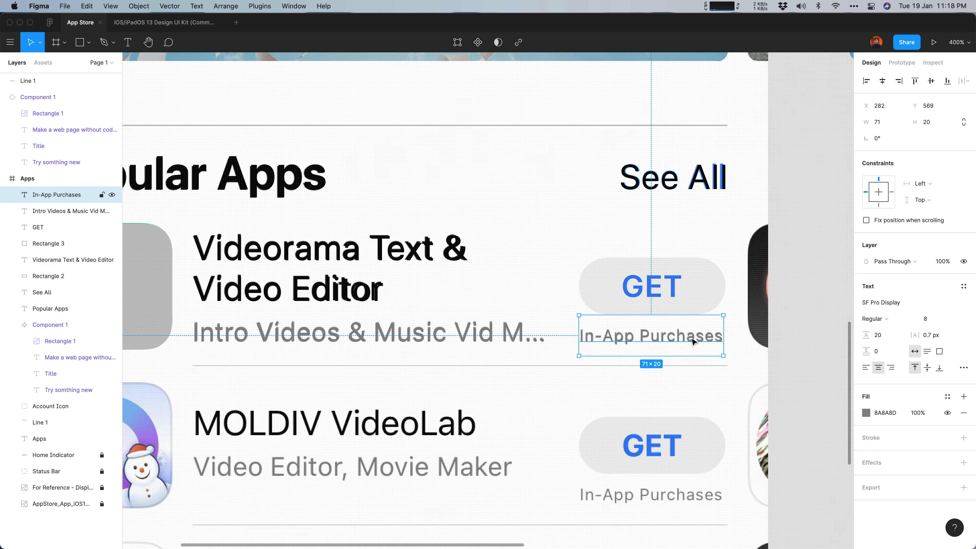
Replace the first app icon rectangle's solid fill with the image Icon_Blue.png
key("space")
left_click_drag(387, 414, 502, 387)
left_click(211, 248)
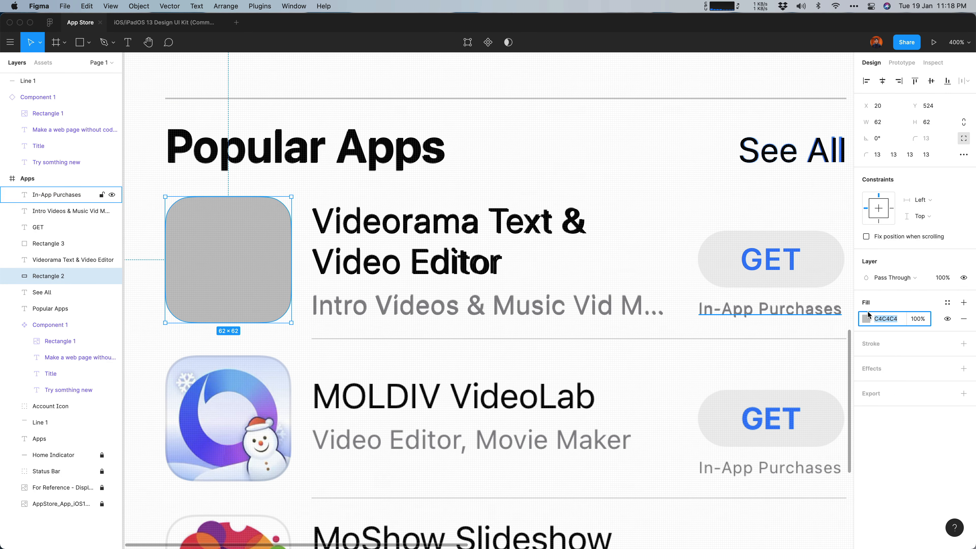
left_click(866, 319)
left_click(758, 283)
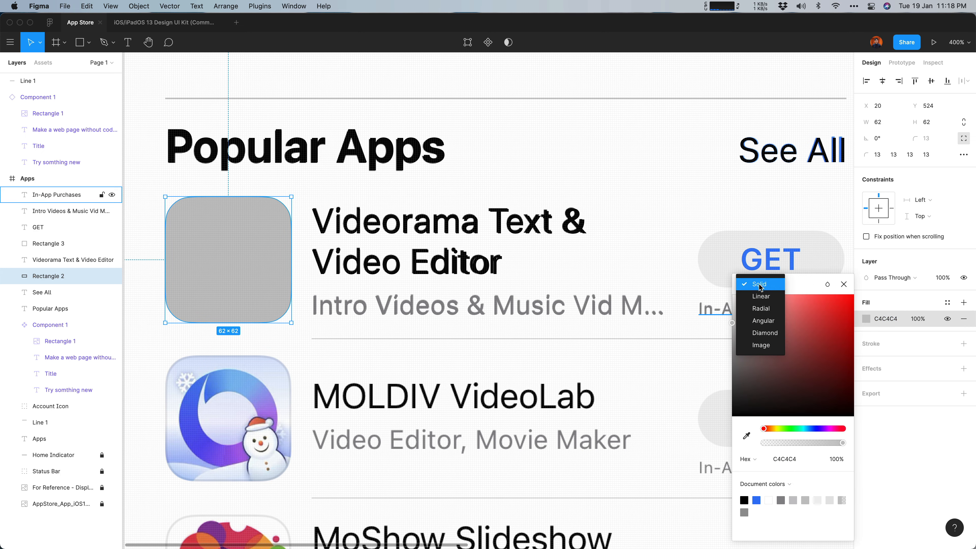
left_click(760, 345)
left_click(797, 362)
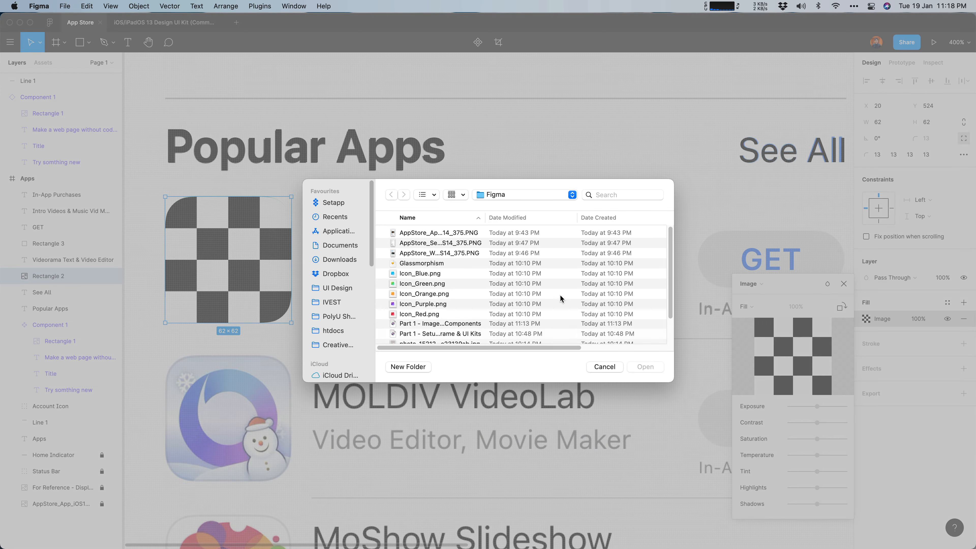
left_click(429, 276)
left_click(645, 366)
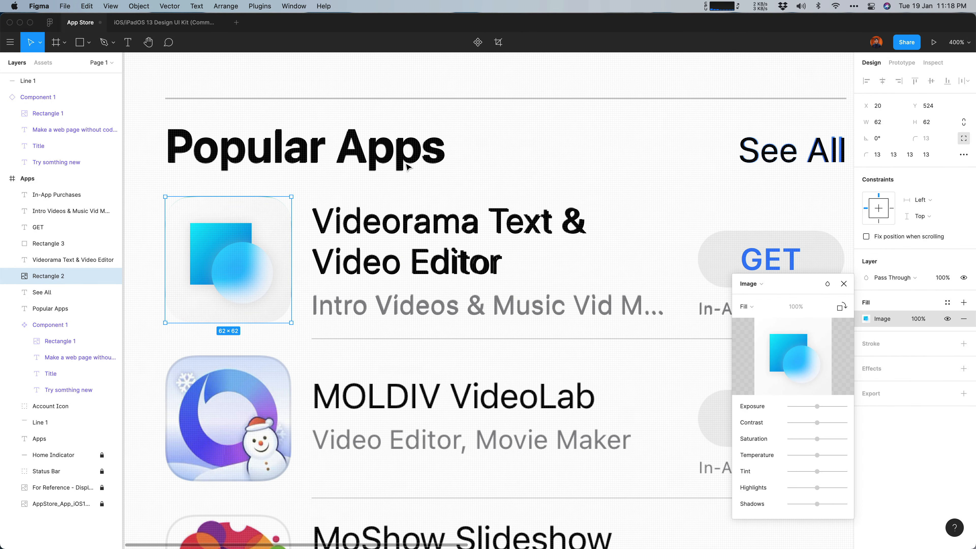
key("super+minus")
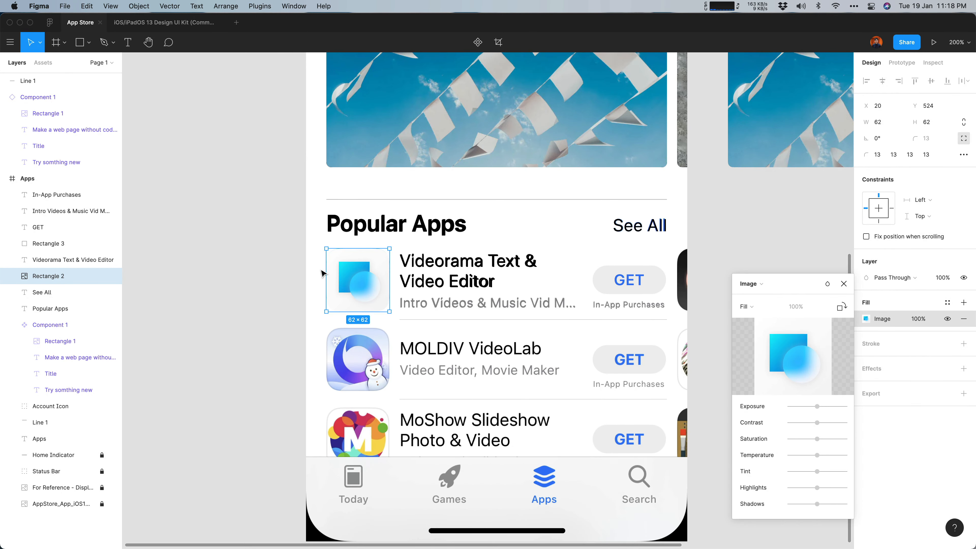
left_click(843, 283)
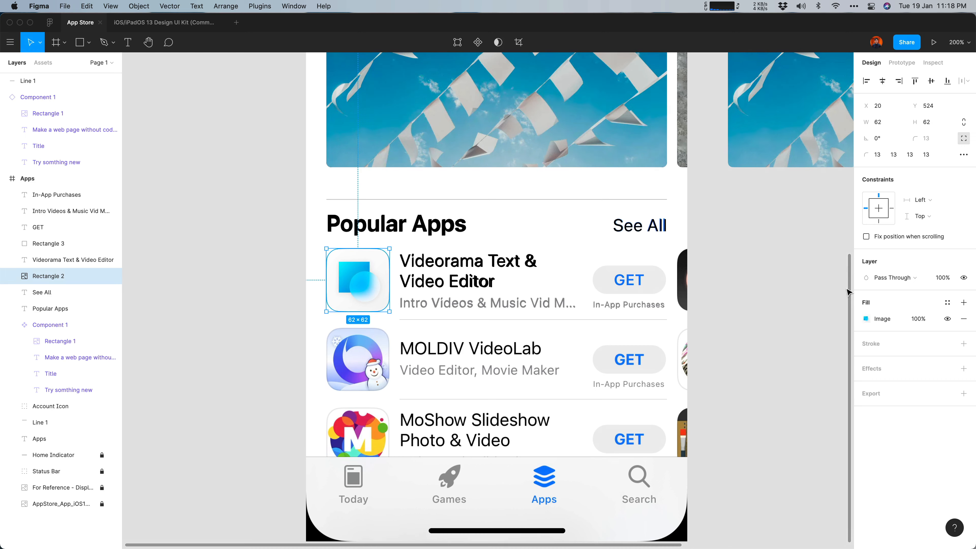
left_click(524, 283)
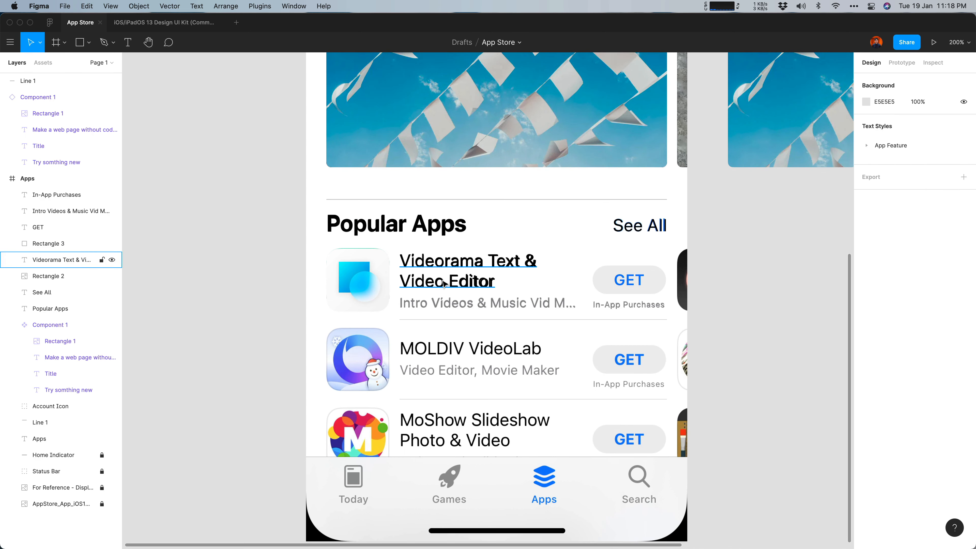
key("super+plus")
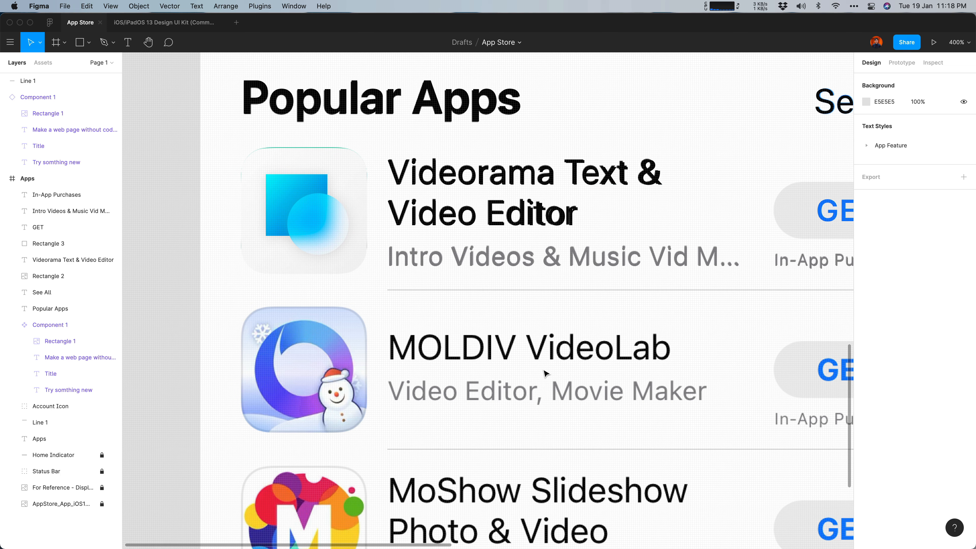
left_click(539, 223)
left_click(545, 266)
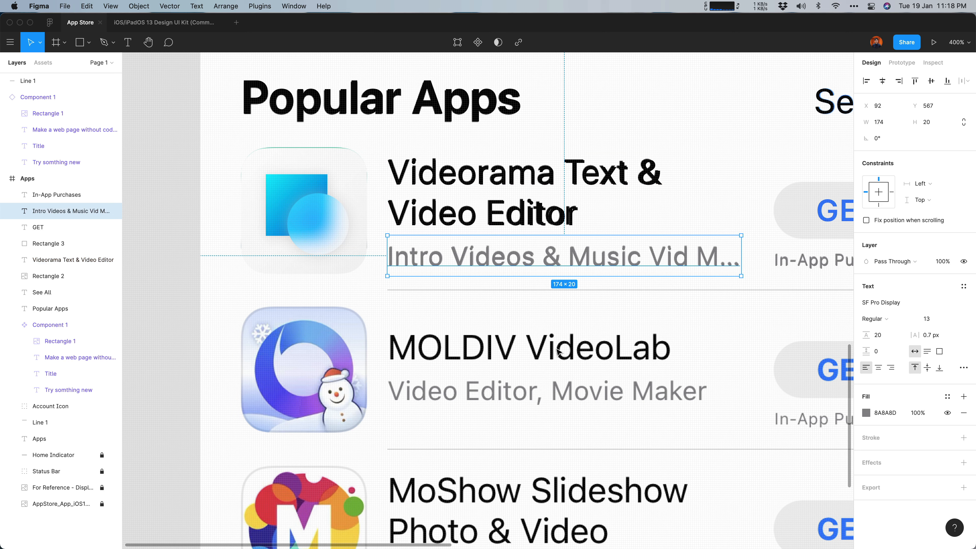
key("cmd+minus")
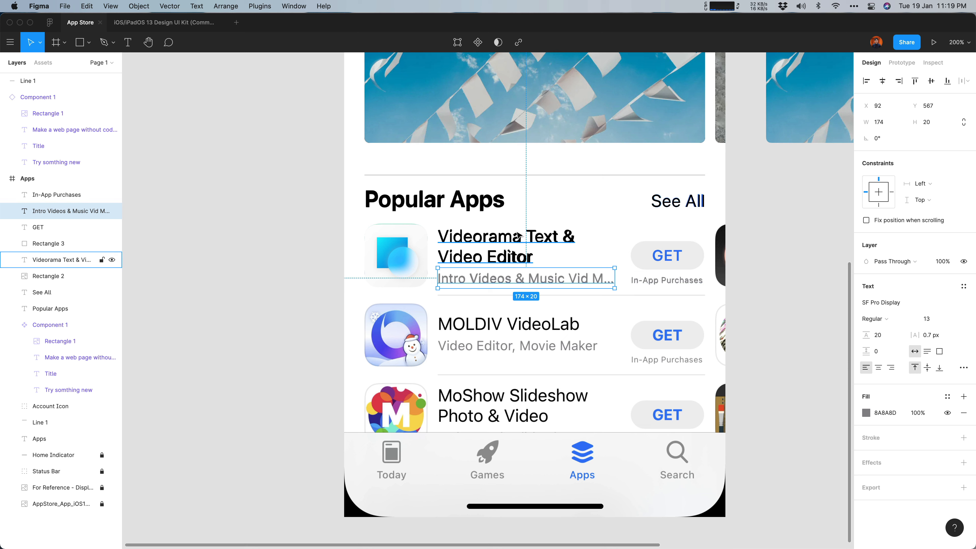
Copy the Videorama title and its subtitle and paste them onto the empty canvas beside the Apps frame
left_click(510, 240)
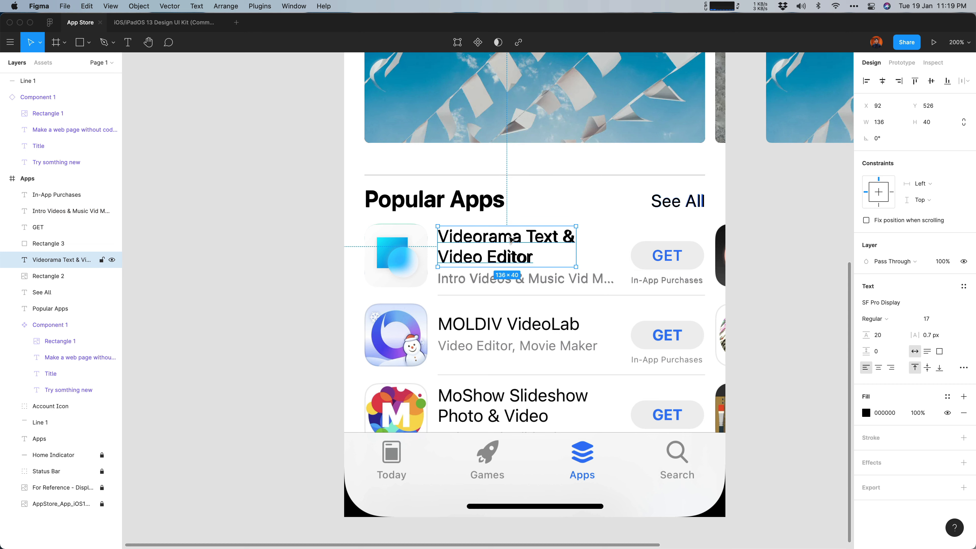
left_click(530, 278, "shift")
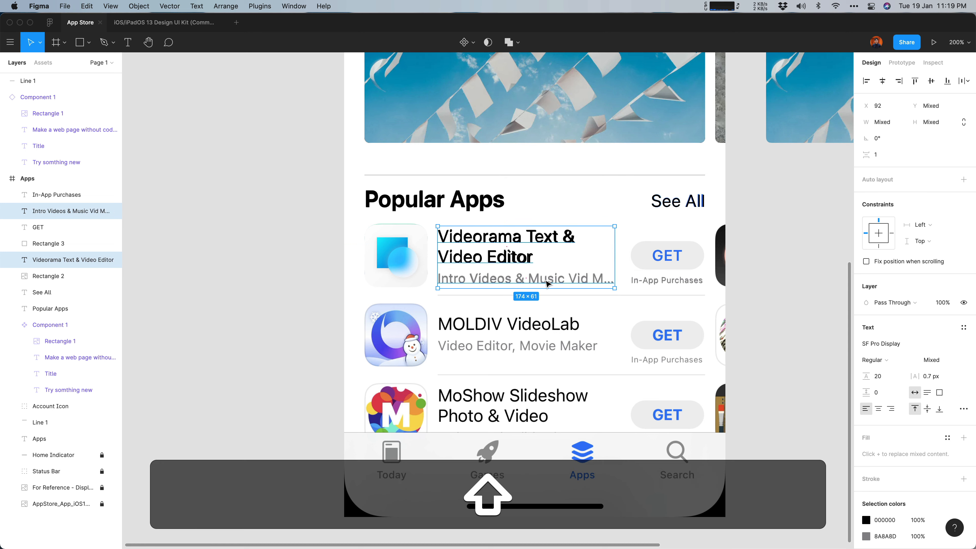
key("shift+super+c")
left_click_drag(331, 288, 647, 298)
left_click(398, 287)
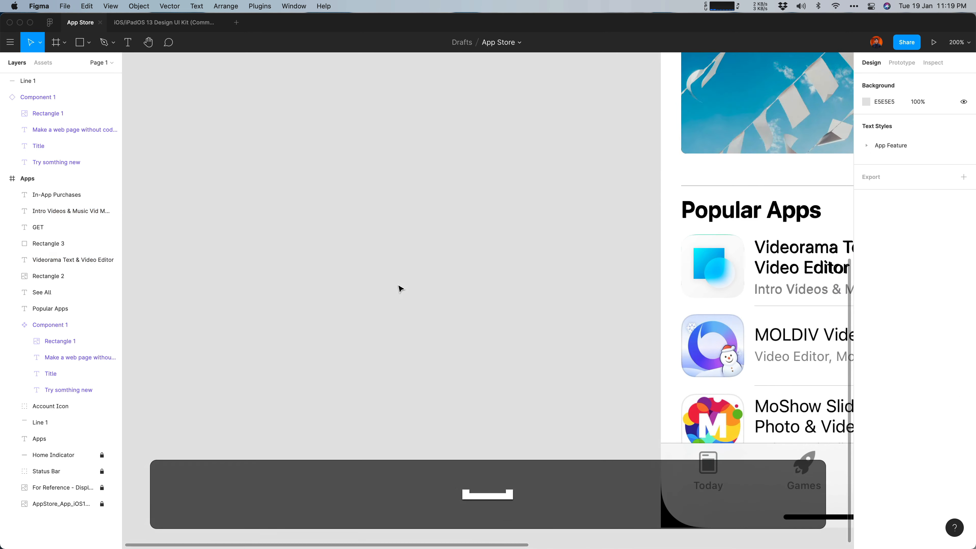
key("super+v")
left_click_drag(783, 259, 205, 253)
left_click(371, 203)
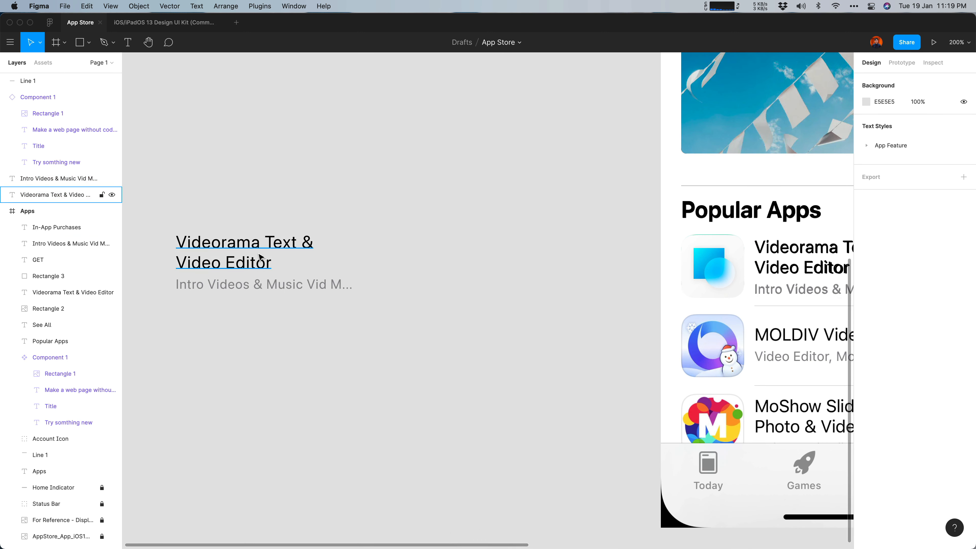
left_click_drag(279, 209, 248, 314)
left_click(415, 295)
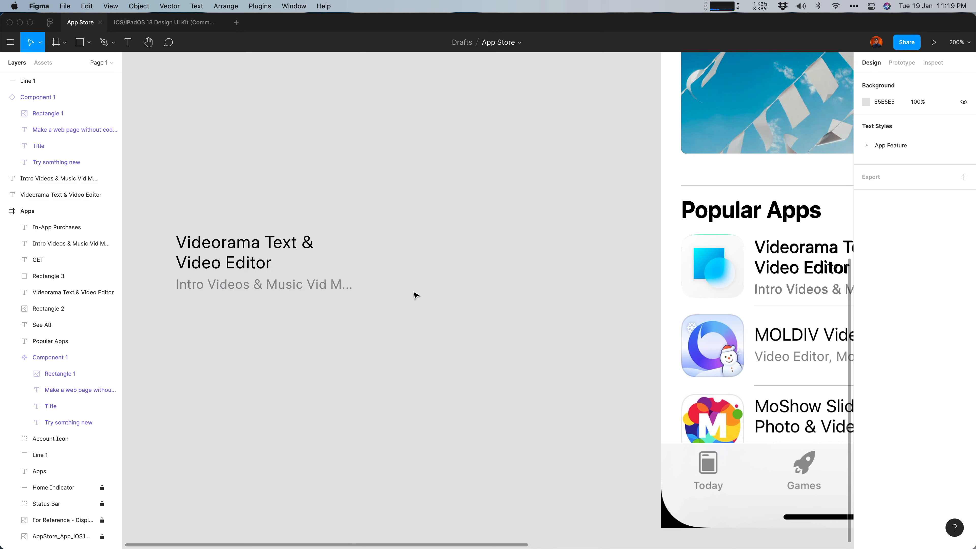
Try deleting the second line of the copied Videorama title, and undo the deletion
left_click(268, 283)
double_click(272, 262)
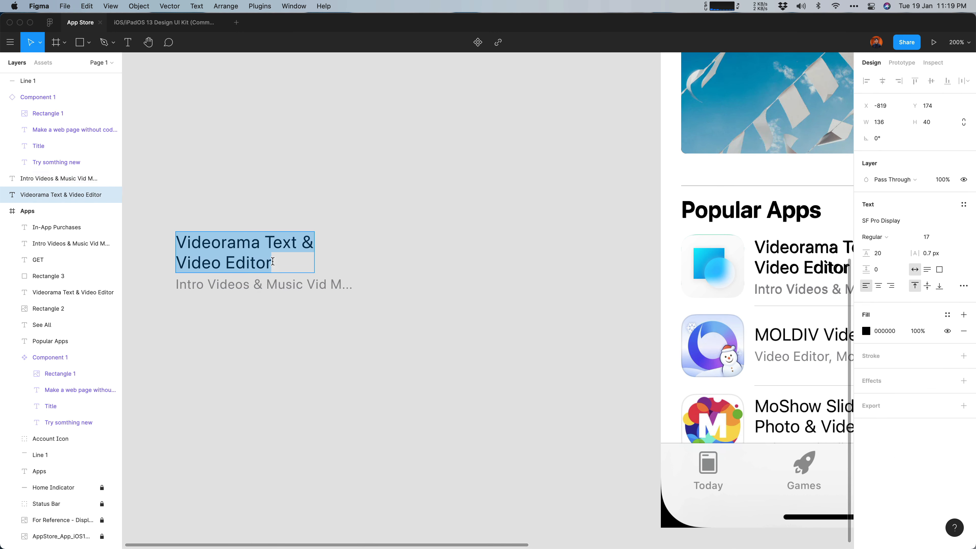
triple_click(260, 264)
key("BackSpace")
key("BackSpace")
key("Escape")
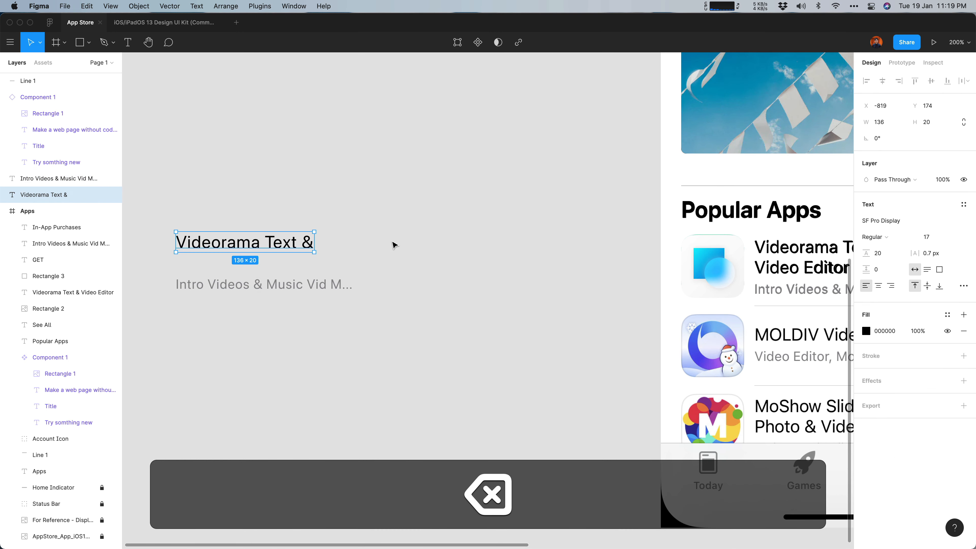
left_click(343, 207)
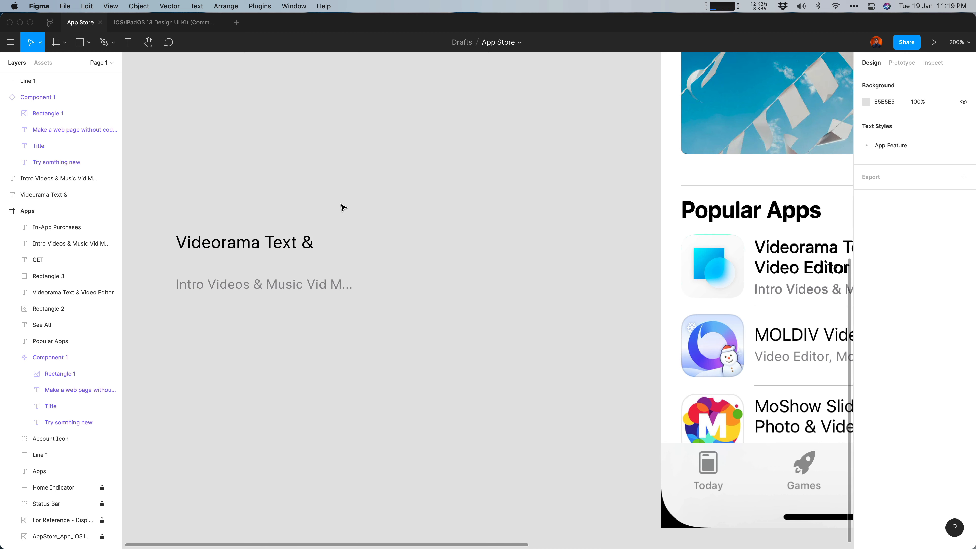
key("super+z")
key("super+z")
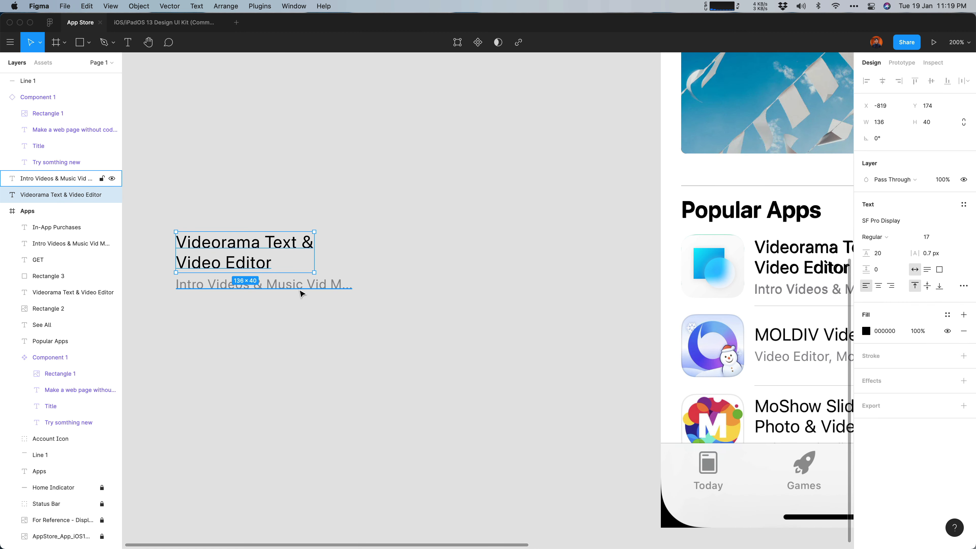
Group the copied title and subtitle and apply auto layout to the group
left_click(301, 294)
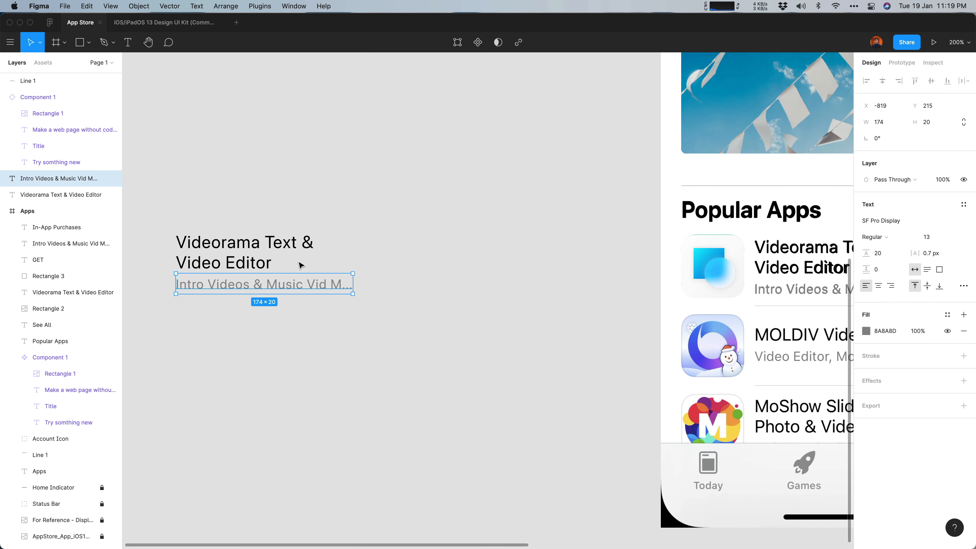
left_click(247, 386)
left_click_drag(200, 364, 250, 223)
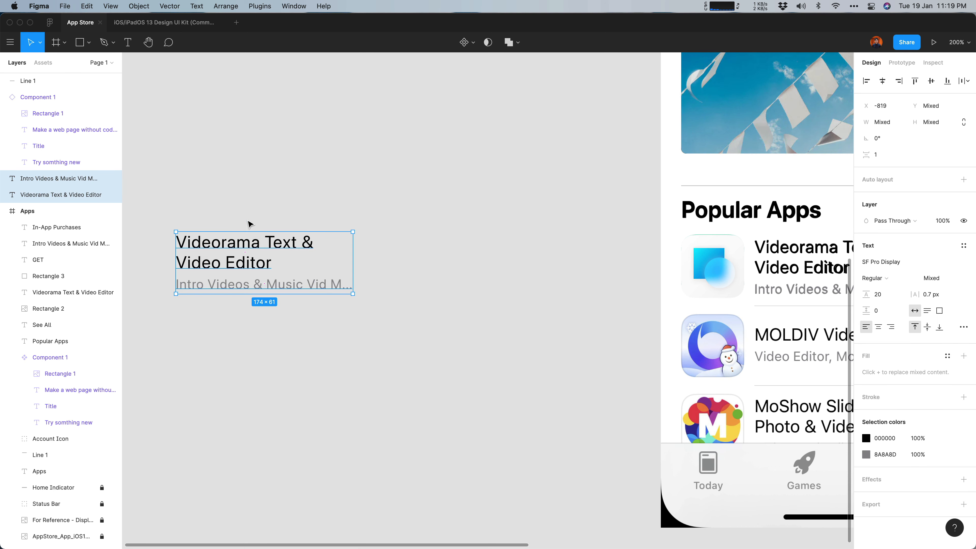
key("super+g")
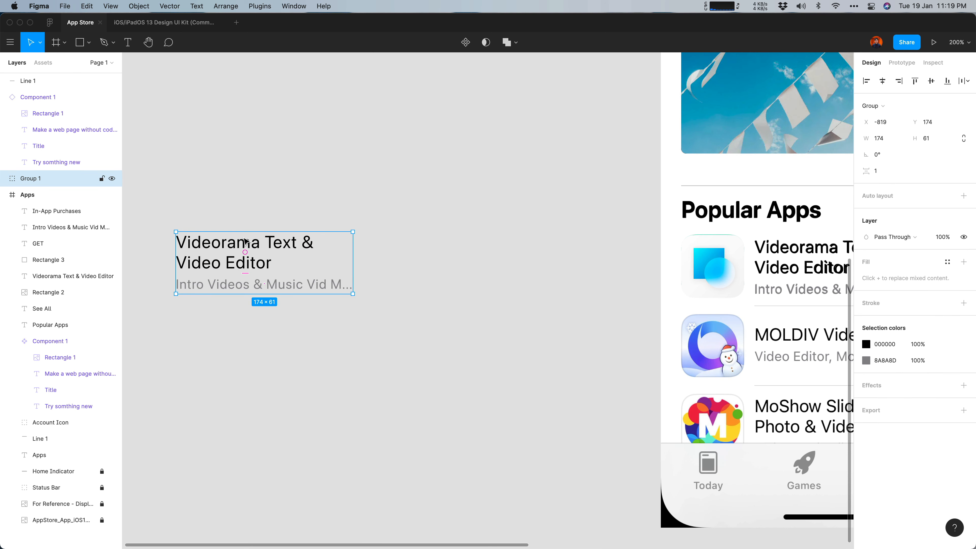
left_click(296, 179)
left_click(268, 249)
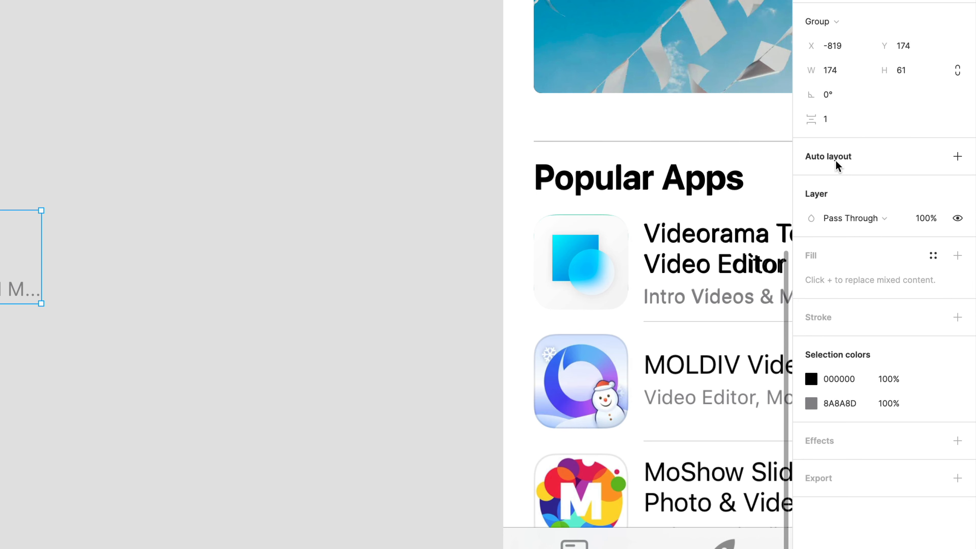
left_click(956, 156)
key("space")
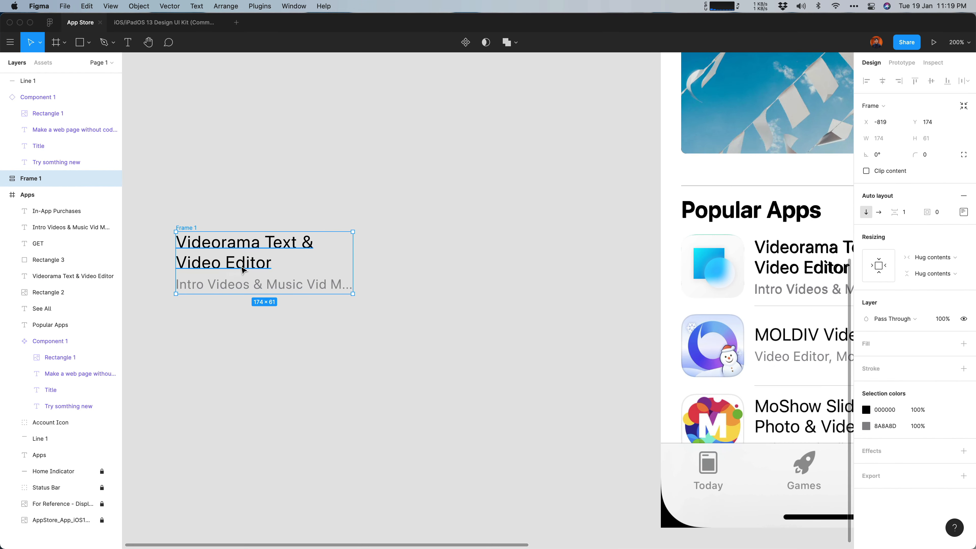
Try adding the extra lines "dsfgdsf" and "fdgda" to the title inside the auto layout frame
double_click(242, 263)
left_click(271, 263)
key("Return")
key("Return")
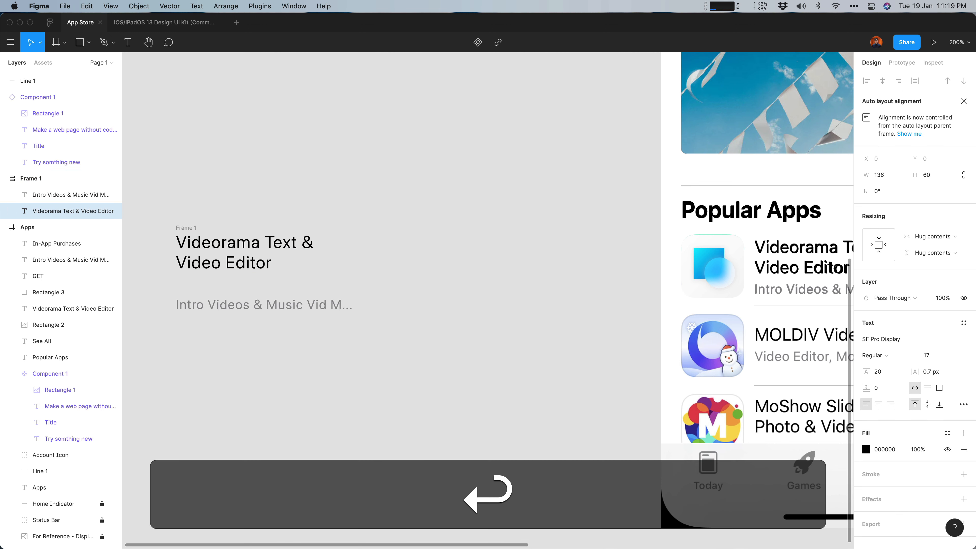
type("fdgdad")
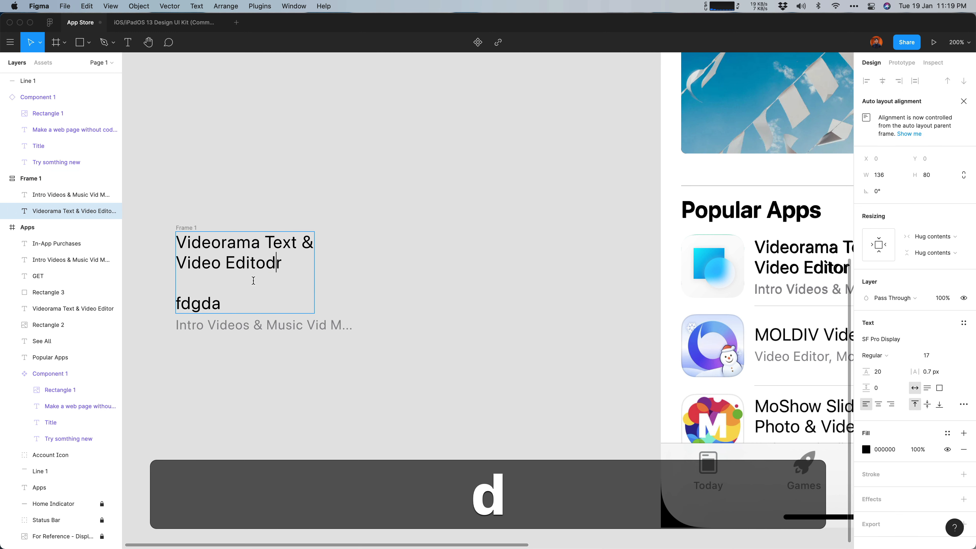
left_click(252, 281)
type("dsfgdsf")
key("Escape")
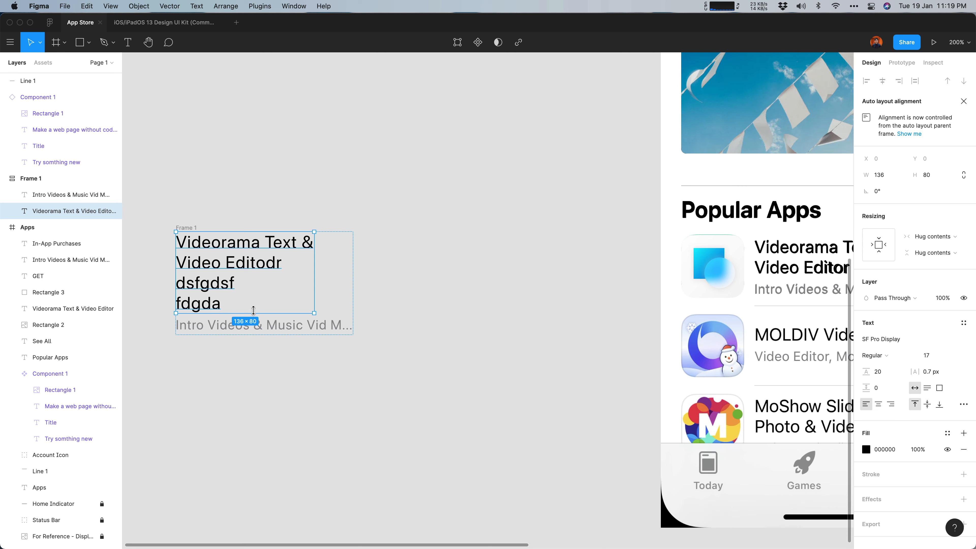
left_click(325, 247)
left_click(278, 275)
Undo the test typing so the title reads only "Videorama Text & Video Editor"
key("super+z")
key("super+z")
key("super+z")
key("super+z")
key("super+z")
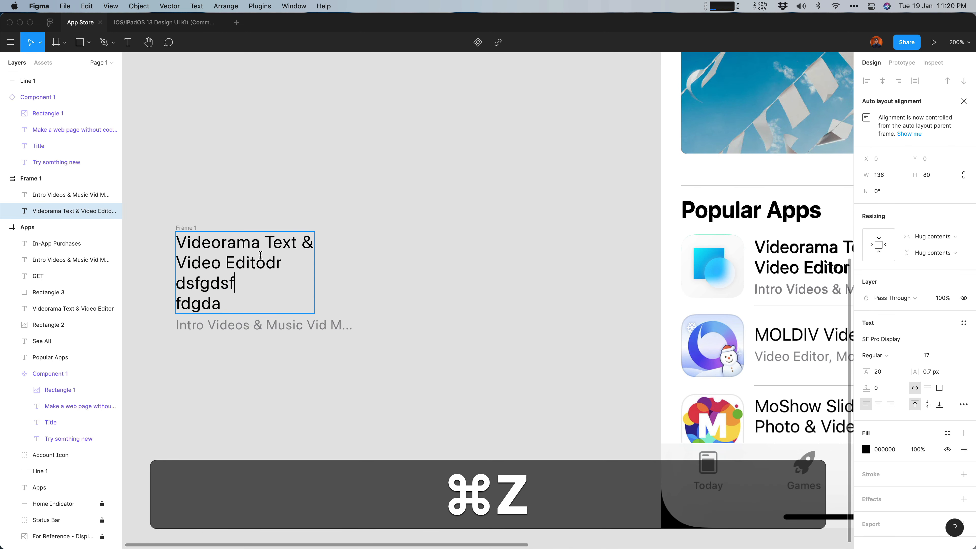
key("super+z")
key("super+z")
key("super+z")
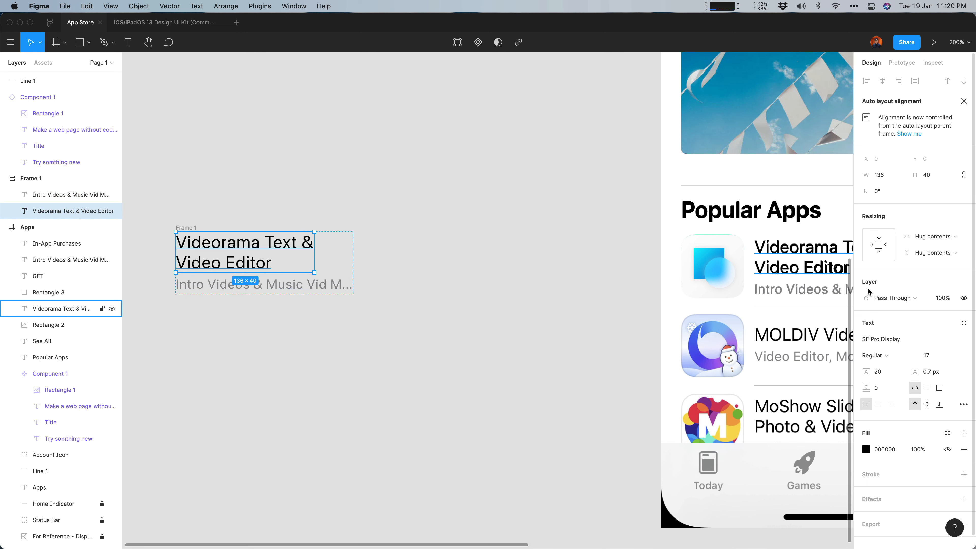
Try the horizontal direction on the auto layout frame, return it to vertical and set the spacing between items to 17.5
left_click(31, 178)
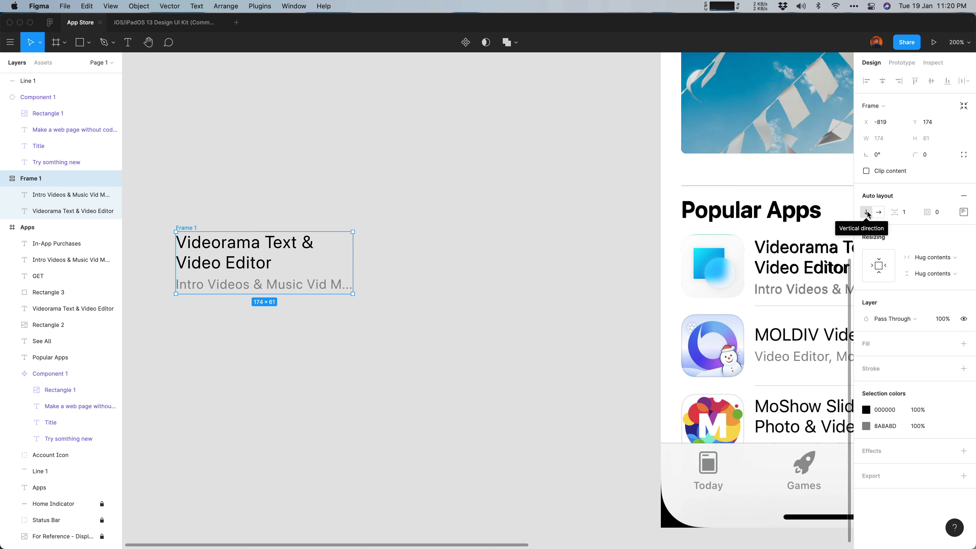
left_click(874, 213)
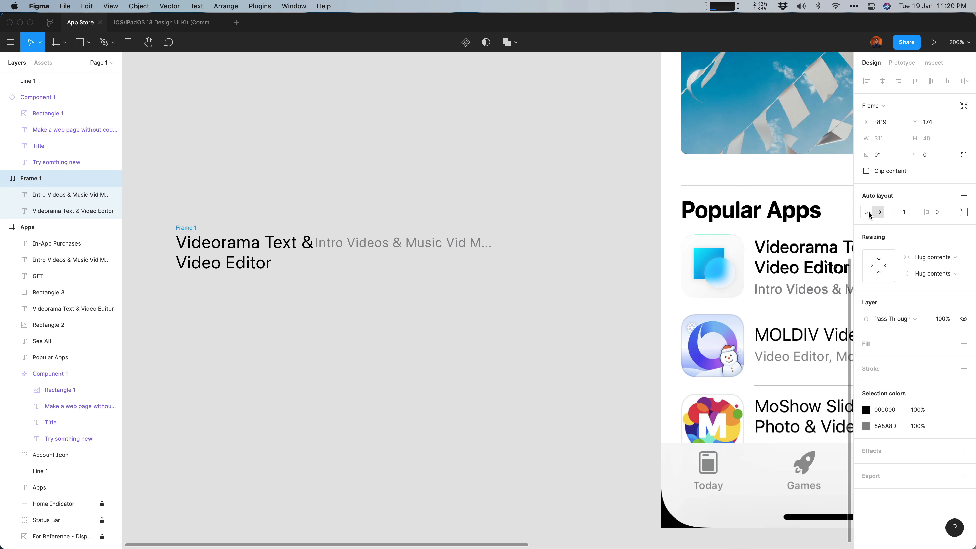
left_click(867, 213)
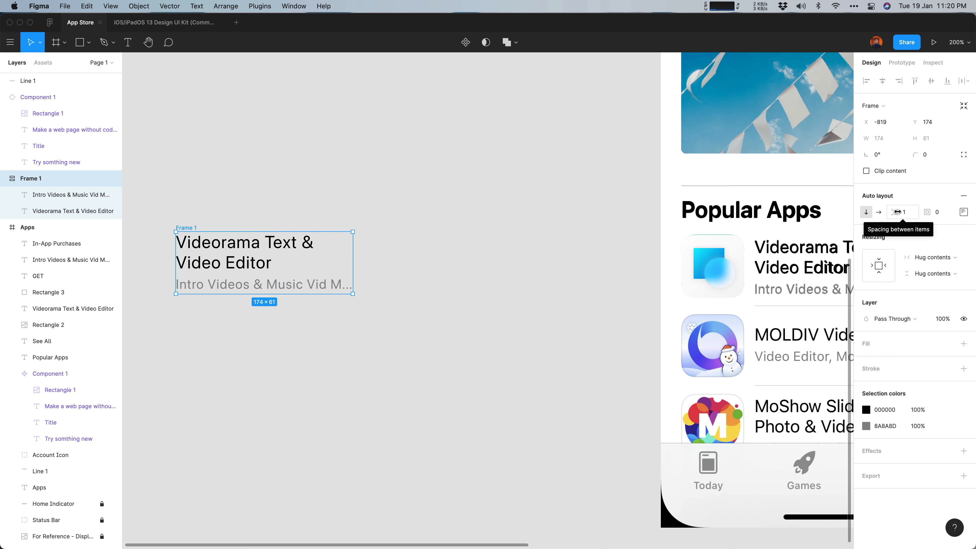
left_click_drag(897, 212, 926, 208)
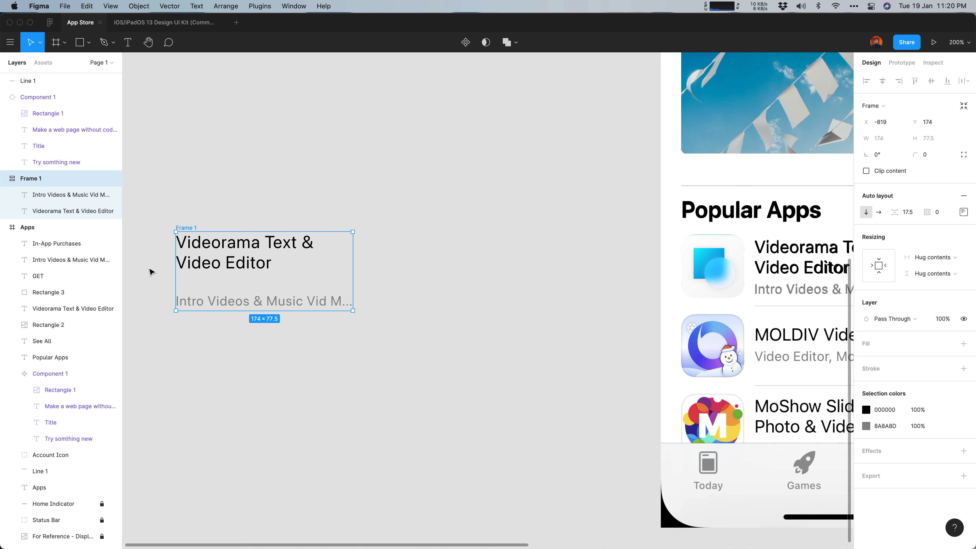
Duplicate the "Intro Videos & Music Vid M..." subtitle inside the auto layout frame
left_click(57, 211)
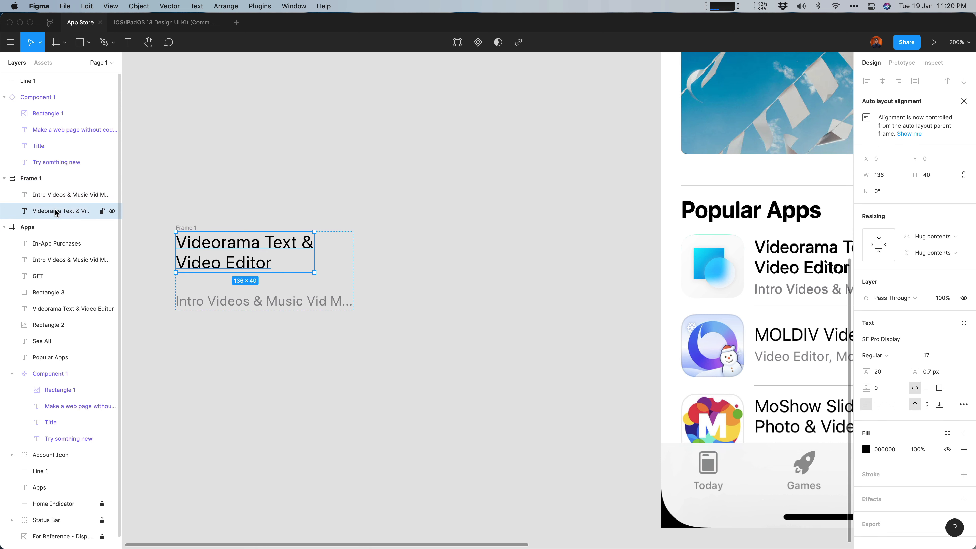
left_click(60, 195)
key("super+d")
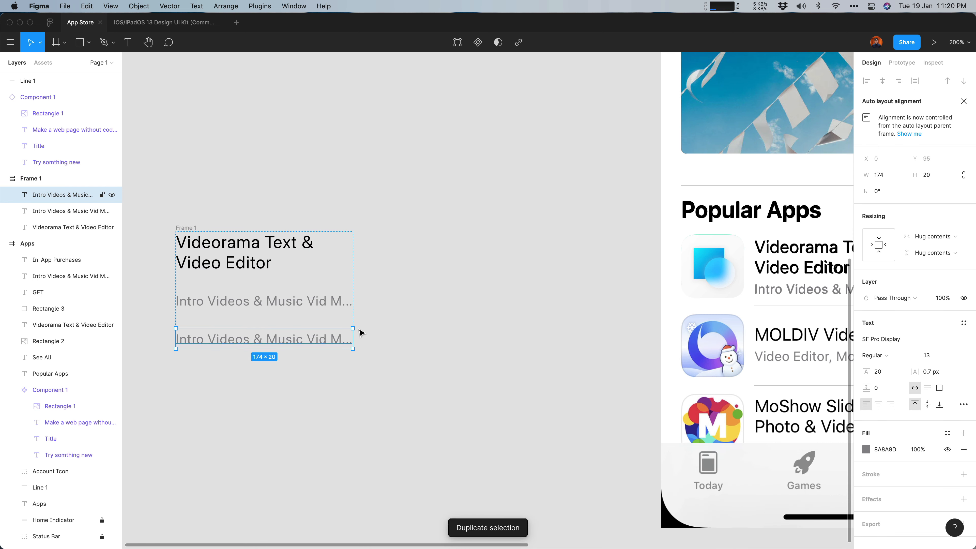
Set the auto layout test frame's spacing between items to 36.5 and its padding to 21
left_click(31, 179)
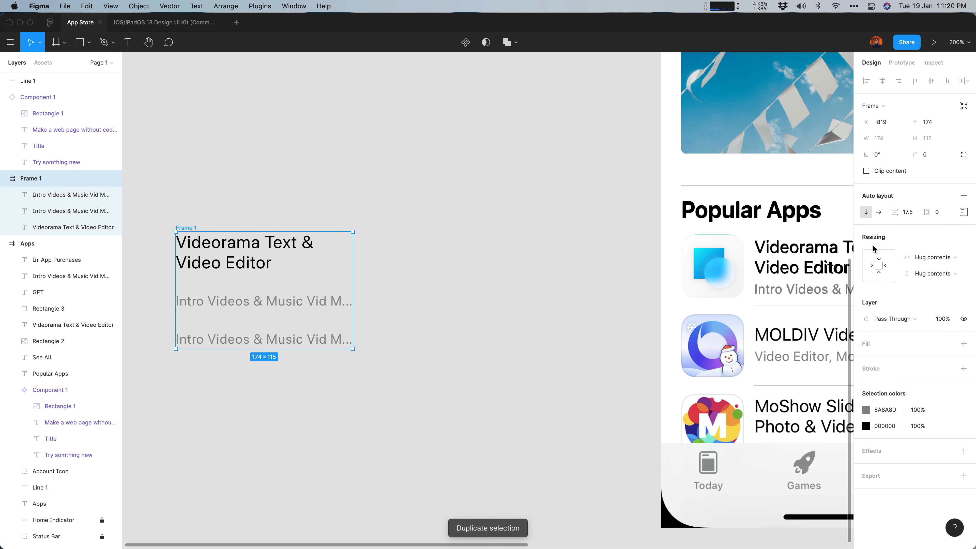
left_click_drag(902, 212, 921, 216)
left_click(222, 263)
left_click(270, 294)
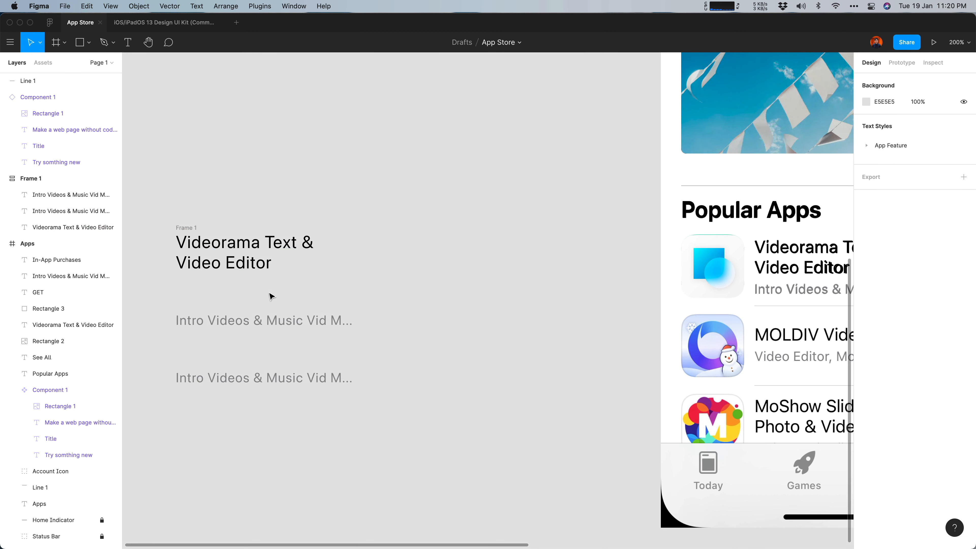
left_click(185, 226)
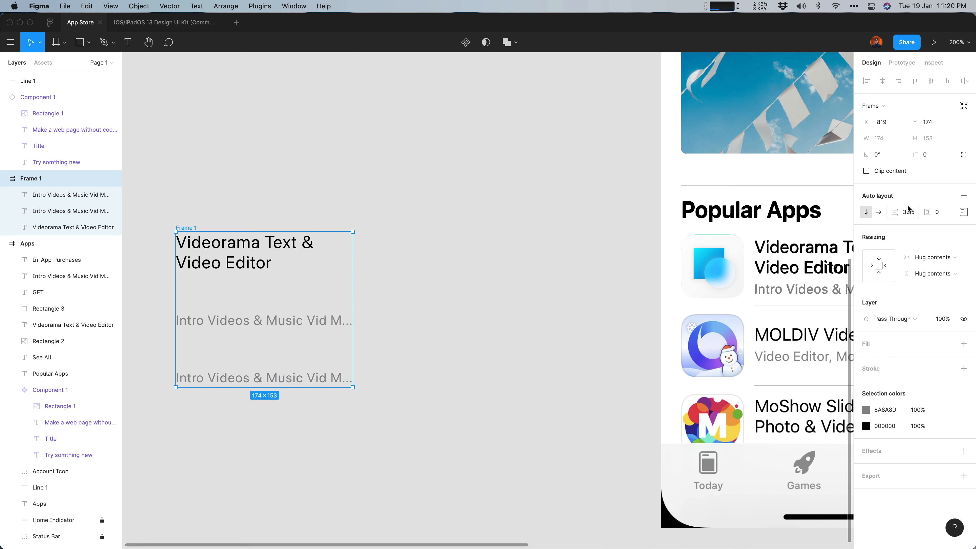
left_click_drag(935, 215, 943, 215)
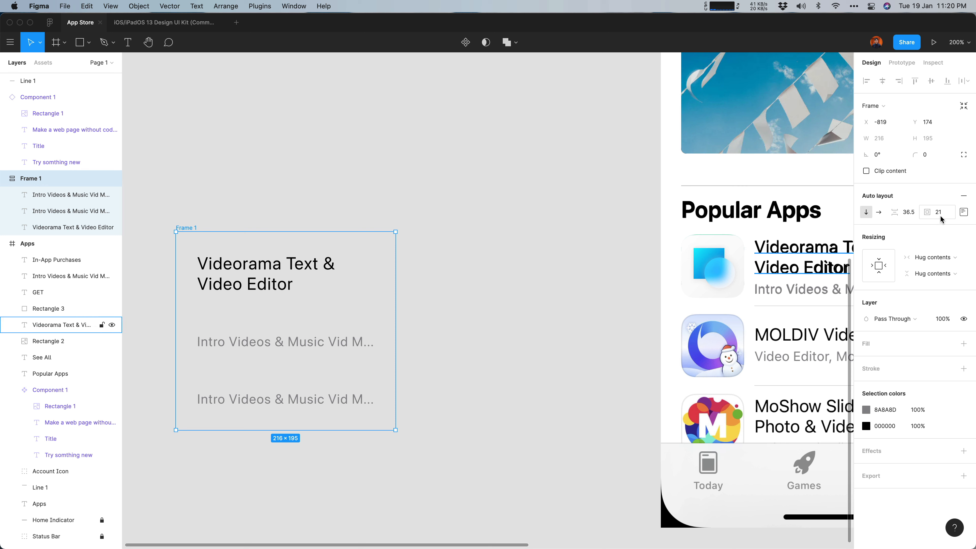
Center-align the title and subtitles inside the auto layout test frame, keeping the Packed distribution
left_click(962, 212)
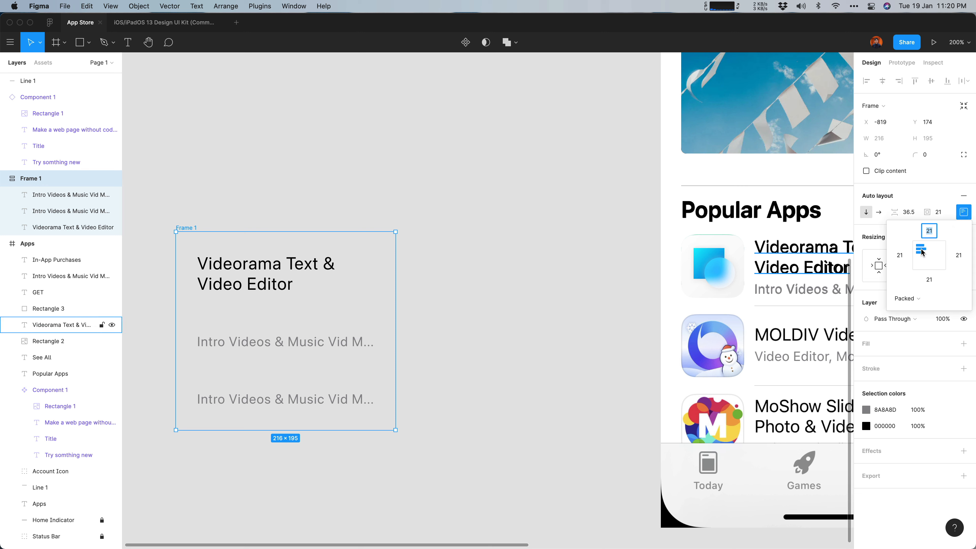
left_click(938, 255)
left_click(930, 259)
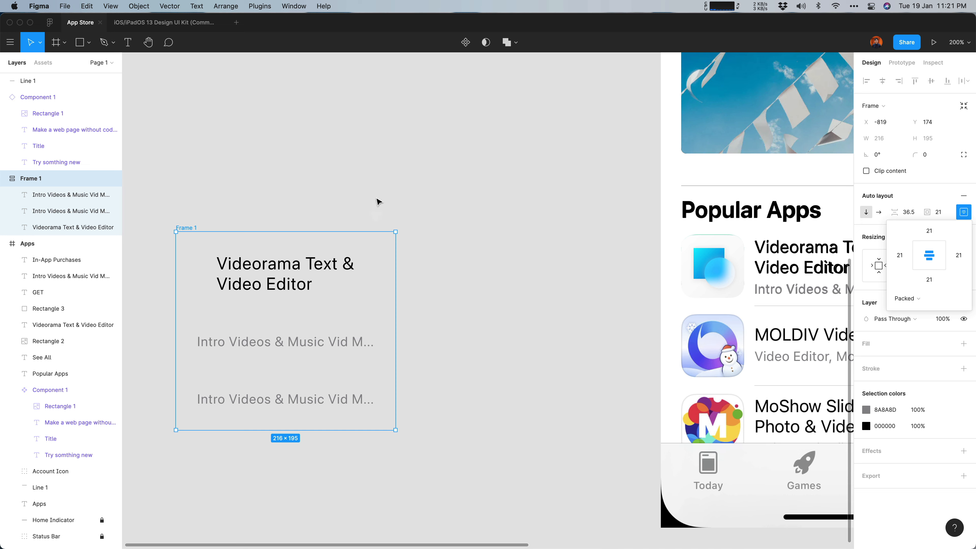
left_click(379, 185)
left_click(354, 265)
Inspect the auto layout test frame's properties and CSS code, then return to its design settings
left_click(76, 178)
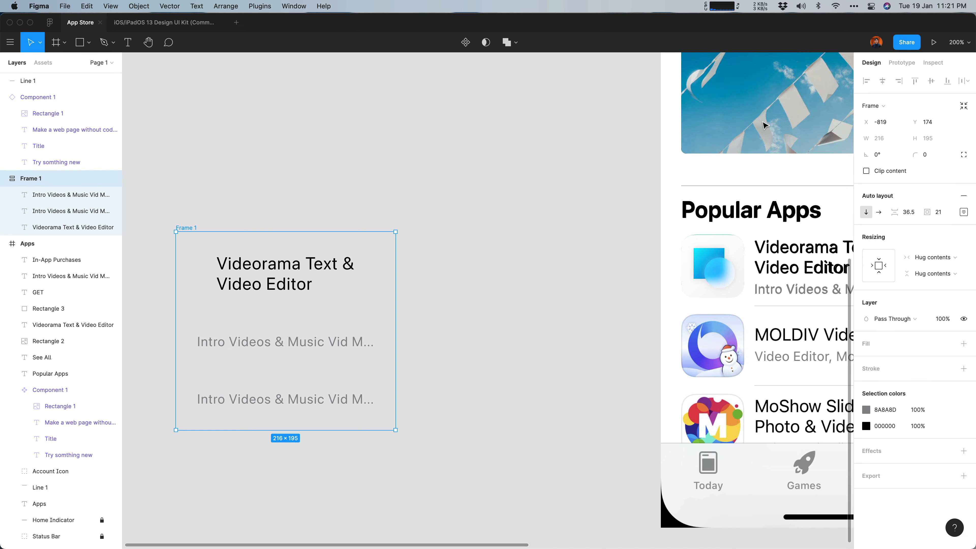
left_click(932, 62)
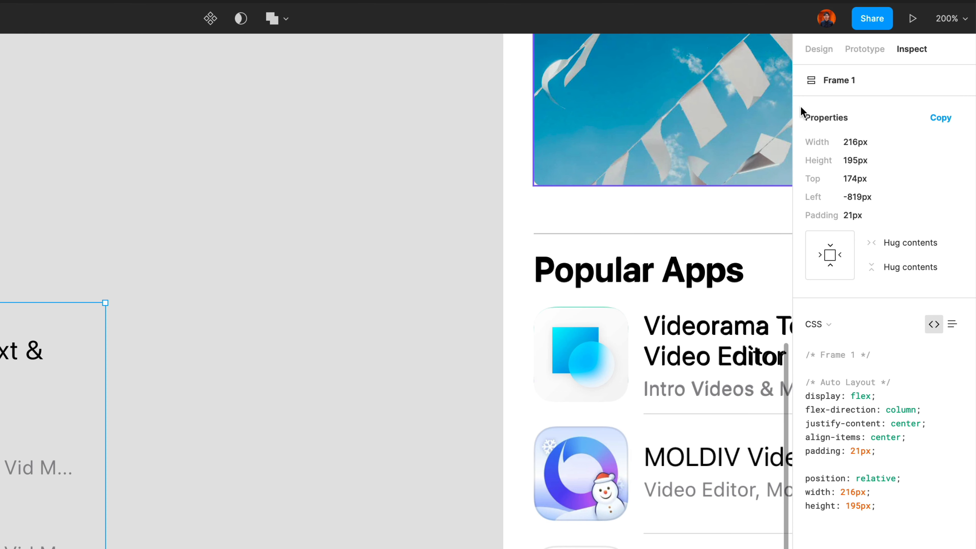
left_click(809, 52)
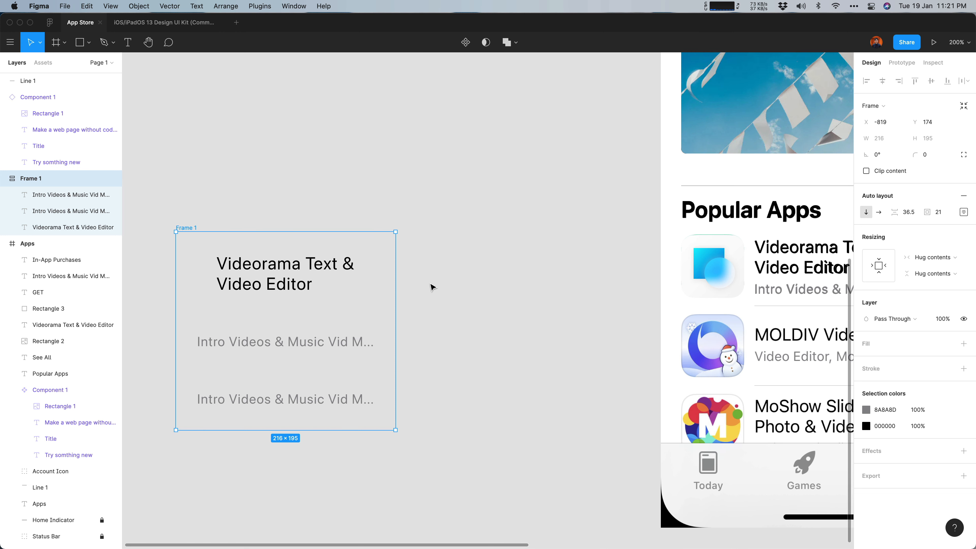
Delete the auto layout test frame beside the Apps screen together with its title and both subtitles
left_click(431, 287)
left_click(354, 274)
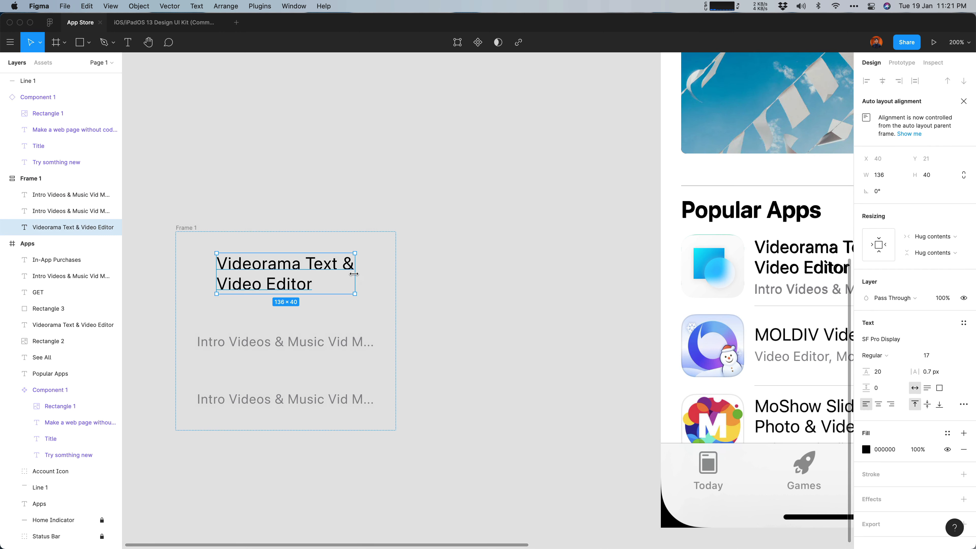
key("BackSpace")
left_click_drag(388, 189, 238, 414)
key("BackSpace")
left_click(188, 227)
key("BackSpace")
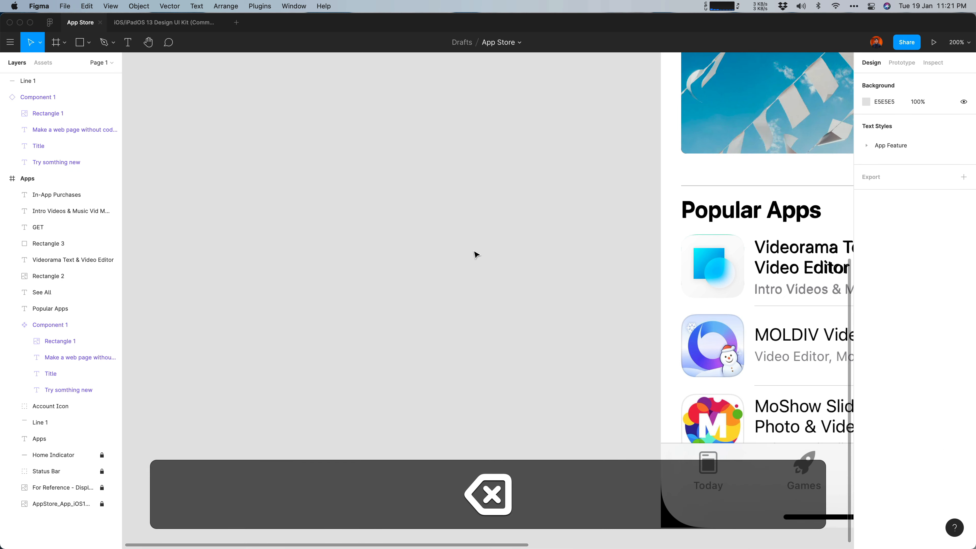
Group the Videorama title and subtitle under Popular Apps, apply auto layout and set the item spacing to 0.5
scroll(475, 254, "right", 10)
key("super+equal")
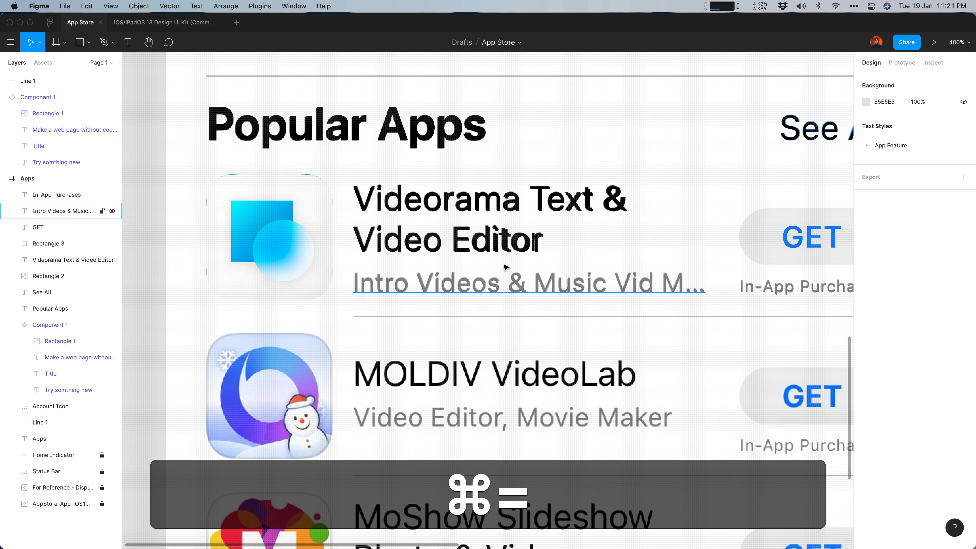
left_click(476, 241)
left_click(477, 284, "shift")
key("super+shift+g")
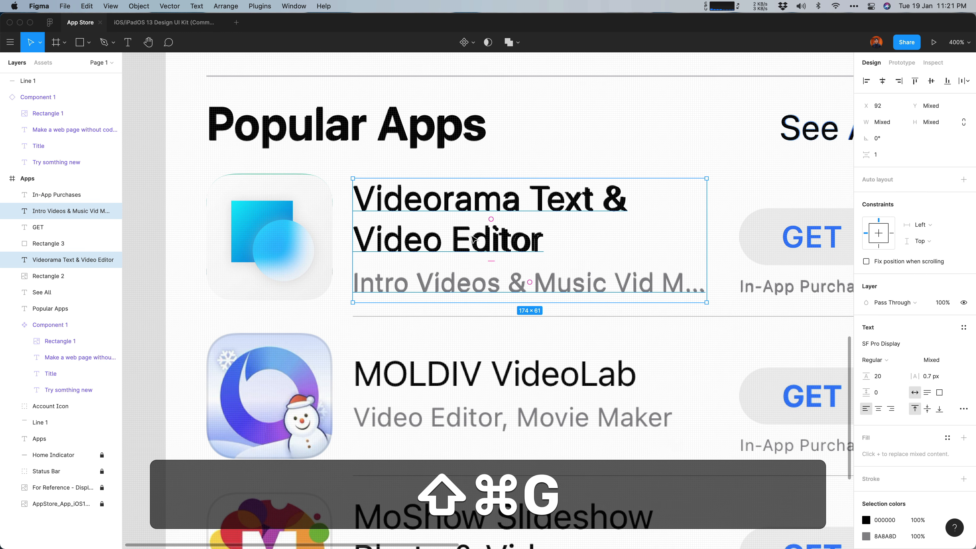
key("super+g")
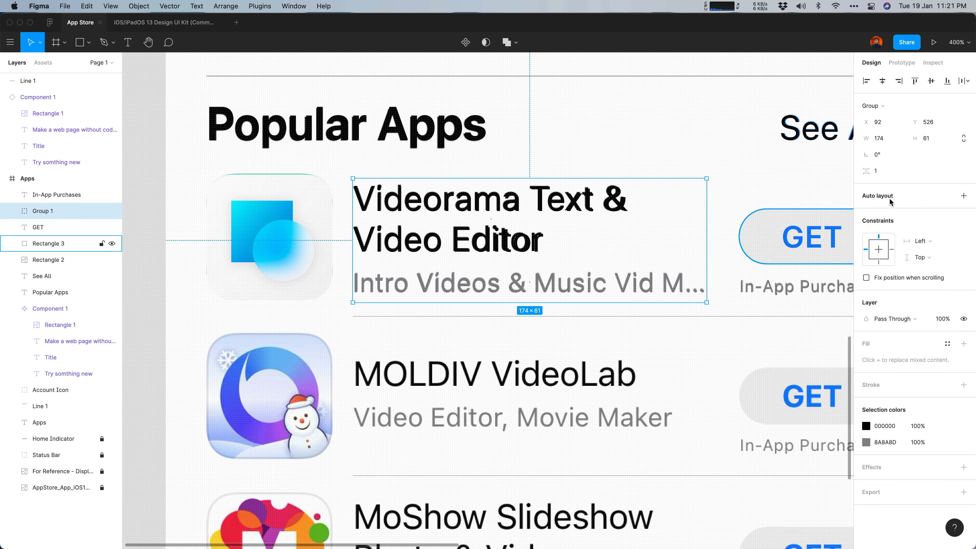
left_click(963, 196)
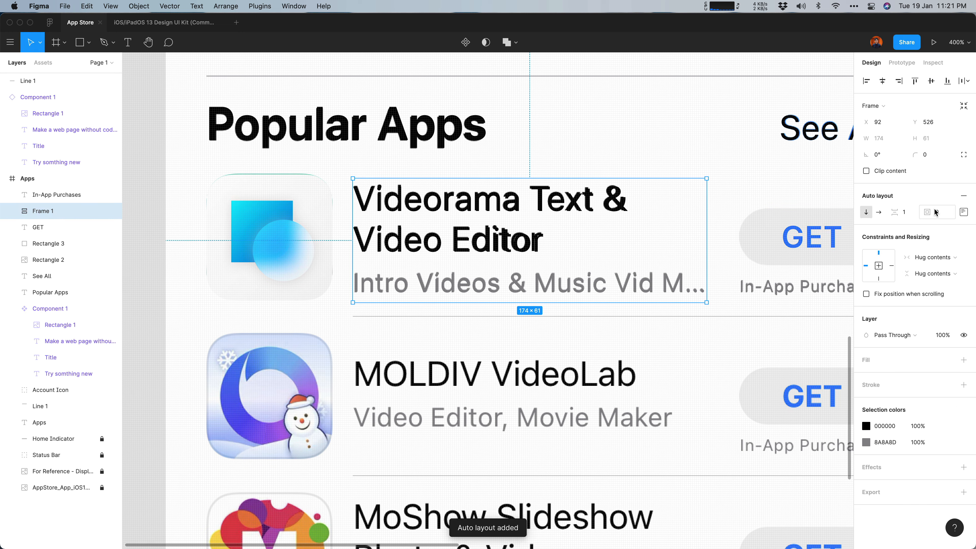
left_click_drag(902, 215, 897, 212)
scroll(488, 279, "right", 3)
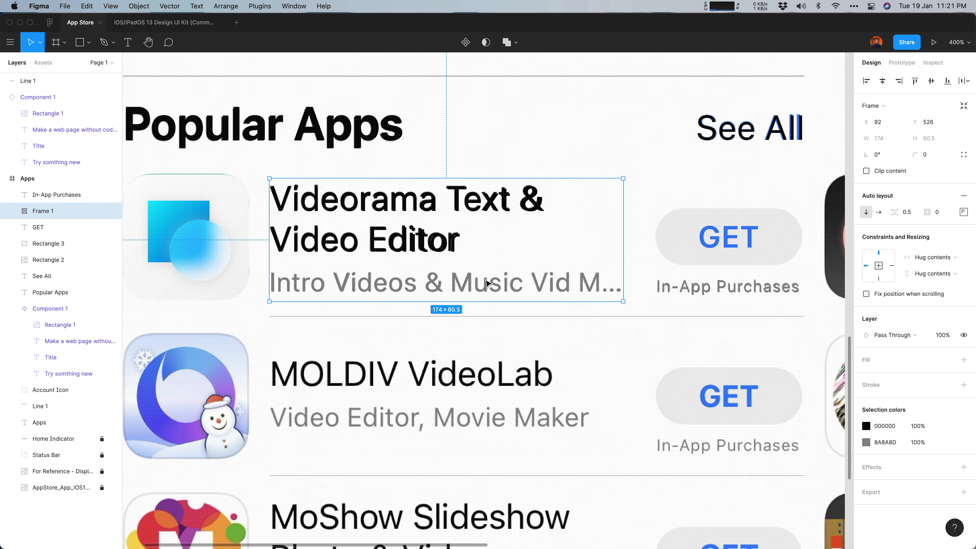
left_click(211, 257)
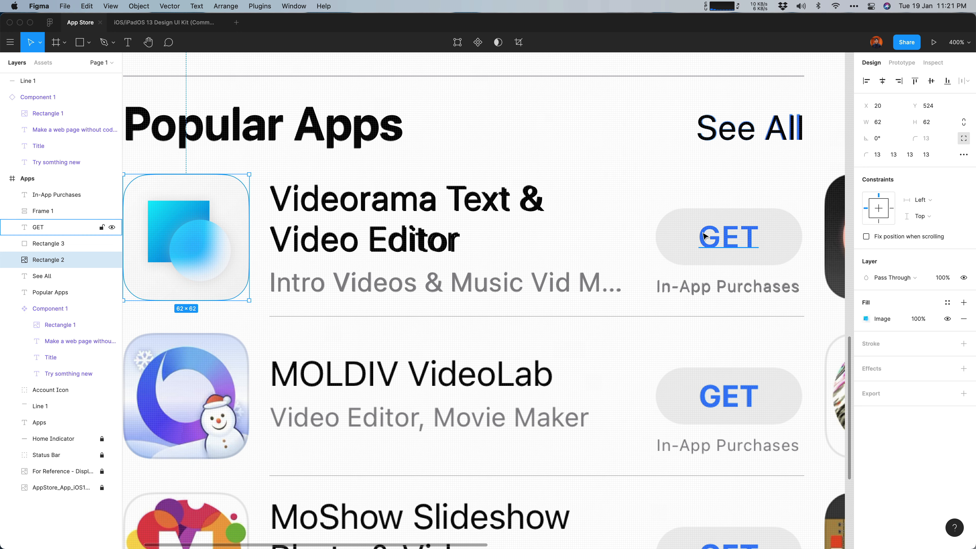
key("super+minus")
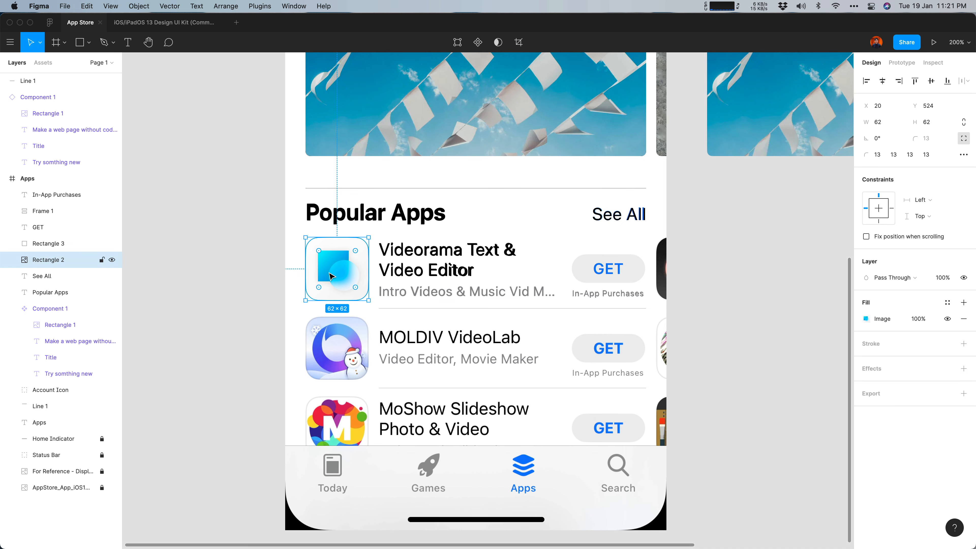
left_click(388, 259, "shift")
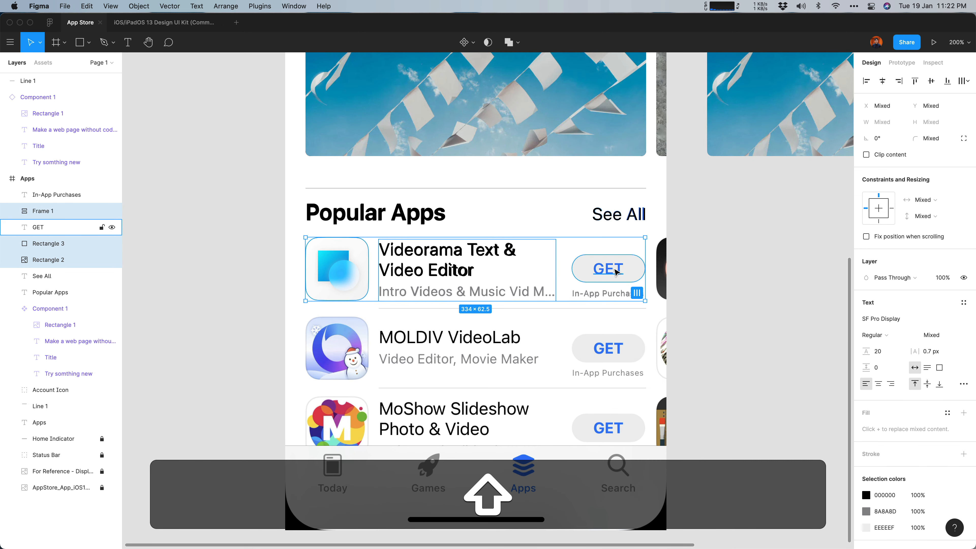
left_click(653, 278)
Group the Videorama item's GET label with its rounded background and rename the group "GET BTN"
left_click(599, 270, "shift")
left_click(584, 268, "shift")
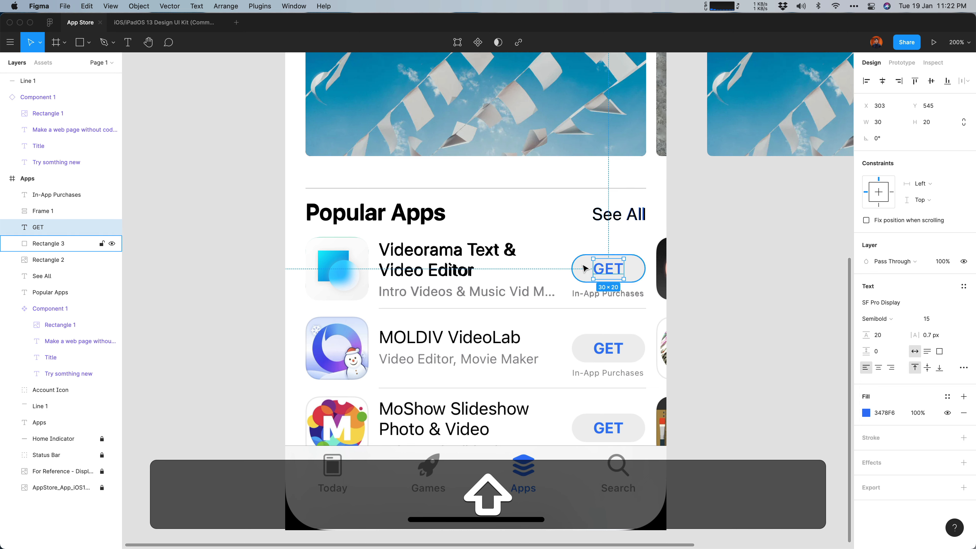
key("shift+super+g")
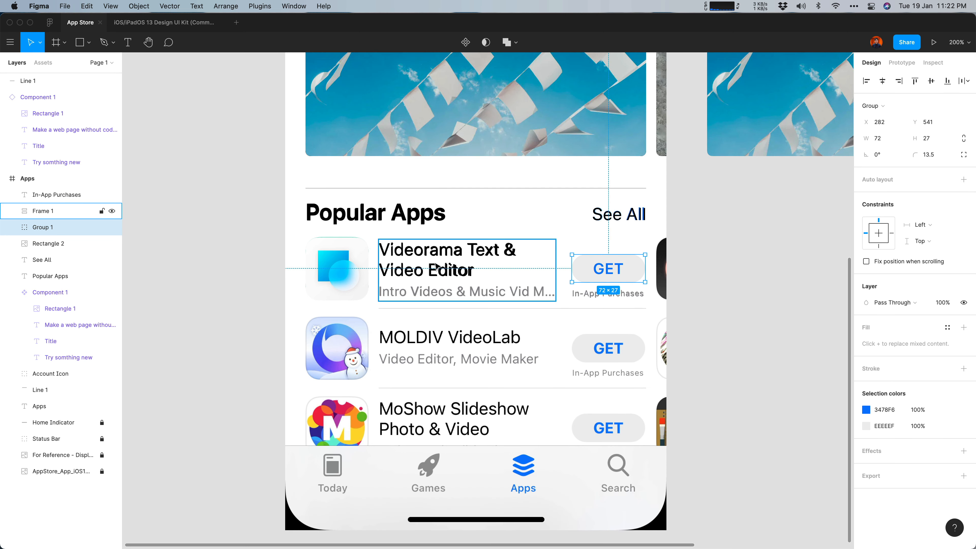
double_click(44, 227)
type("GET ")
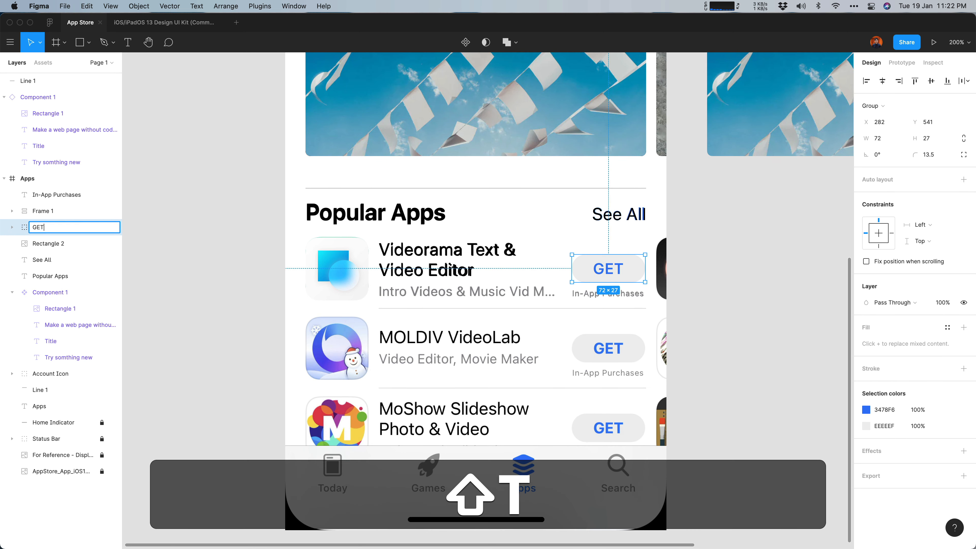
type("BTN")
key("Return")
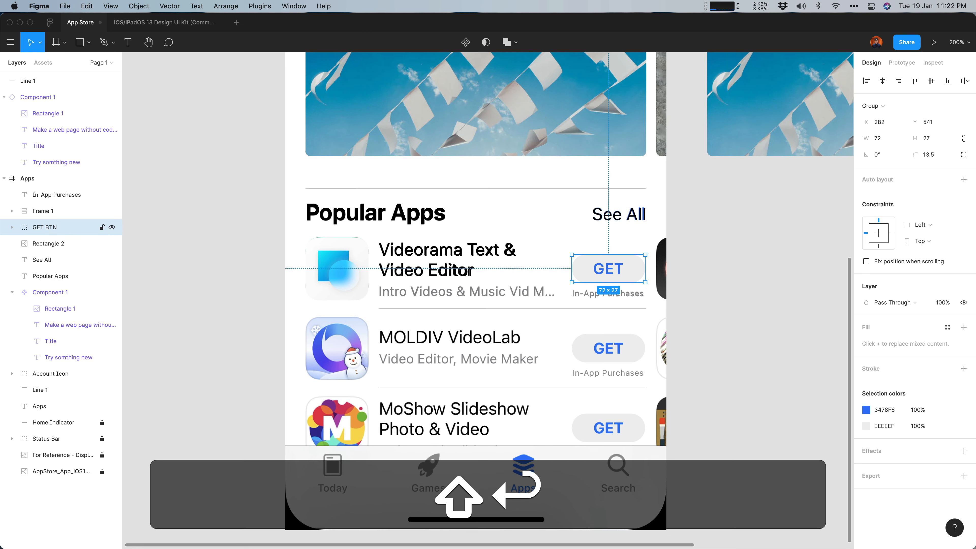
left_click(595, 301)
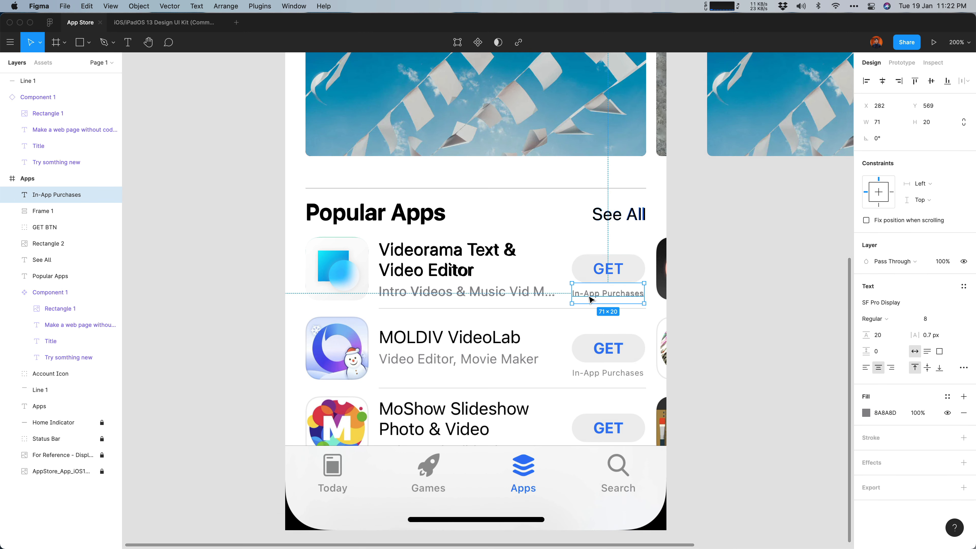
left_click(591, 274, "shift")
left_click(434, 269, "shift")
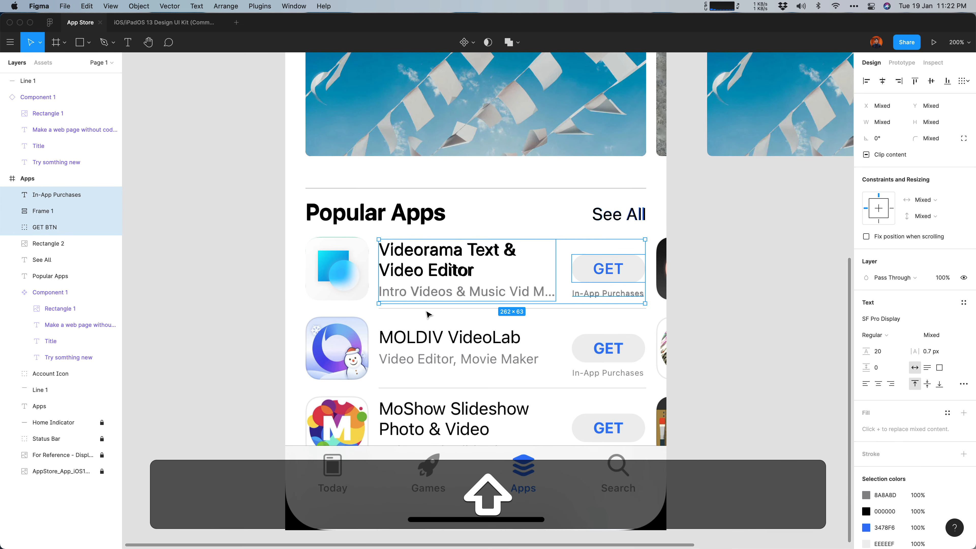
left_click(721, 293)
Try pasting a copy of the separator line above the Popular Apps heading
key("super+equal")
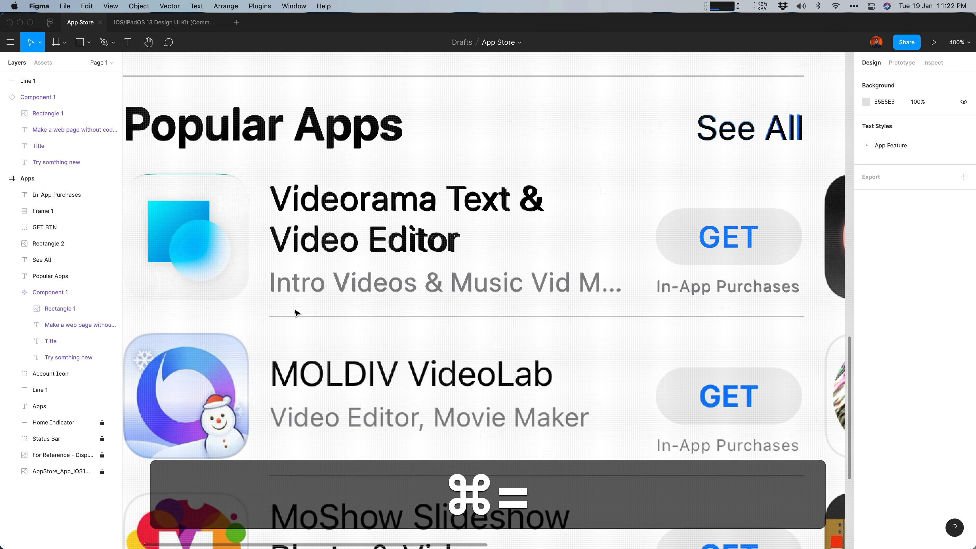
left_click(411, 77)
key("super+v")
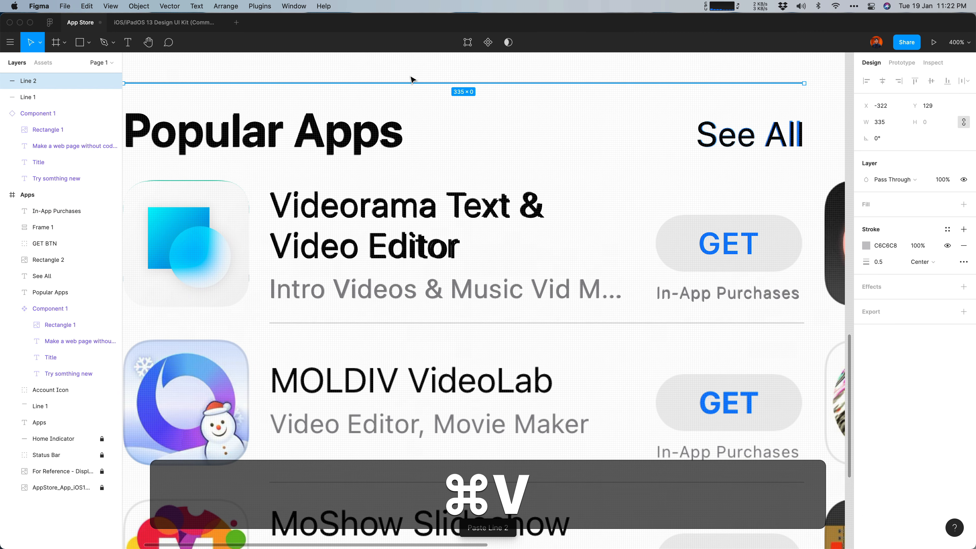
key("super+z")
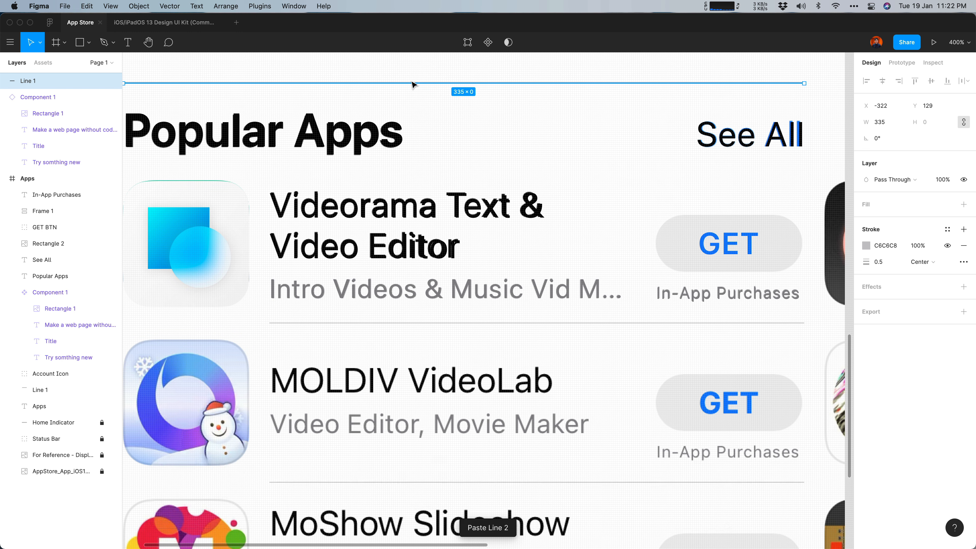
Move the loose Line 1 separator and Component 1 into the Apps frame in the layer order
left_click(411, 81, "super")
left_click(411, 83)
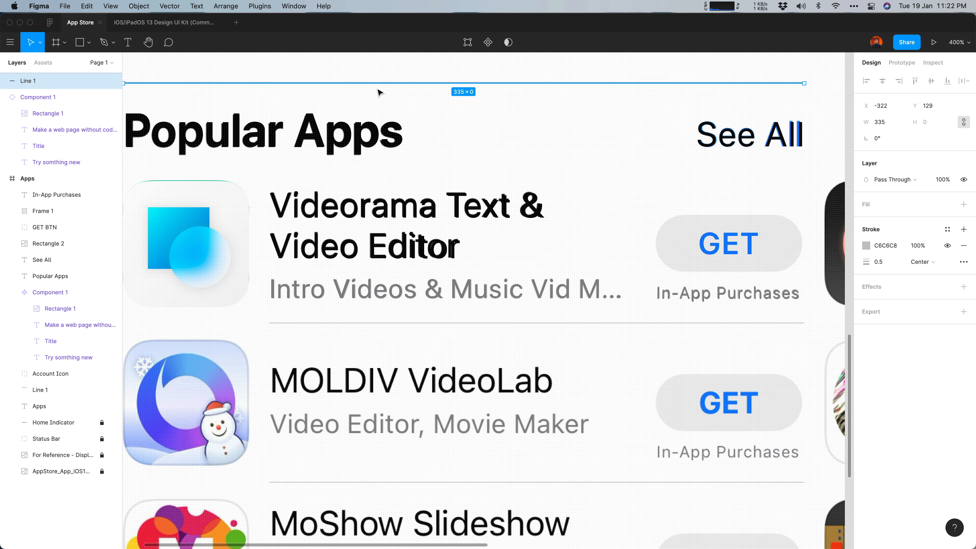
left_click_drag(52, 188, 52, 188)
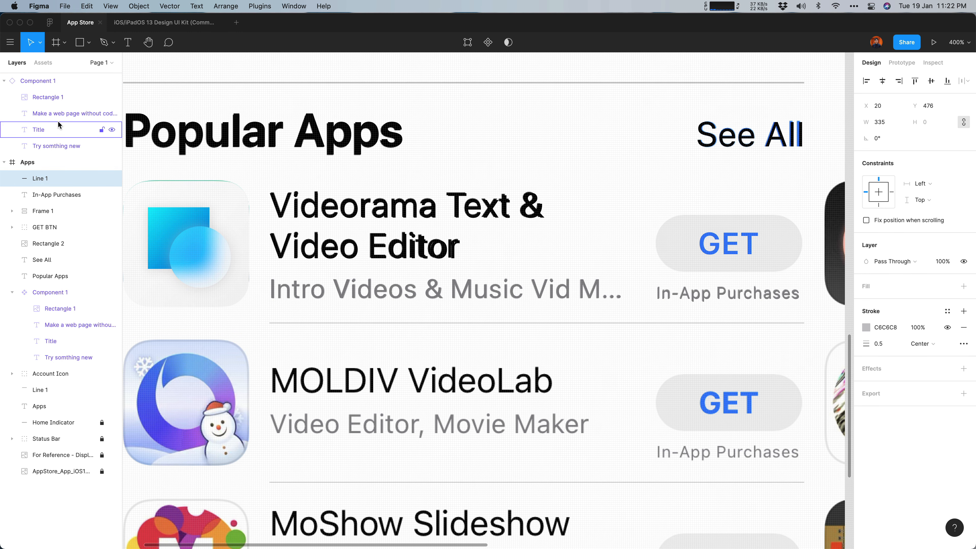
left_click_drag(58, 86, 48, 177)
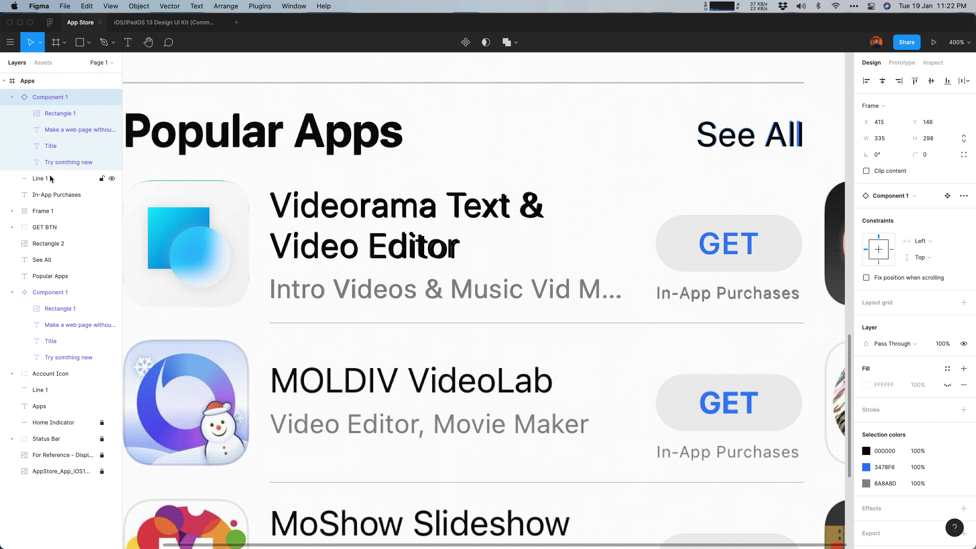
Duplicate the separator line above Popular Apps and place the copy below the Videorama item at Y 594
left_click(50, 174)
key("cmd+c")
key("cmd+v")
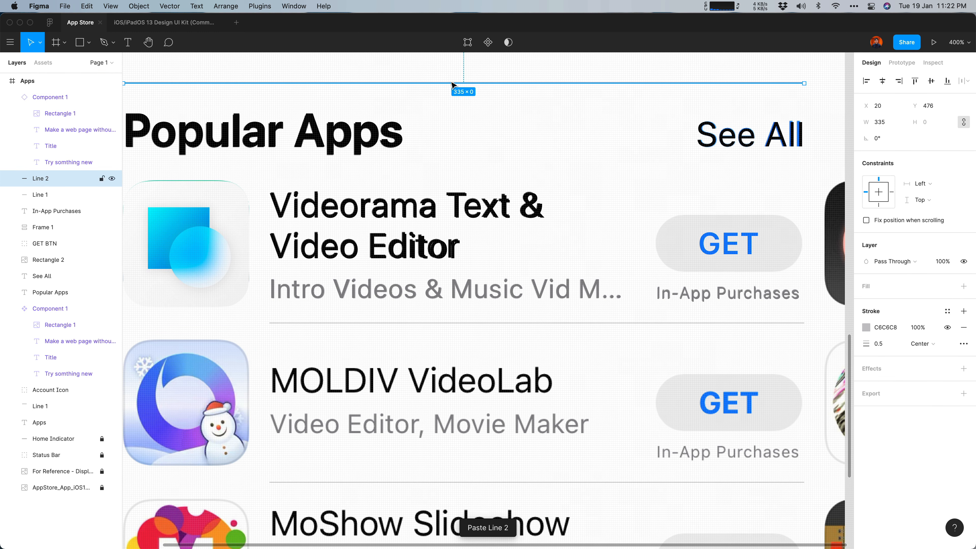
left_click_drag(456, 84, 463, 330)
key("Up")
Shorten the copied separator from its left end so that it starts at the left edge of the app titles
scroll(384, 338, "left", 5)
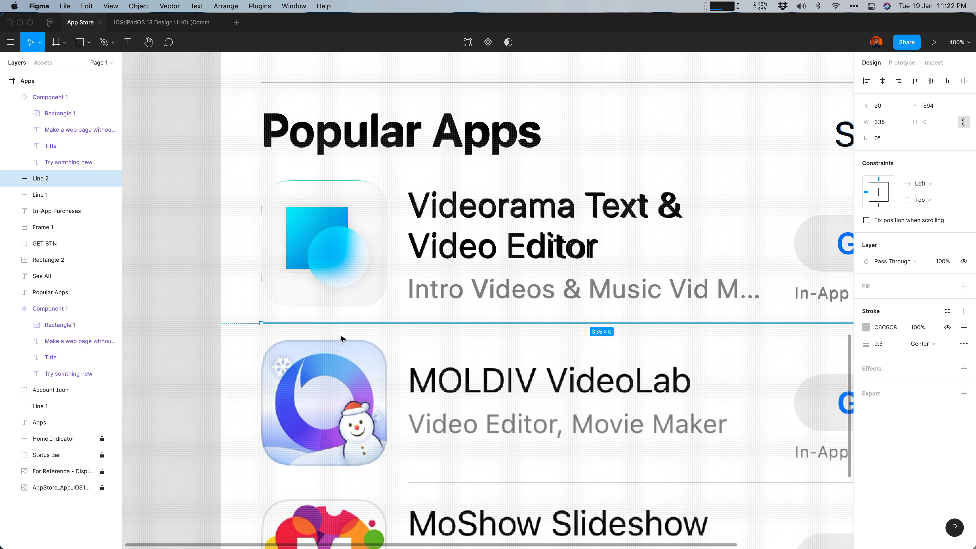
left_click(251, 321)
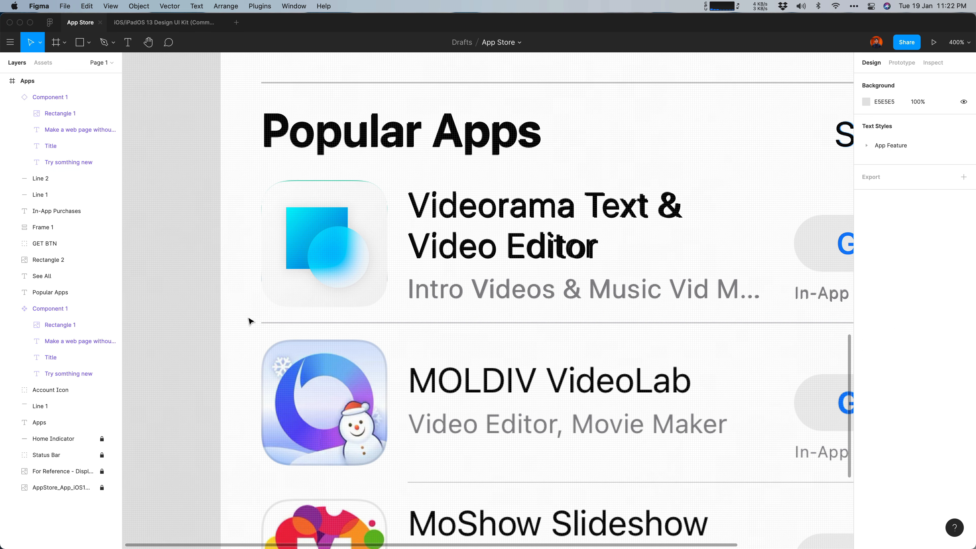
left_click(265, 324)
left_click_drag(261, 321, 408, 326)
left_click(410, 336)
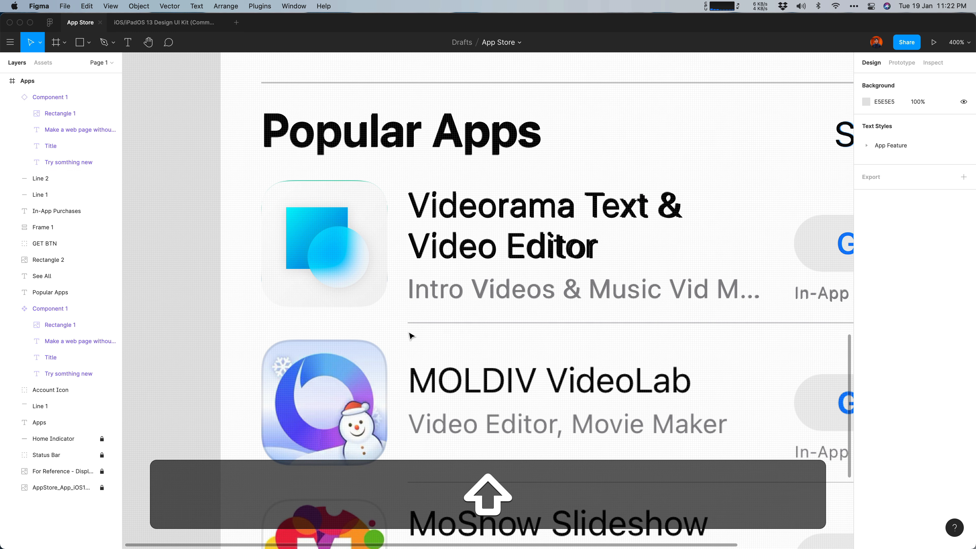
Create a component from the Videorama item's icon, text frame, GET button, In-App Purchases label and separator line
scroll(410, 335, "right", 3)
key("ctrl+minus")
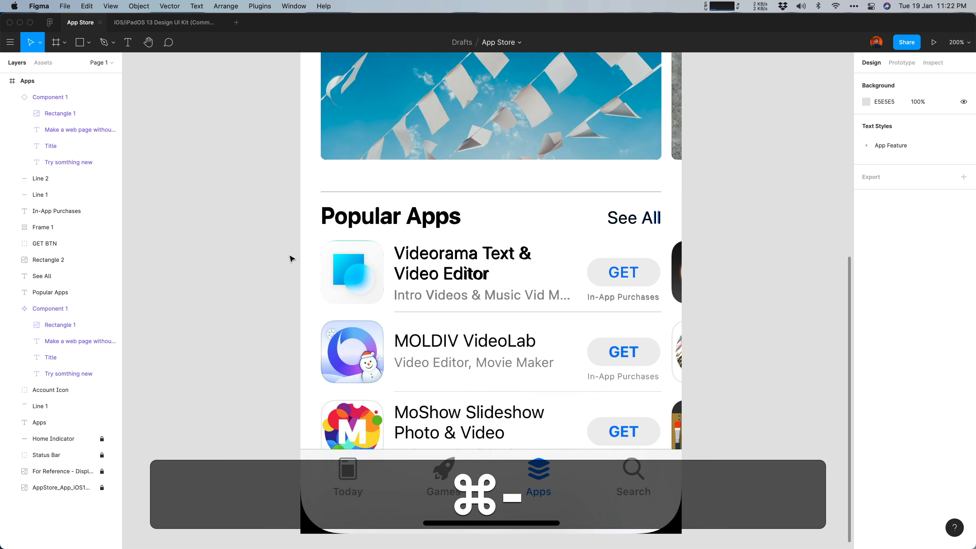
left_click_drag(273, 252, 740, 321)
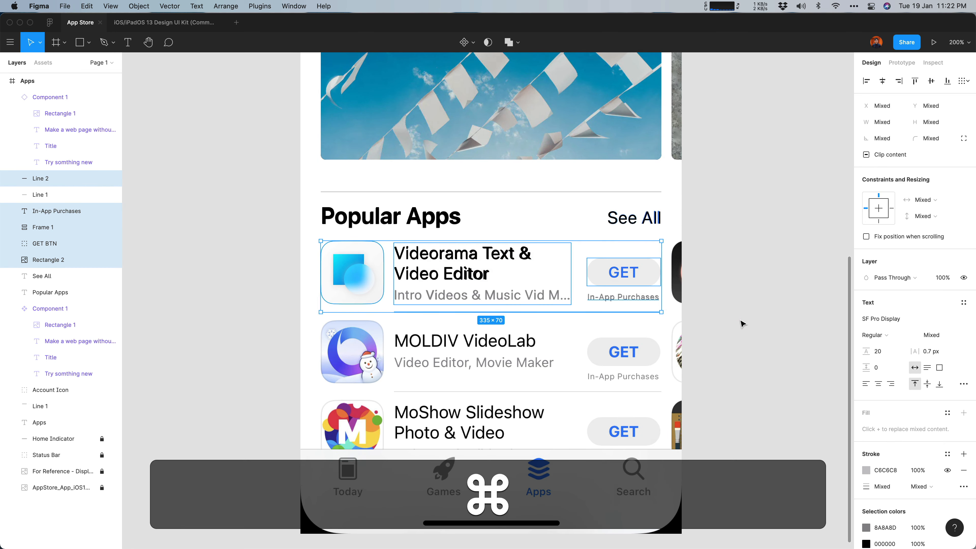
right_click(490, 274)
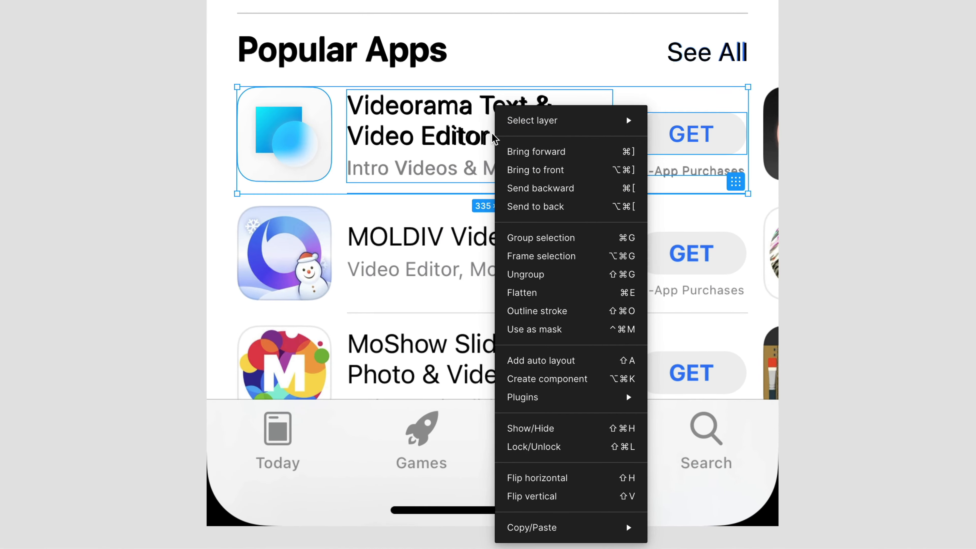
left_click(601, 380)
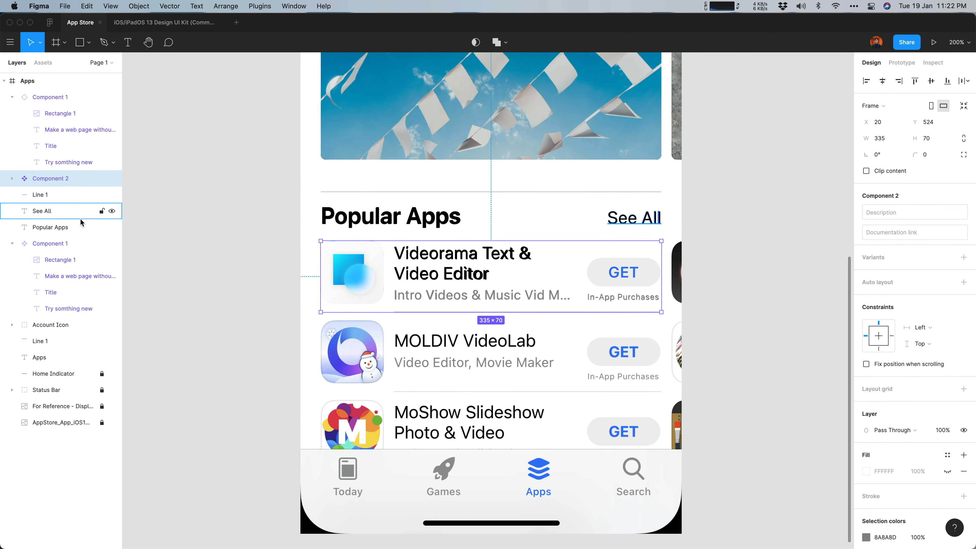
Rename the Videorama item's new component as App Row
double_click(66, 181)
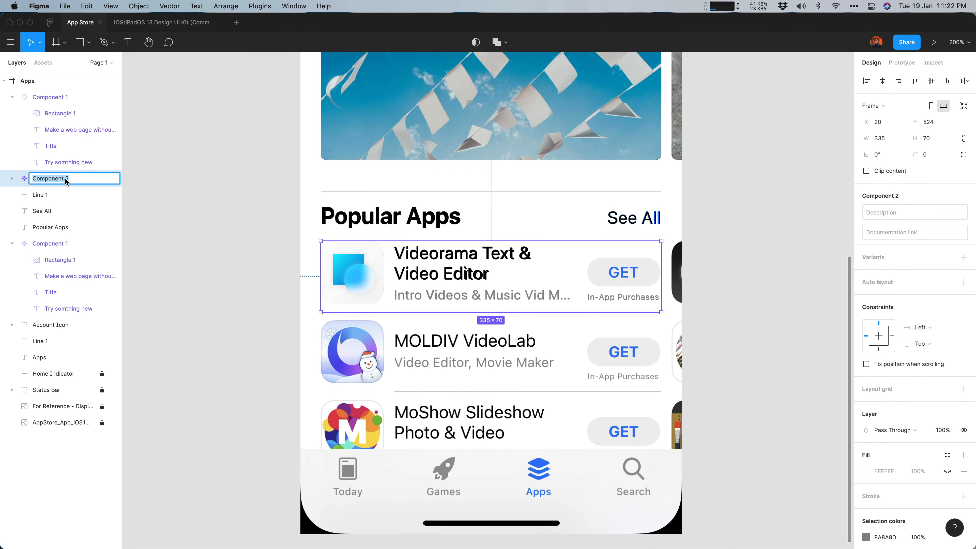
type("App R")
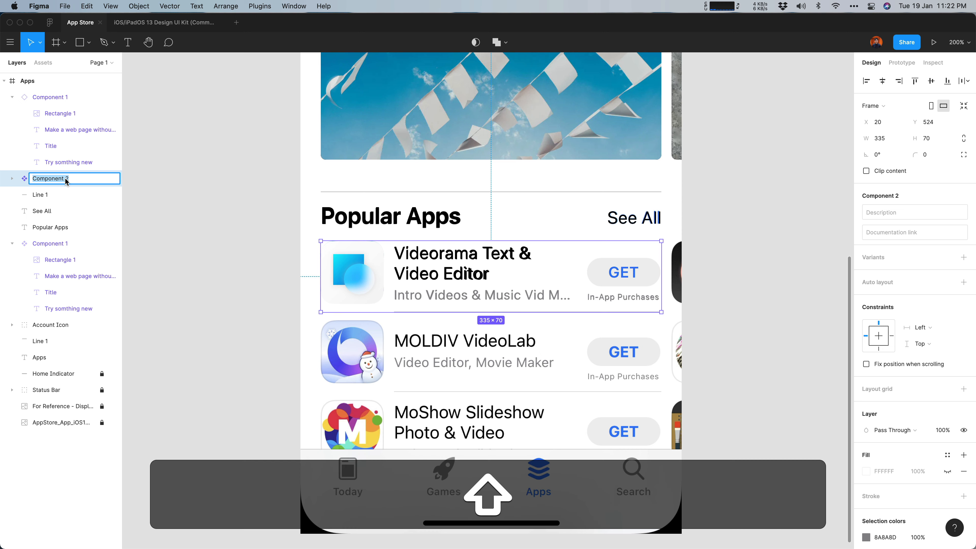
type("ow")
key("Return")
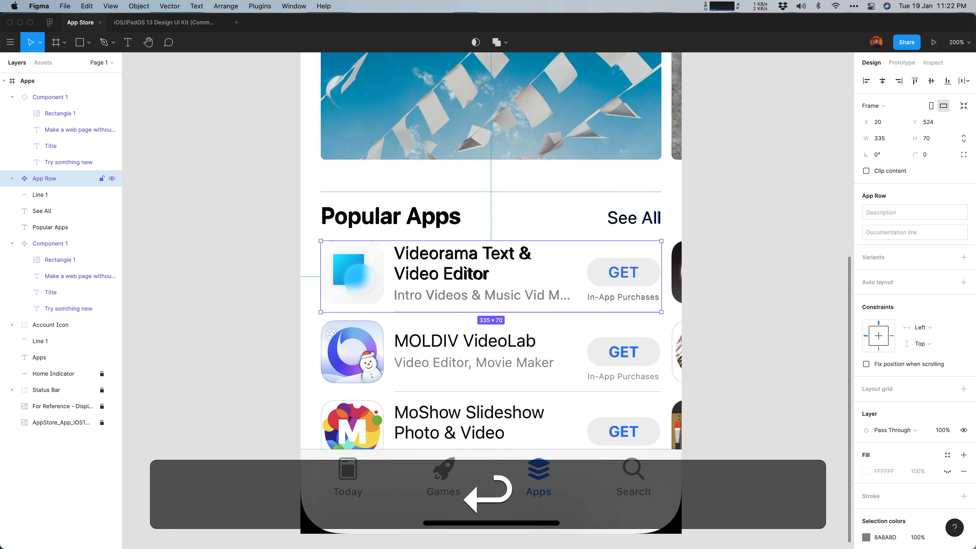
left_click(755, 283)
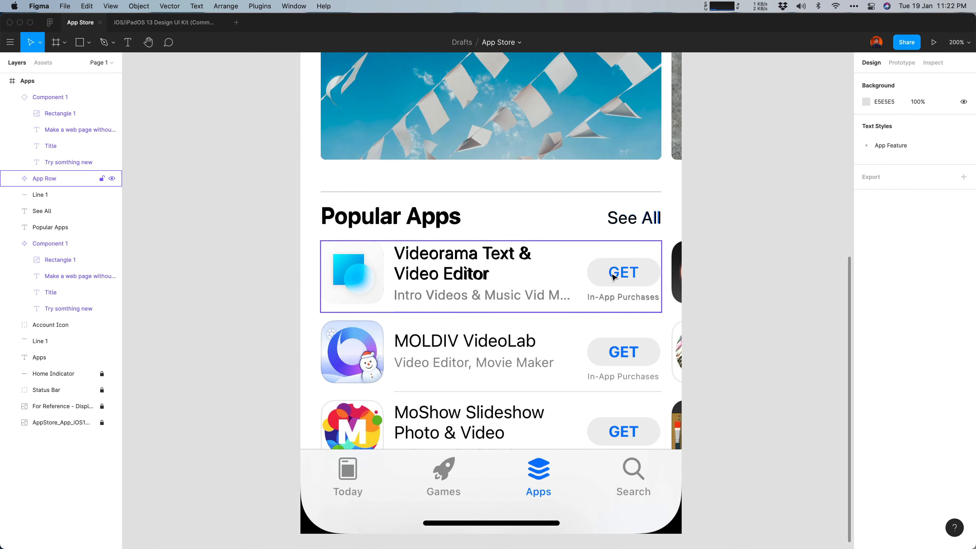
Paste a copy of App Row and place it over the MOLDIV VideoLab item at Y 602
left_click(457, 289)
key("super+v")
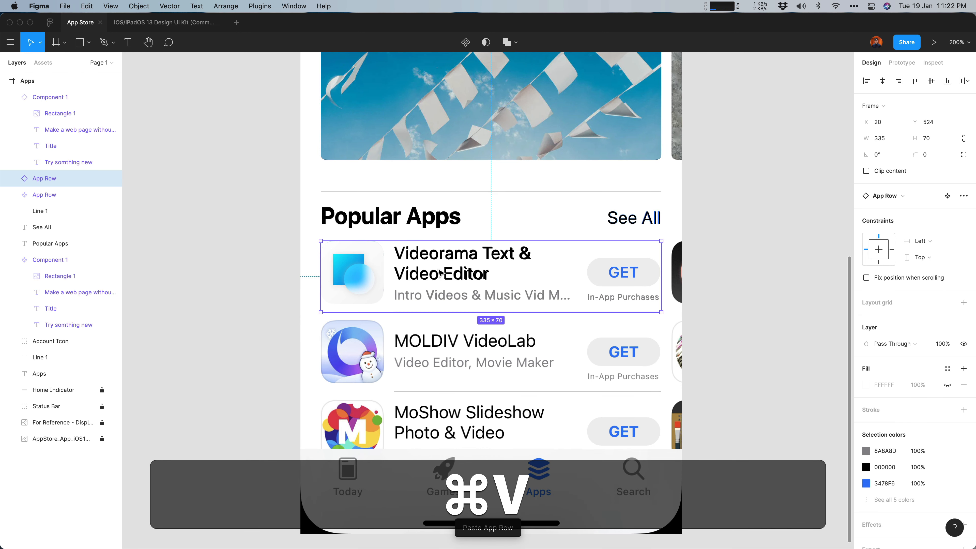
left_click_drag(442, 272, 438, 345)
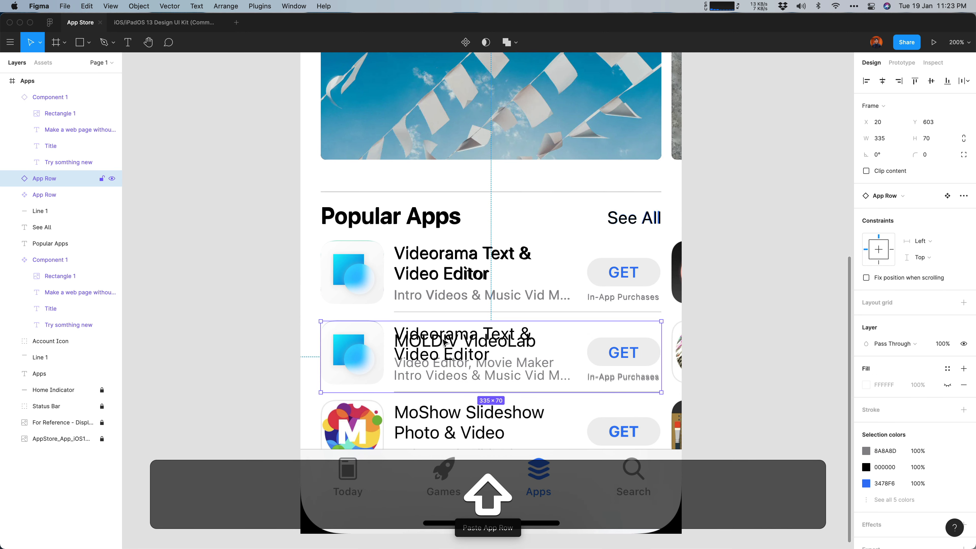
key("Up")
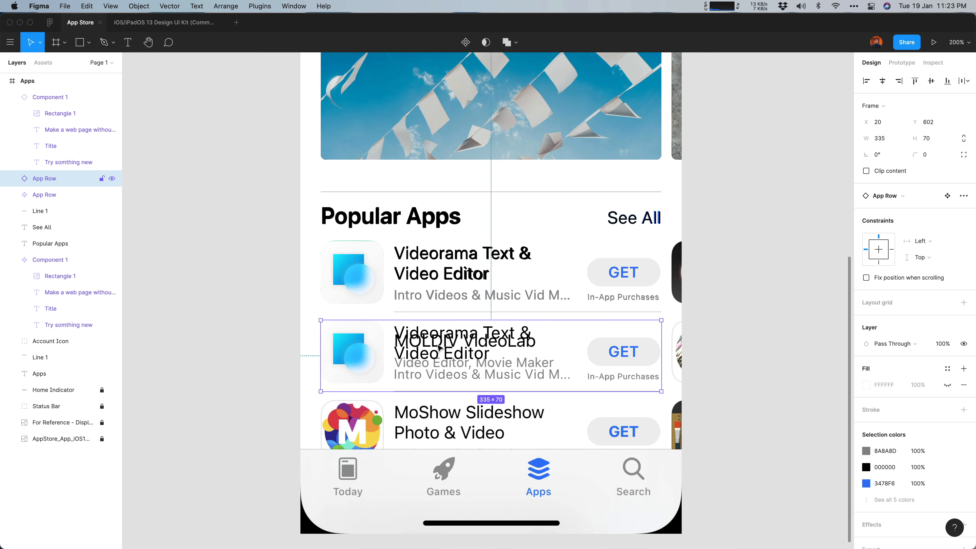
Paste another App Row copy and align it over the MoShow Slideshow item at Y 680
key("super+v")
left_click_drag(438, 347, 439, 431)
key("Up")
key("Up")
key("Up")
key("Up")
key("Up")
key("Up")
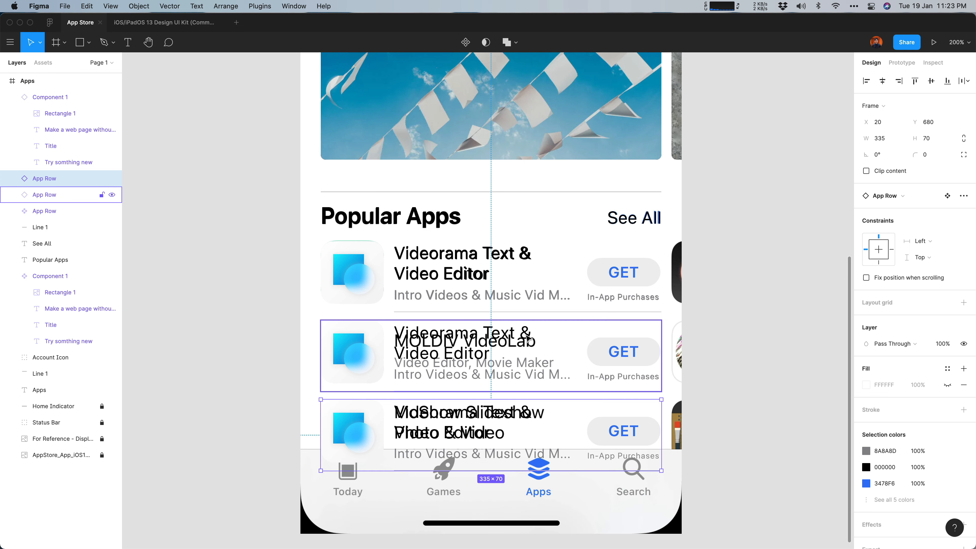
left_click(752, 347)
Remove the second line from the middle app row's title so that it reads "Videorama Text &"
key("super+equal")
left_click(747, 342)
scroll(419, 390, "down", 1)
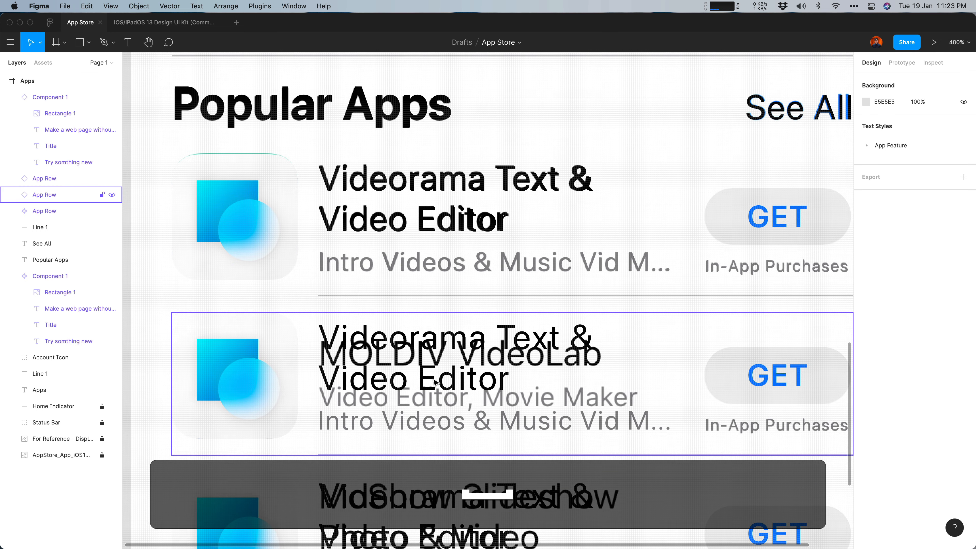
double_click(418, 390)
double_click(387, 376)
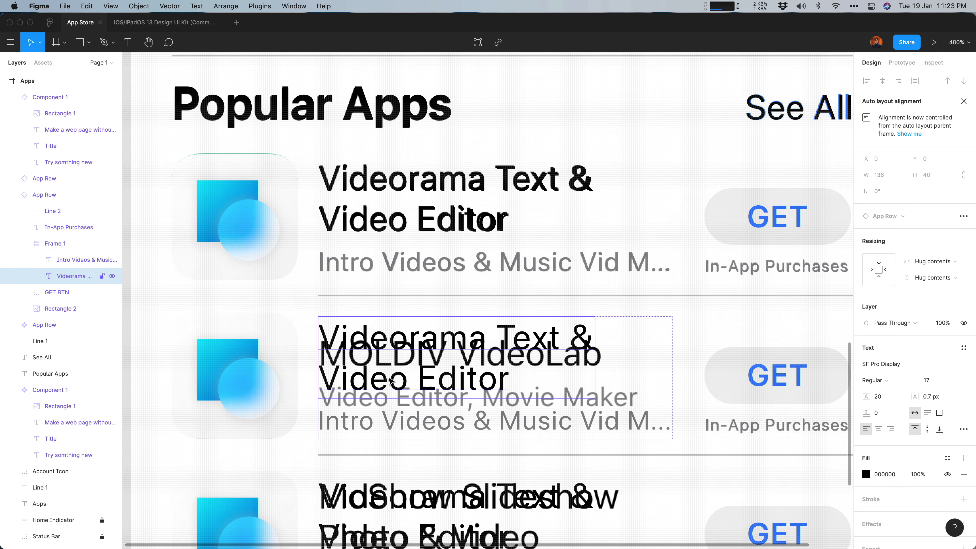
double_click(387, 377)
triple_click(342, 380)
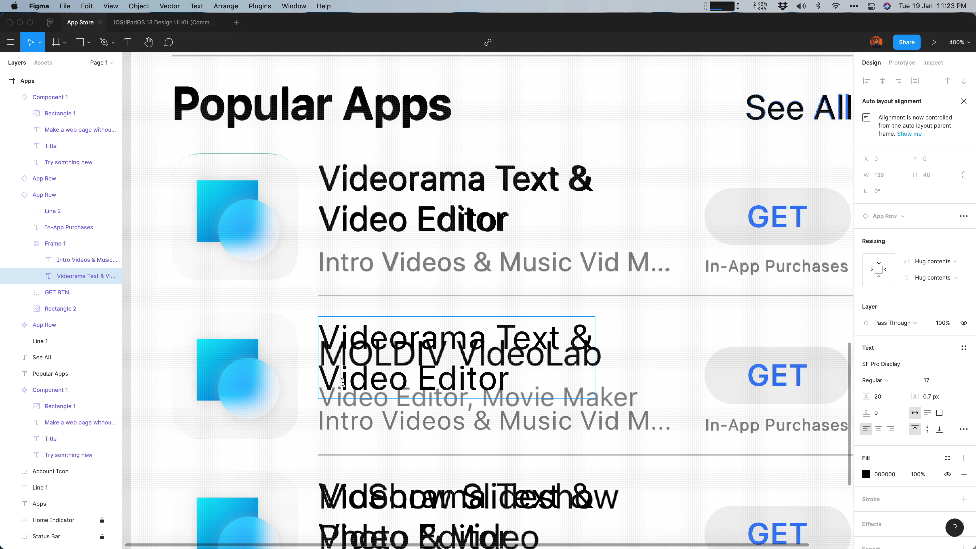
triple_click(343, 383)
key("BackSpace")
key("BackSpace")
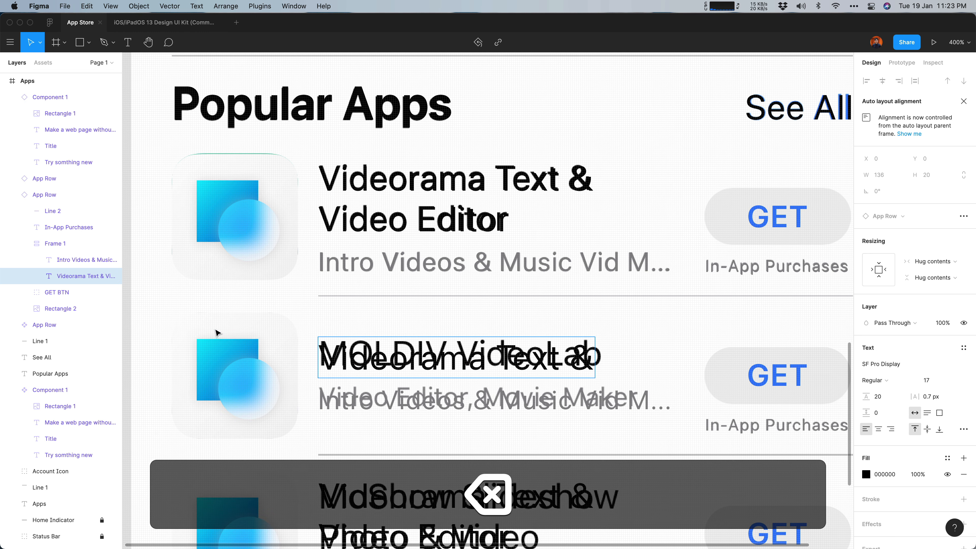
key("Escape")
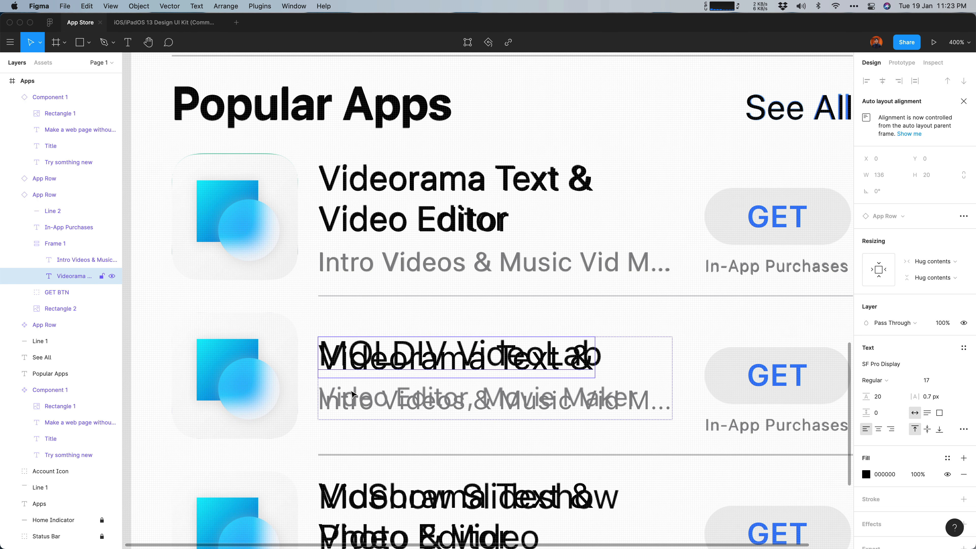
key("Escape")
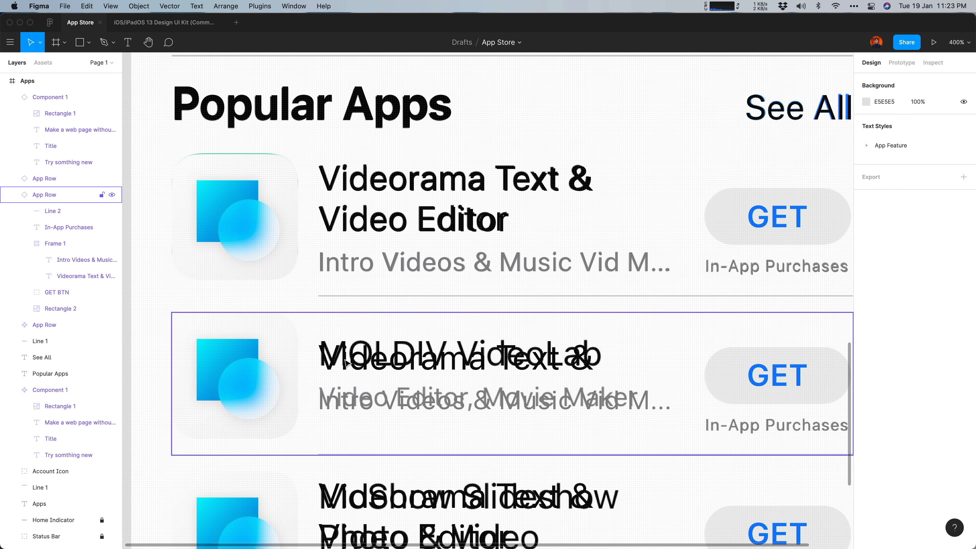
Replace the icon image in the middle app row with Icon_Green.png
key("super+minus")
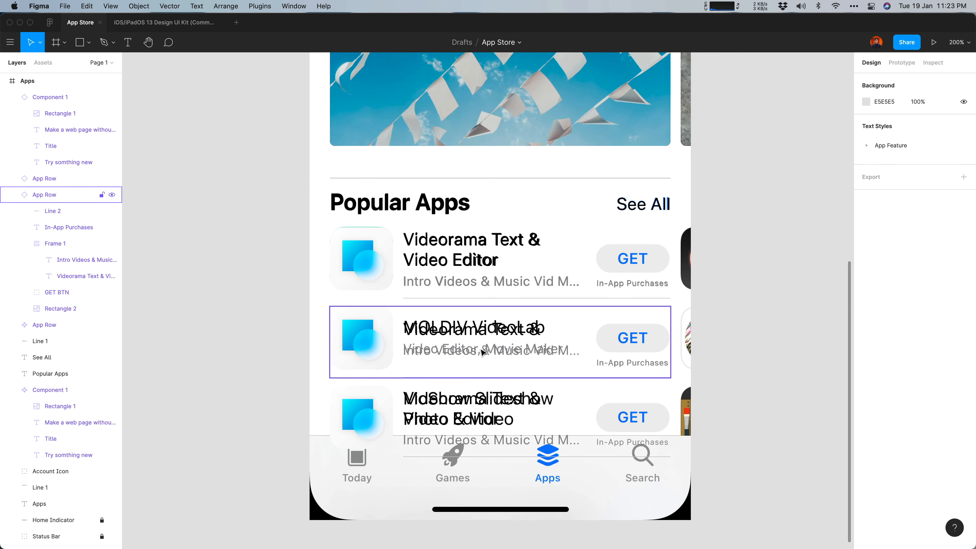
left_click(483, 348)
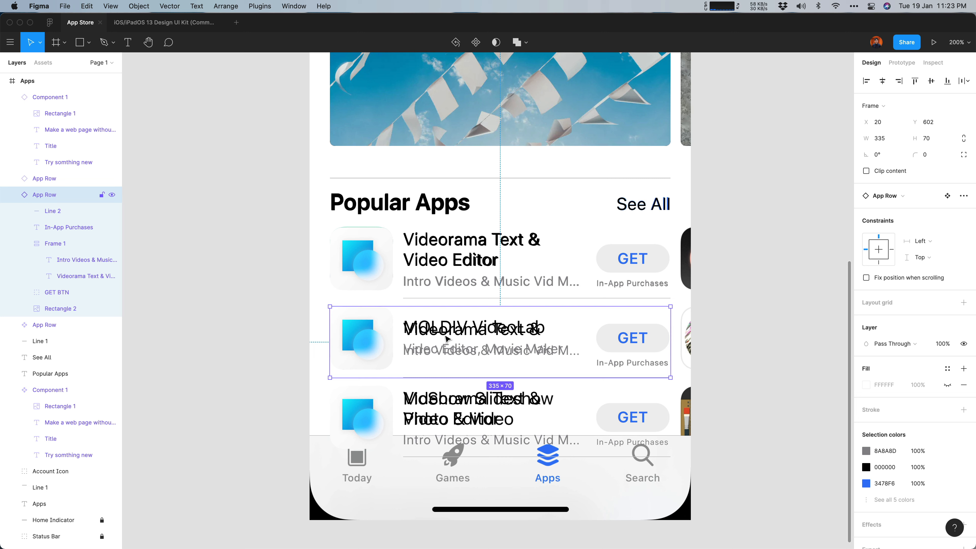
double_click(348, 346)
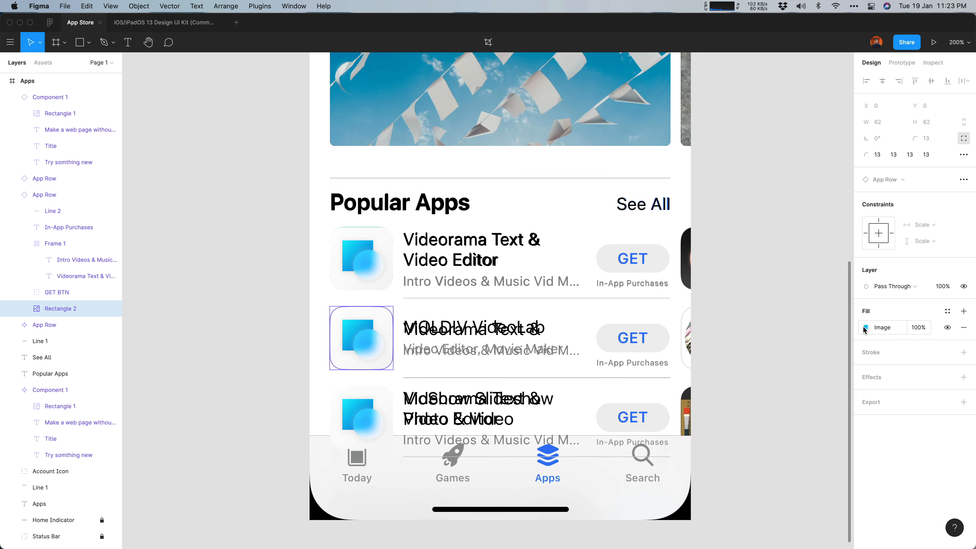
left_click(865, 328)
mouse_move(767, 348)
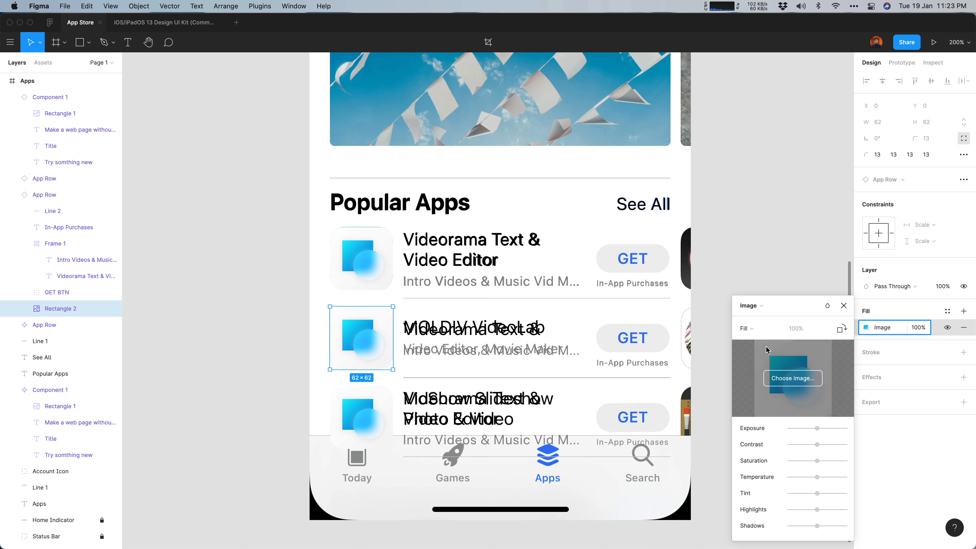
left_click(792, 378)
left_click(431, 294)
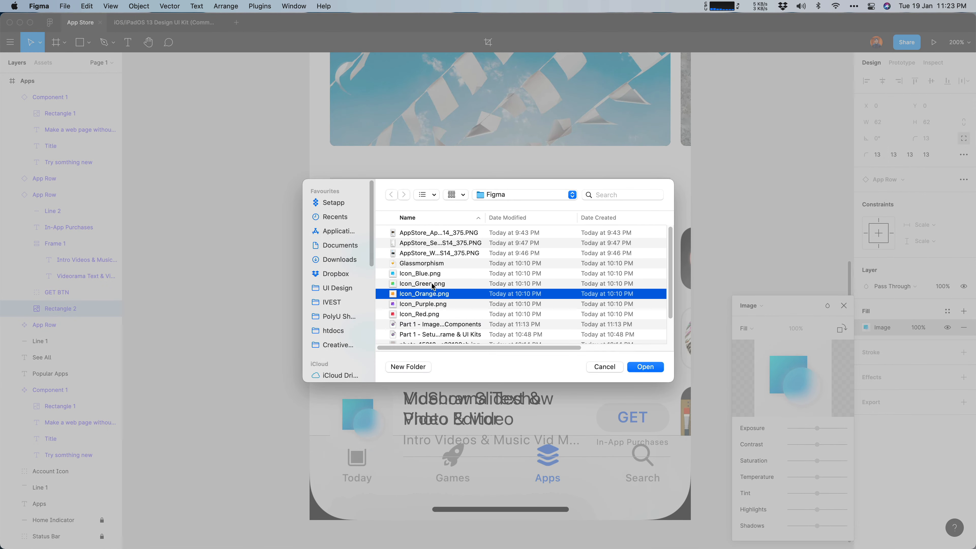
double_click(433, 287)
Replace the icon image in the third app row with Icon_Orange.png
left_click(371, 415)
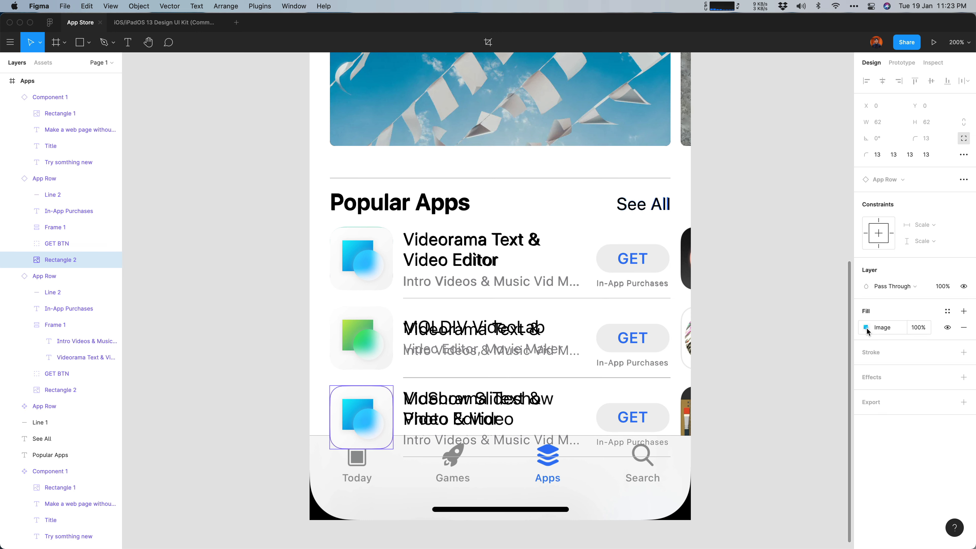
left_click(866, 328)
left_click(754, 308)
left_click(759, 305)
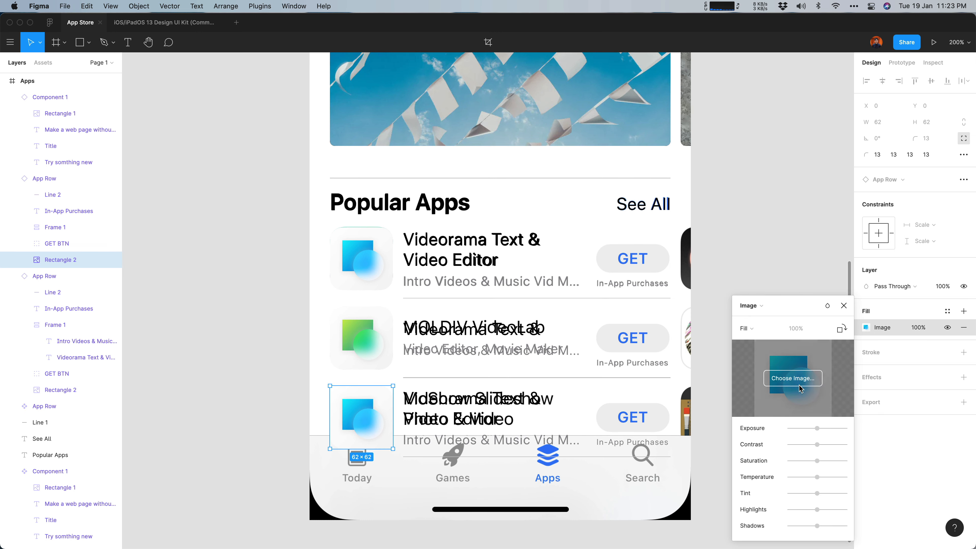
left_click(793, 378)
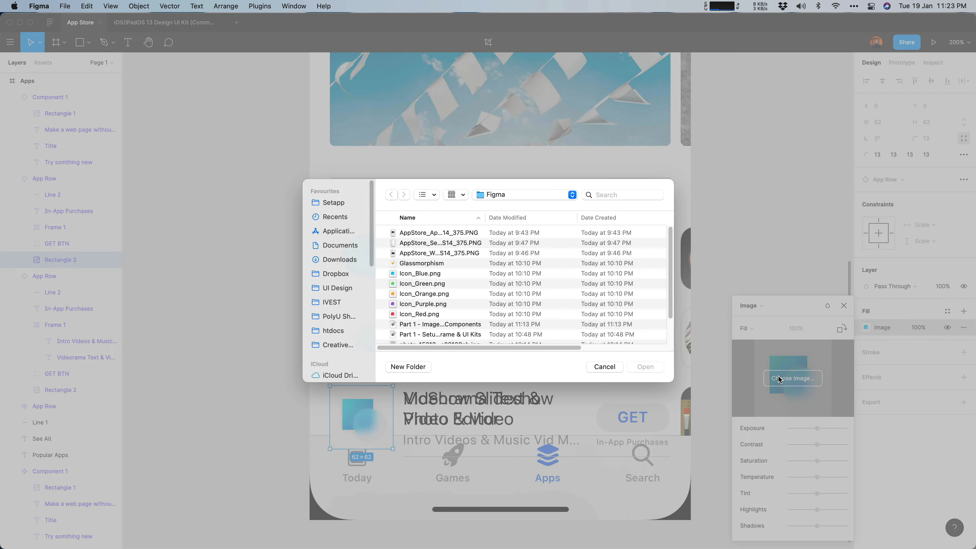
double_click(449, 294)
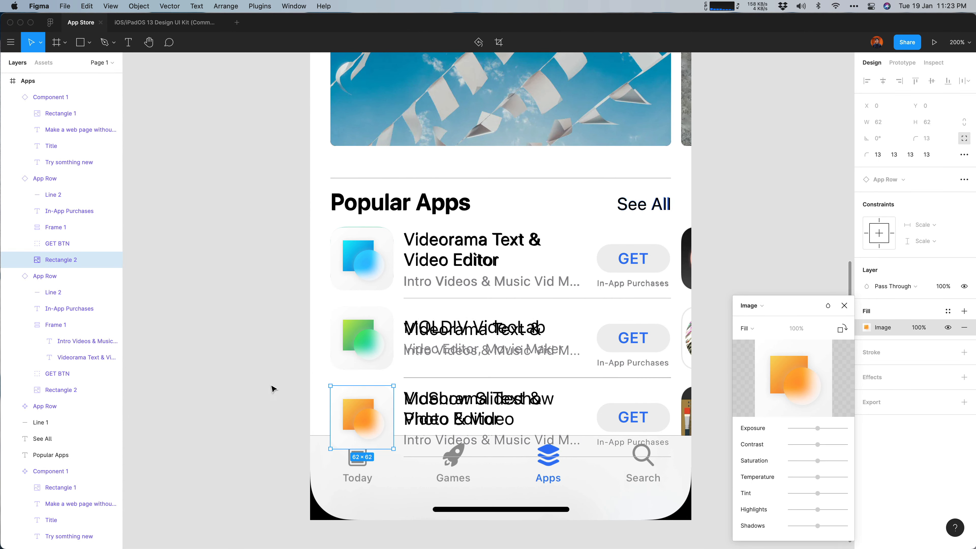
Hide the locked AppStore reference screenshot layer beneath the Apps design and close the image fill settings
key("super+minus")
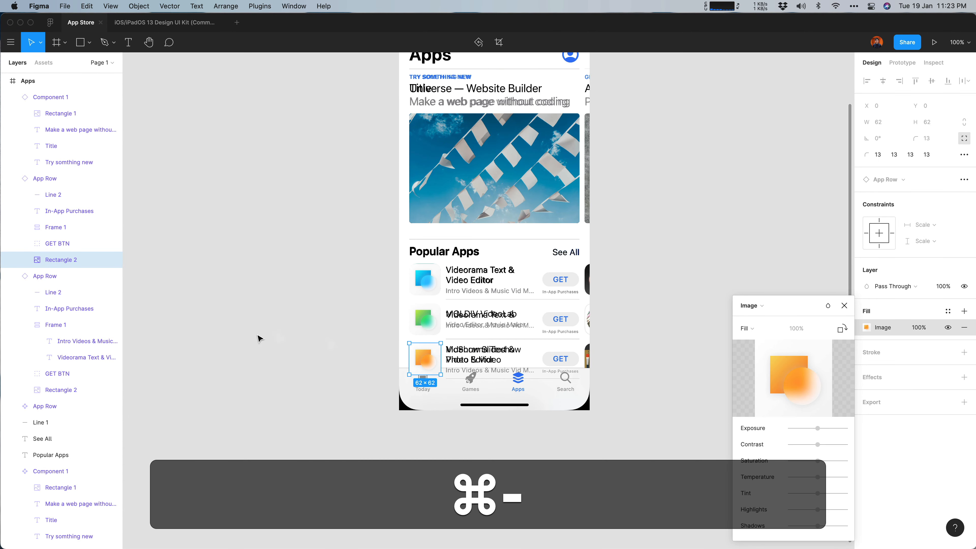
scroll(80, 420, "down", 3)
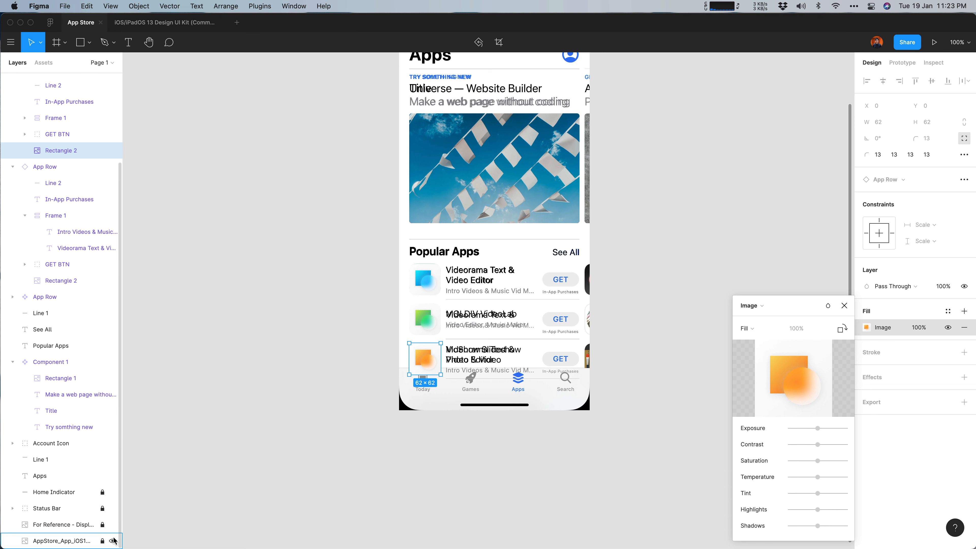
left_click(113, 540)
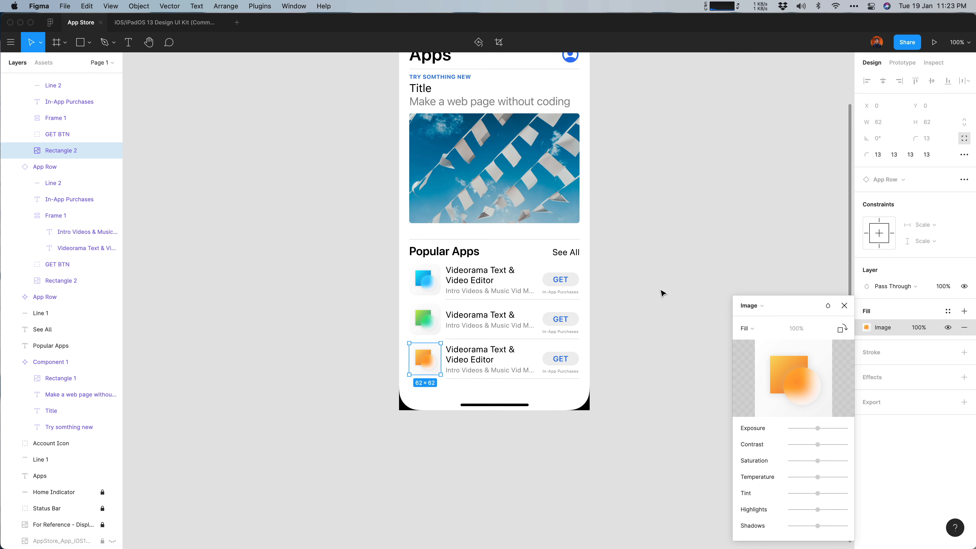
key("Escape")
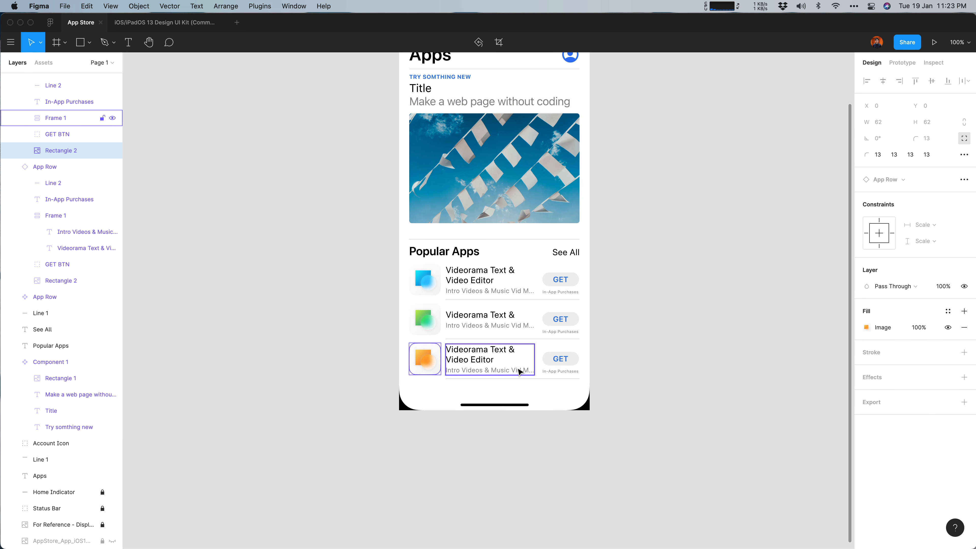
Shorten the middle app row's title to "Videorama Text" by deleting the ampersand
left_click(498, 316)
double_click(513, 317)
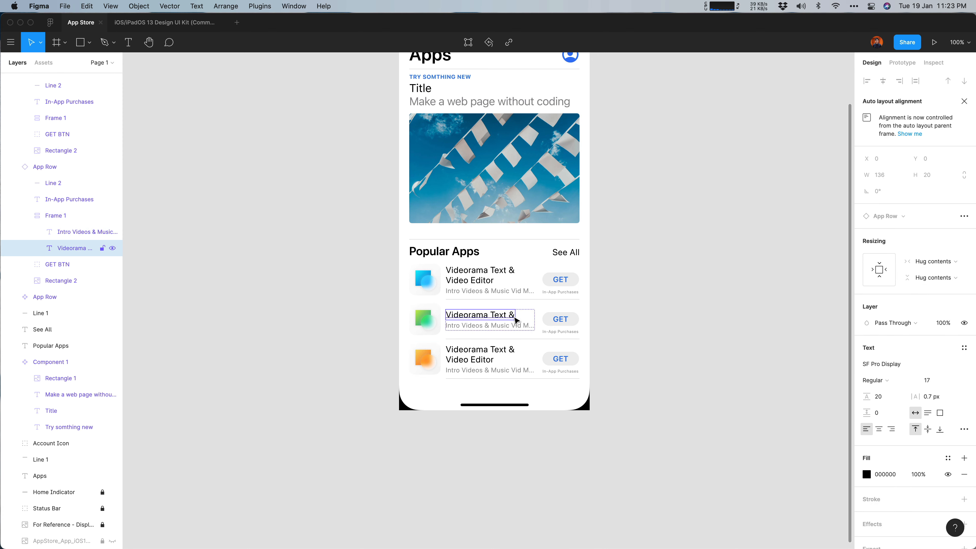
double_click(512, 316)
left_click(510, 314)
key("Delete")
key("BackSpace")
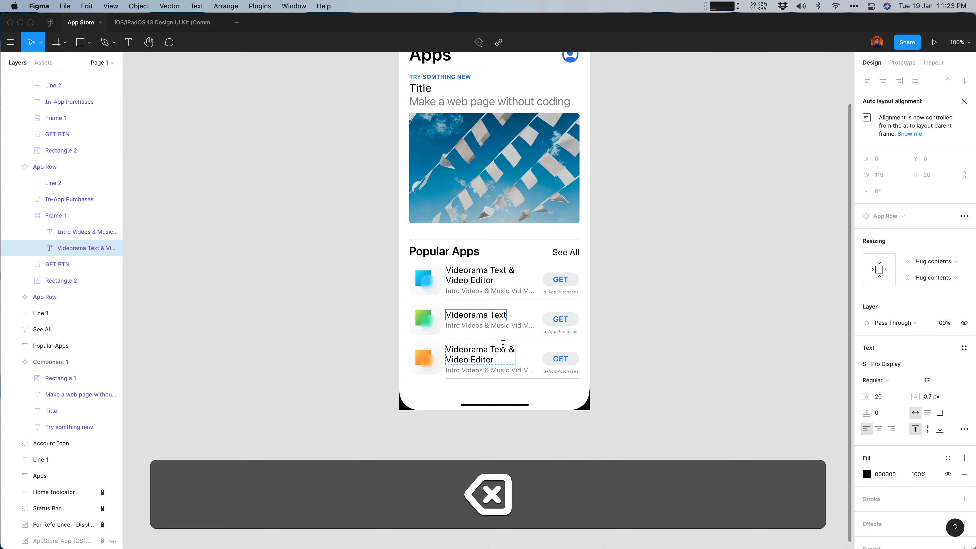
Replace the third app row's title with "Weather"
left_click(500, 351)
double_click(501, 351)
type("W")
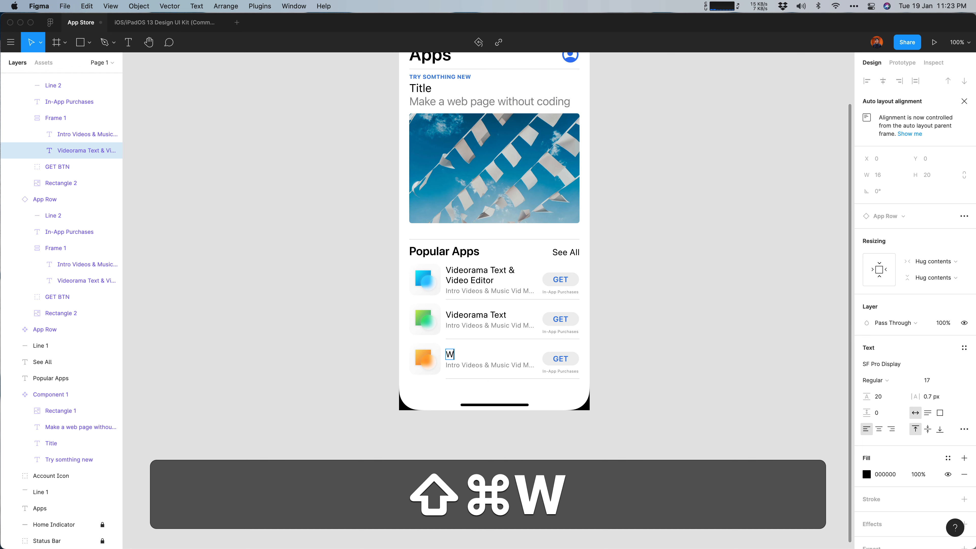
type("eather")
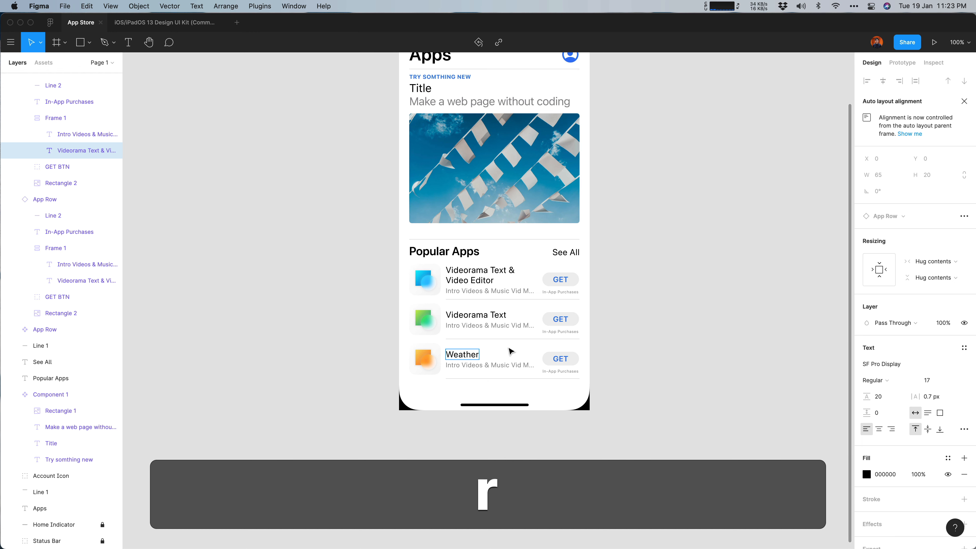
Replace the middle app row's title with "Photos"
key("Escape")
left_click(470, 321)
double_click(475, 318)
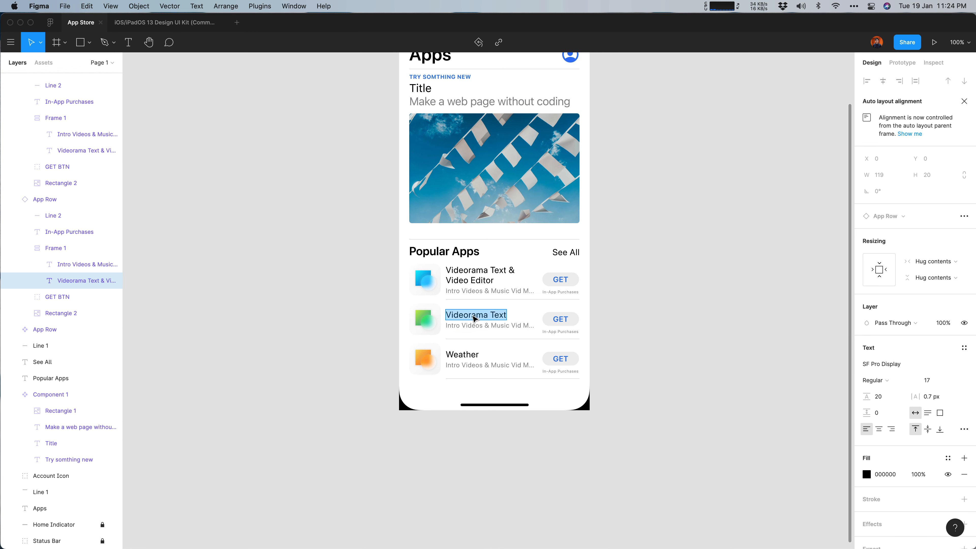
left_click(472, 314)
key("super+a")
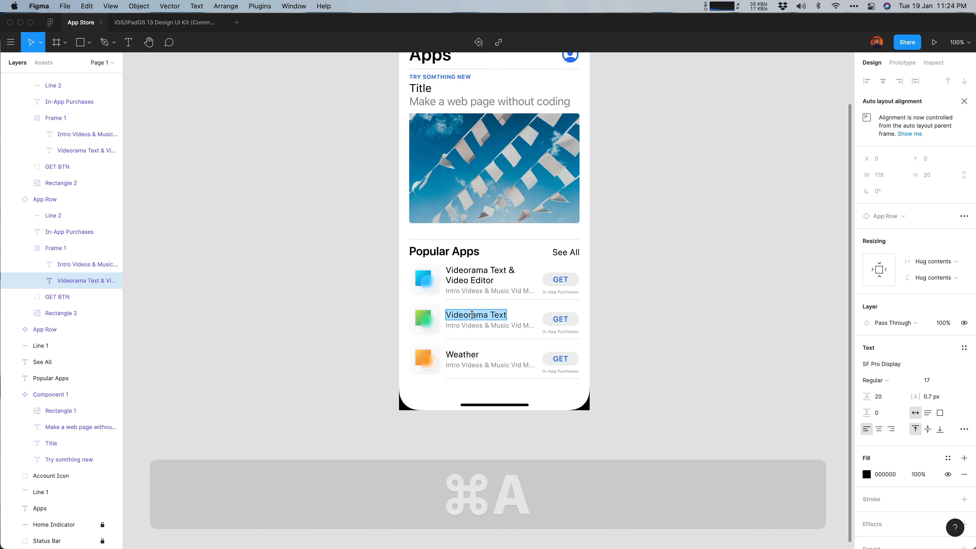
type("Photos")
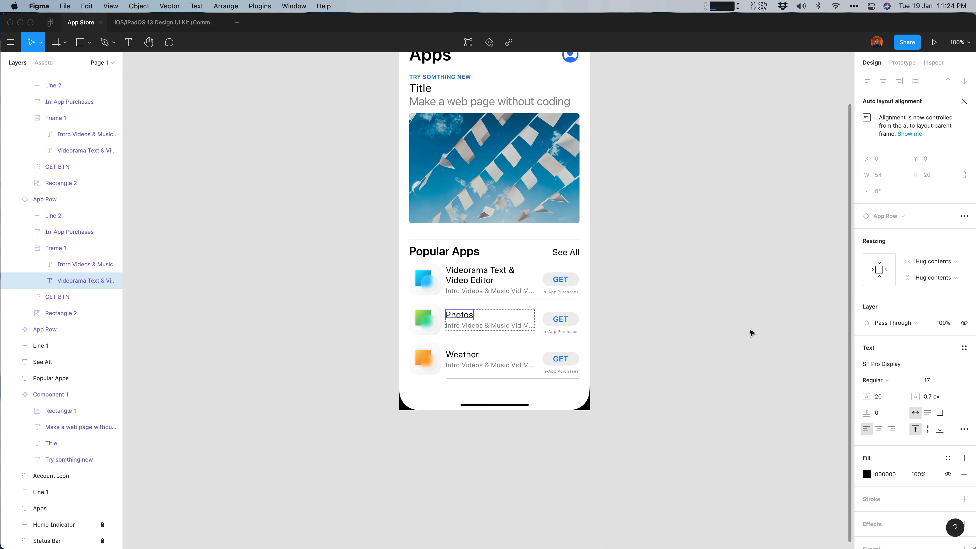
left_click(692, 244)
Show the hidden AppStore reference screenshot layer beneath the Apps design
scroll(693, 245, "up", 3)
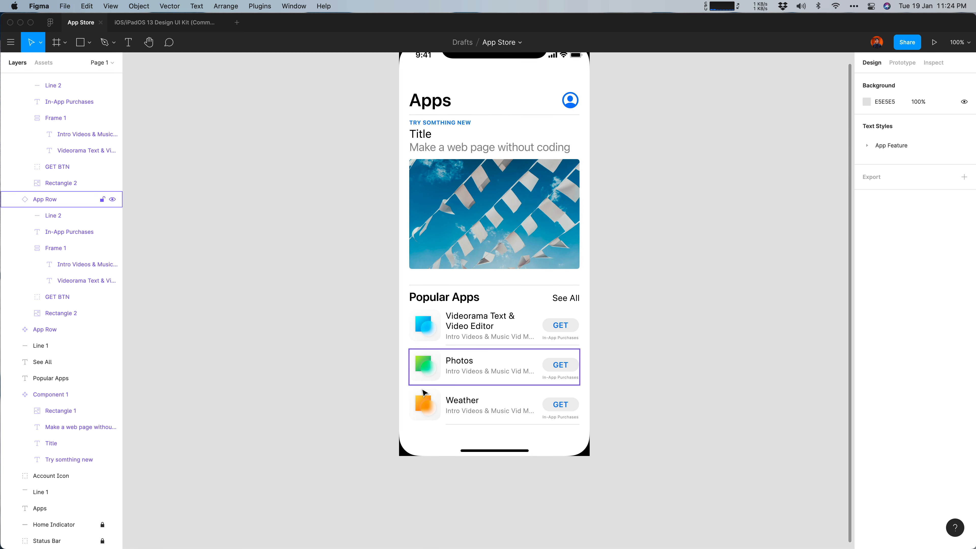
scroll(75, 496, "down", 2)
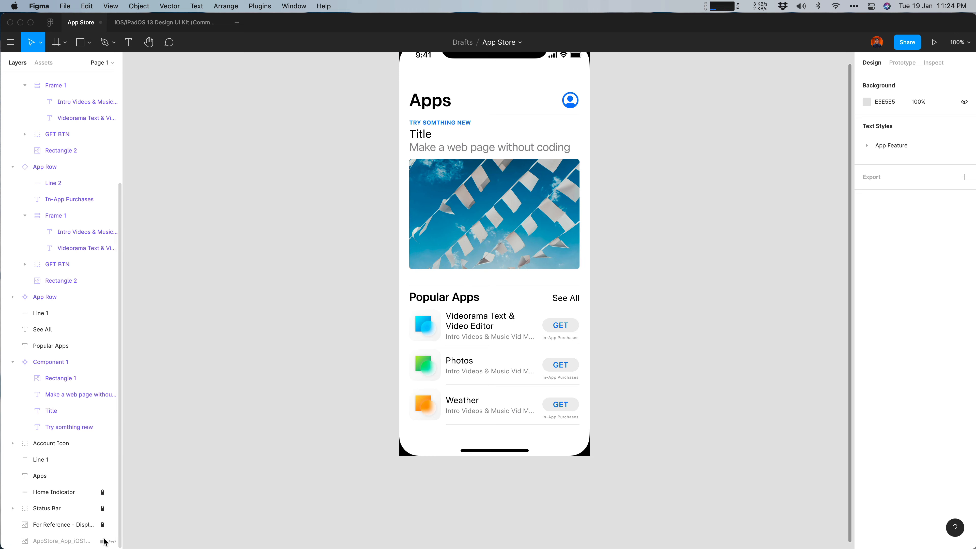
left_click(111, 541)
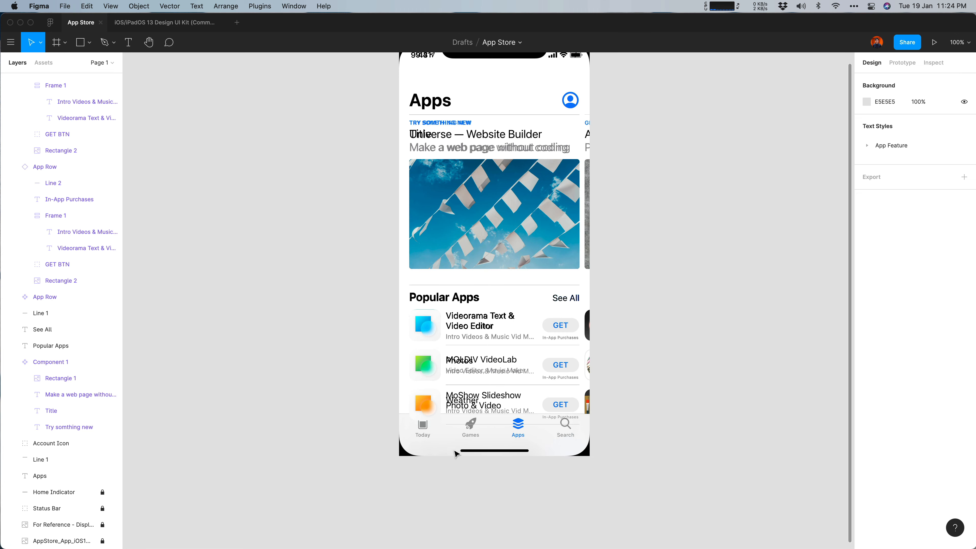
Hide the Weather app row that overlaps the reference tab bar and collapse its layer
key("super+equal")
key("super+equal")
left_click_drag(442, 446, 459, 98)
left_click_drag(521, 292, 516, 161)
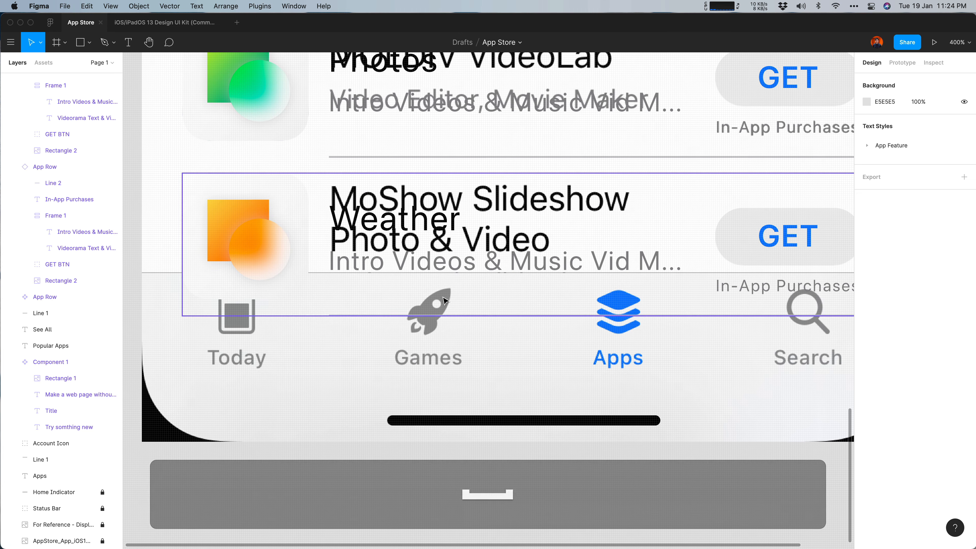
left_click(354, 257)
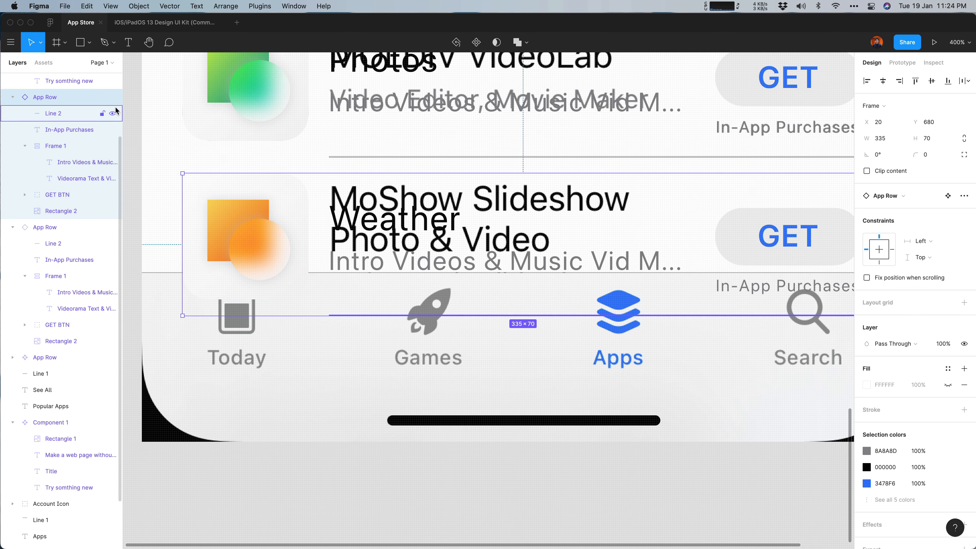
left_click(111, 97)
left_click(12, 97)
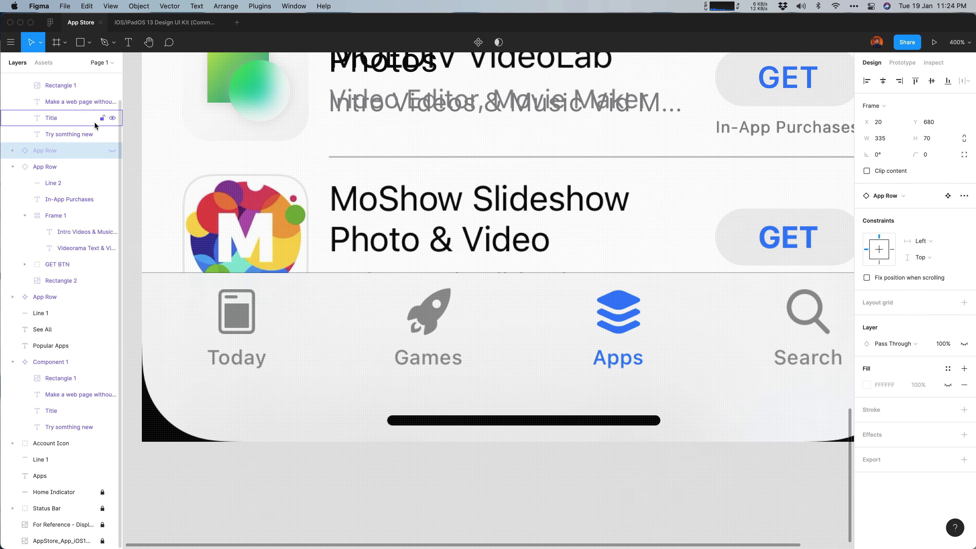
left_click(547, 492)
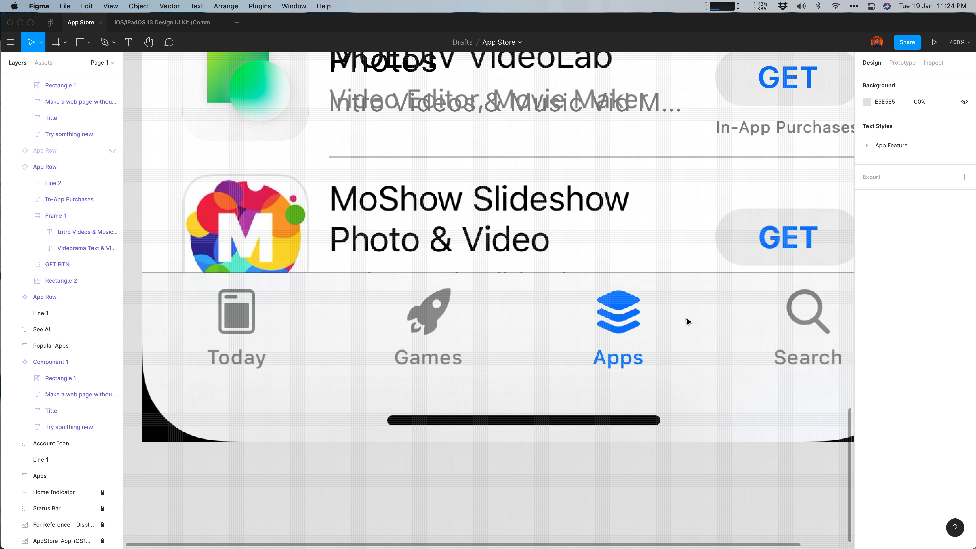
Draw a rectangle about 17 × 22 over the outer frame of the reference Today icon
key("super+equal")
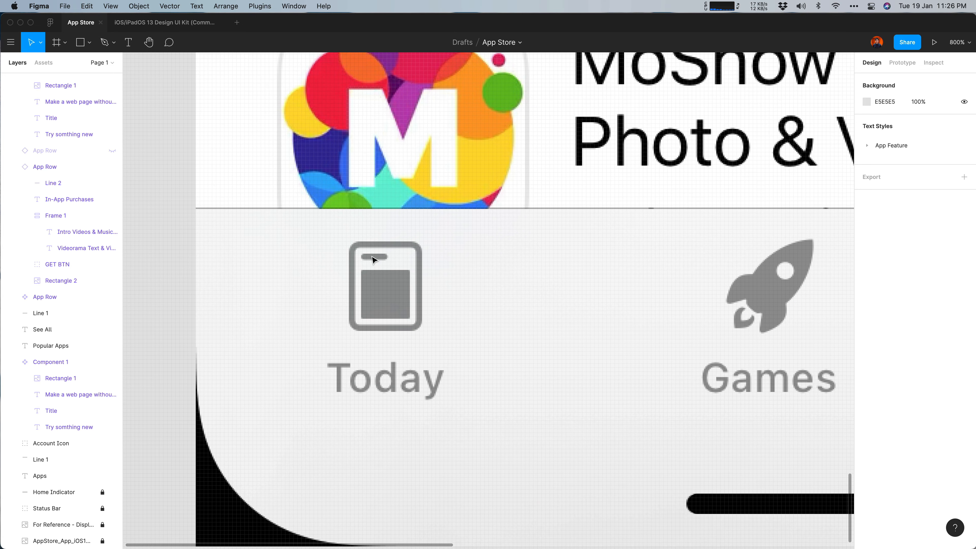
key("super+equal")
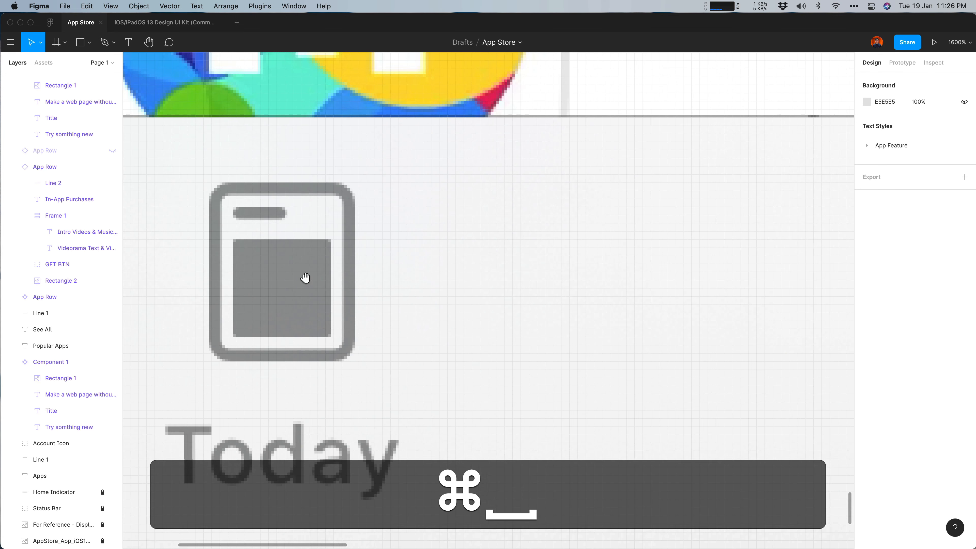
left_click_drag(304, 276, 442, 279)
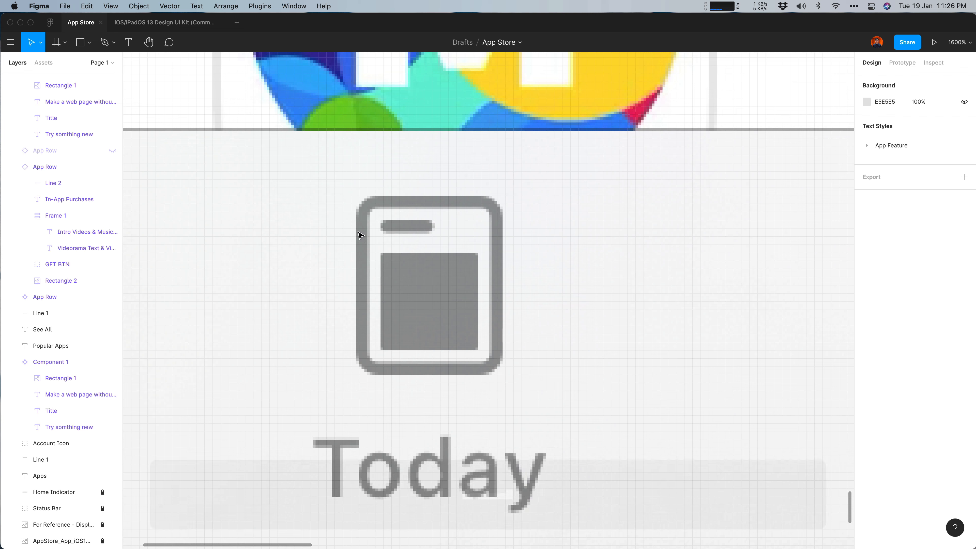
left_click(83, 48)
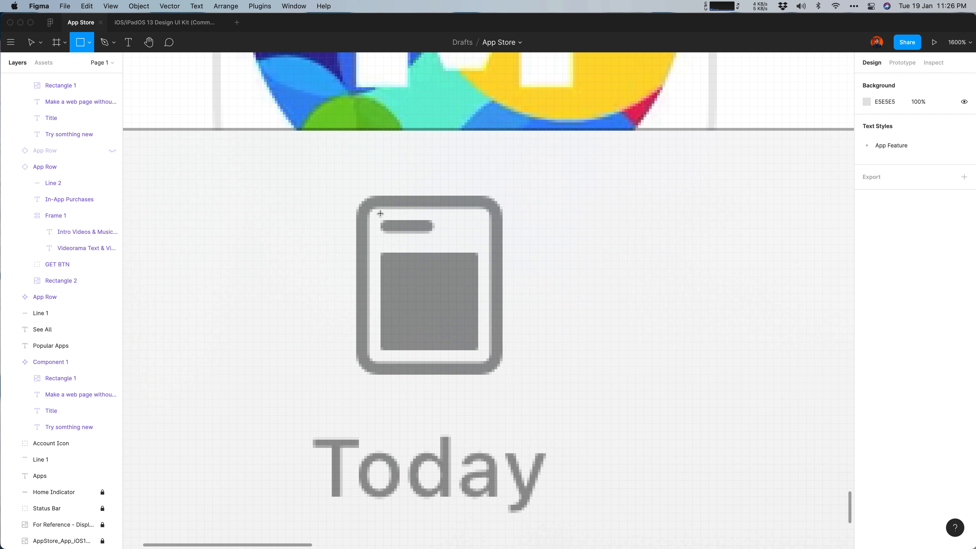
mouse_move(359, 196)
left_mouse_down()
mouse_move(495, 352)
mouse_move(497, 374)
left_mouse_up()
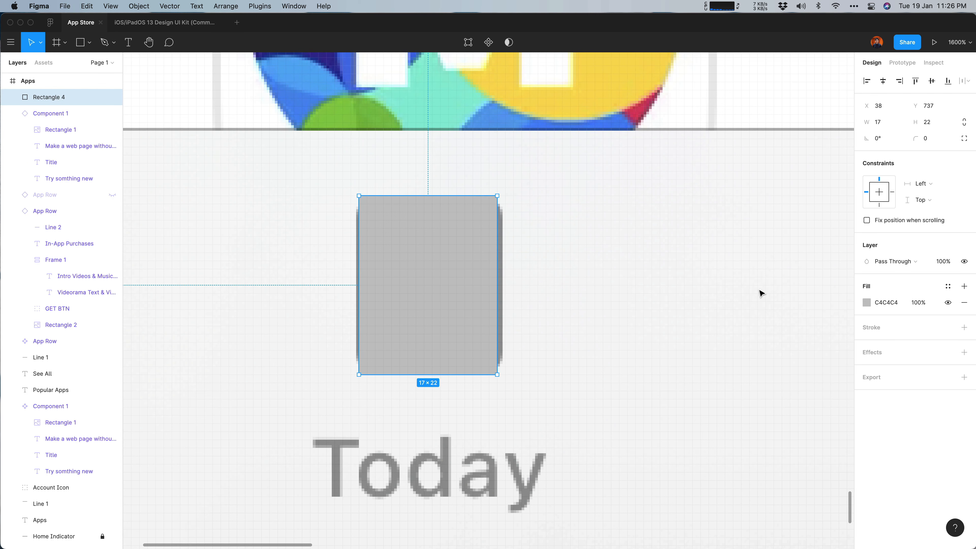
Replace the rectangle's fill with a black inside stroke of 1 and round its corners to a radius of 2
left_click(963, 302)
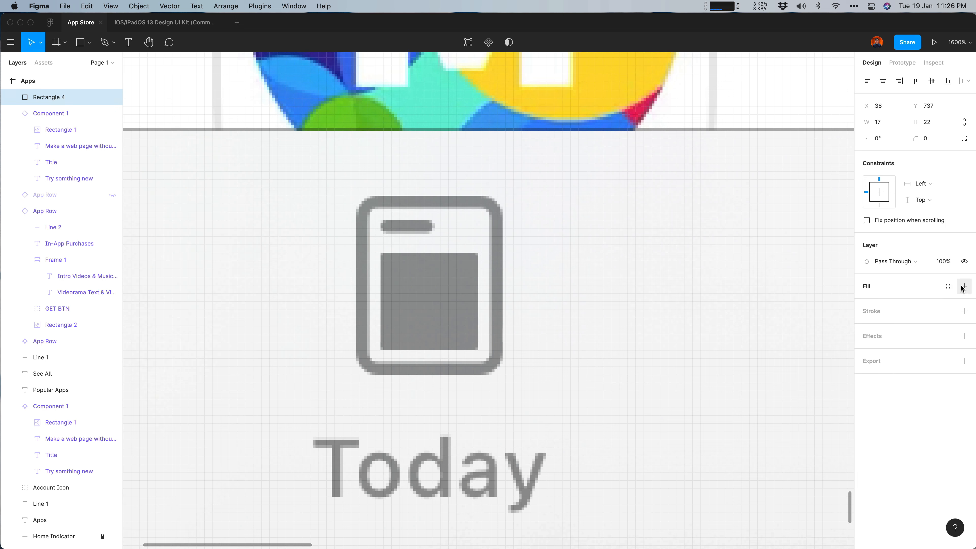
left_click(964, 311)
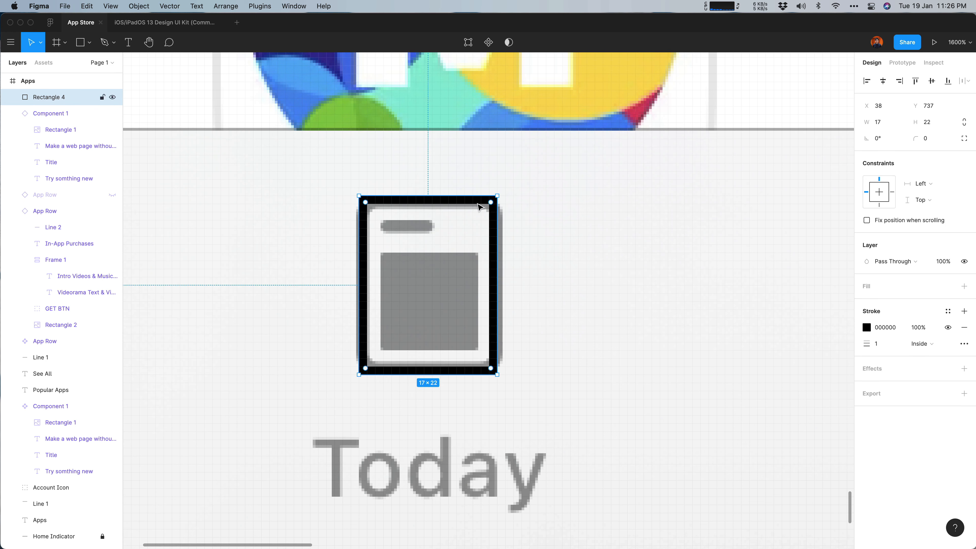
left_click_drag(481, 208, 486, 216)
left_click(464, 224)
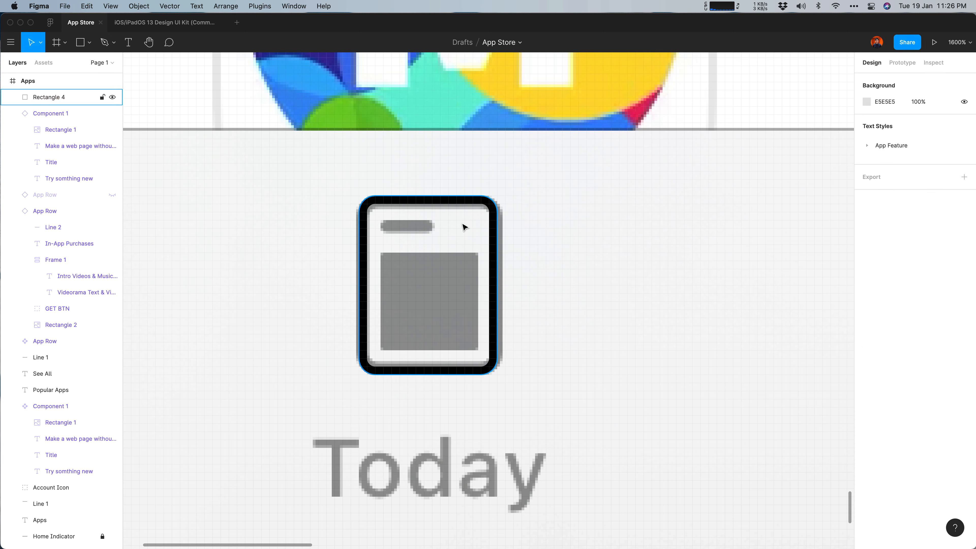
Try nudging the Today icon outline sideways and thickening its stroke to 2
left_click(454, 204)
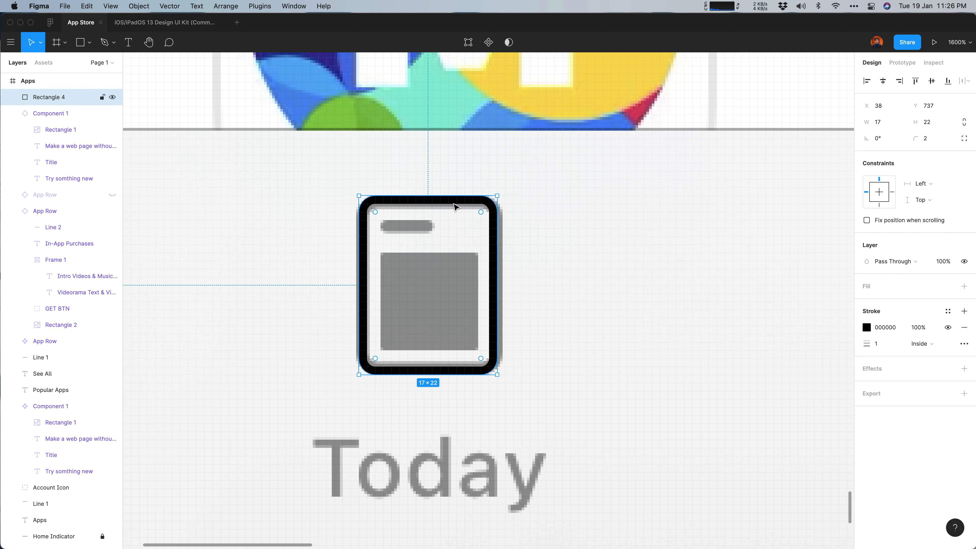
key("Left")
left_click_drag(487, 281, 500, 283)
key("Right")
left_click(877, 343)
key("Up")
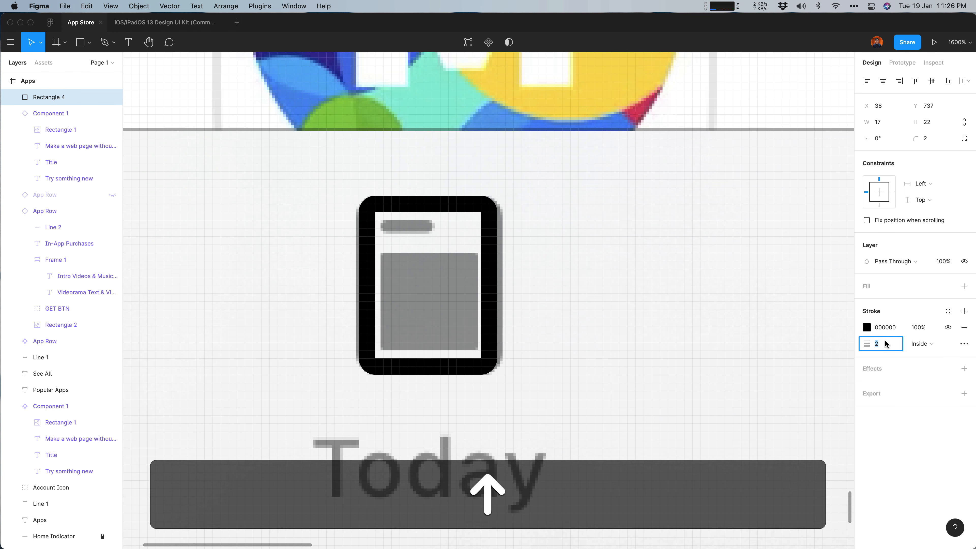
key("Down")
Set the Today icon outline's stroke alignment to Center
left_click(920, 343)
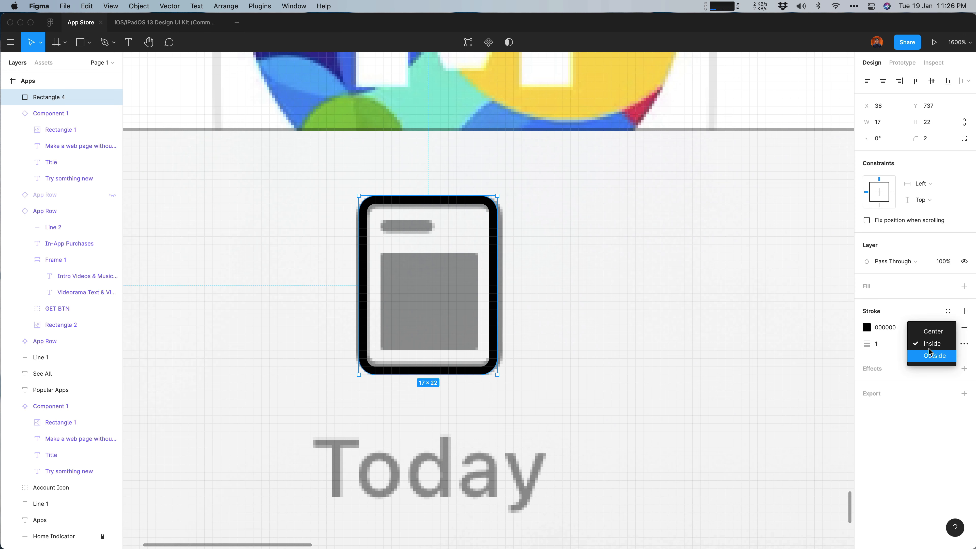
left_click(926, 333)
left_click_drag(498, 198, 494, 196)
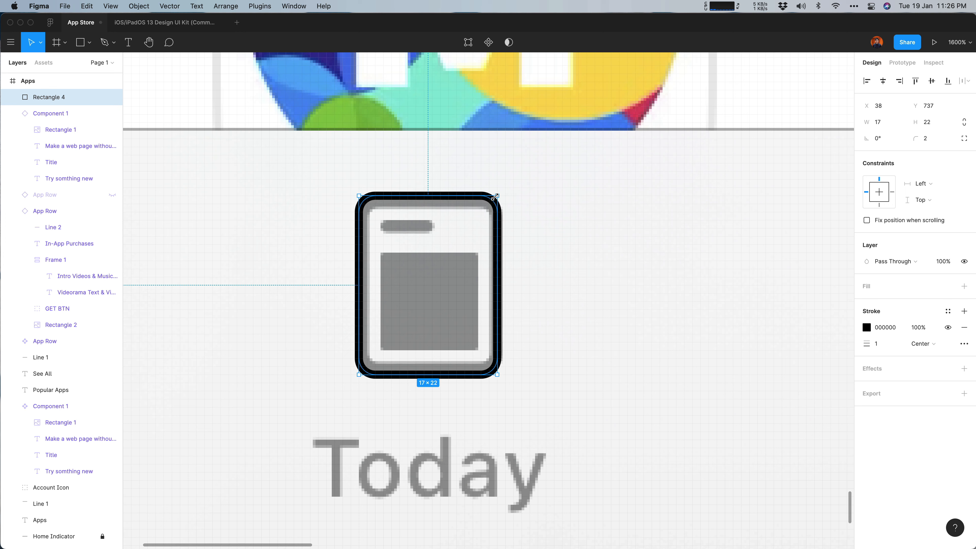
Try narrowing the Today icon outline to a width of 16 from its left side
left_click_drag(360, 315, 369, 315)
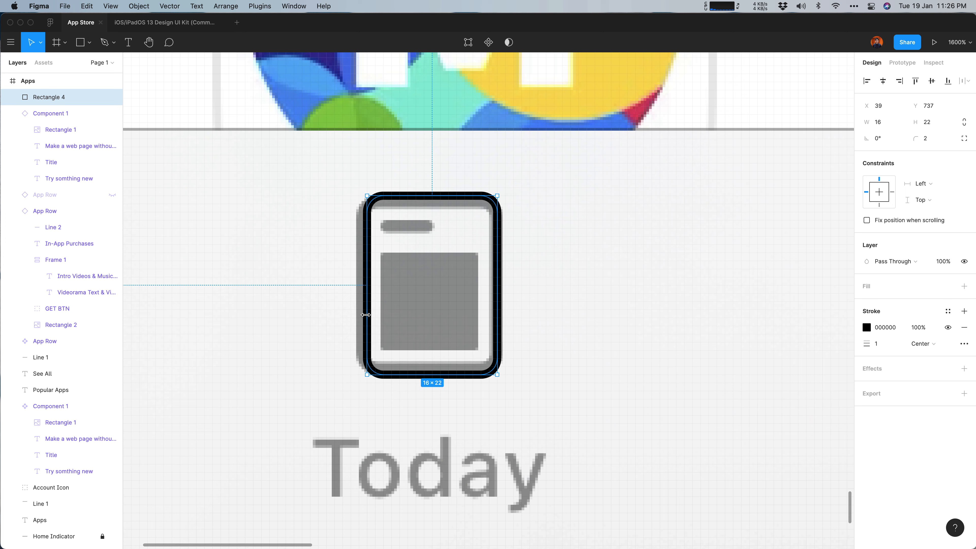
key("Left")
key("Right")
left_click_drag(366, 321, 360, 320)
left_click(562, 285)
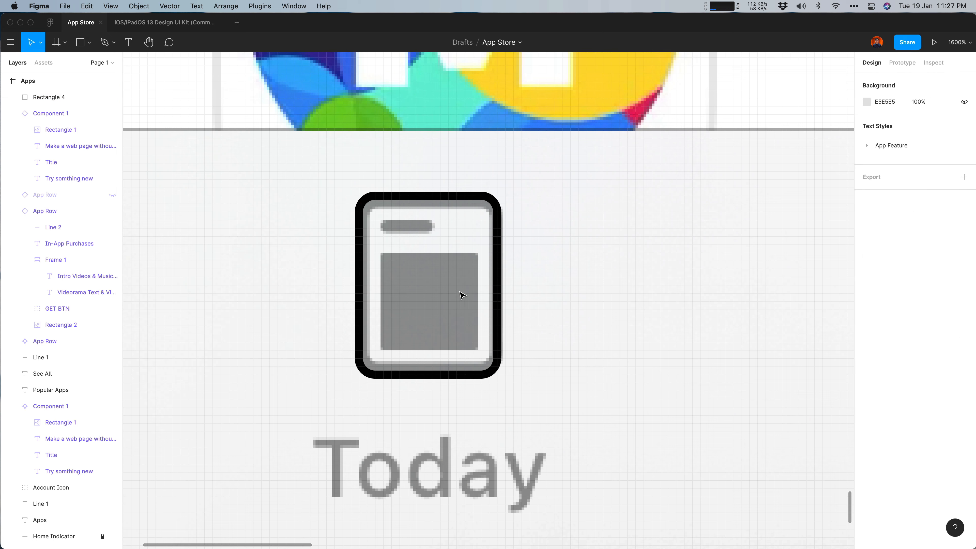
Set the Today icon outline's stroke width to 2
left_click(390, 192)
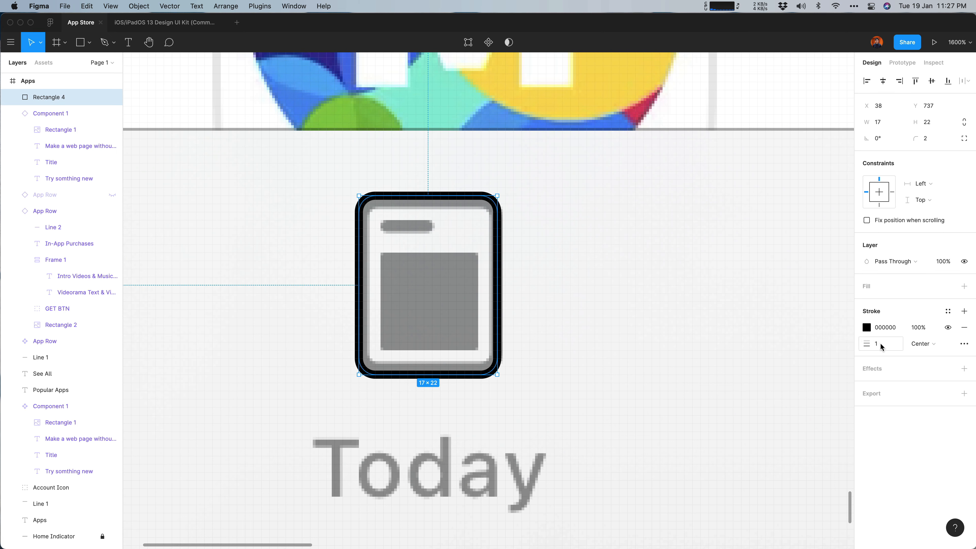
left_click(880, 343)
key("Up")
key("Up")
left_click(560, 294)
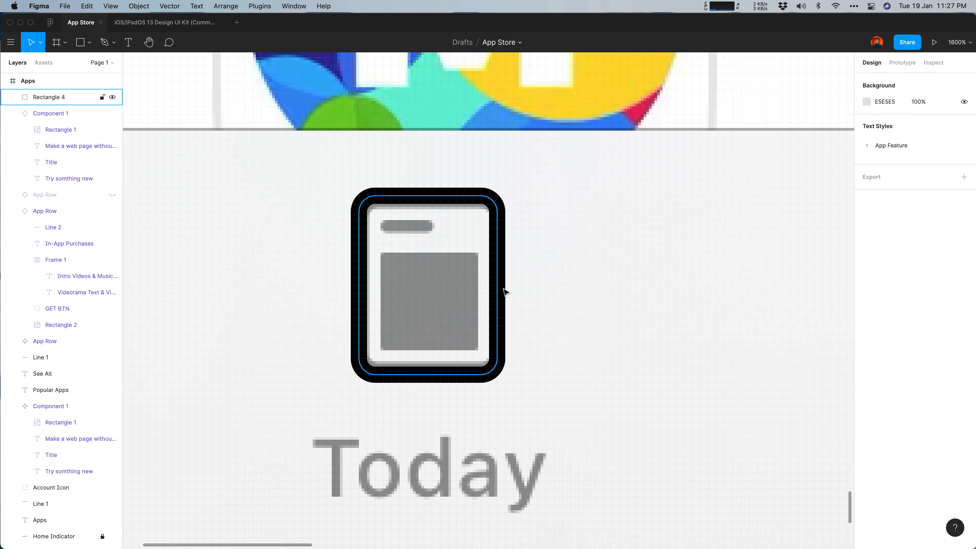
Move the outline beside the reference Today icon and set its stroke width to 1.5
left_click_drag(505, 292, 675, 296)
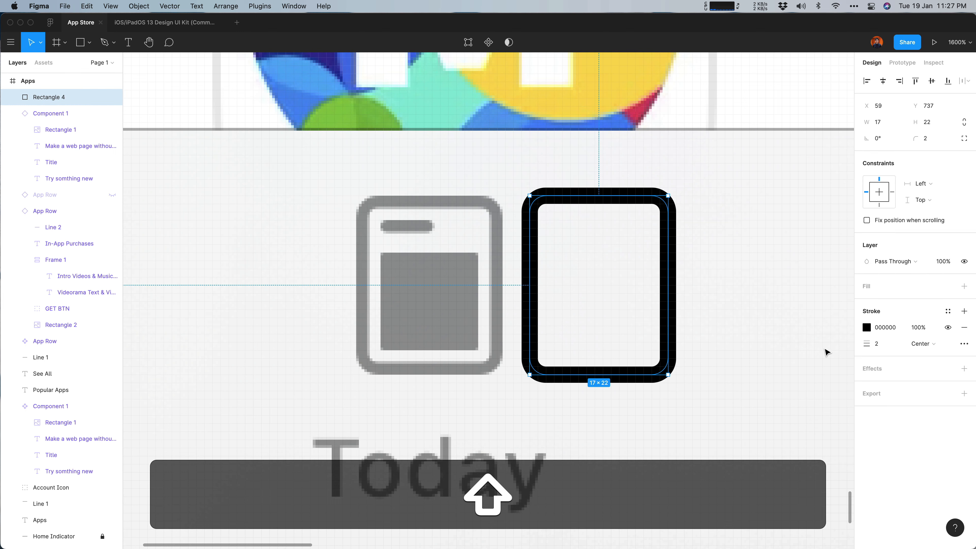
left_click(881, 344)
type("1.5")
key("Return")
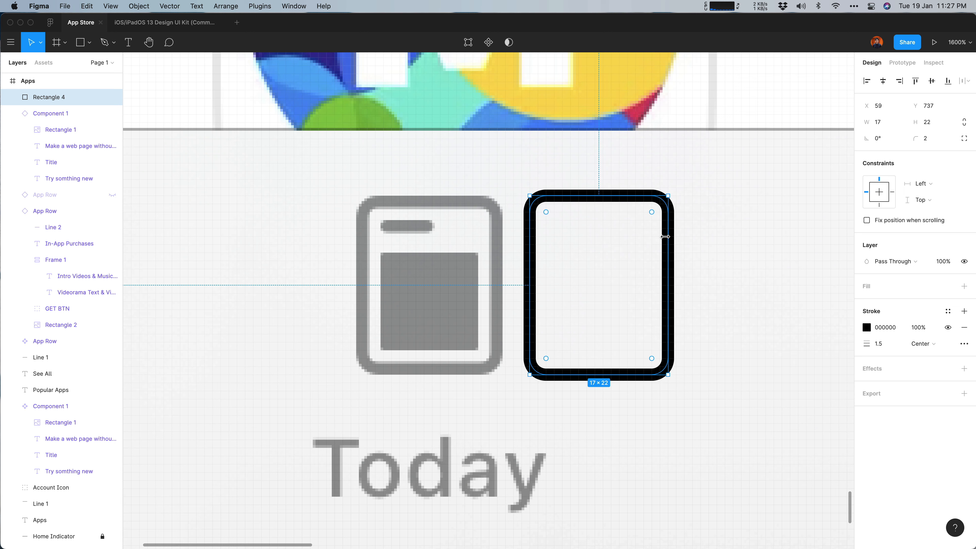
Move the outline back over the reference Today icon and shorten it from the top to a height of 20
left_click(687, 245)
left_click_drag(671, 246, 499, 242)
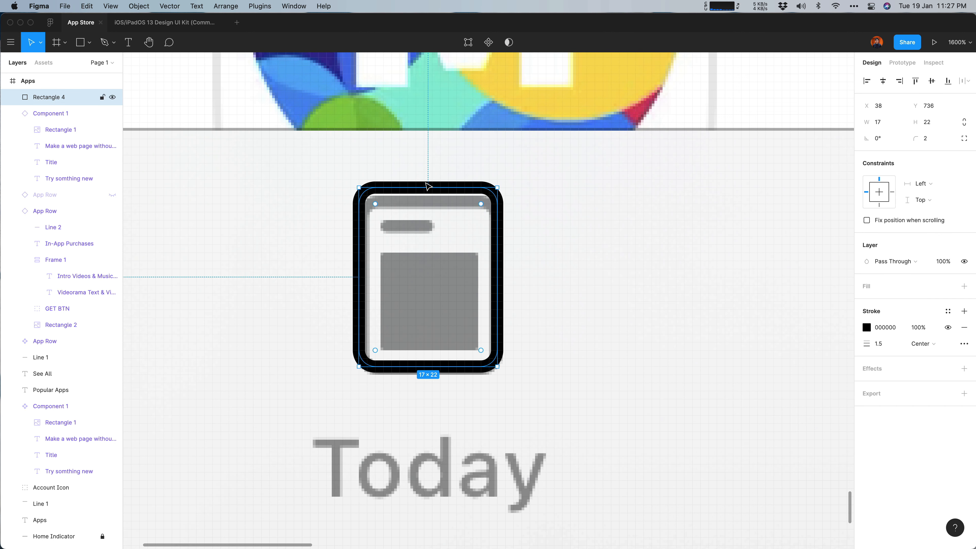
left_click_drag(427, 185, 427, 200)
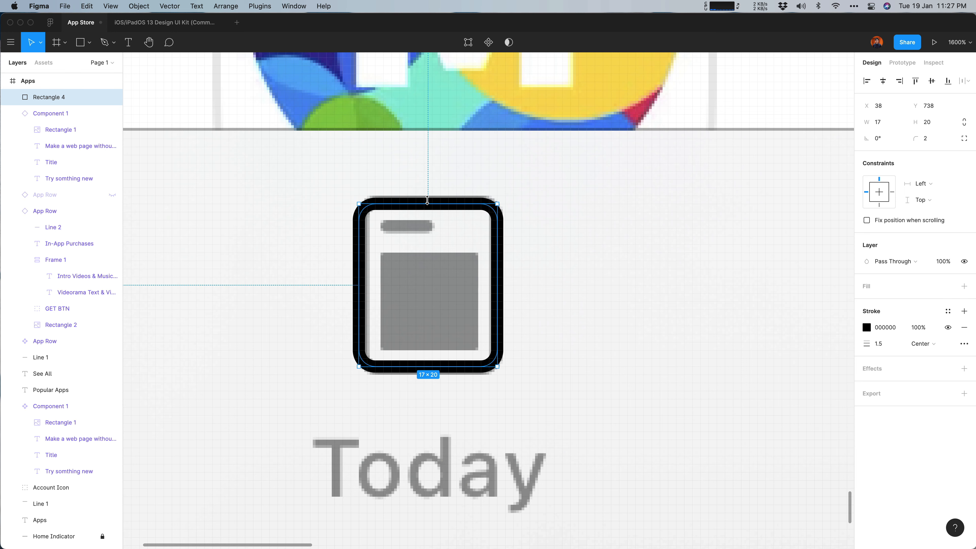
key("shift+Right")
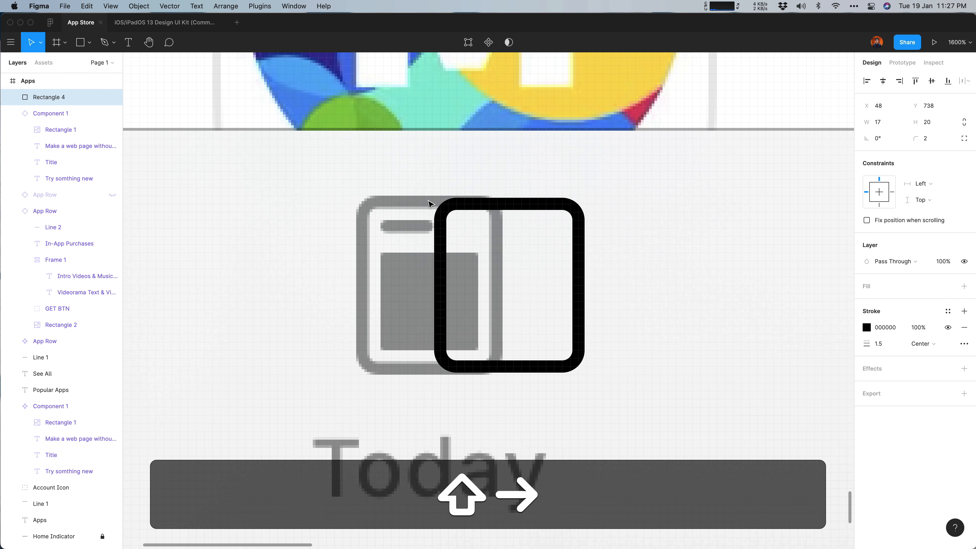
key("shift+Left")
key("shift+Left")
key("shift+Right")
left_click(586, 229)
Draw a rectangle about 11 × 12 over the grey square inside the reference Today icon
key("shift+super+equal")
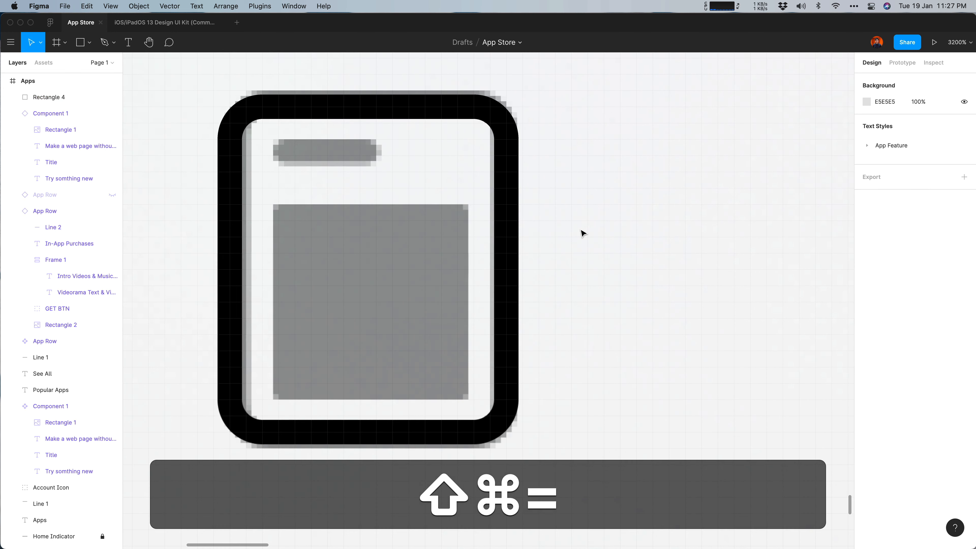
left_click(81, 45)
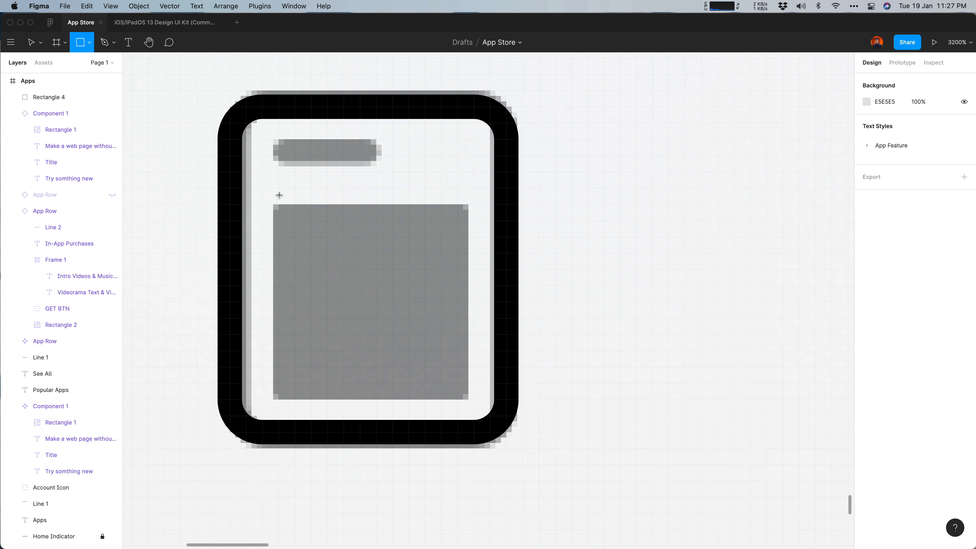
left_click_drag(273, 205, 464, 401)
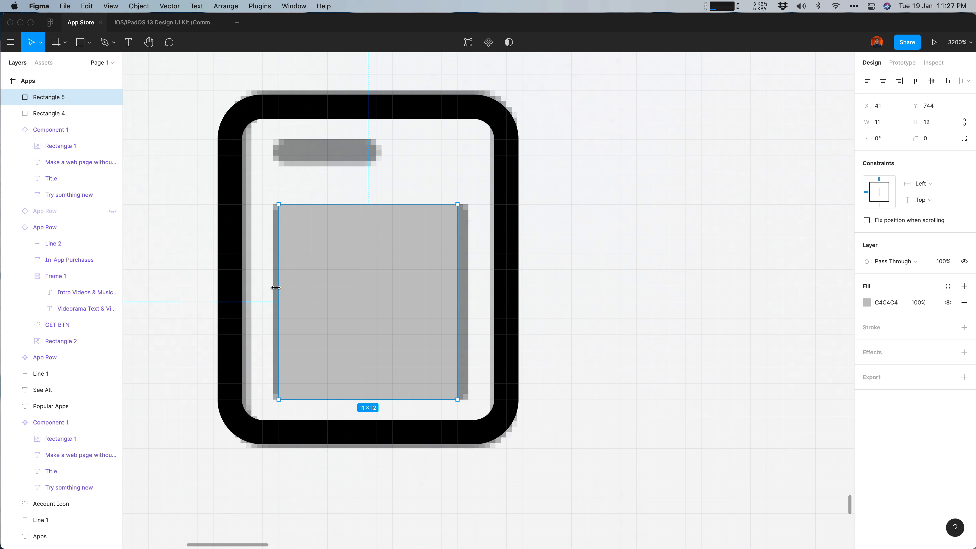
left_click_drag(276, 287, 272, 287)
Set the inner rectangle's corner radius to 0.5
left_click(929, 141)
type(".5")
key("Return")
left_click(585, 220)
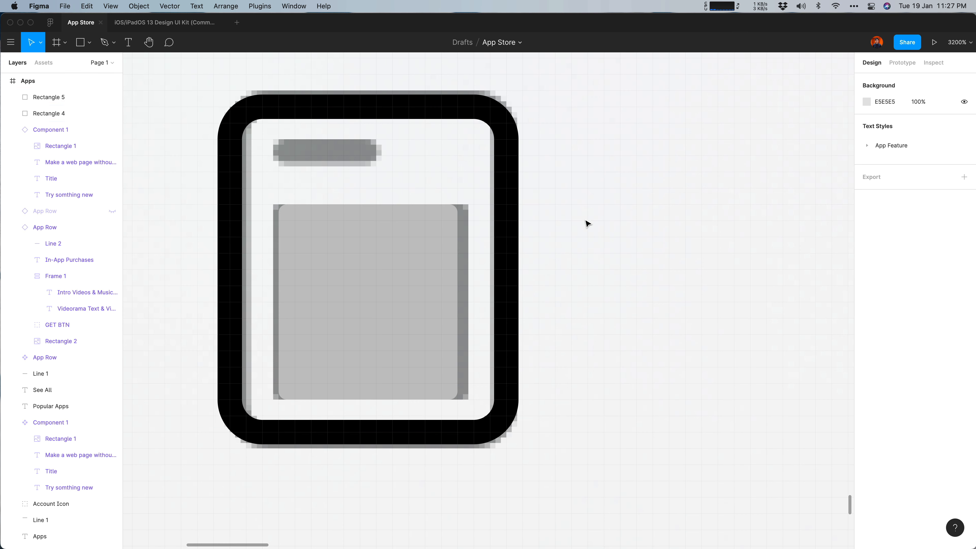
Duplicate the large inner rectangle, place the copy over the grey bar at the top of the reference Today icon and shrink it to 6 × 1
left_click(457, 235)
left_click_drag(466, 248, 465, 248)
key("Escape")
left_click(387, 262)
key("cmd+c")
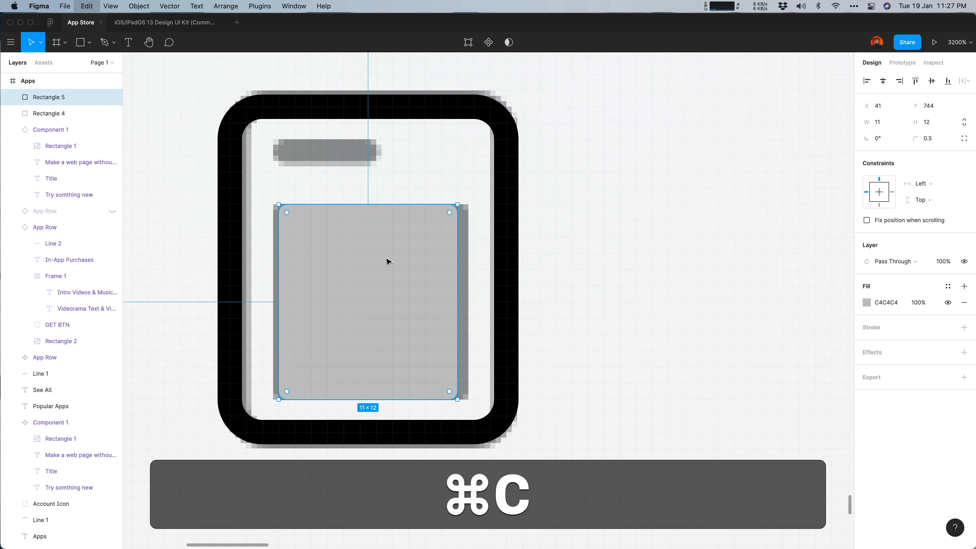
key("cmd+v")
left_click_drag(345, 270, 348, 202)
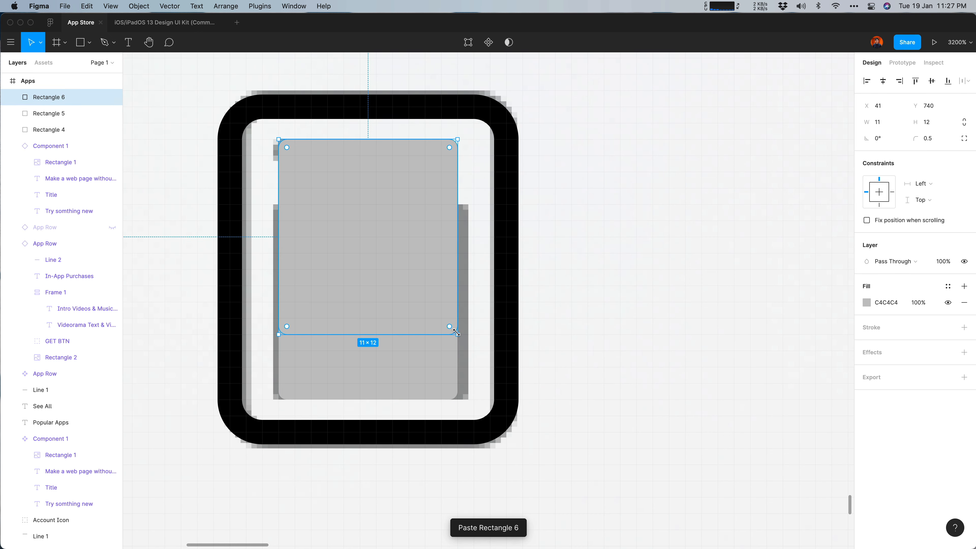
left_click_drag(456, 333, 379, 163)
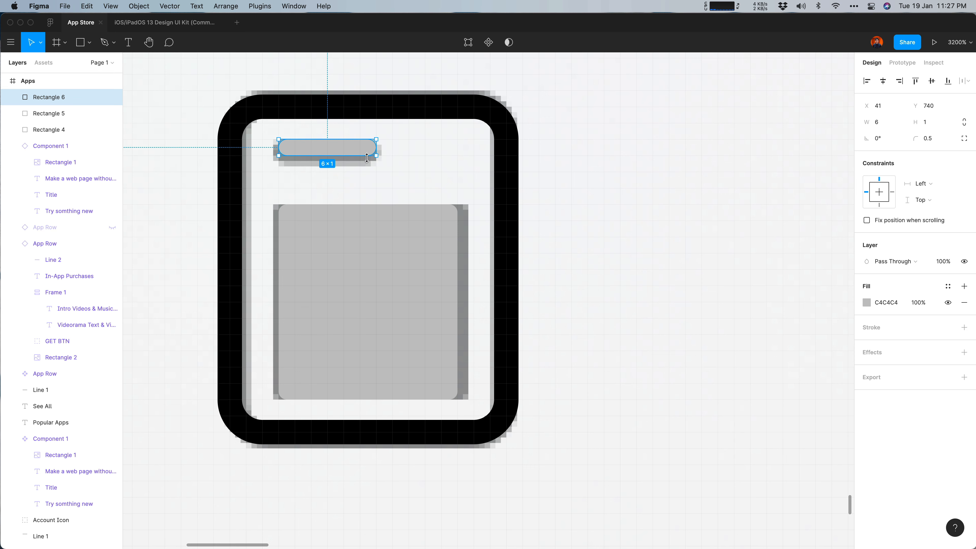
Extend the small bar's height to 2 over the reference bar and set its corner radius to 1
key("Down")
key("Up")
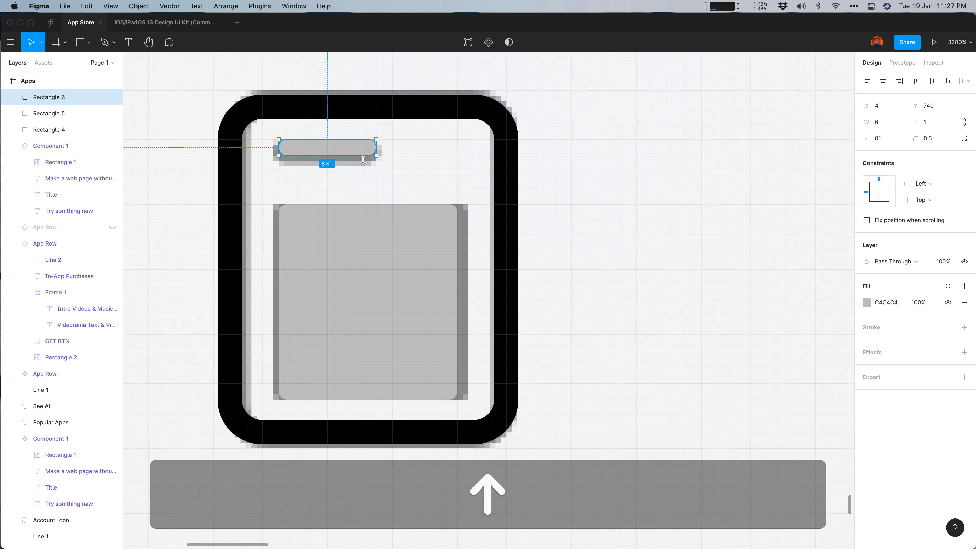
key("Down")
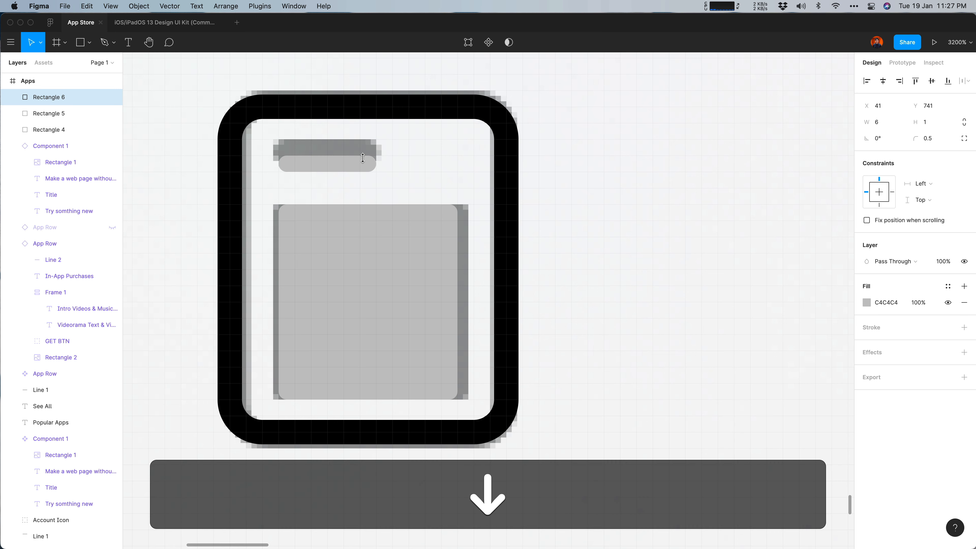
left_click_drag(363, 158, 360, 141)
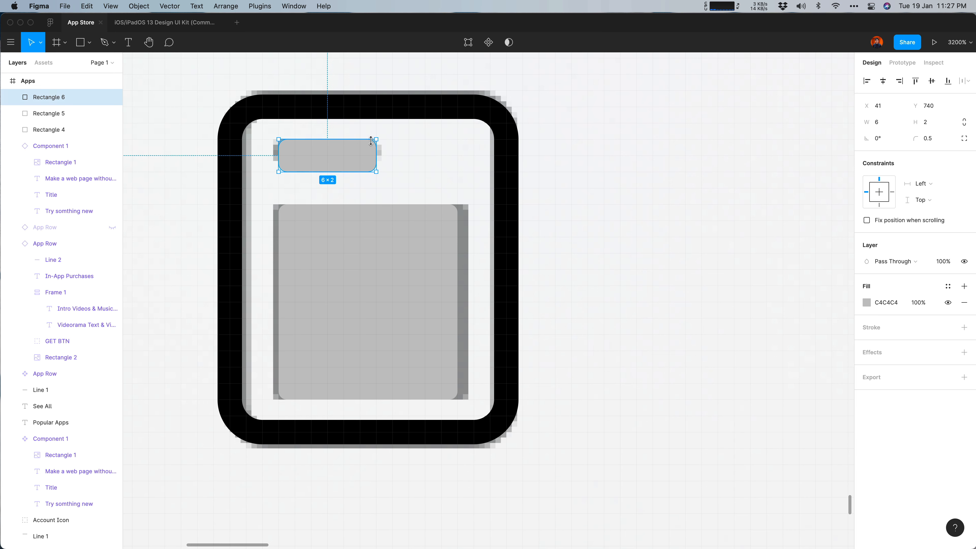
left_click(928, 139)
type("1")
key("Return")
left_click(551, 239)
Select the outline, inner rectangle and bar together and move them 20 px right, beside the reference Today icon
key("super+minus")
key("super+minus")
key("super+minus")
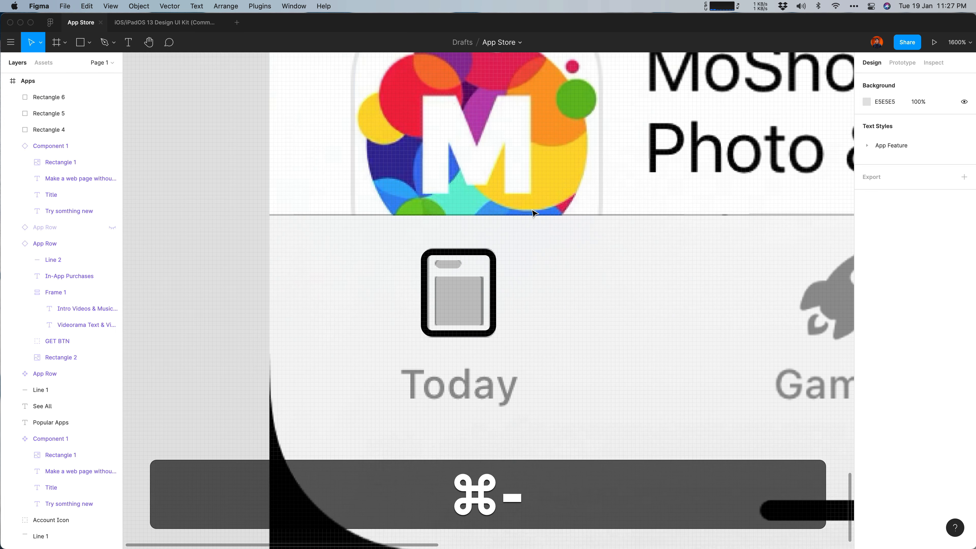
key("super+equal")
key("super+equal")
left_click(432, 222)
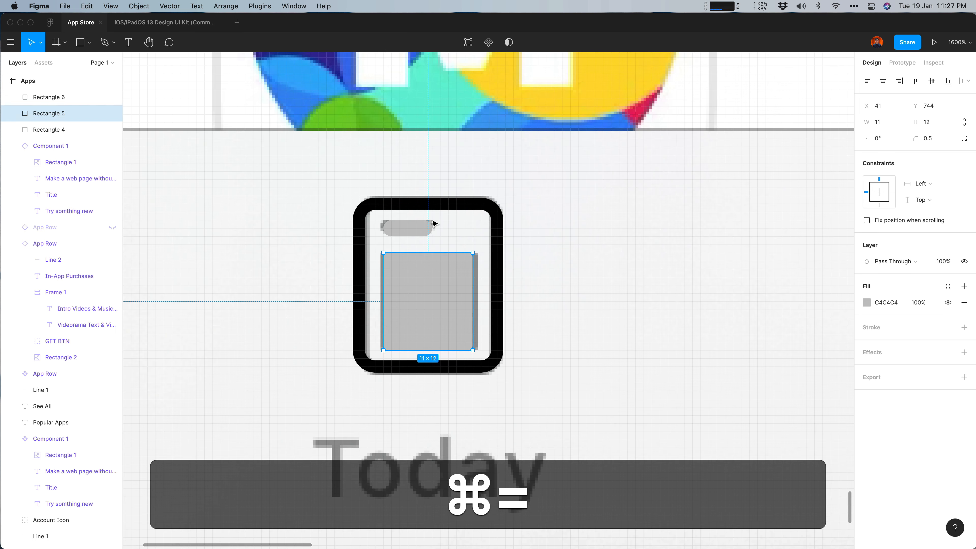
left_click(403, 225, "shift")
left_click(410, 203, "shift")
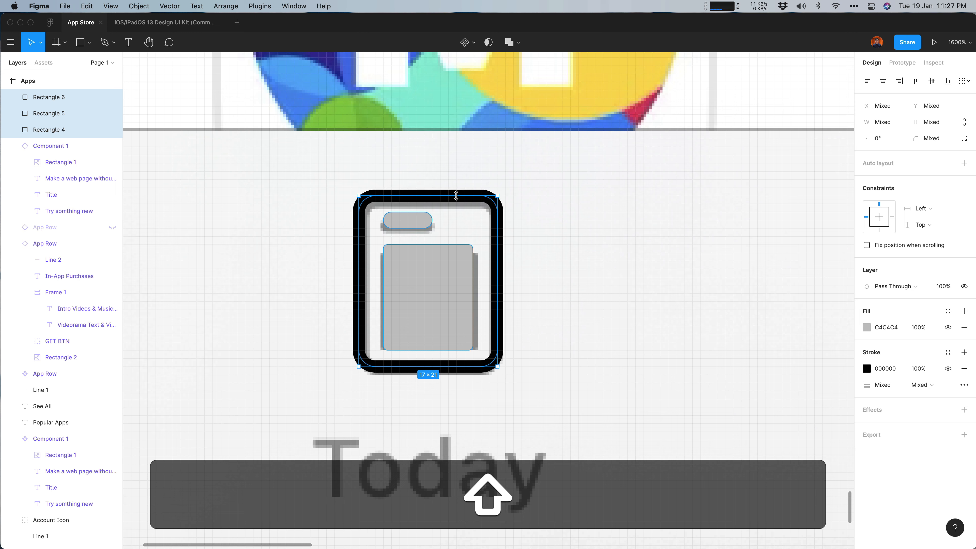
key("shift+Right")
key("shift+Right")
key("shift+Right")
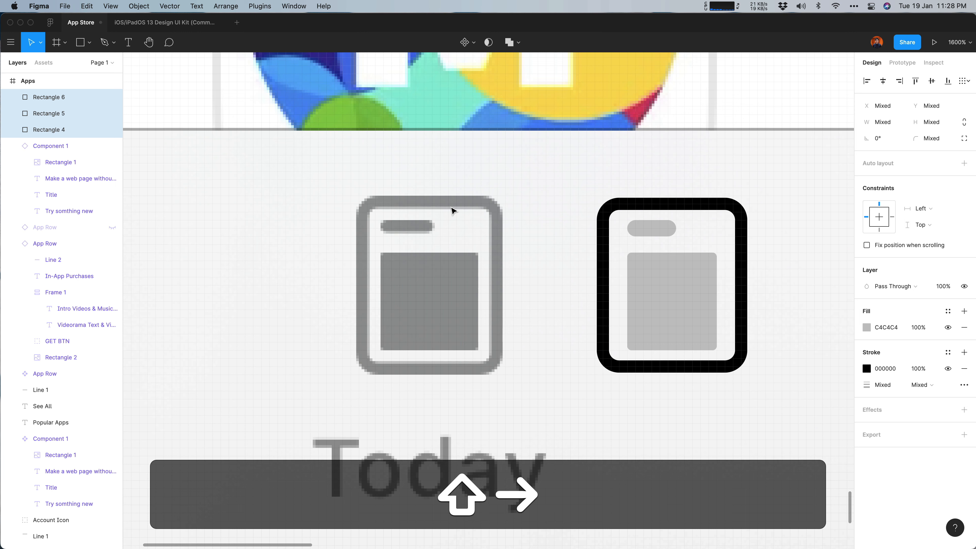
key("shift+Left")
left_click(590, 165)
Reduce the small bar's height to 1 and set its Y position to 740.5
left_click(569, 230)
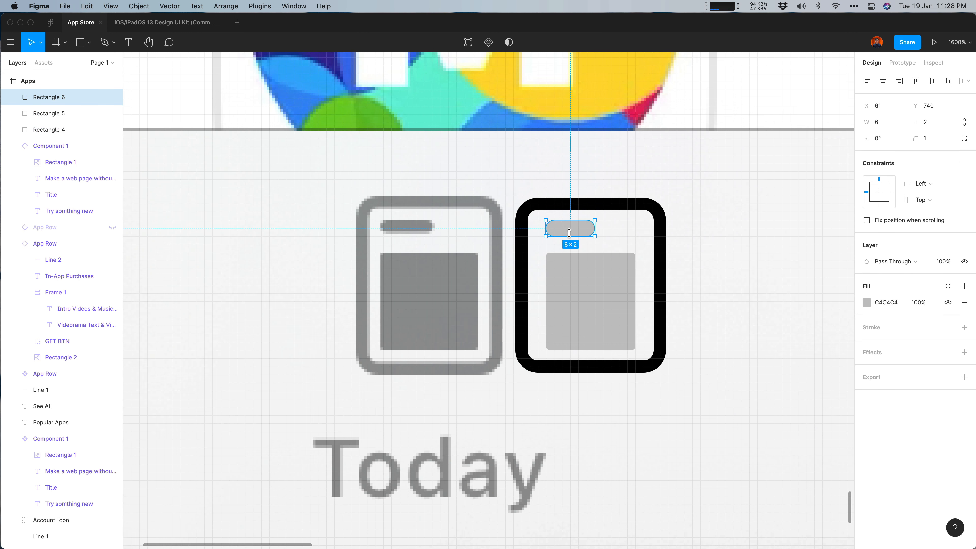
left_click_drag(568, 235, 569, 228)
left_click(711, 214)
left_click(586, 224)
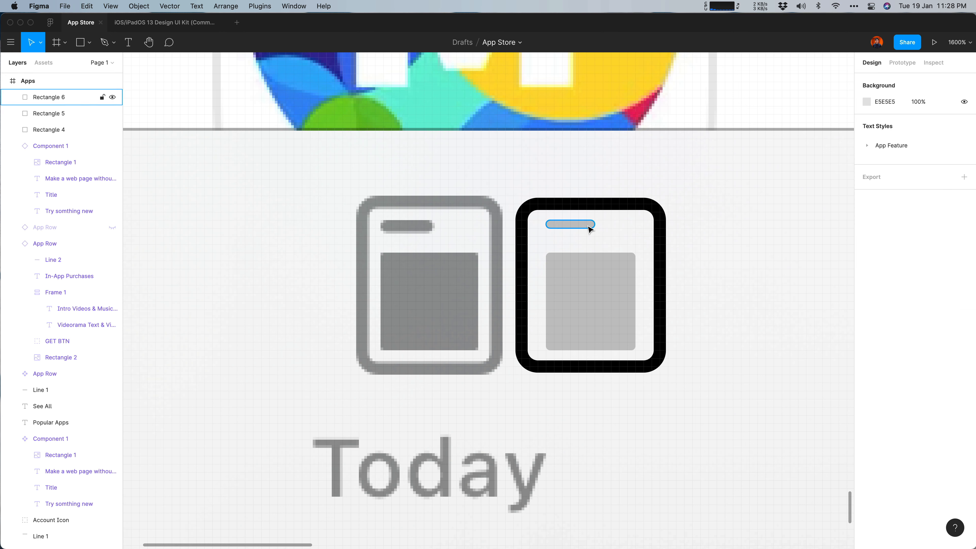
key("Down")
key("Up")
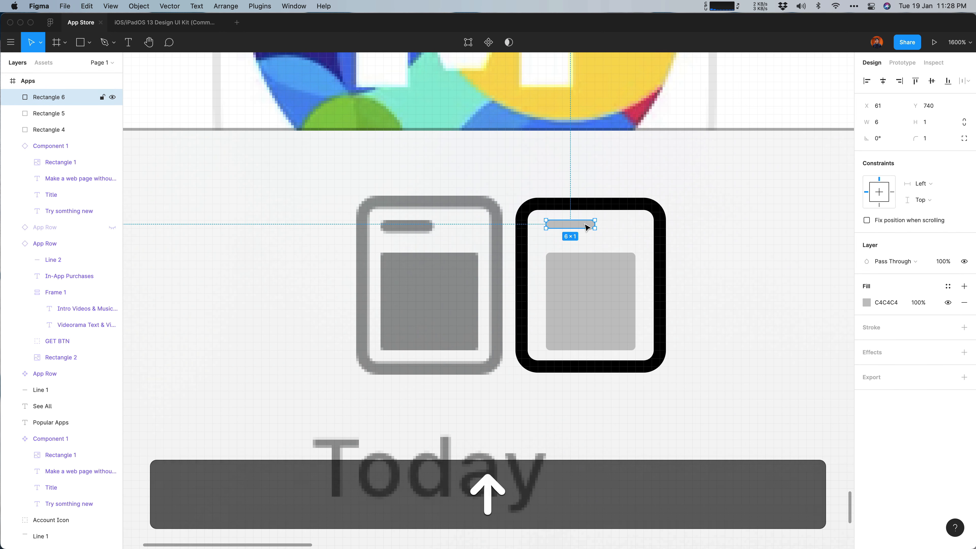
left_click(936, 107)
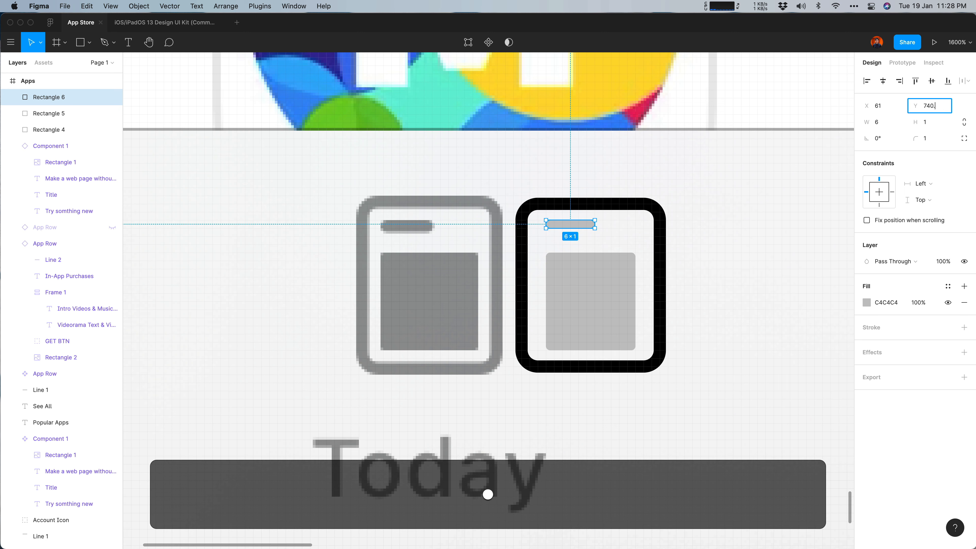
key("Up")
left_click(740, 204)
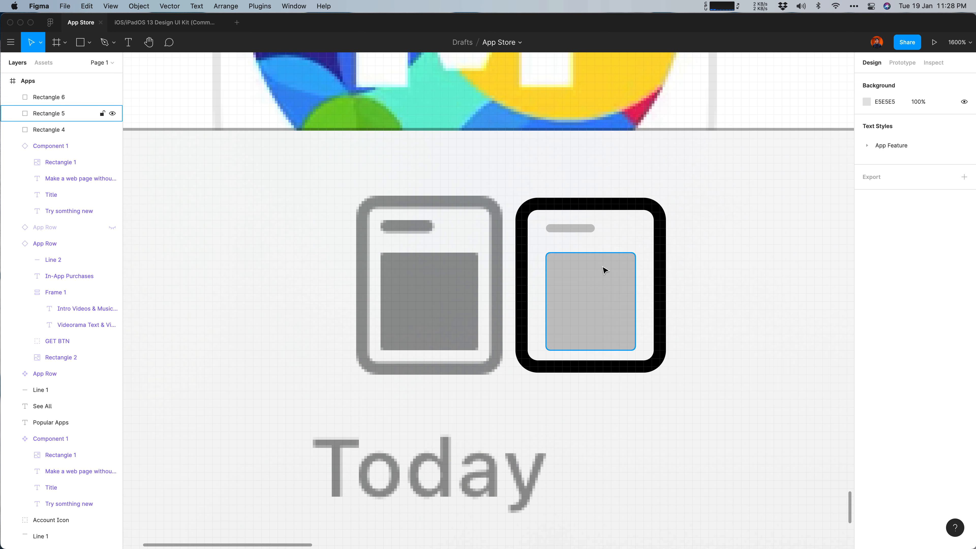
Set the large inner rectangle's corner radius to 0.3
left_click(618, 286)
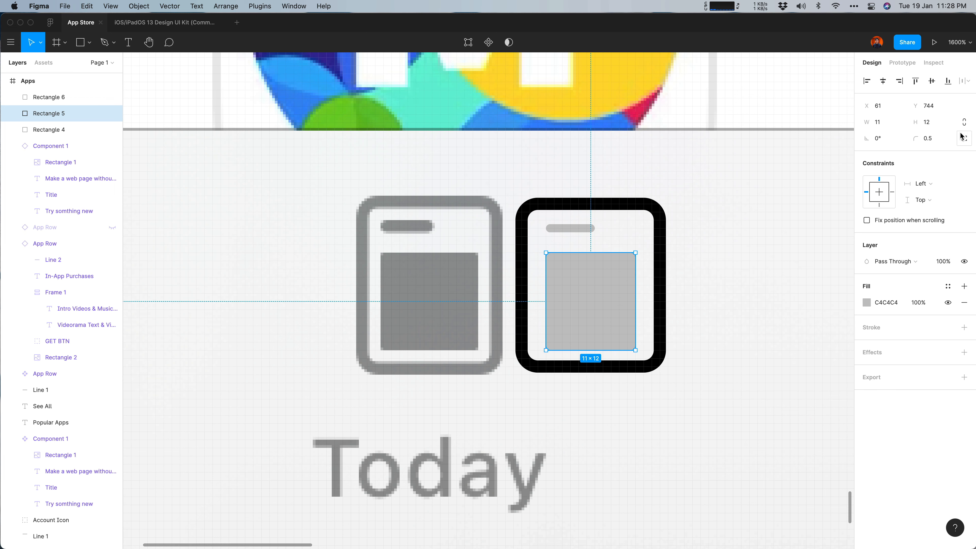
left_click(929, 138)
type("0.3")
key("Return")
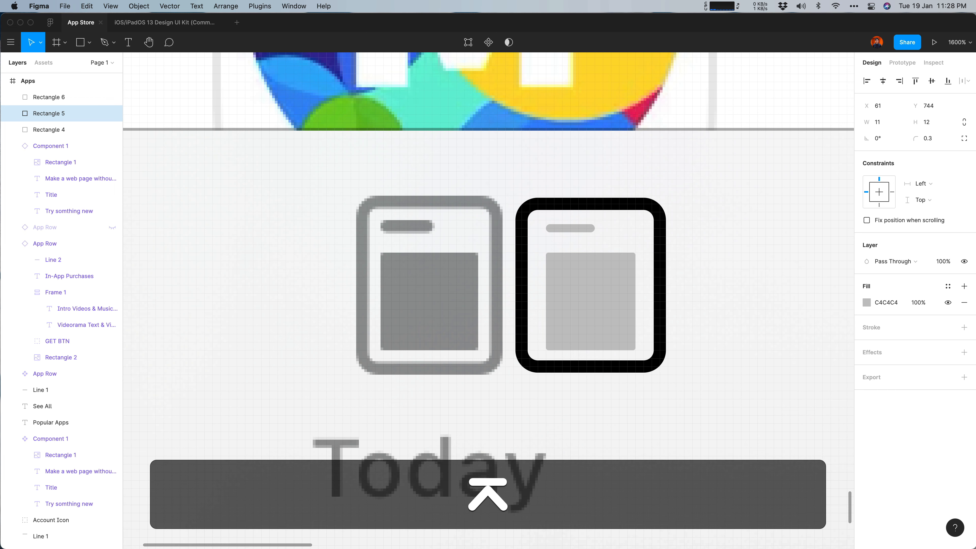
left_click(705, 262)
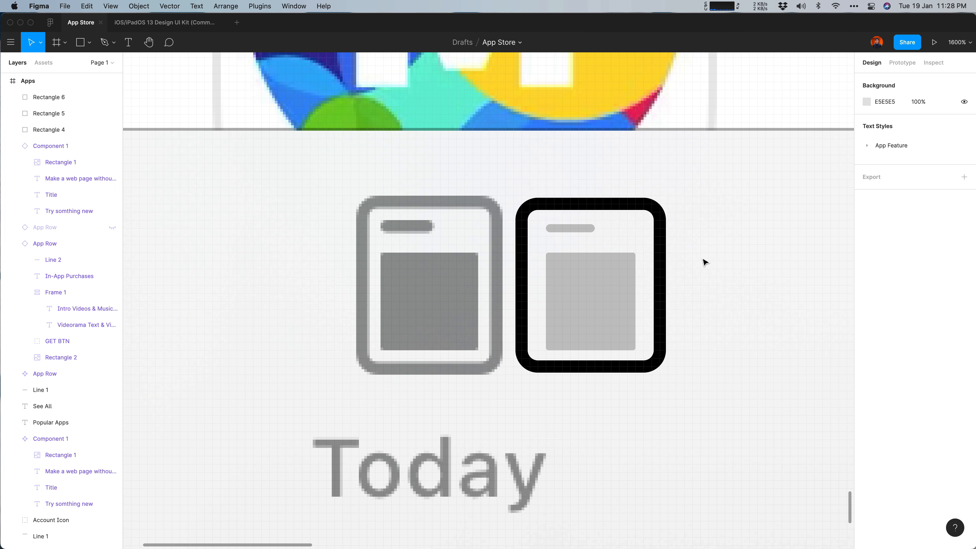
Fill the inner rectangle and the small bar with the grey 939595 sampled from the reference Today icon
left_click(601, 290)
left_click(576, 228, "shift")
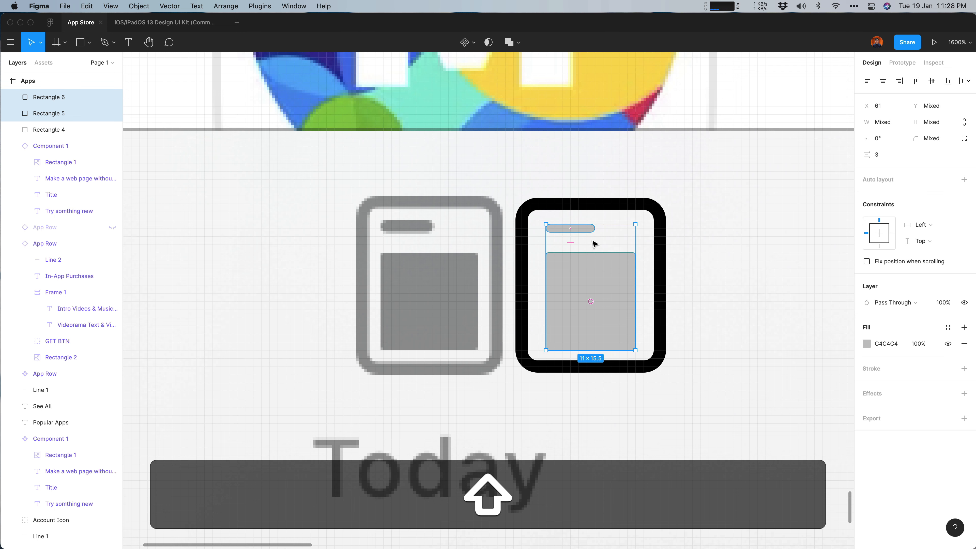
key("ctrl+c")
left_click(453, 279)
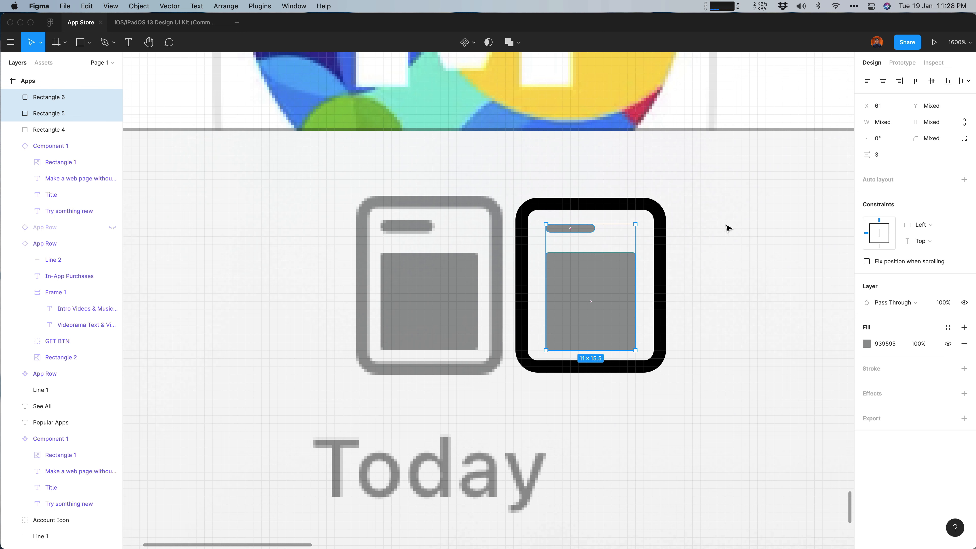
left_click(681, 242)
Change the icon outline's stroke color to the grey 939495 sampled from the reference Today icon
left_click(664, 240)
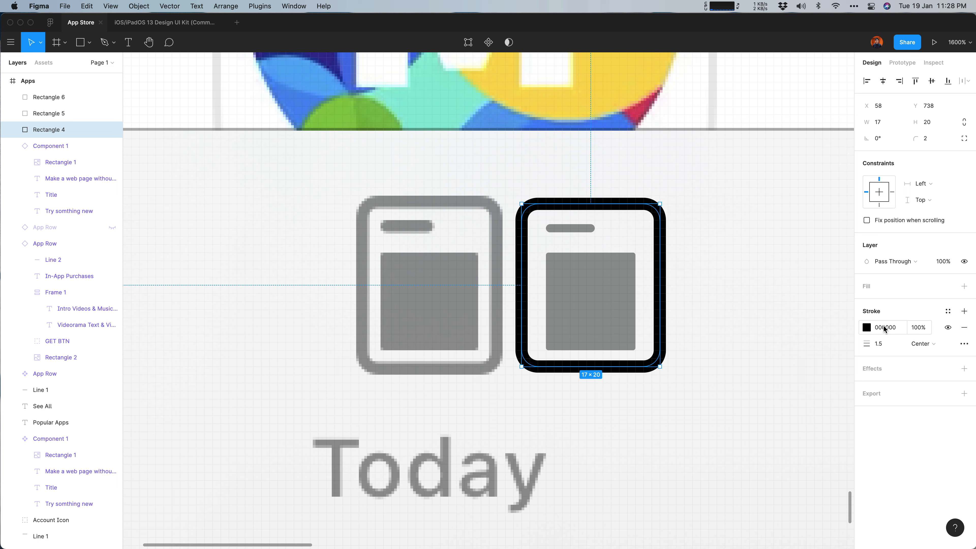
left_click(867, 327)
left_click(746, 435)
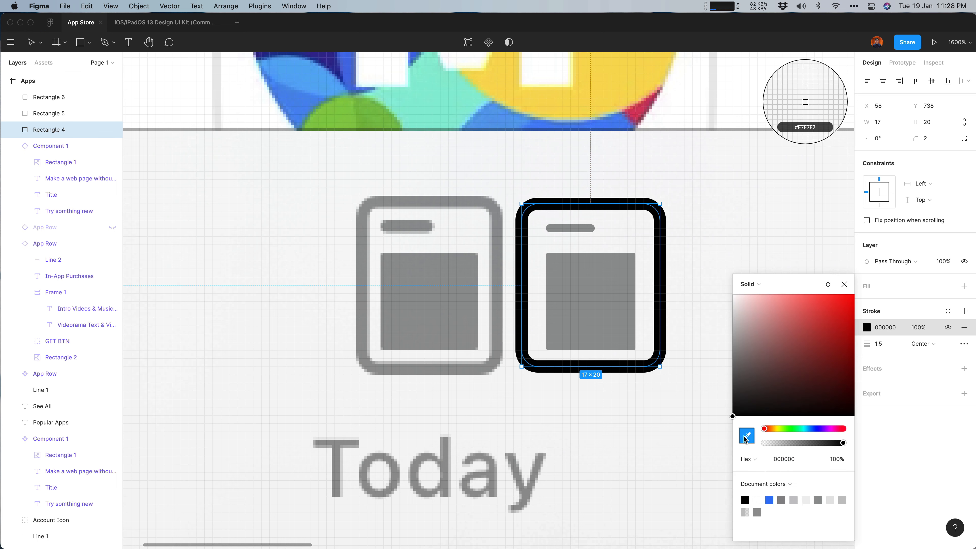
left_click(500, 296)
left_click(766, 216)
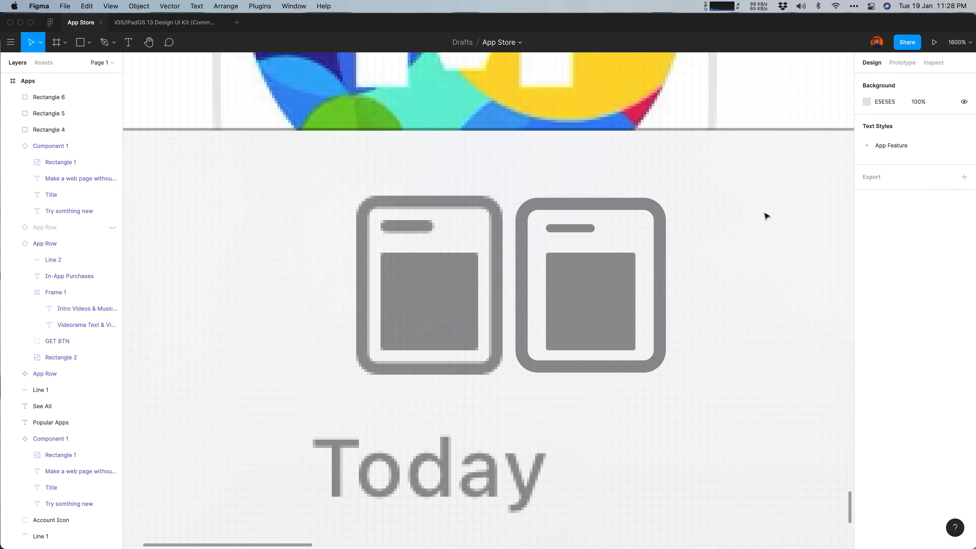
Move all three shapes of the drawn Today icon back over the reference icon
left_click_drag(713, 195, 518, 367)
left_click_drag(583, 312, 422, 312)
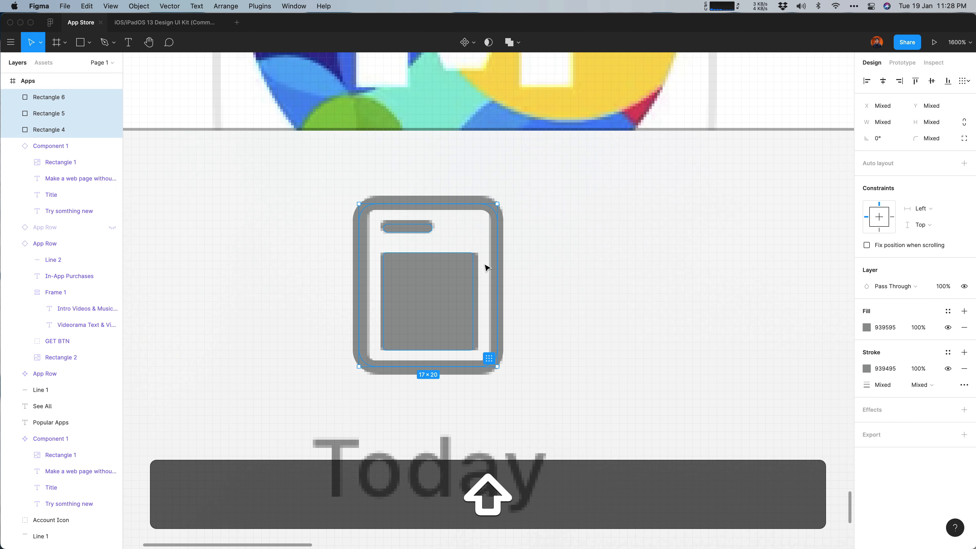
Start tracing the reference Games rocket with the Pen tool, placing the first anchor point at the tip of its nose
left_click_drag(623, 269, 377, 281)
left_click_drag(663, 337, 215, 302)
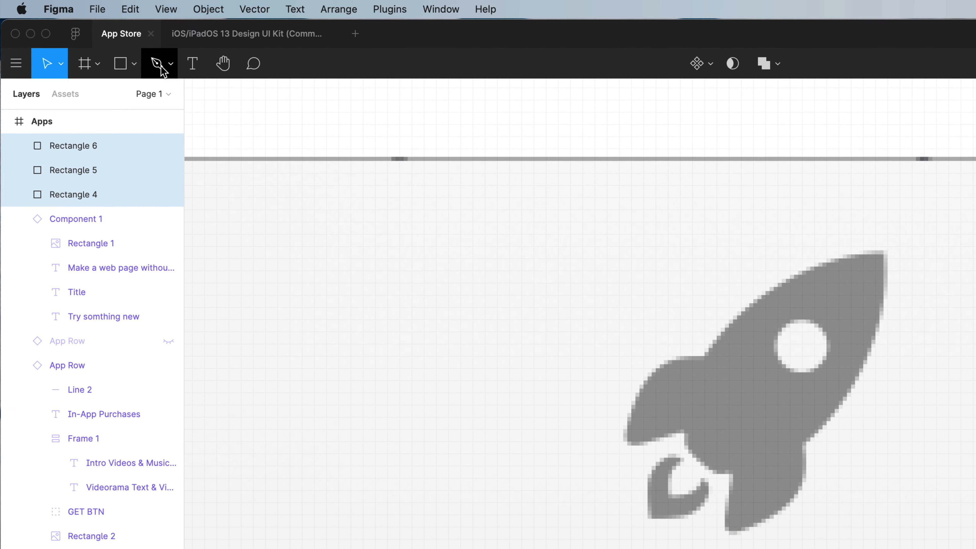
left_click(109, 47)
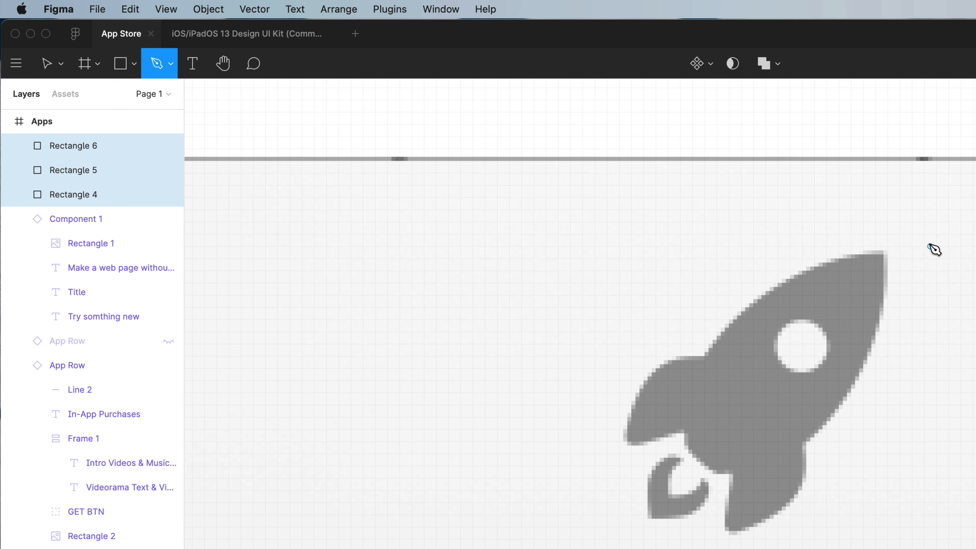
left_click(893, 253)
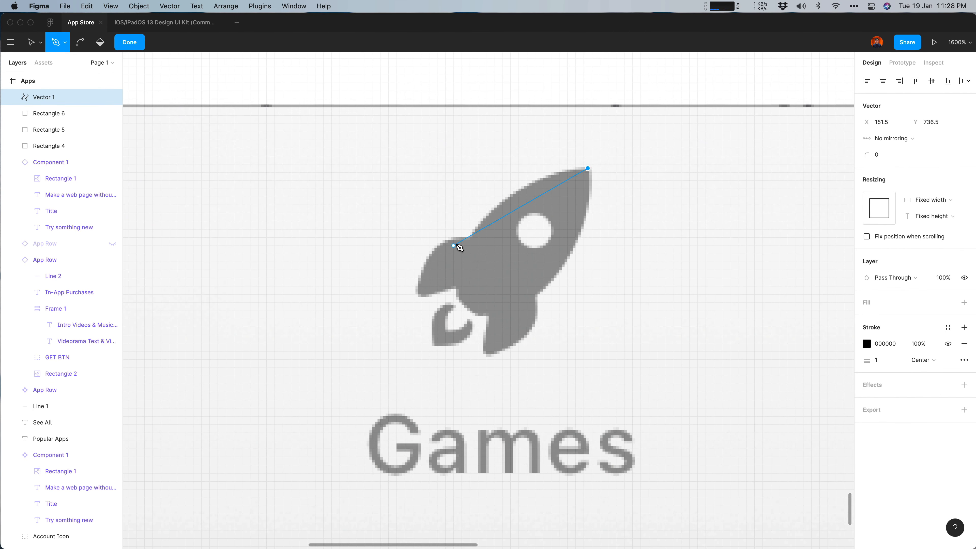
Trace the rocket body with straight Pen segments through the fin corners and tail notch, closing the path at the nose tip
left_click(469, 238)
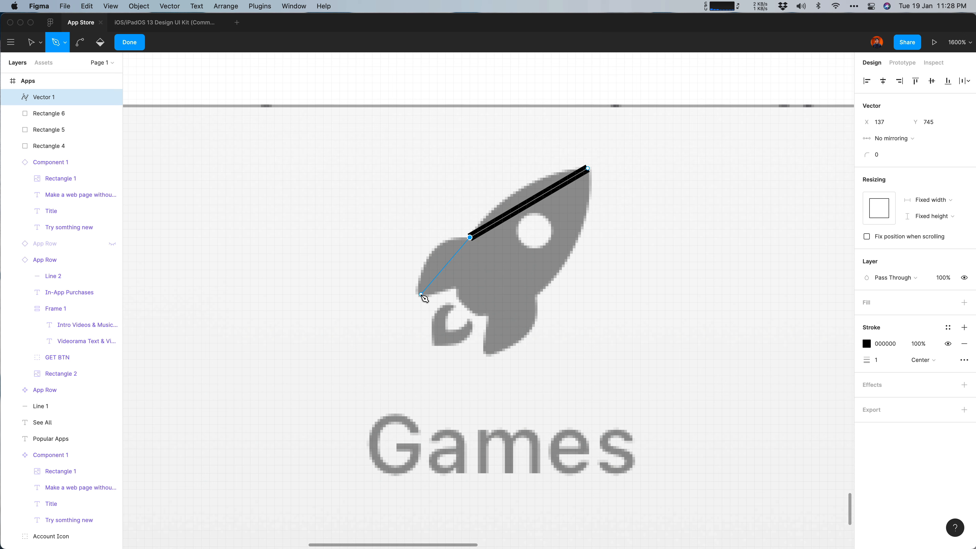
left_click(418, 294)
left_click(453, 286)
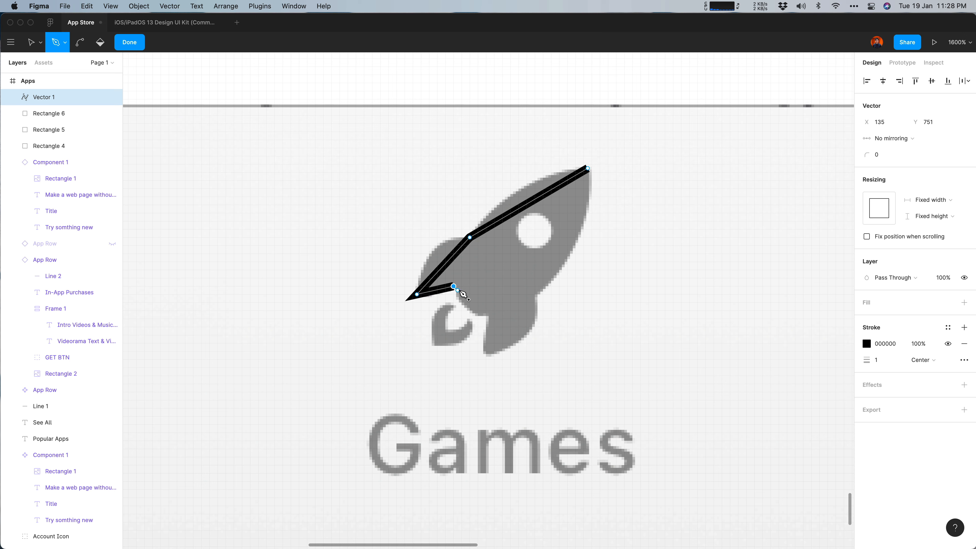
left_click(486, 315)
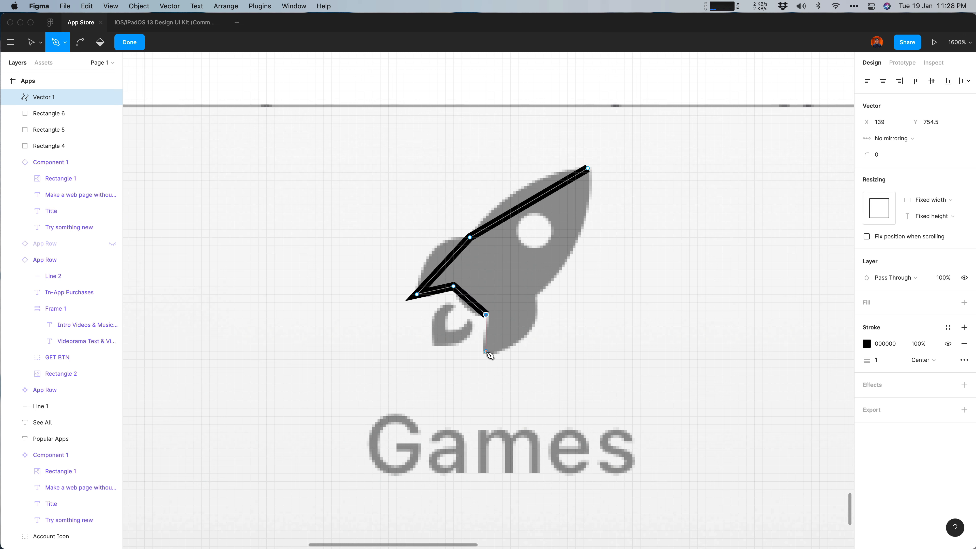
left_click(487, 351)
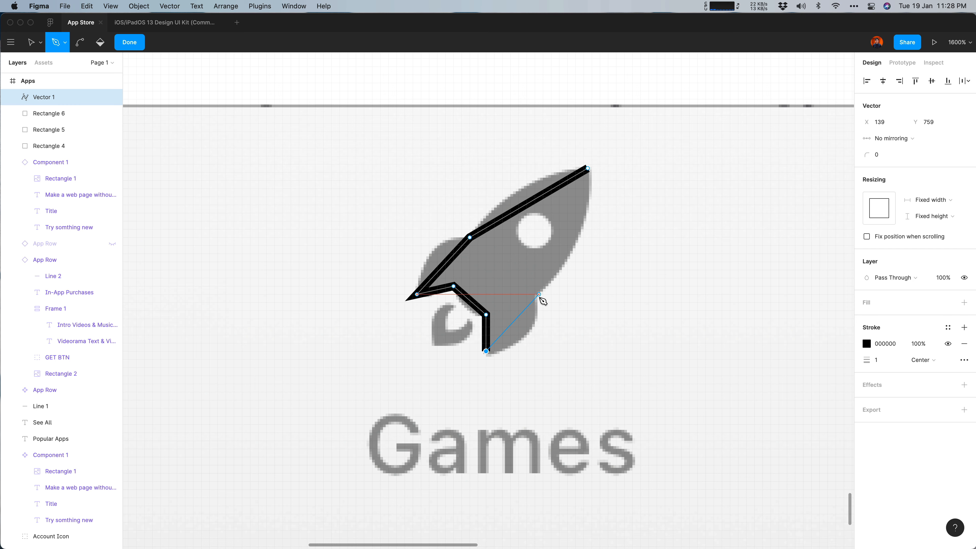
left_click(535, 294)
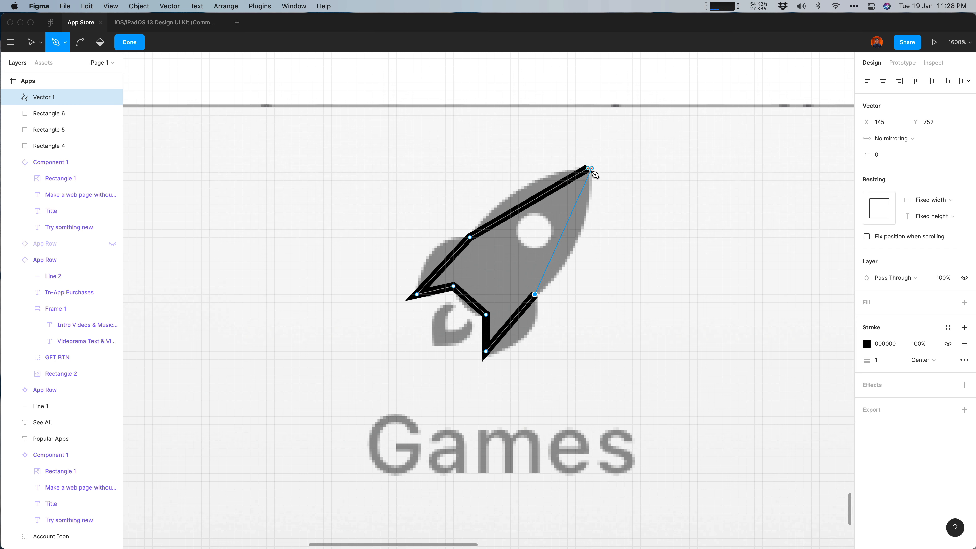
left_click(587, 169)
Bend the anchor joining the nose and left fin so both adjacent edges curve along the reference, with independent handles
key("equal")
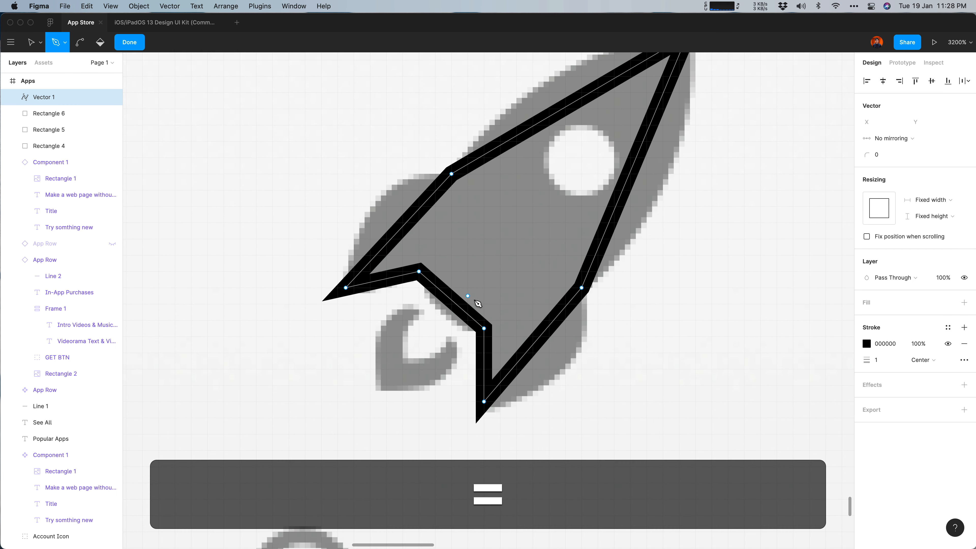
scroll(477, 303, "up", 5)
scroll(478, 303, "right", 5)
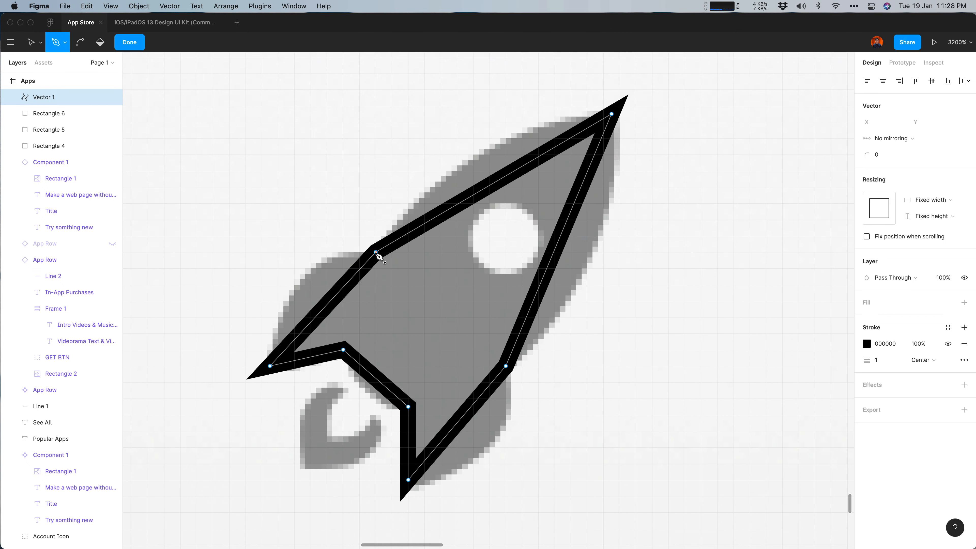
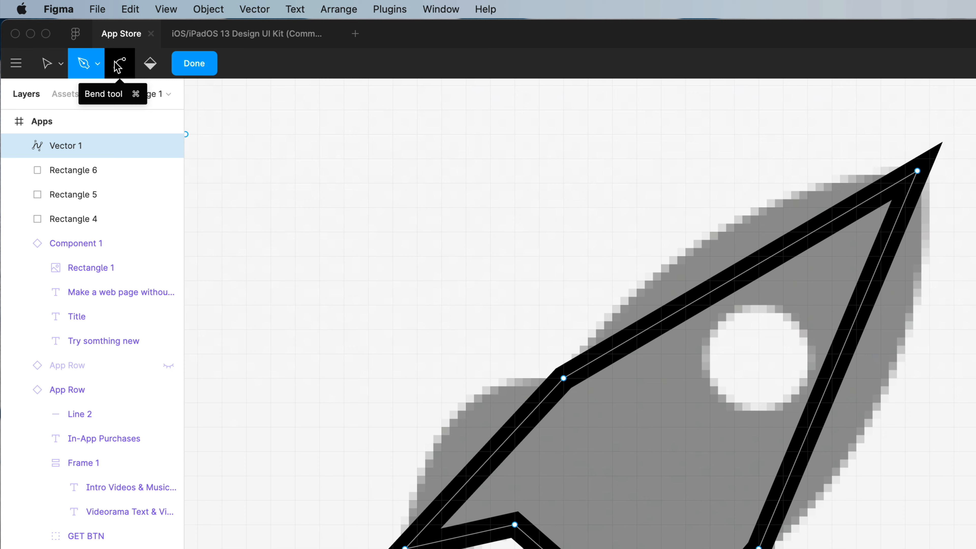
left_click(98, 64)
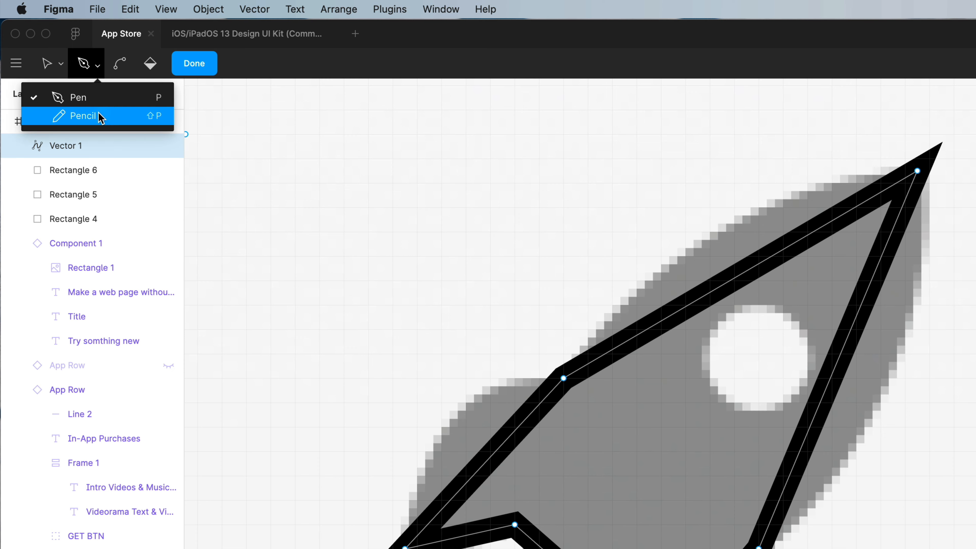
left_click(47, 66)
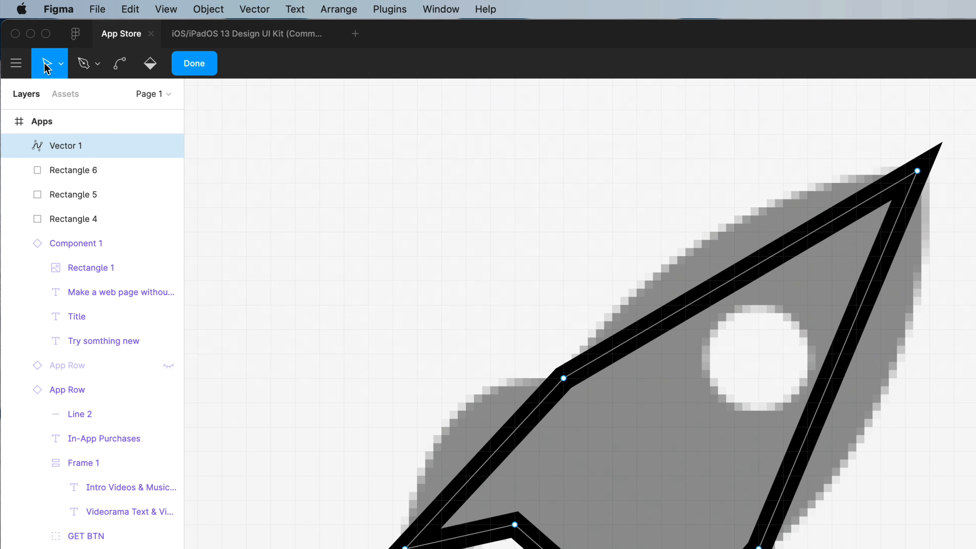
left_click(54, 64)
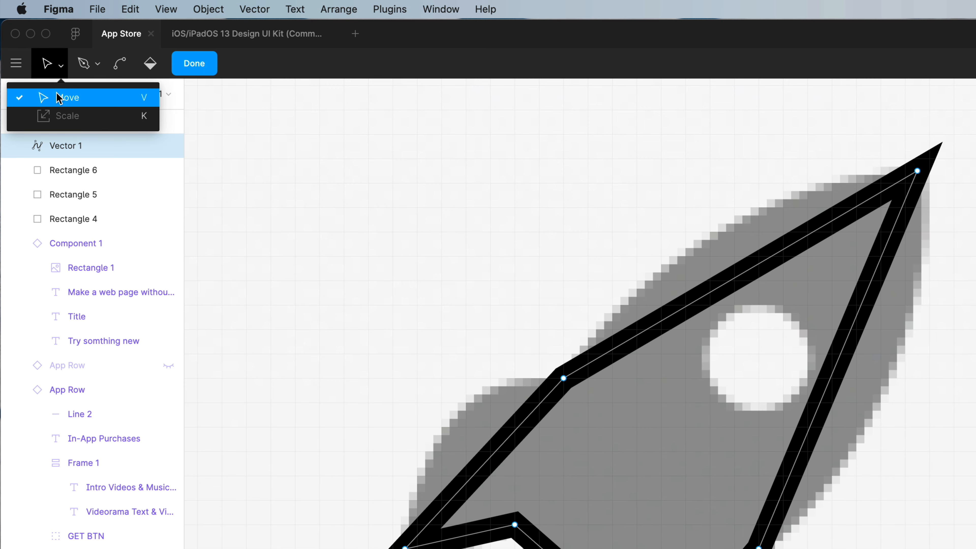
left_click(120, 65)
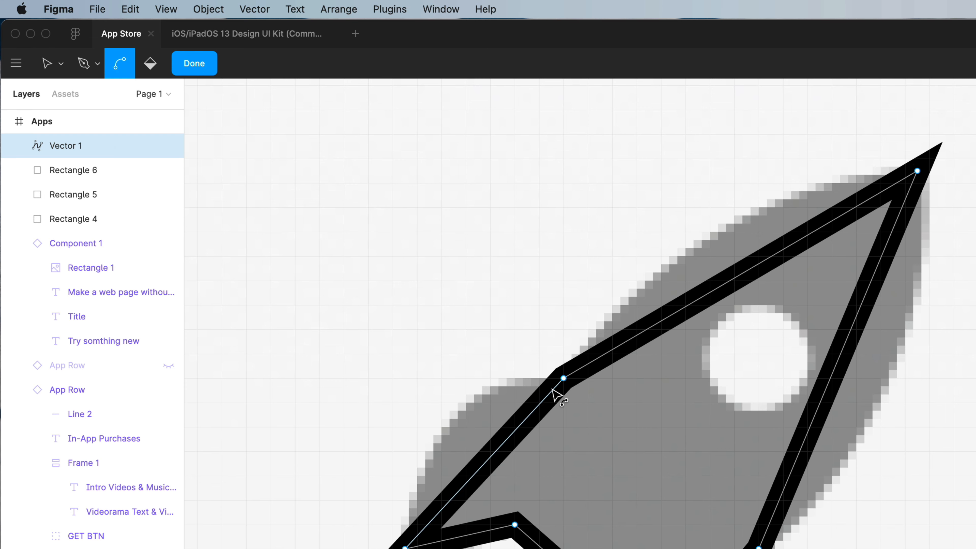
left_click_drag(563, 379, 704, 224)
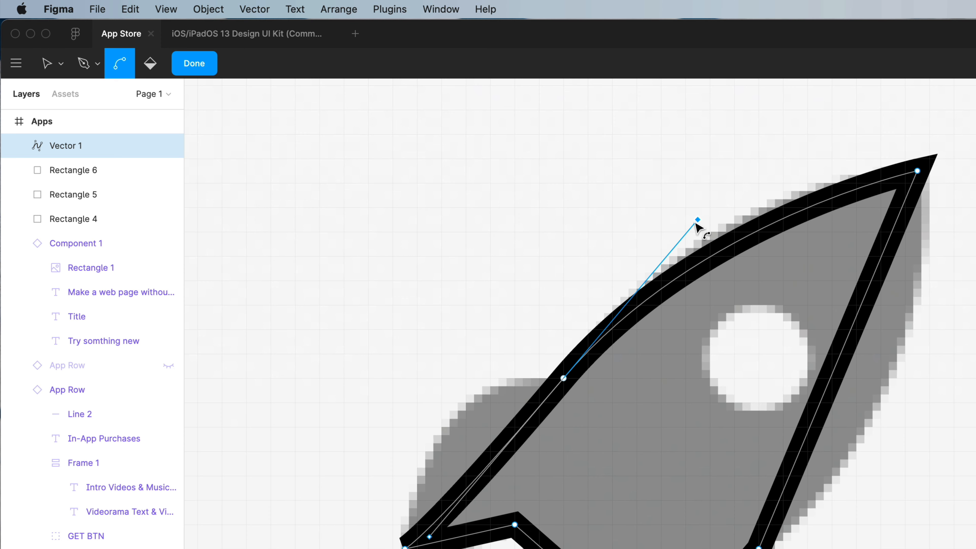
left_click_drag(430, 537, 417, 391)
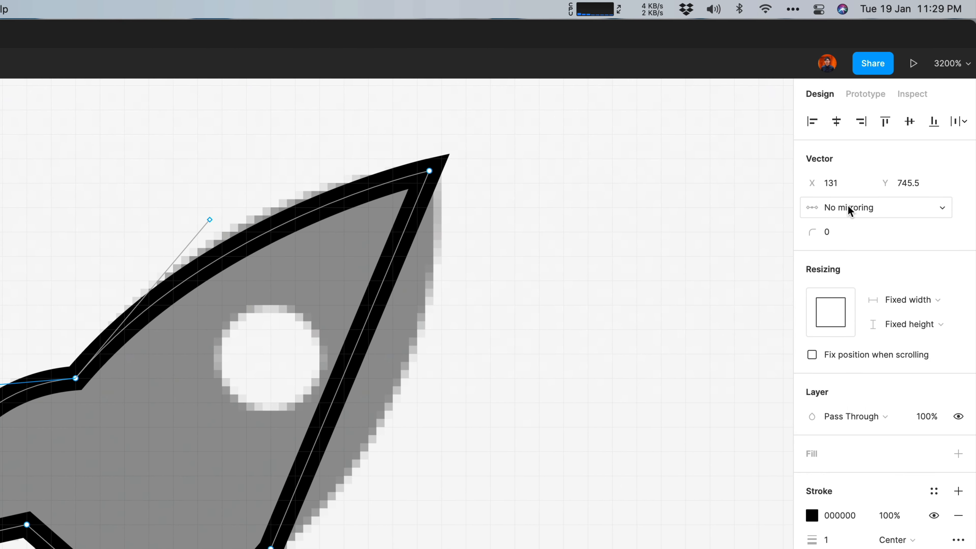
left_click(860, 209)
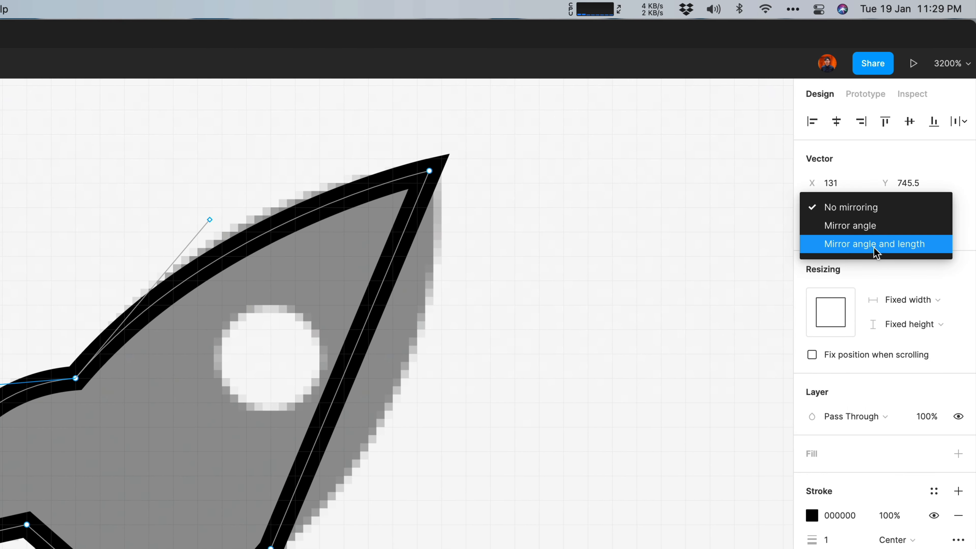
left_click(862, 161)
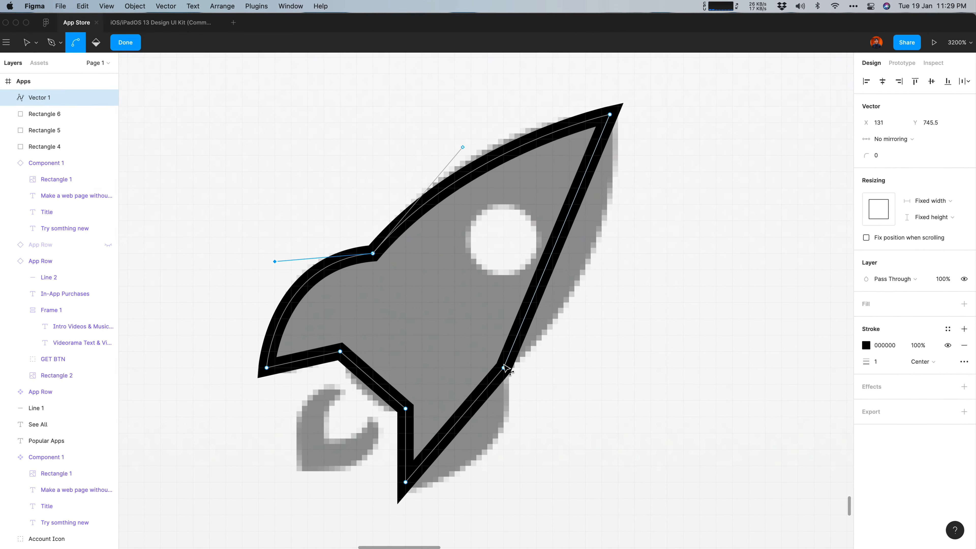
Bend the anchor joining the body and lower-right fin, shaping the body's right side and the fin's outer edge to the reference
left_click(503, 367)
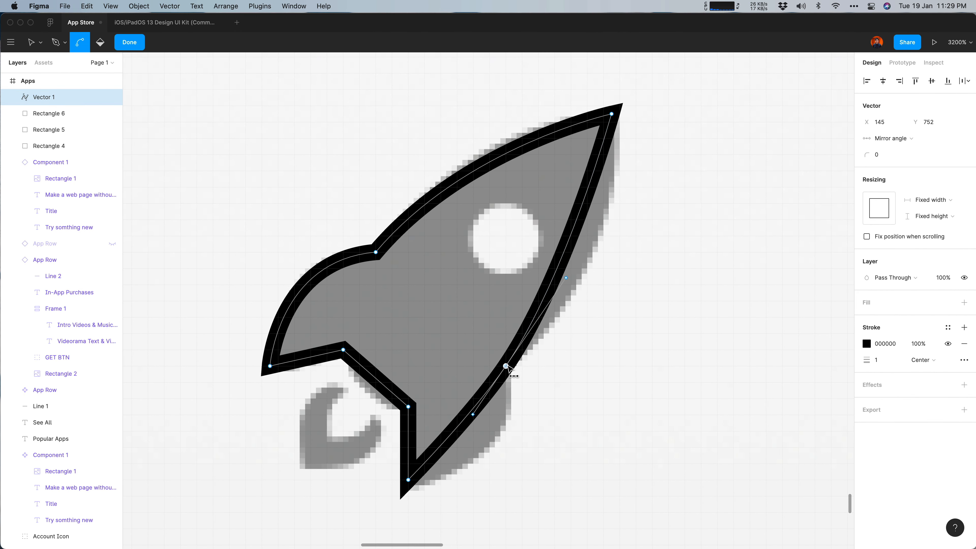
left_click_drag(567, 277, 612, 286)
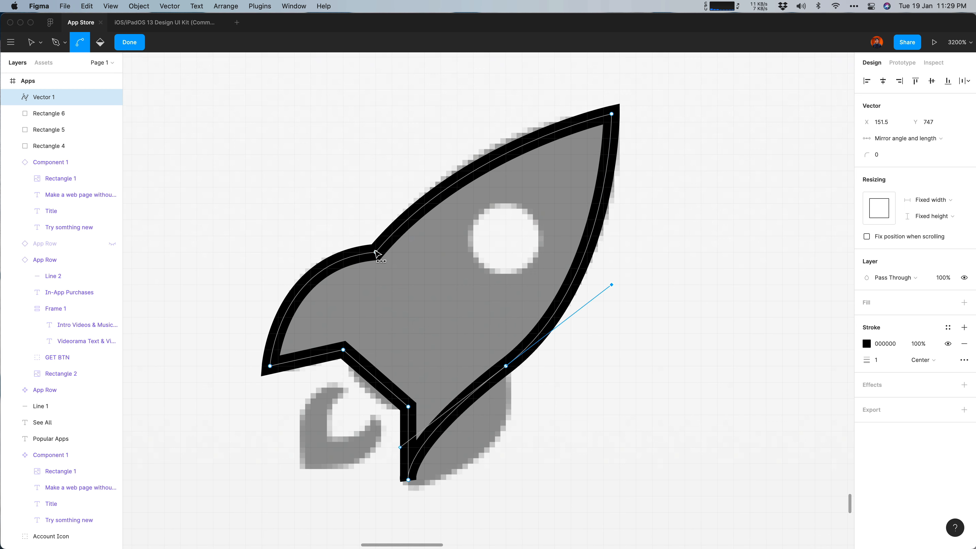
left_click(375, 252)
key("super+z")
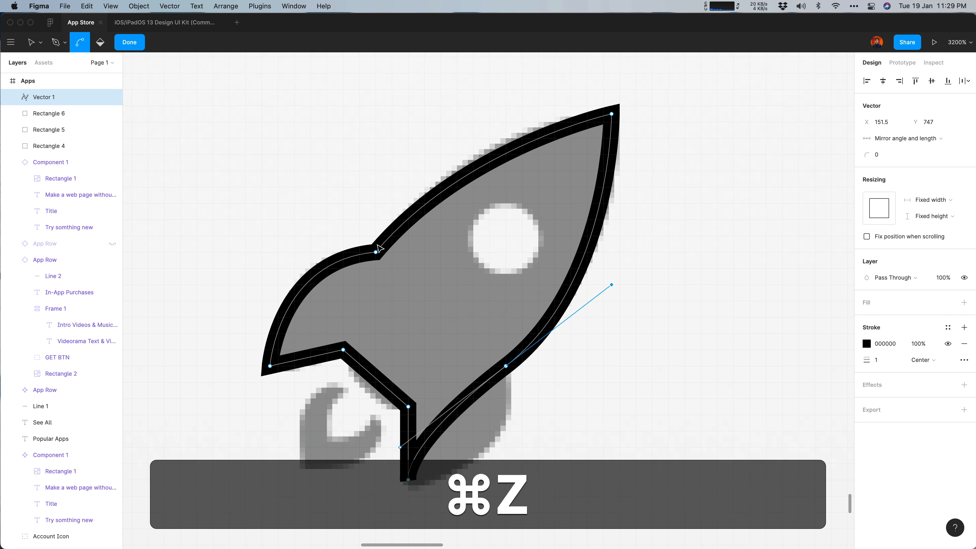
key("v")
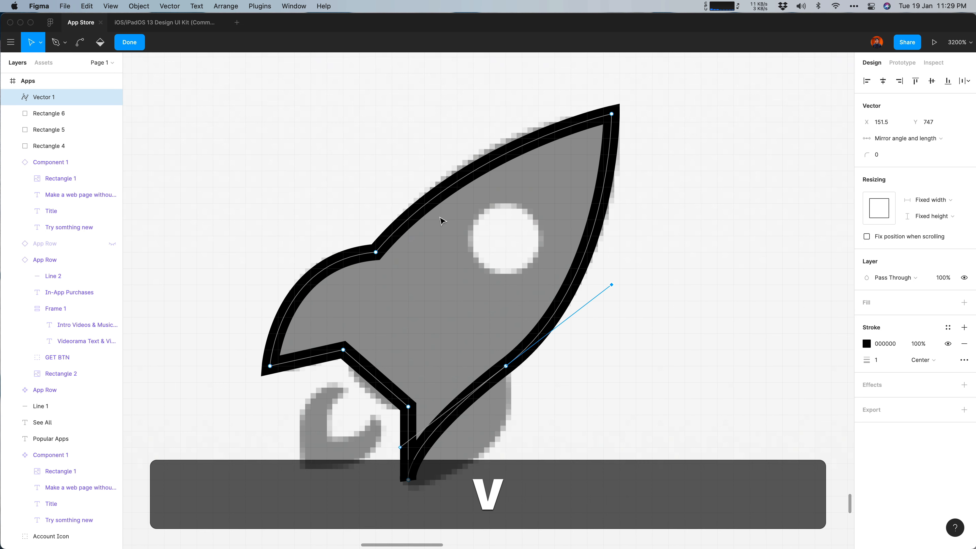
left_click(376, 252)
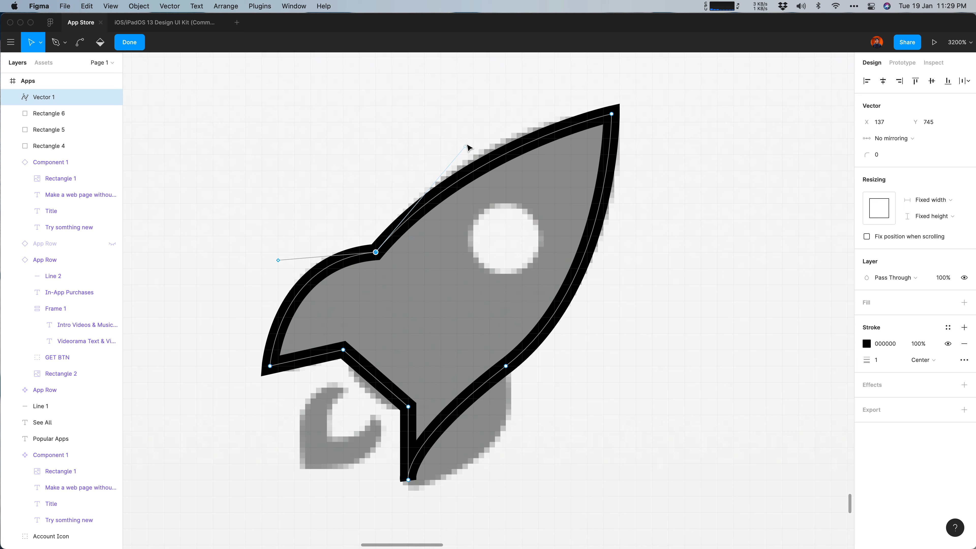
left_click_drag(505, 365, 615, 270)
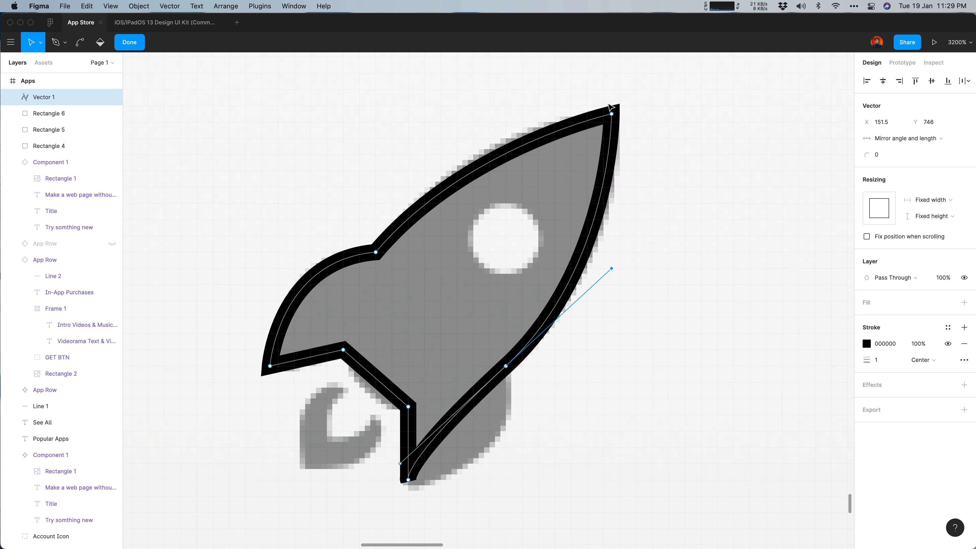
left_click(505, 366)
left_click_drag(402, 467, 513, 471)
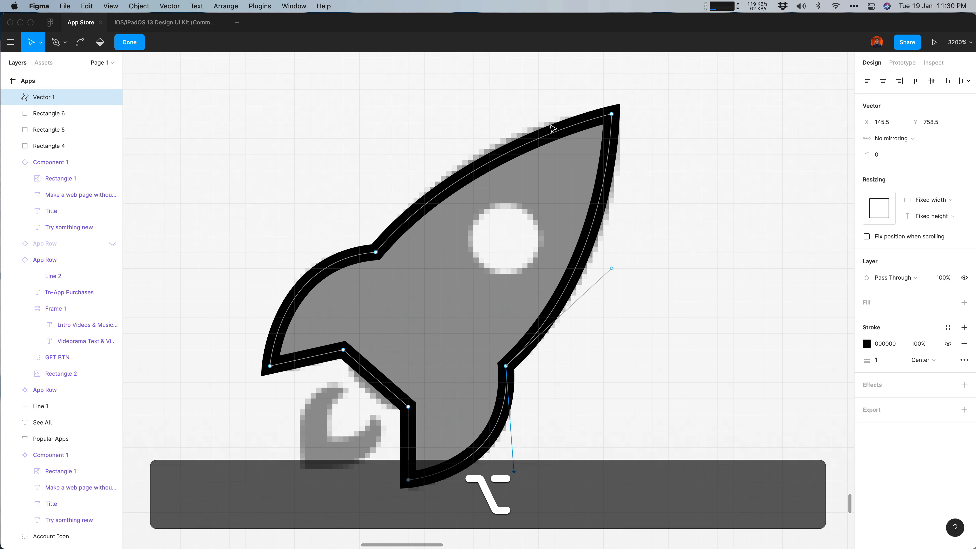
Bend the rocket's nose tip anchor and adjust its two handles separately so both sides follow the reference
left_click(612, 114)
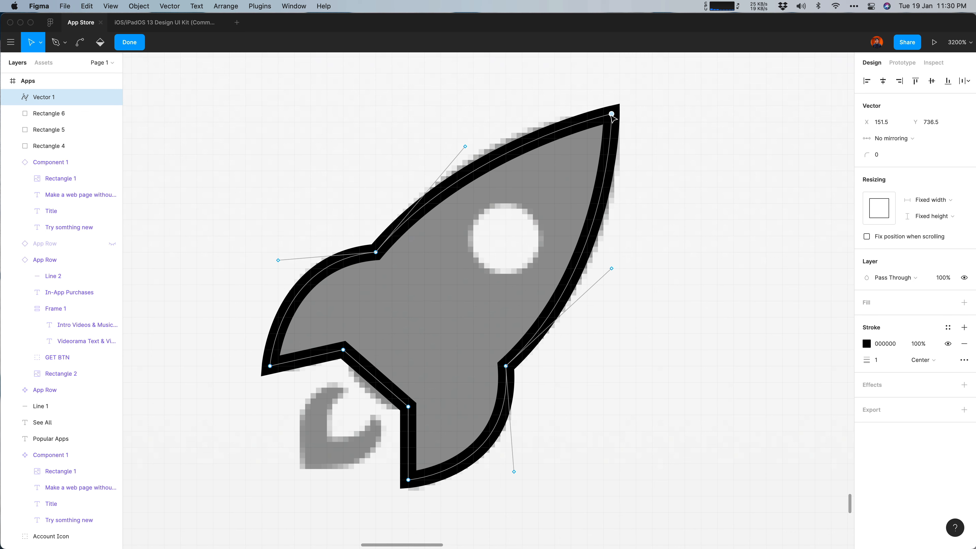
left_click(79, 42)
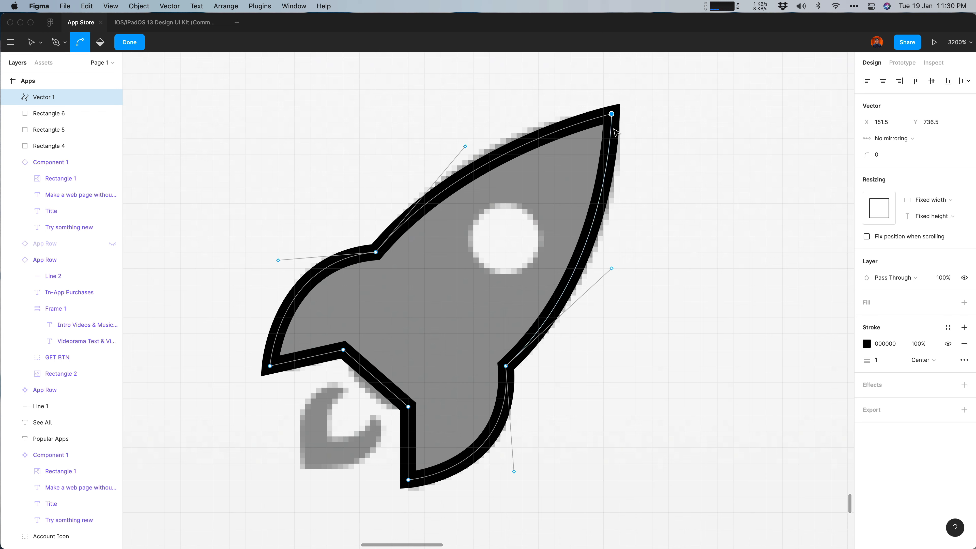
left_click_drag(612, 114, 620, 154)
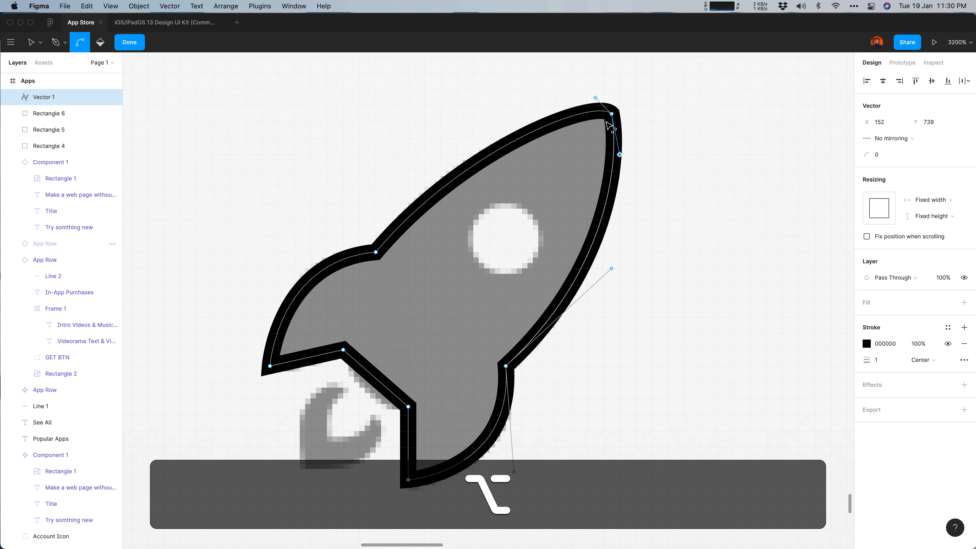
left_click_drag(596, 98, 570, 114)
left_click(625, 305)
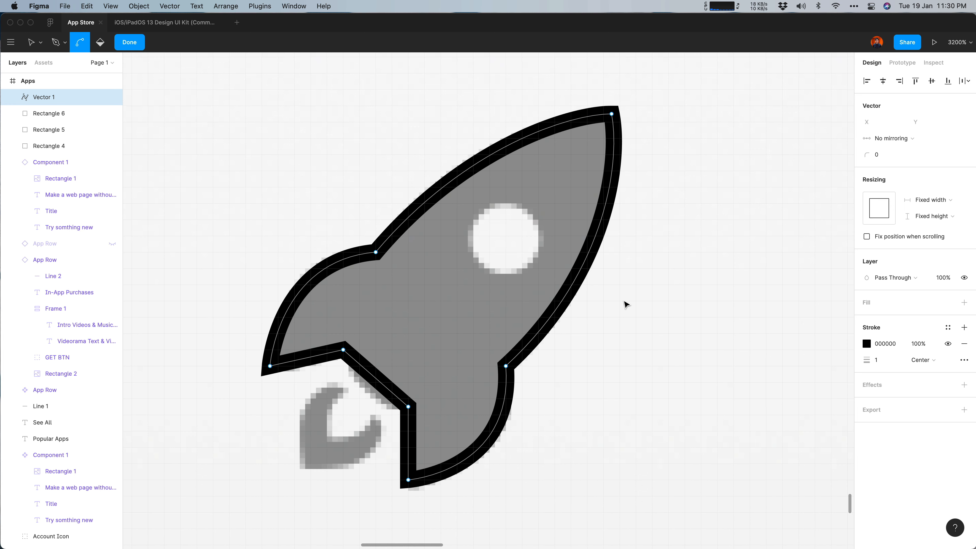
Bend the two inner tail anchors so the edges between the fins curve, and finish editing the rocket body path
scroll(625, 305, "down", 2)
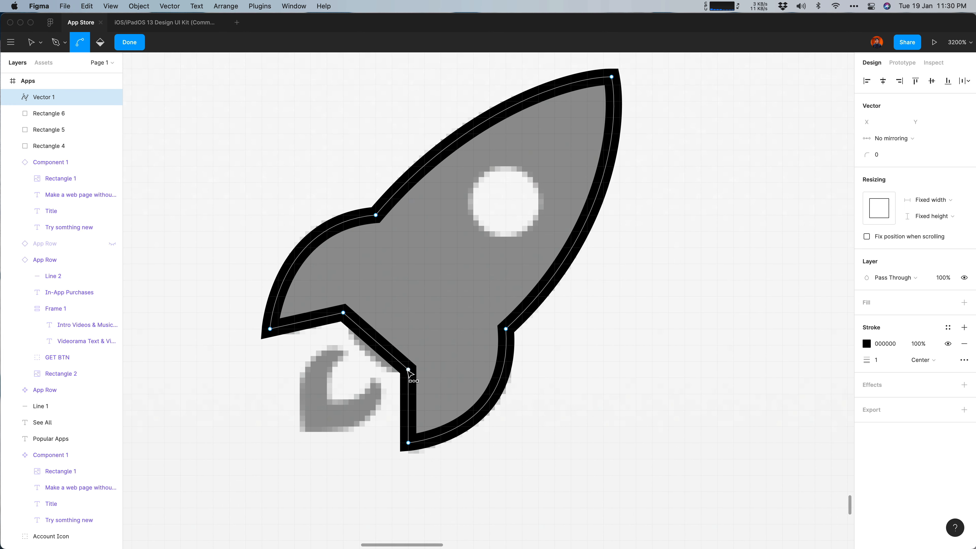
left_click_drag(408, 369, 419, 396)
left_click_drag(343, 313, 383, 371)
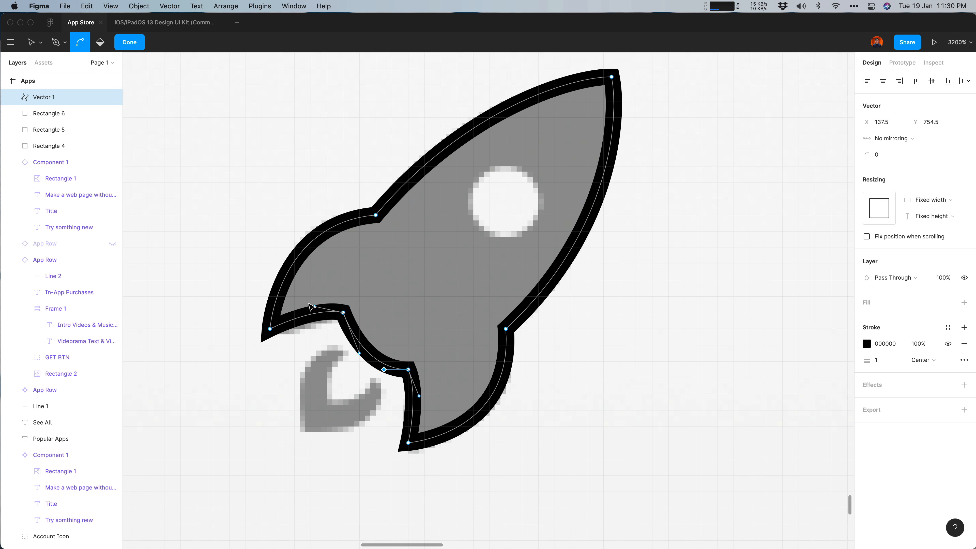
left_click(314, 386)
left_click(131, 42)
left_click(242, 171)
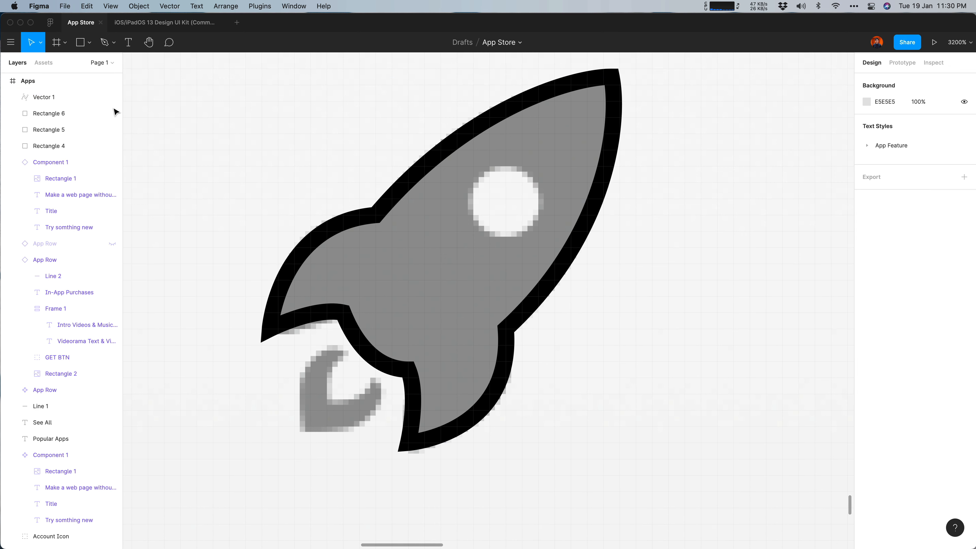
left_click(69, 99)
left_click(680, 246)
Trace the flame below the rocket as a separate closed four-point path with straight Pen segments
left_click(103, 43)
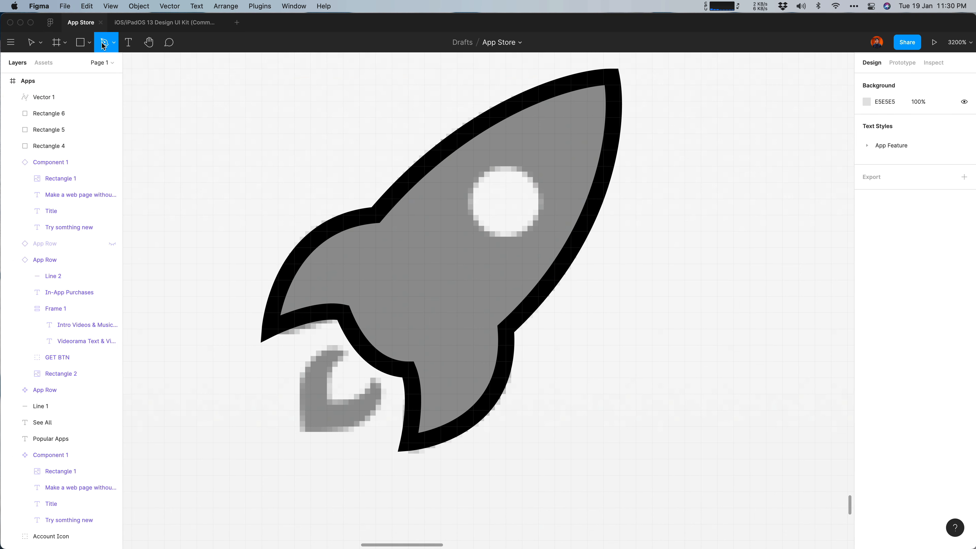
left_click(343, 353)
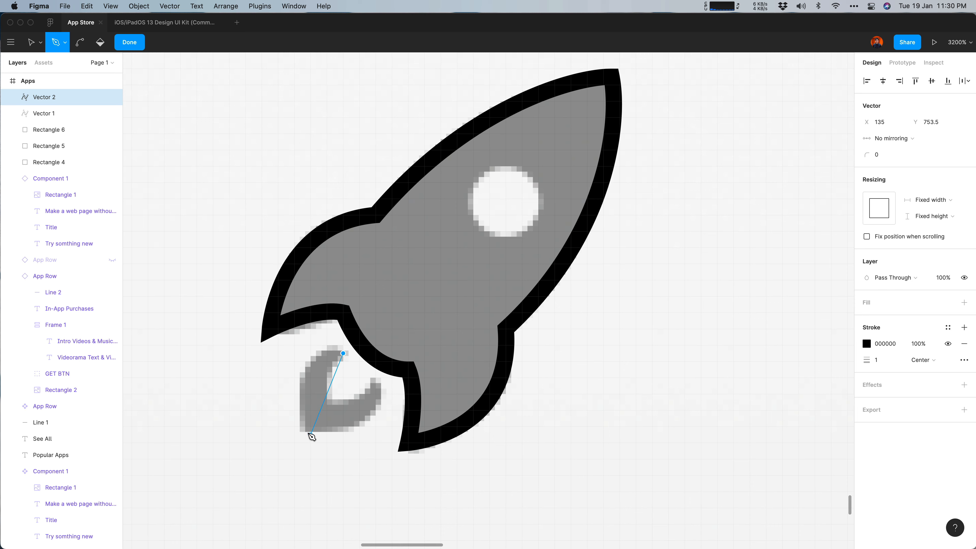
left_click(303, 434)
left_click(376, 386)
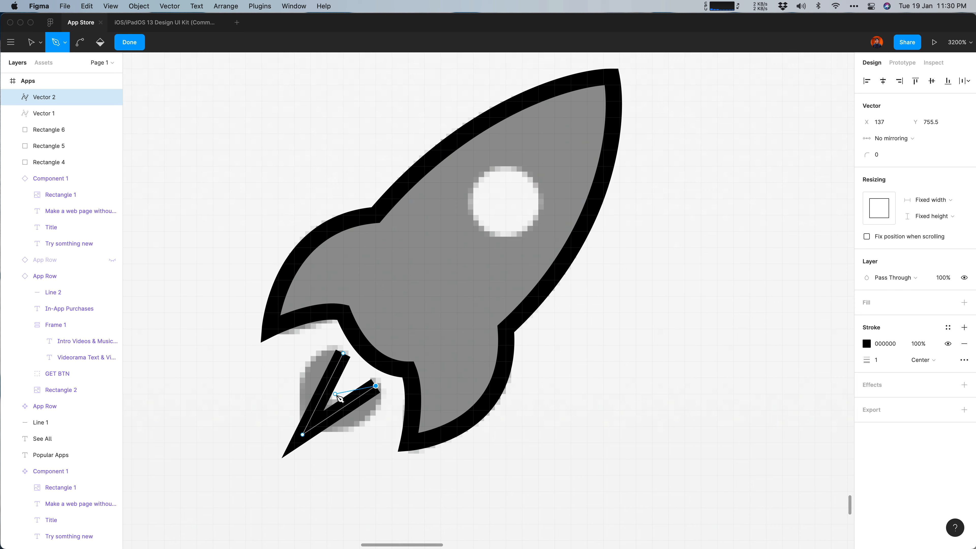
left_click(336, 402)
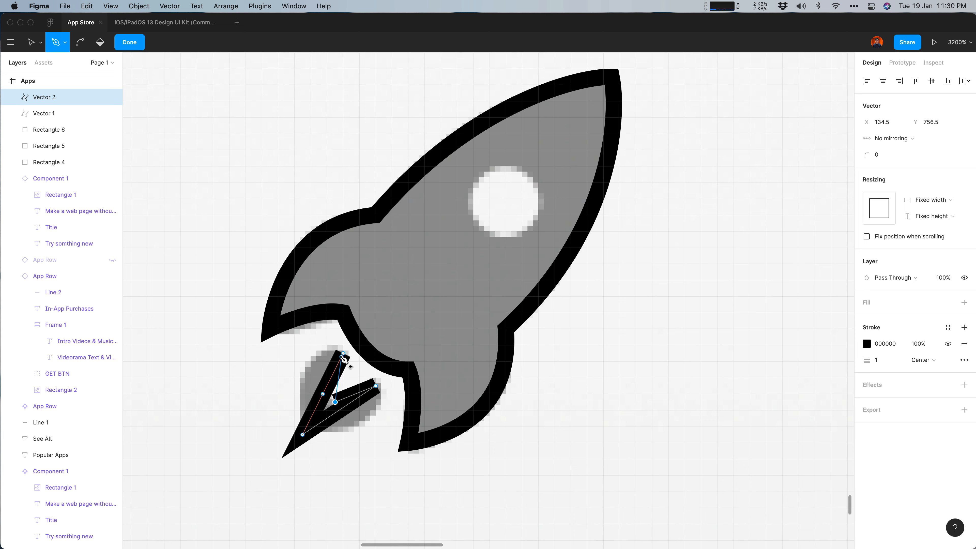
left_click(343, 353)
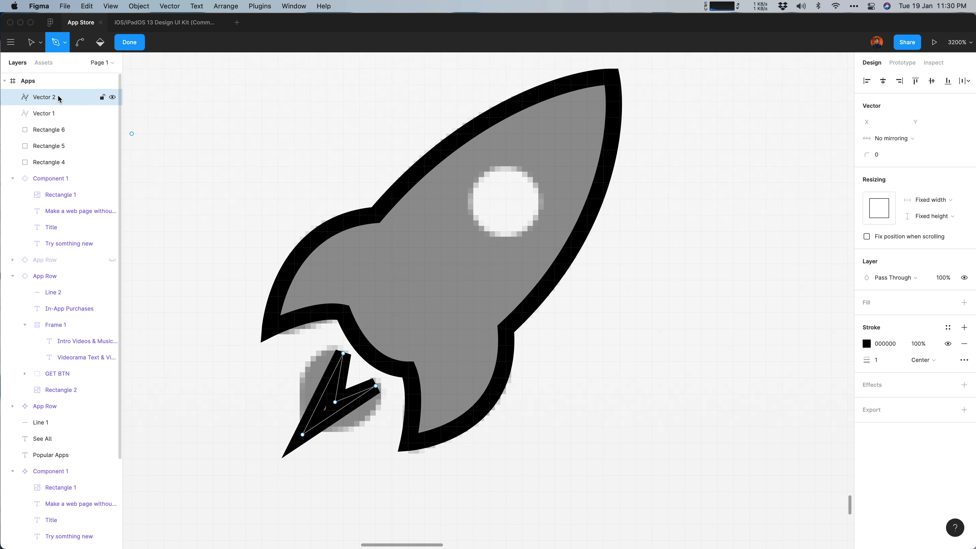
Bend the flame's lower tip anchor and adjust its two handles separately so both outer edges curve along the reference
key("super+plus")
left_click_drag(360, 432, 609, 196)
left_click(78, 47)
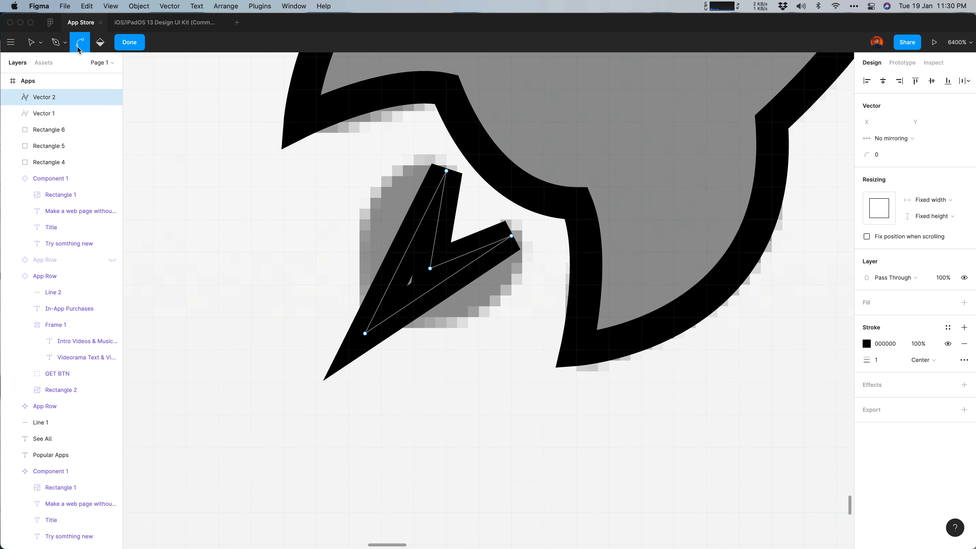
left_click_drag(366, 334, 494, 325)
left_click_drag(234, 350, 353, 197)
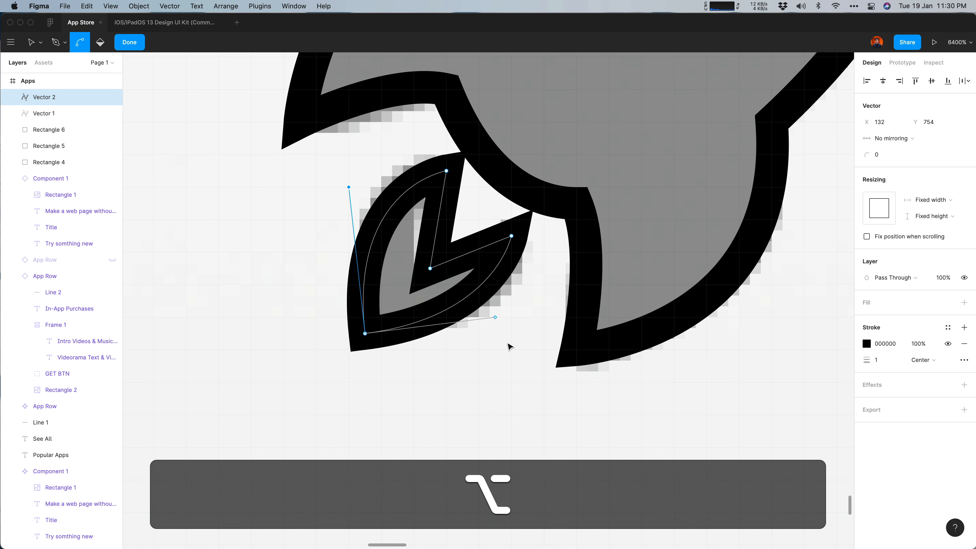
left_click_drag(494, 325, 527, 341)
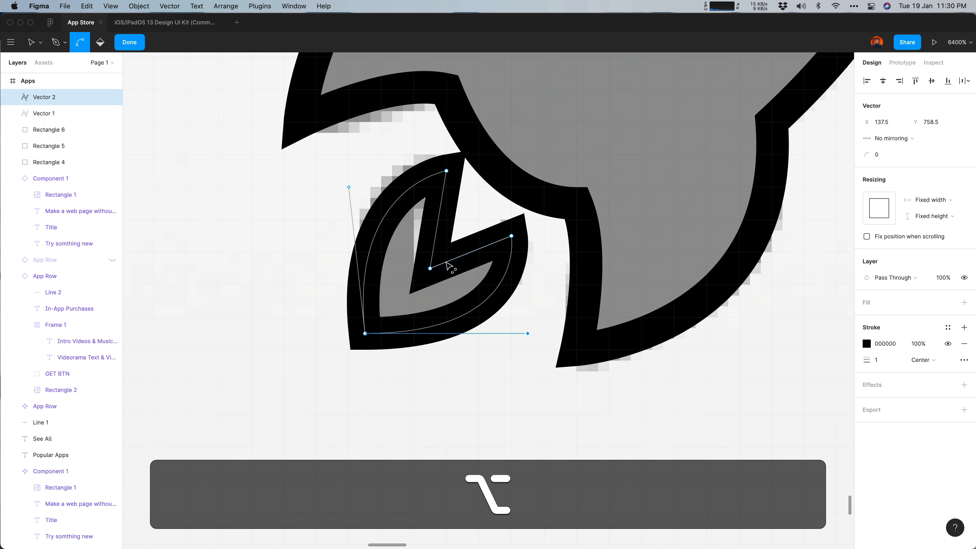
Bend the flame's inner notch anchor, fine-tune its two handles separately, and finish editing the flame path
left_click_drag(430, 269, 487, 274)
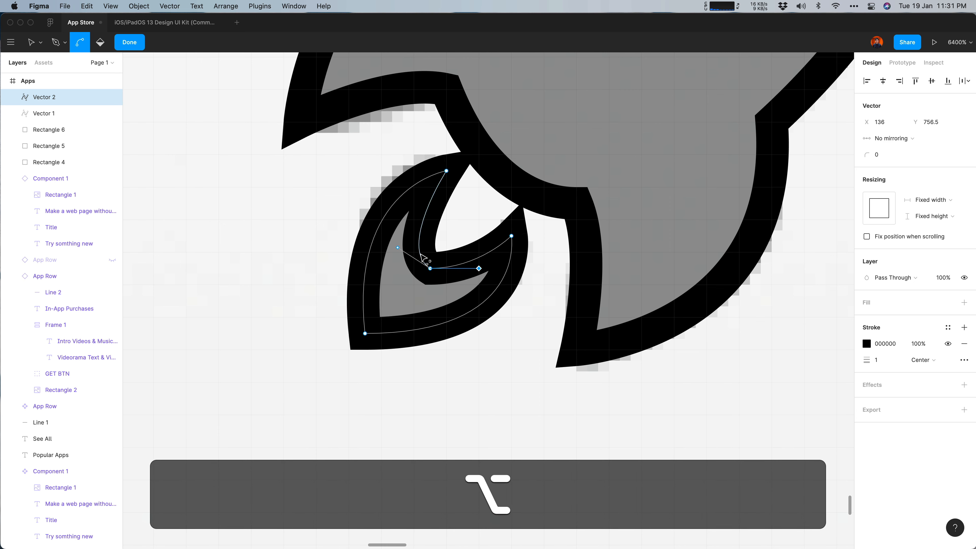
left_click_drag(392, 248, 422, 232)
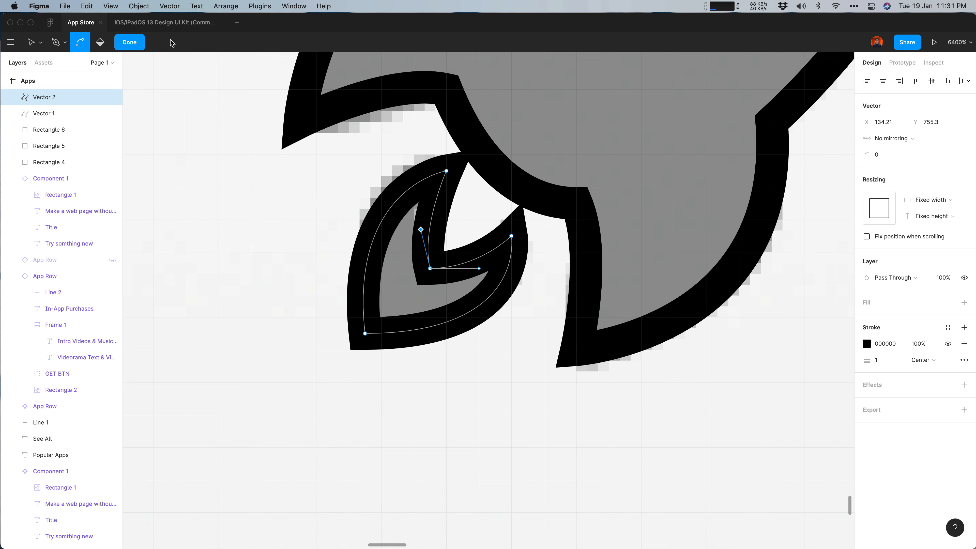
left_click(130, 42)
left_click(318, 301)
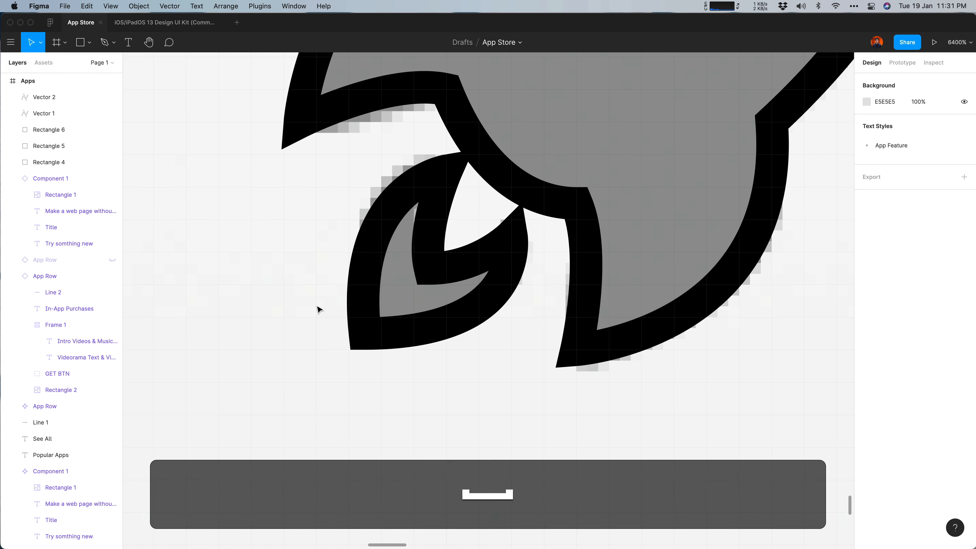
key("super+minus")
left_click(478, 285)
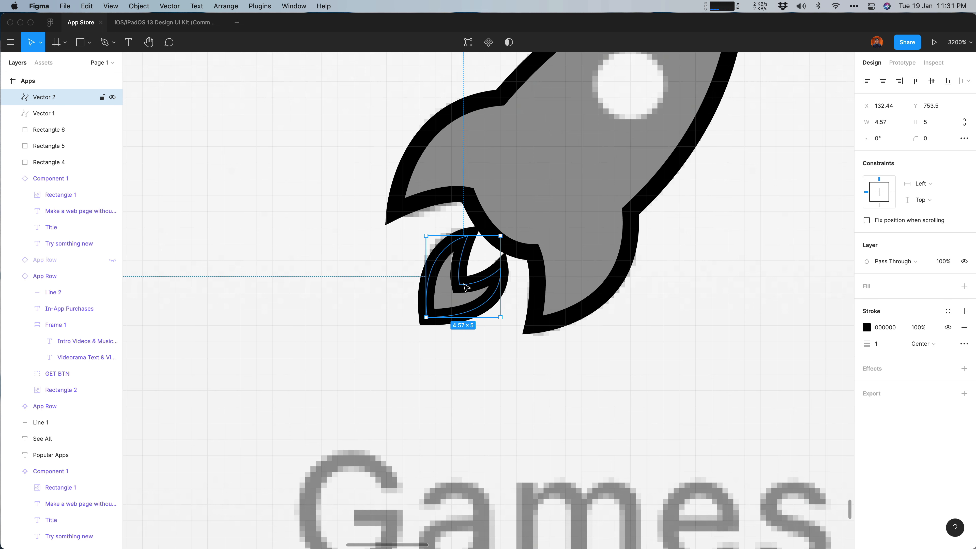
double_click(464, 287)
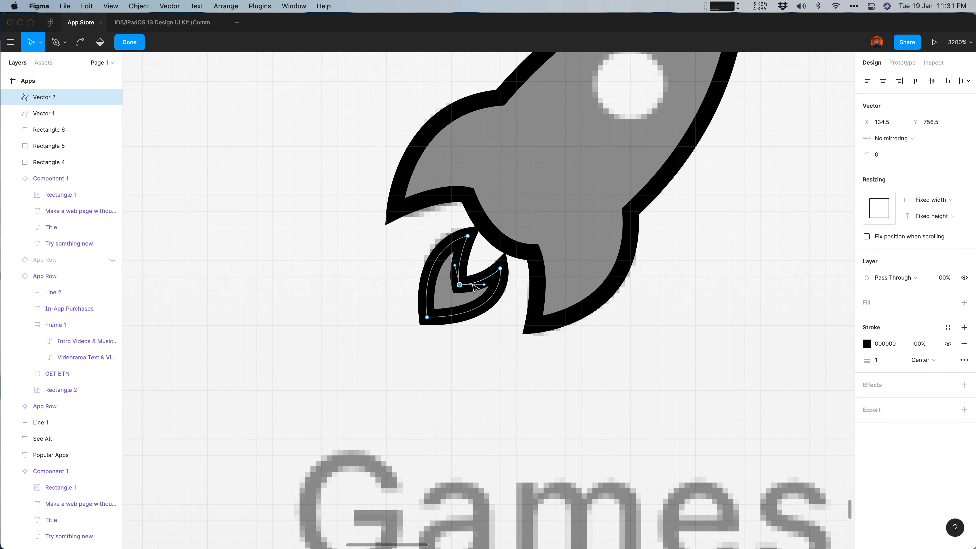
left_click_drag(485, 286, 477, 284)
key("Escape")
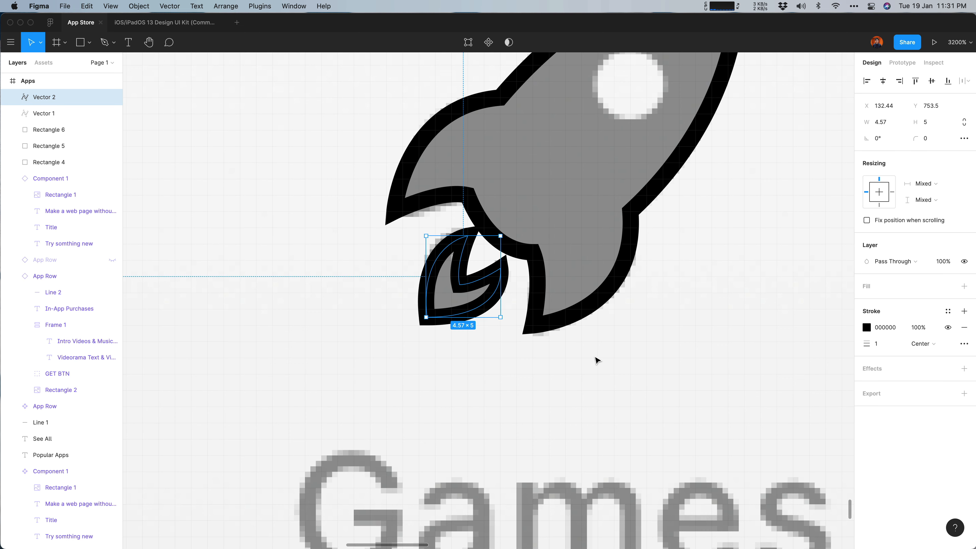
Remove the black stroke from both the rocket body and the flame and give them a C4C4C4 fill instead
key("space")
left_click_drag(684, 288, 620, 373)
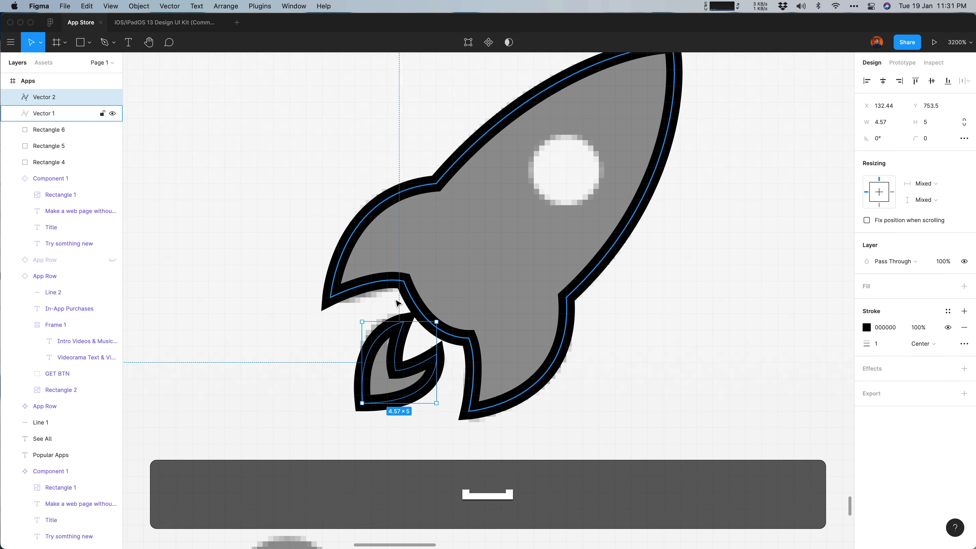
left_click(477, 350, "shift")
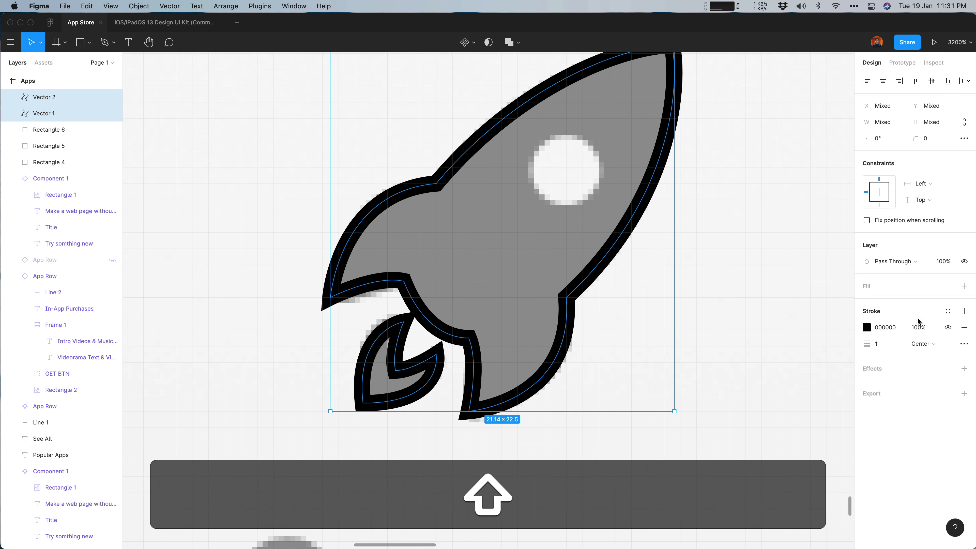
left_click(964, 327)
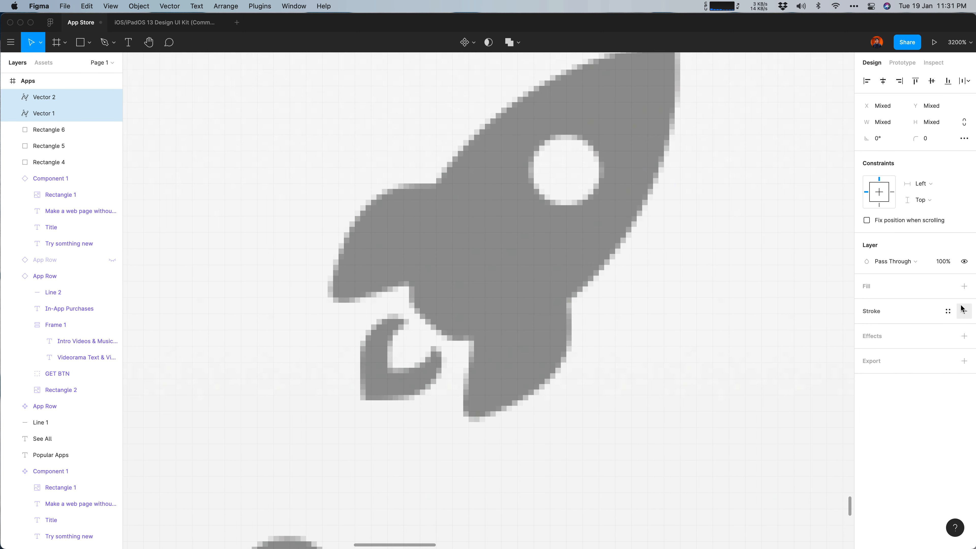
left_click(963, 287)
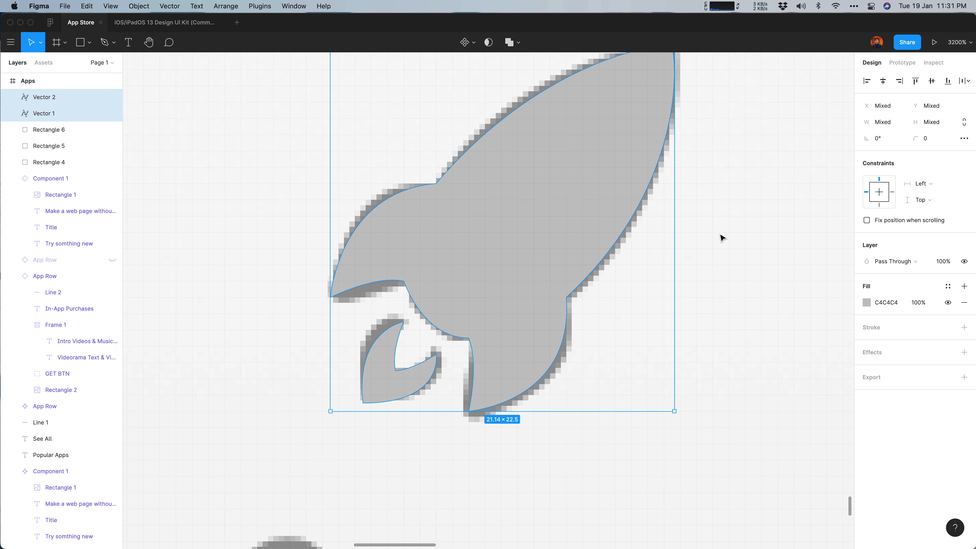
left_click(736, 236)
Reopen the rocket body path and adjust the nose tip handles and the right side's lower handle to match the reference
left_click_drag(697, 255, 677, 299)
double_click(562, 167)
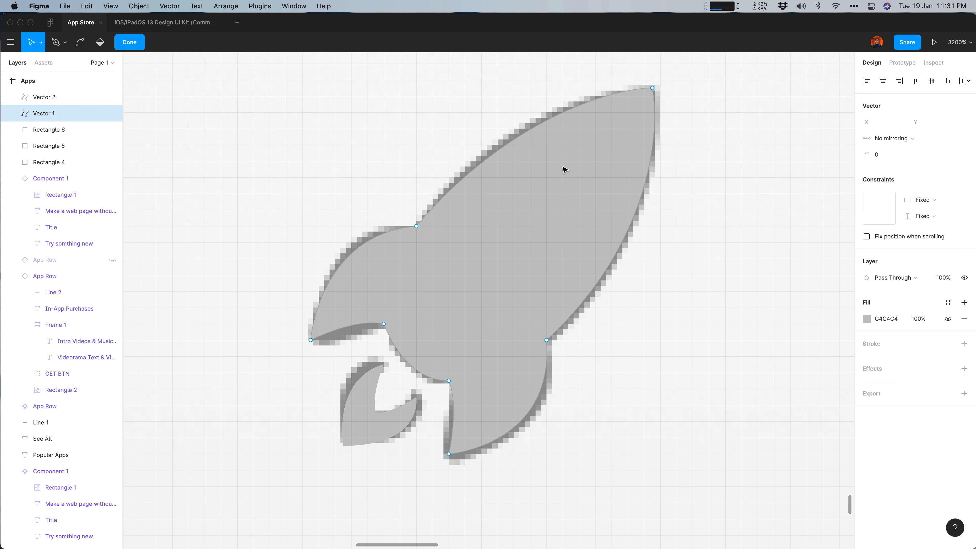
left_click(652, 88)
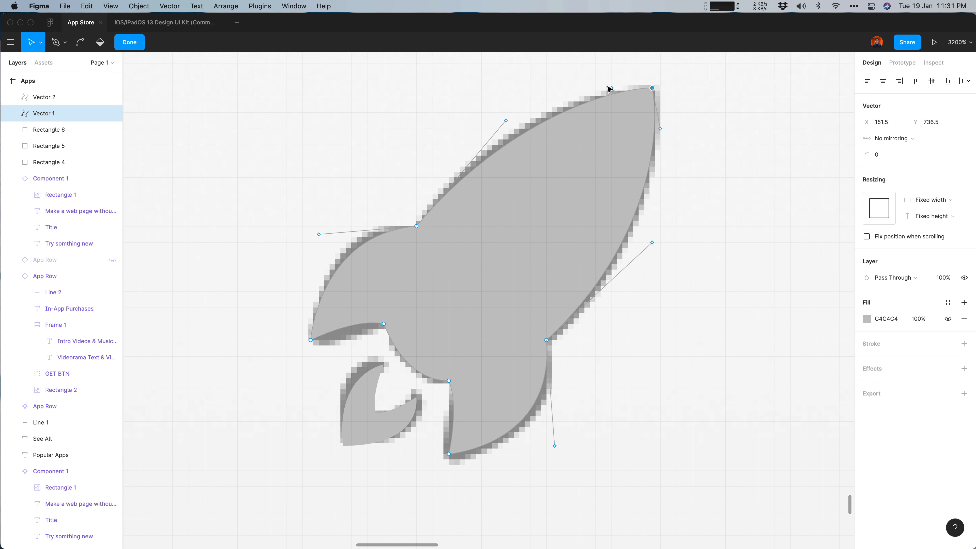
left_click_drag(612, 87, 588, 87)
left_click_drag(660, 128, 673, 144)
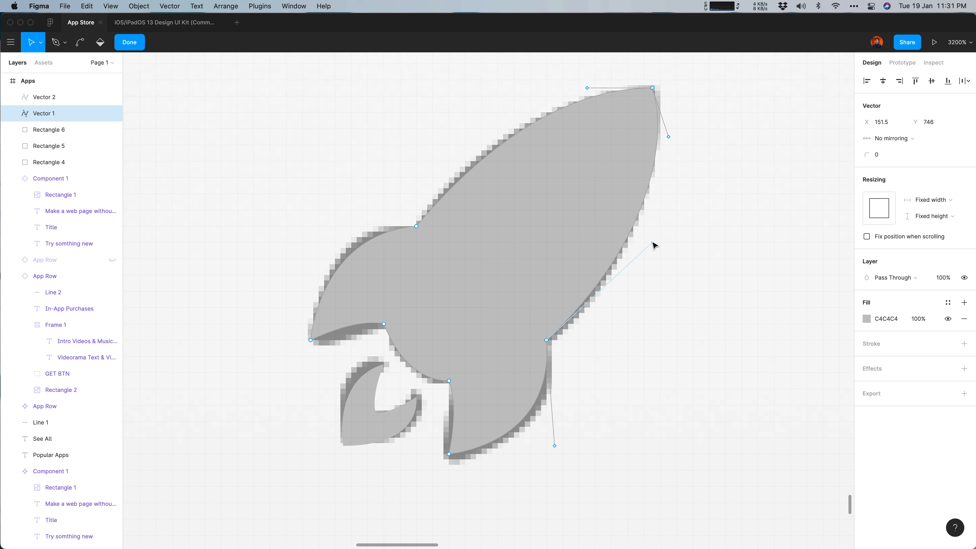
left_click_drag(652, 243, 632, 303)
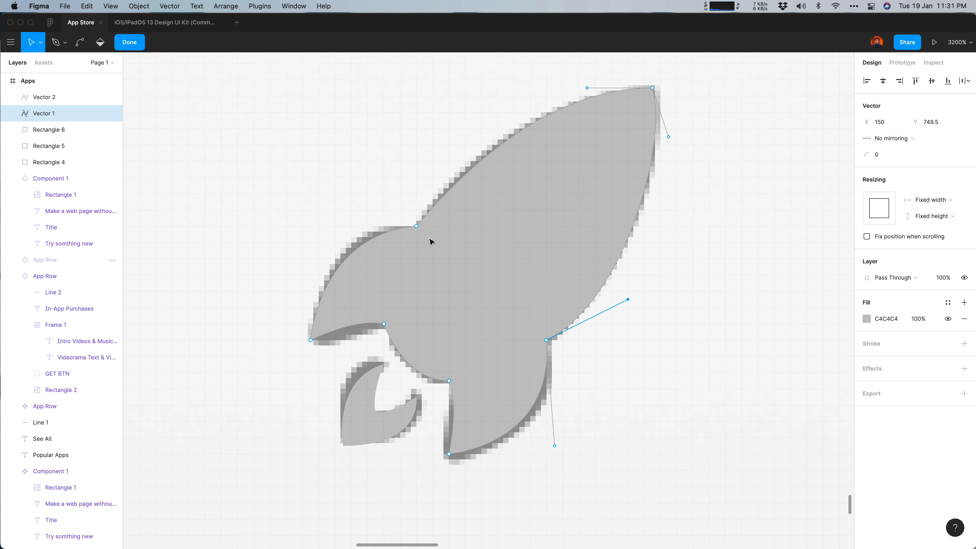
Adjust both handles where the body meets the left fin, plus the handle shaping the lower-right fin's outer edge
left_click(416, 226)
left_click_drag(505, 120, 473, 128)
mouse_move(318, 234)
left_mouse_down()
mouse_move(303, 240)
mouse_move(312, 227)
left_mouse_up()
left_click(546, 339)
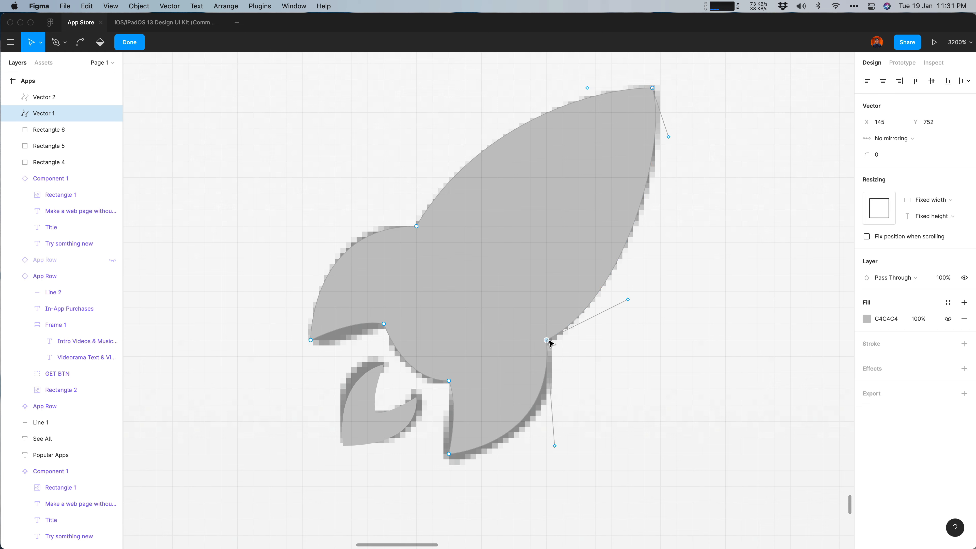
left_click_drag(556, 415, 564, 464)
Pull the inner tail anchors' handles outward so both fins' inner edges follow the reference, and finish editing the body path
left_click(449, 452)
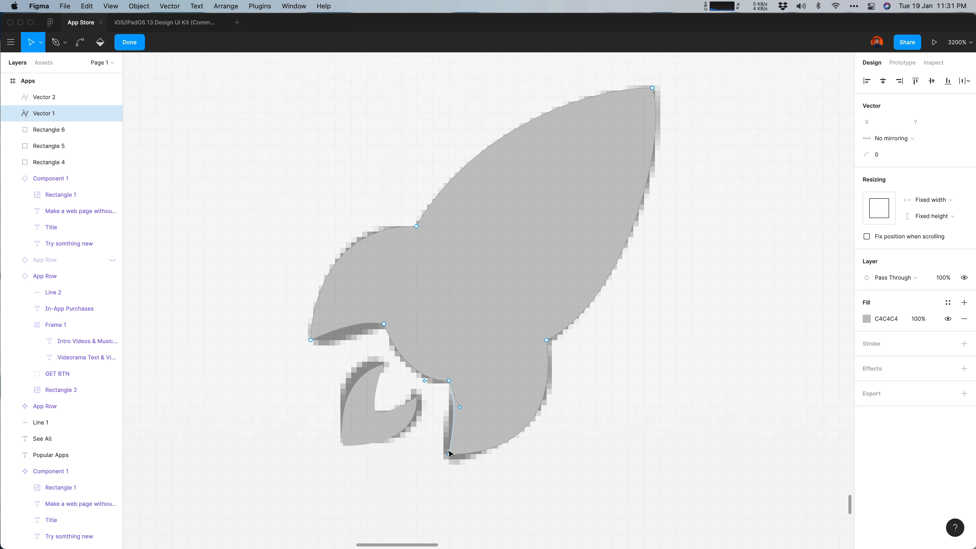
left_click(458, 407)
left_click(310, 339)
left_click_drag(354, 317, 351, 348)
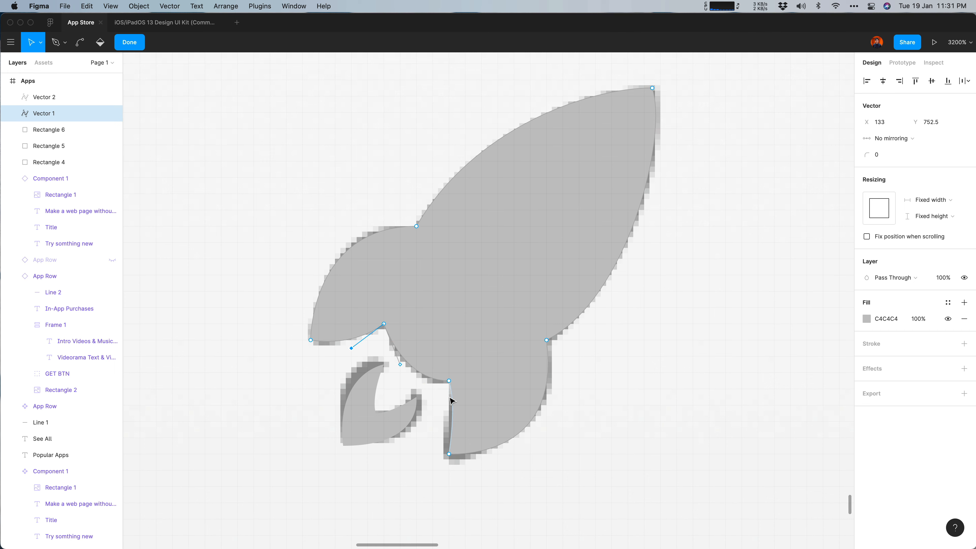
left_click(449, 454)
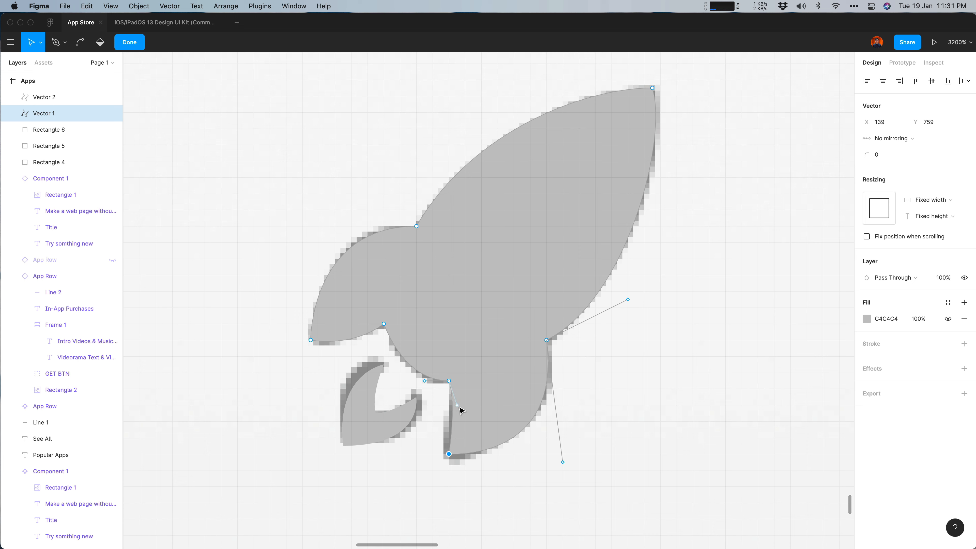
left_click_drag(458, 405, 440, 414)
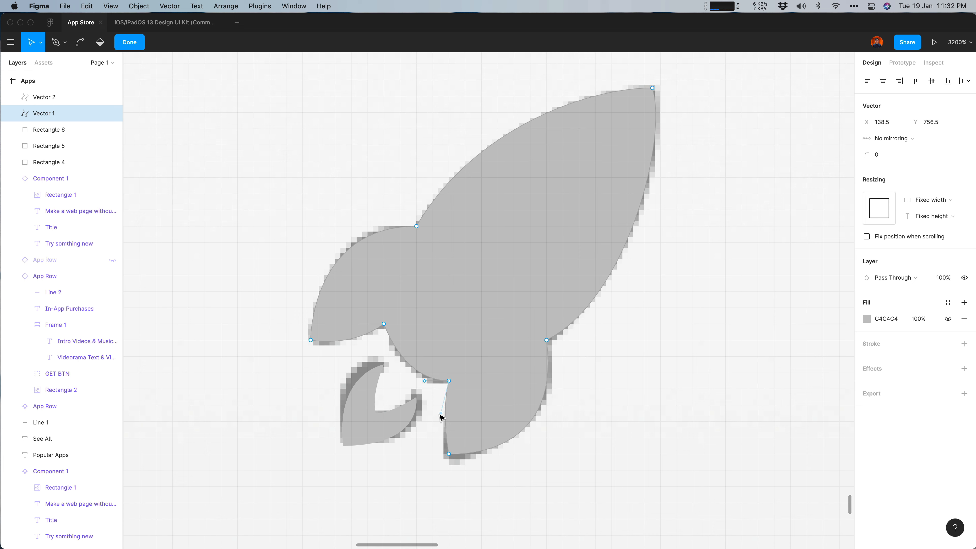
left_click(629, 434)
Reopen the flame path and lengthen both lower tip handles so its outer edges fill the reference shape
left_click(364, 397)
double_click(363, 396)
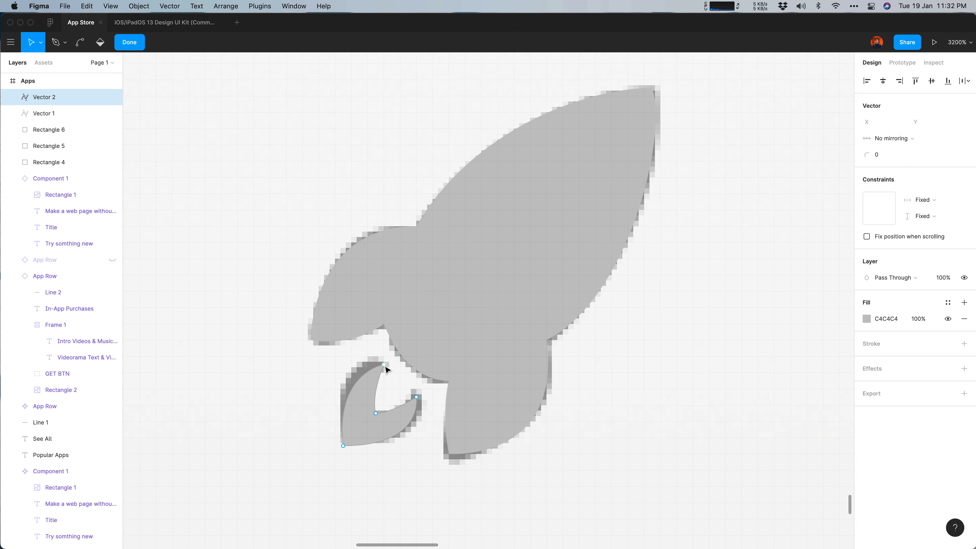
left_click(384, 365)
left_click_drag(335, 373, 327, 348)
left_click_drag(424, 447, 449, 453)
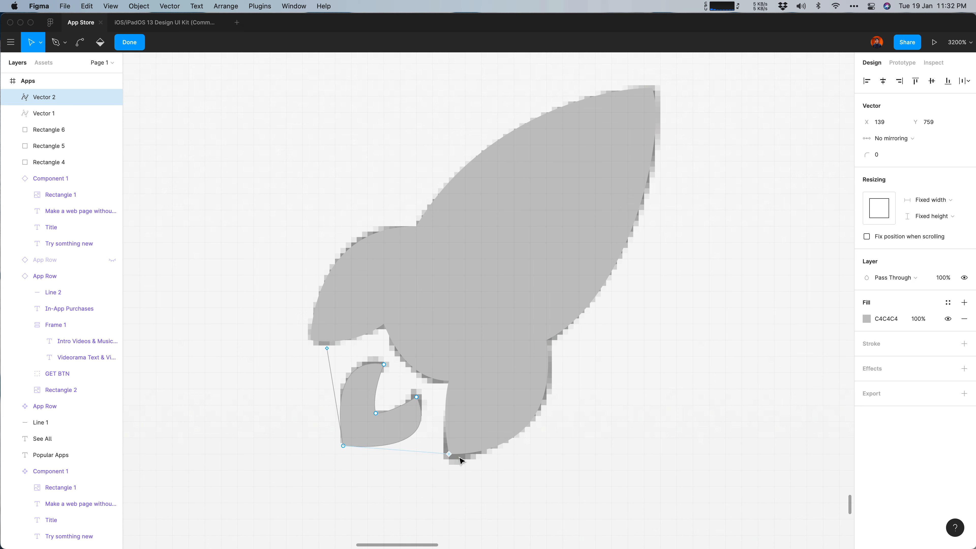
key("Escape")
Hide the rocket body, draw a 4 × 4 circle from the centre of the reference's round window, and show the body again
left_click(570, 203)
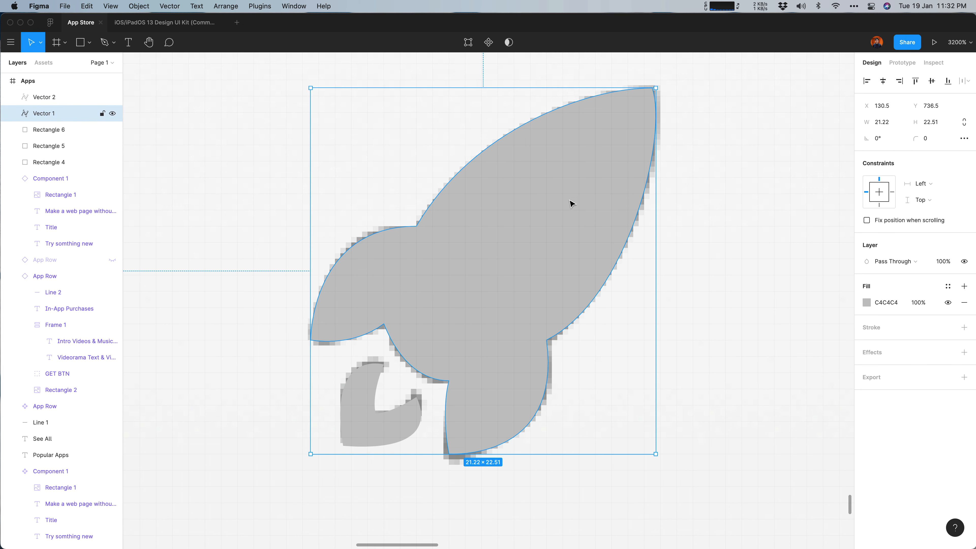
left_click(765, 262)
left_click(638, 209)
left_click(112, 113)
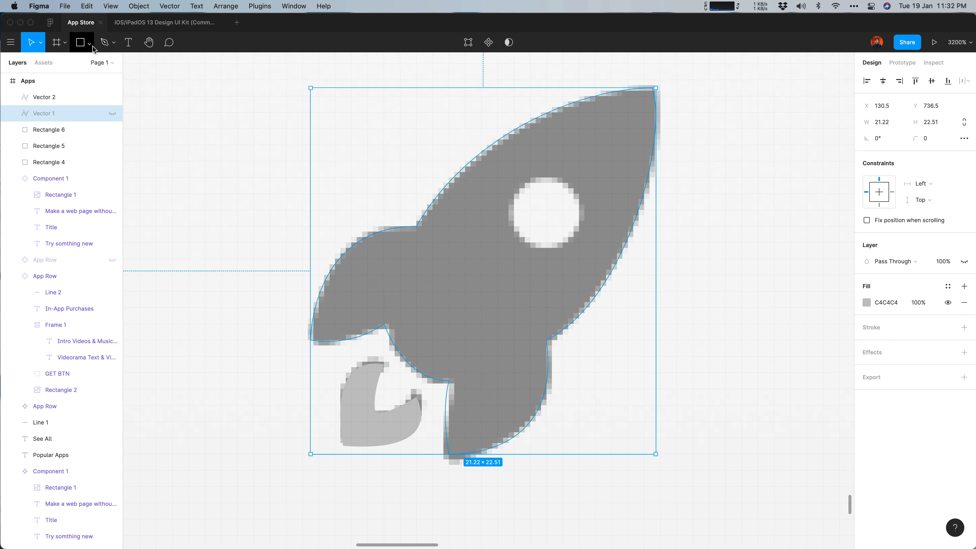
key("o")
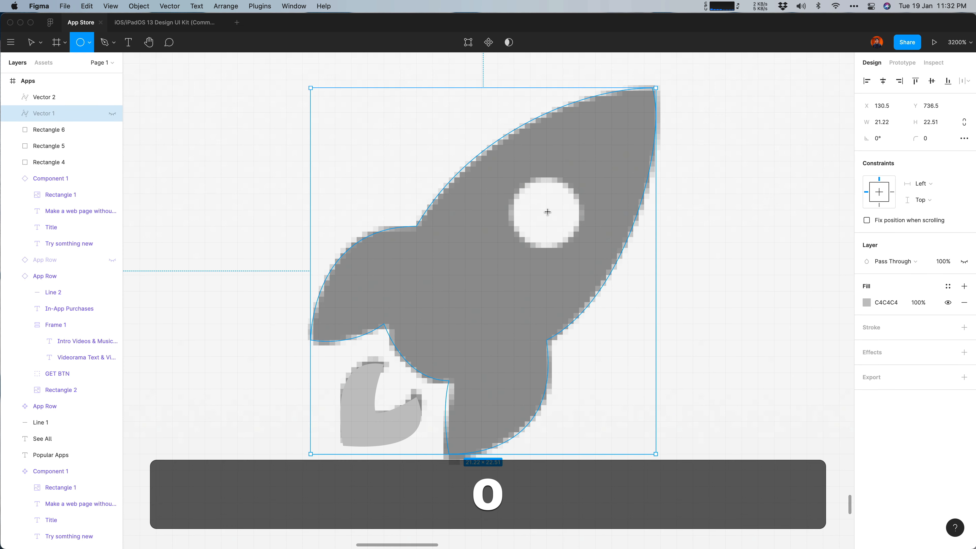
left_click_drag(546, 210, 579, 242)
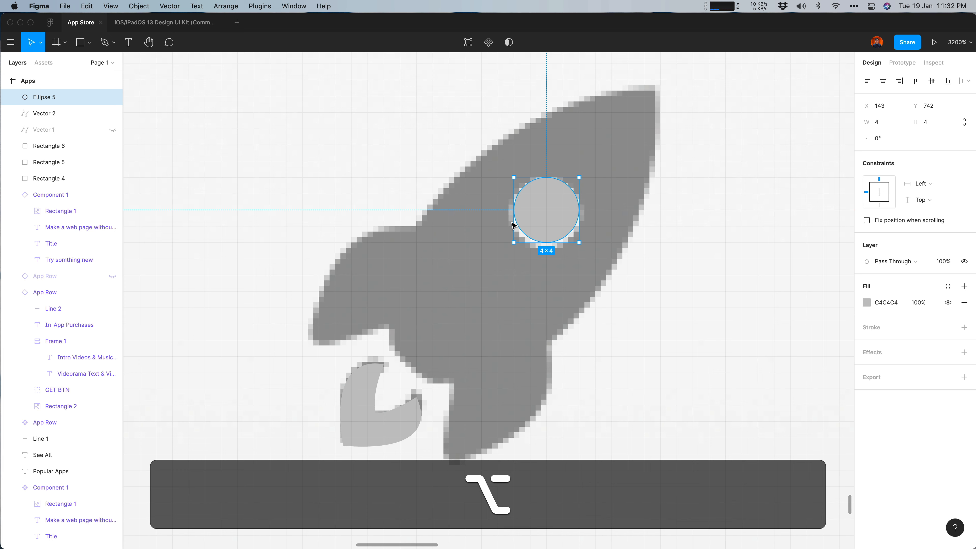
left_click(112, 131)
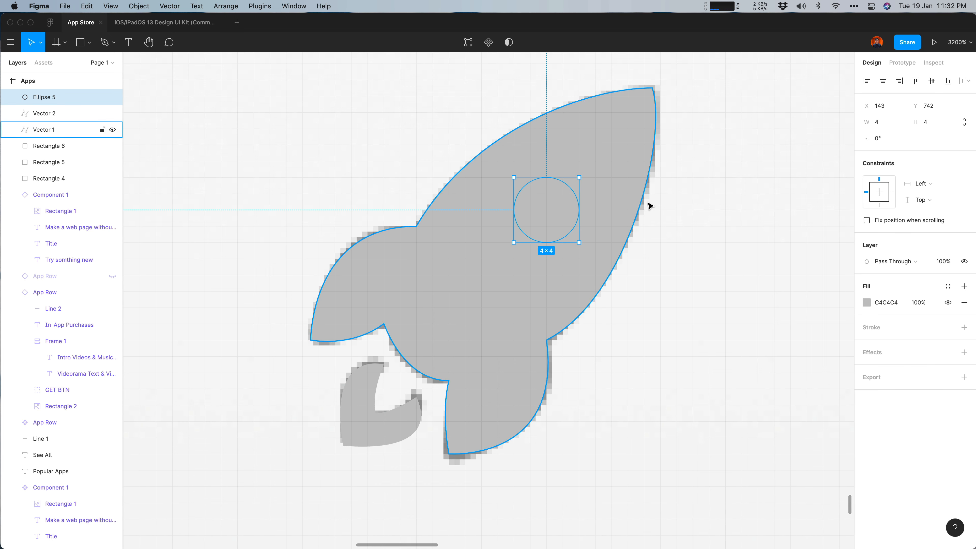
Subtract the window circle from the rocket body to cut a round hole
left_click(616, 163, "shift")
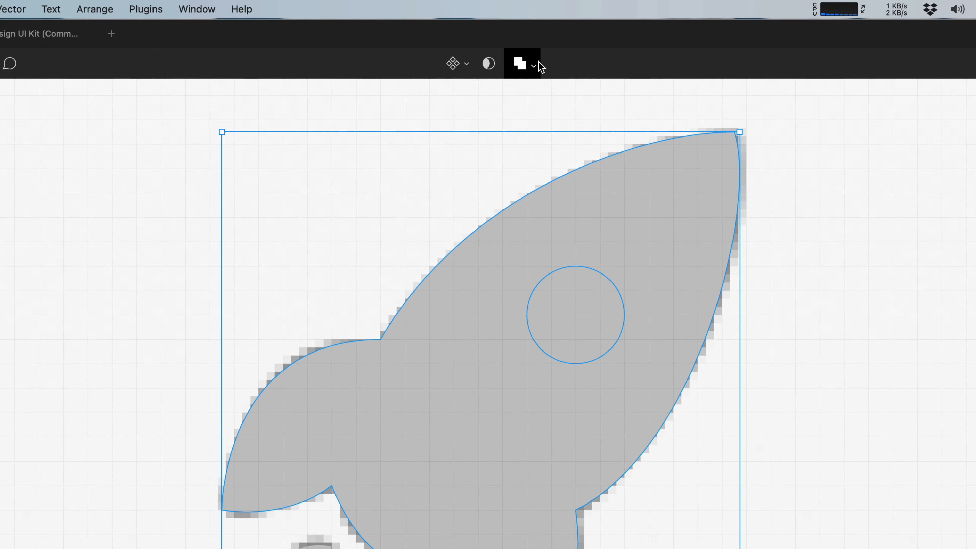
left_click(519, 42)
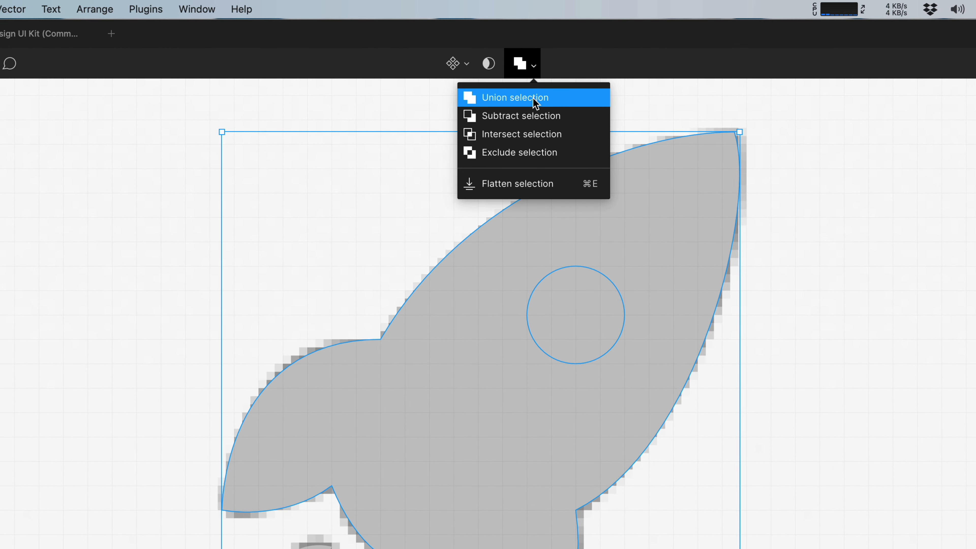
left_click(532, 119)
left_click(928, 392)
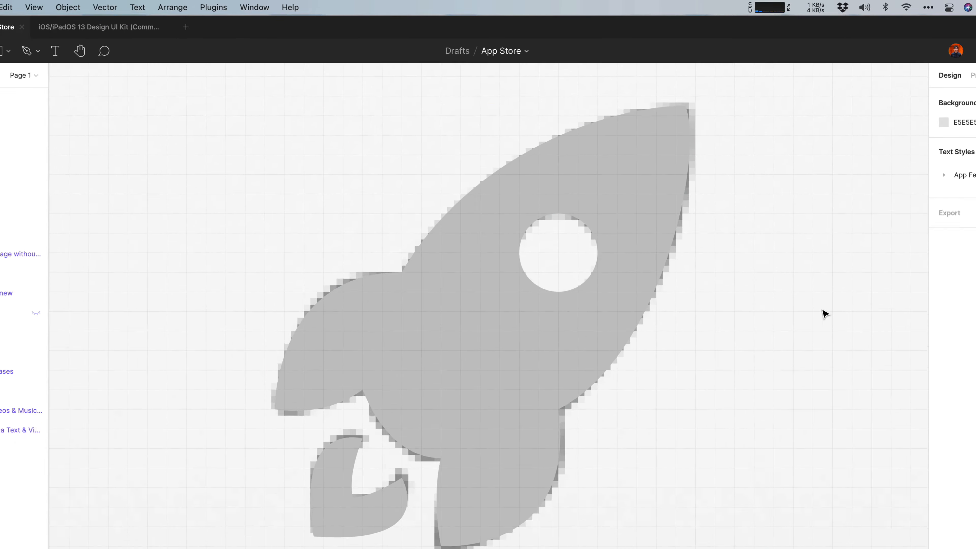
Examine the stacked-layers Apps icon in the reference tab bar beside the Games icon
key("minus")
key("minus")
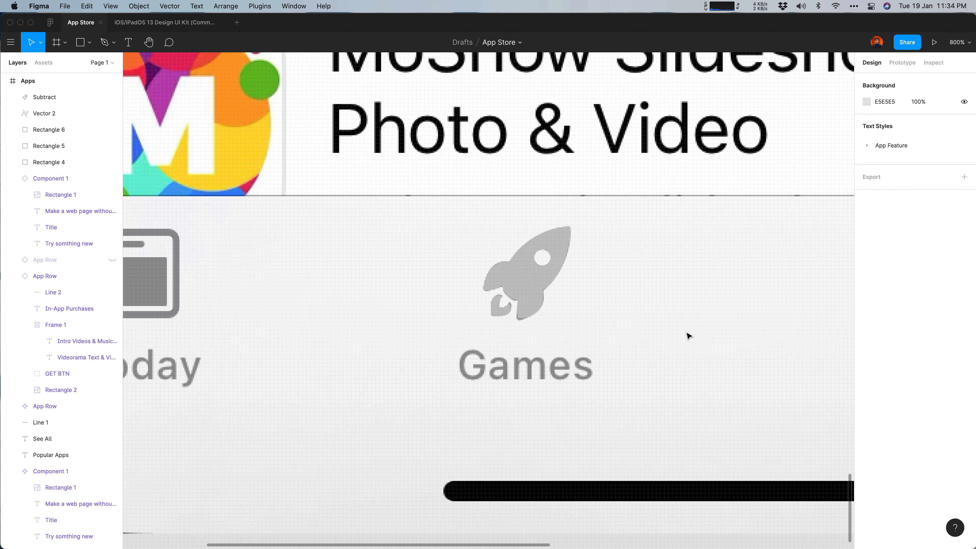
scroll(688, 333, "right", 10)
key("super+equal")
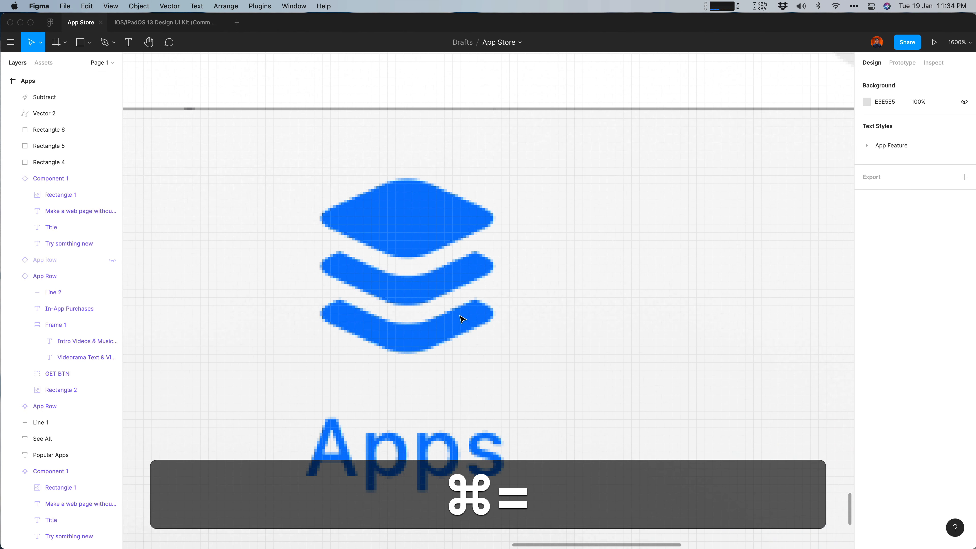
key("super+minus")
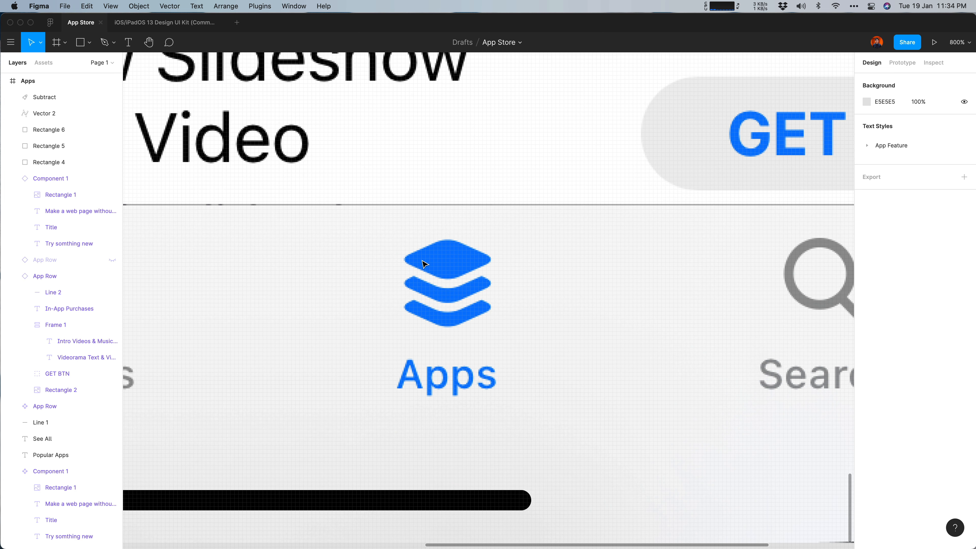
Draw a 16 × 16 square over the reference Apps icon
key("r")
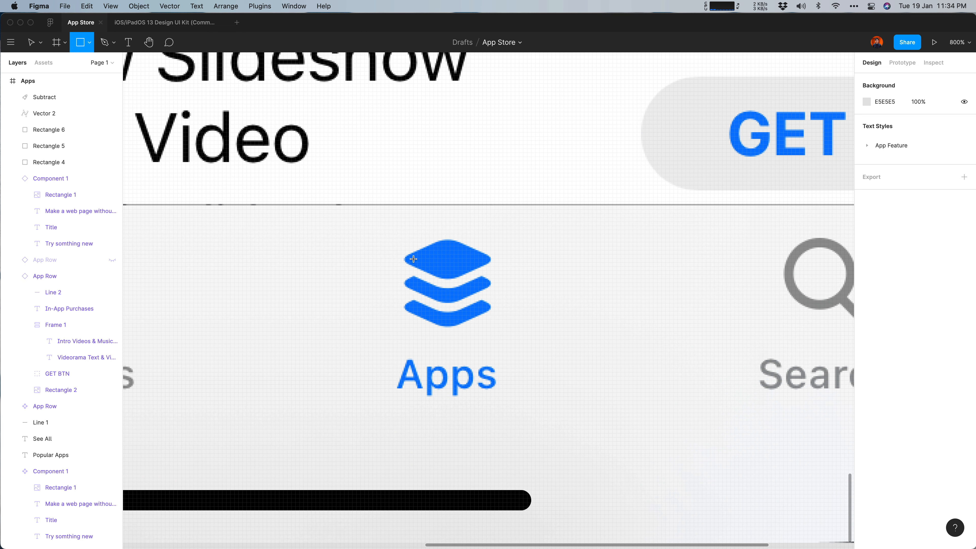
left_click_drag(407, 226, 465, 293)
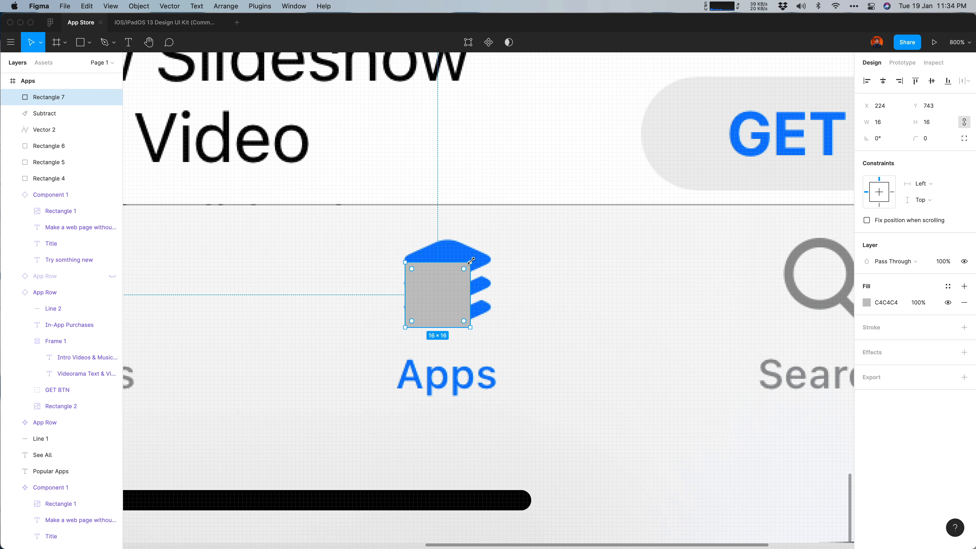
key("alt")
key("super")
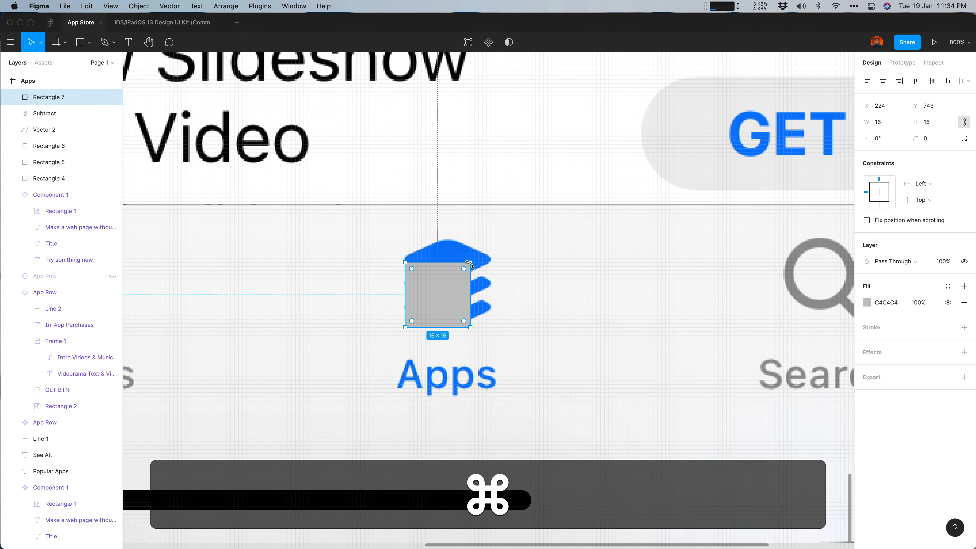
left_click_drag(469, 263, 423, 239)
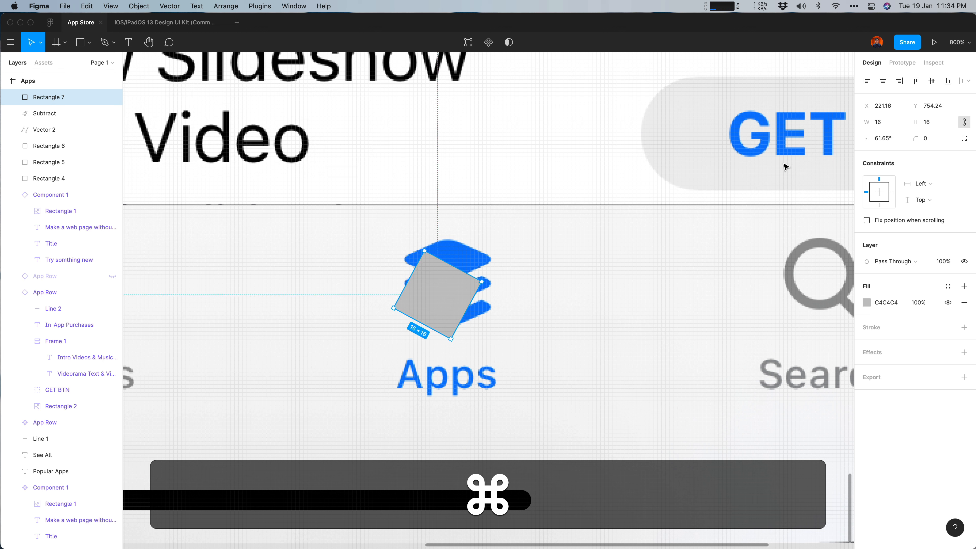
key("super+z")
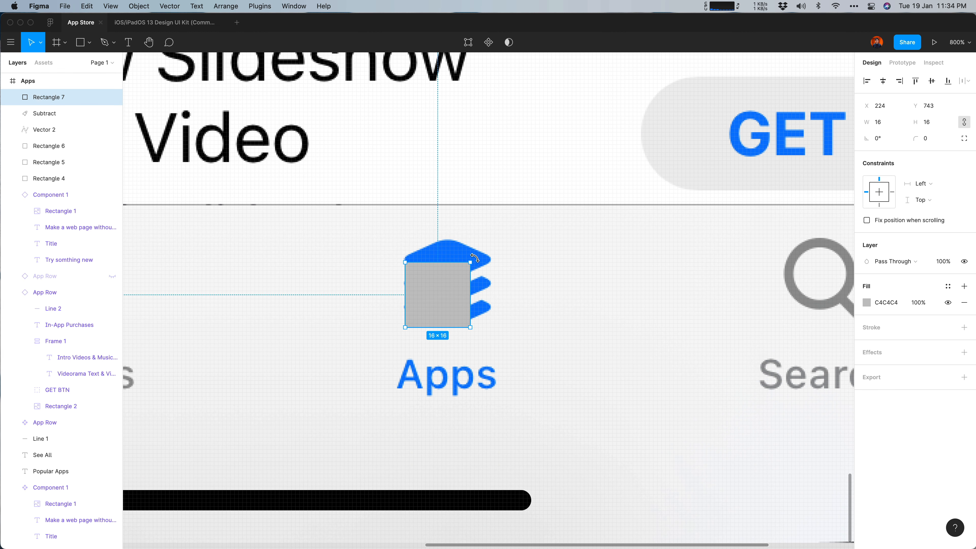
Rotate the square 45° into a diamond over the Apps icon's top layer and set its fill opacity to 50%
left_click_drag(473, 256, 434, 236)
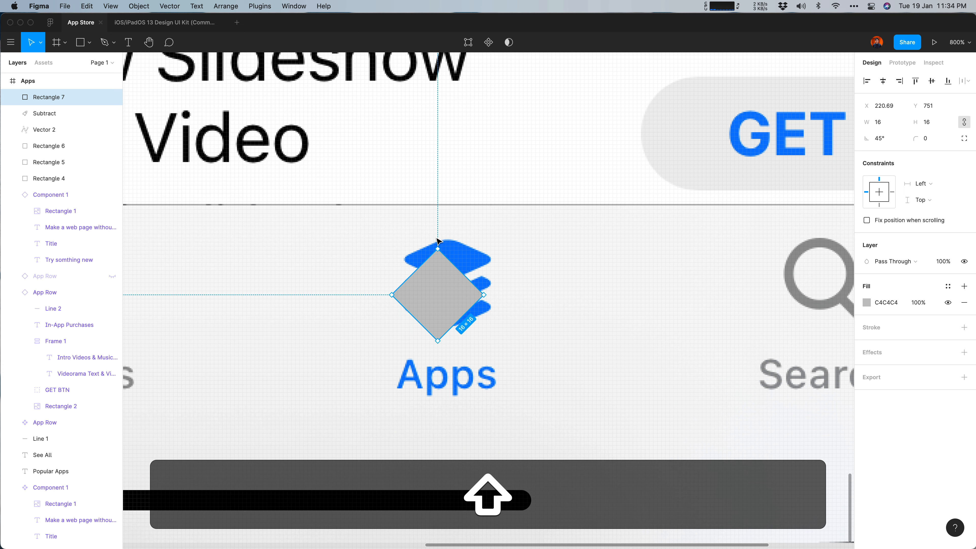
left_click_drag(439, 309, 453, 269)
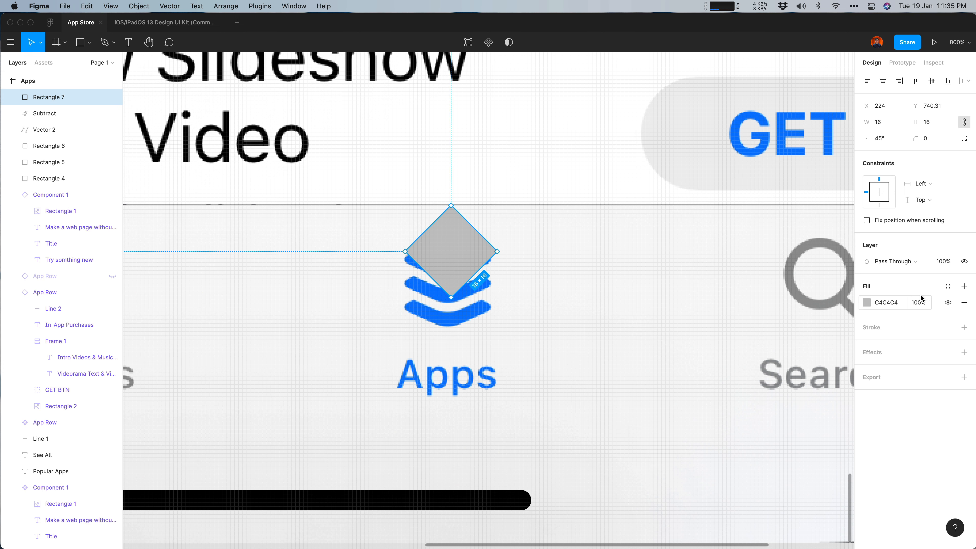
left_click(920, 302)
type("50")
key("Return")
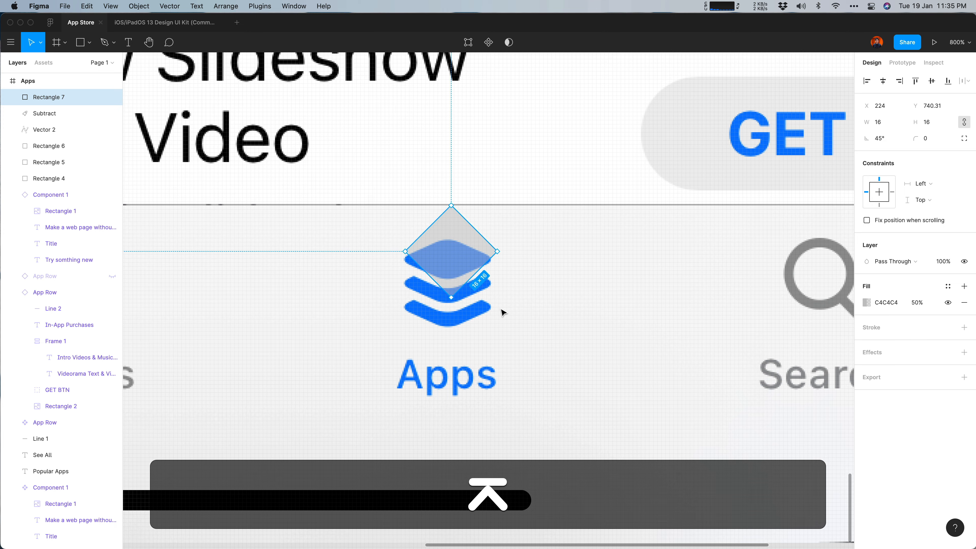
Open the diamond for vector editing and move it down 2 px so its side corners line up with the top layer's sides
left_click(501, 310)
key("super+=")
left_click_drag(527, 280, 611, 333)
left_click(497, 252)
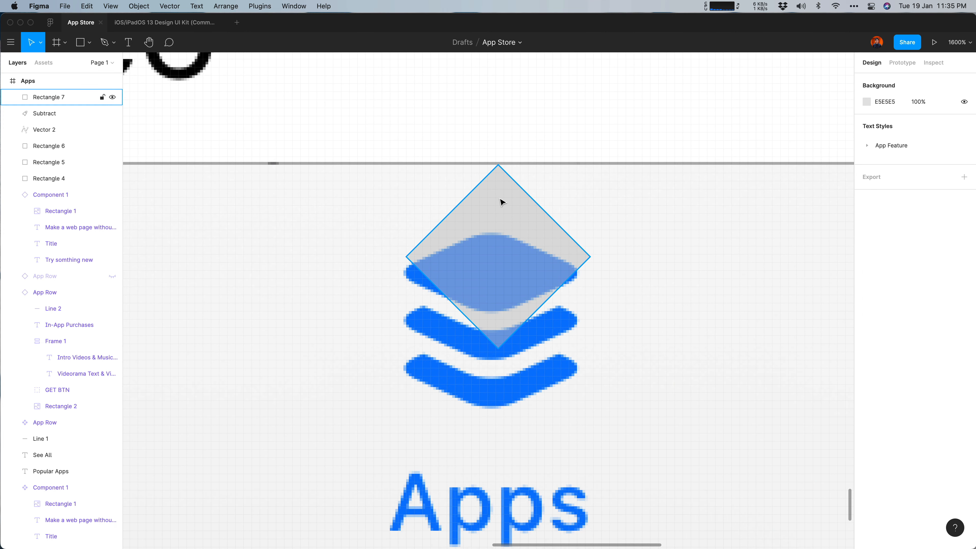
double_click(514, 258)
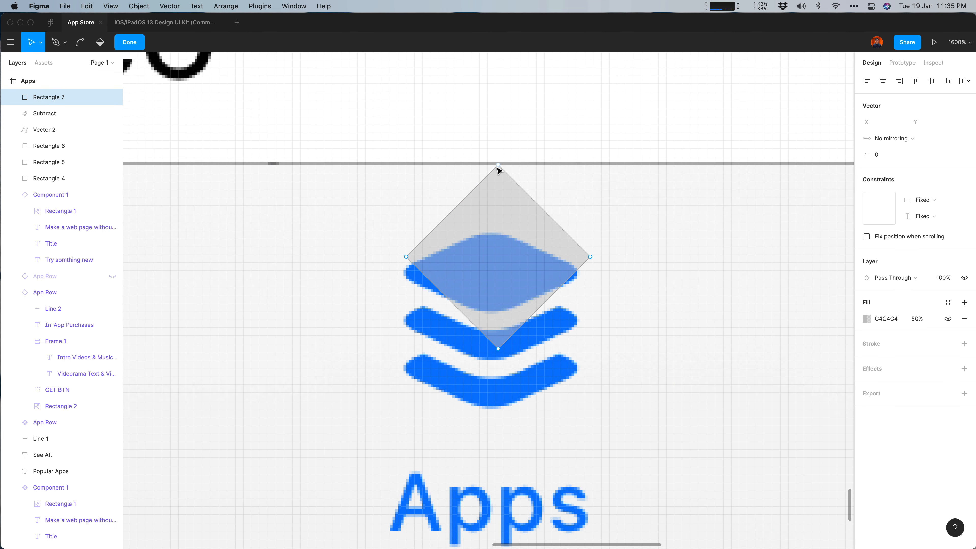
left_click(407, 257)
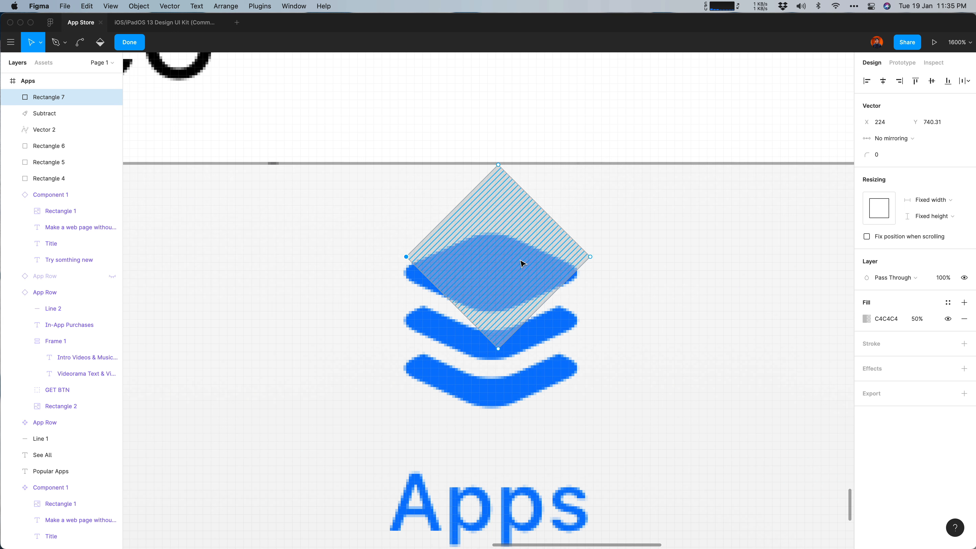
key("shift")
key("Down")
key("Down")
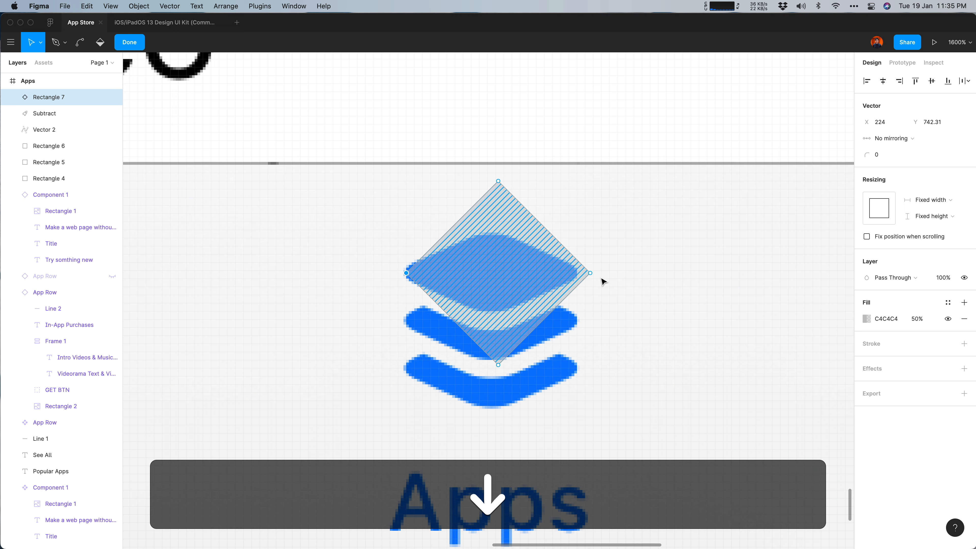
Adjust the diamond's side corners so both extend past the top layer's sides, with the left corner at X 222
left_click(590, 273)
key("Left")
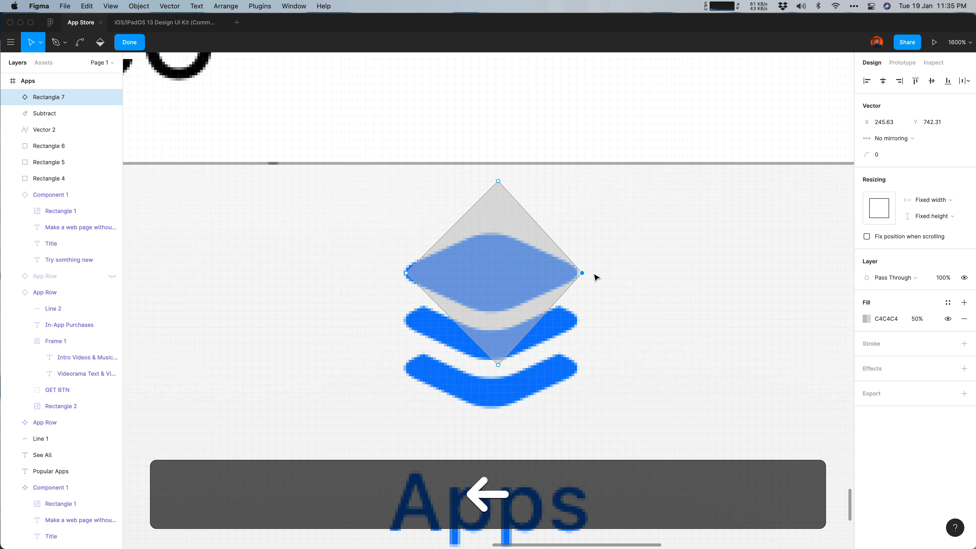
key("Left")
key("Right")
key("Left")
key("Right")
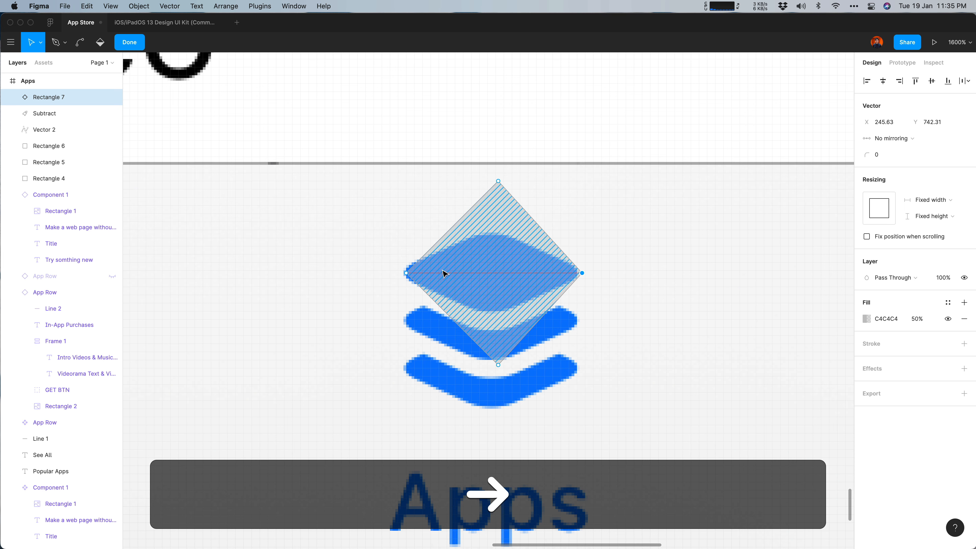
left_click(406, 273)
key("Left")
key("Left")
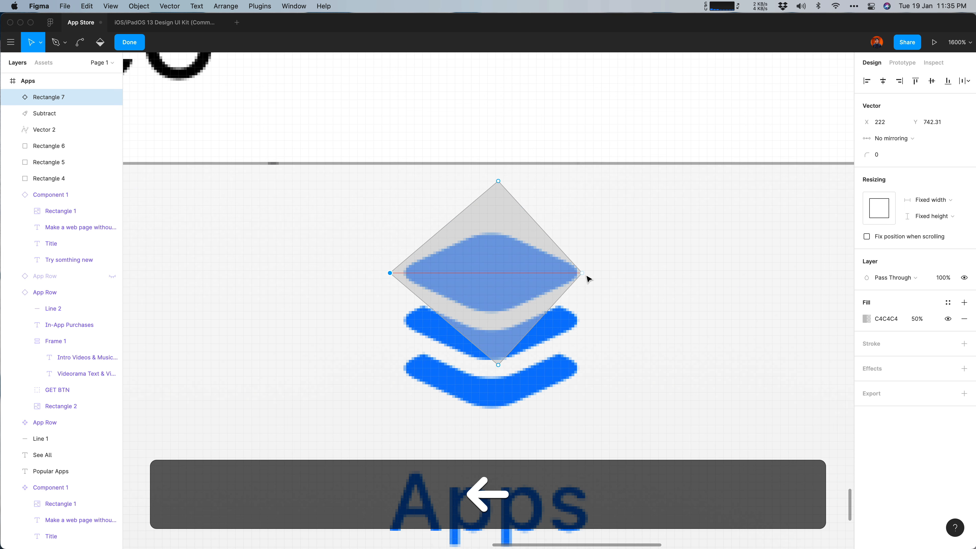
left_click(582, 273)
key("Right")
Move the diamond's top corner to X 234.31, Y 736, just above the centre of the icon's top layer
left_click(498, 181)
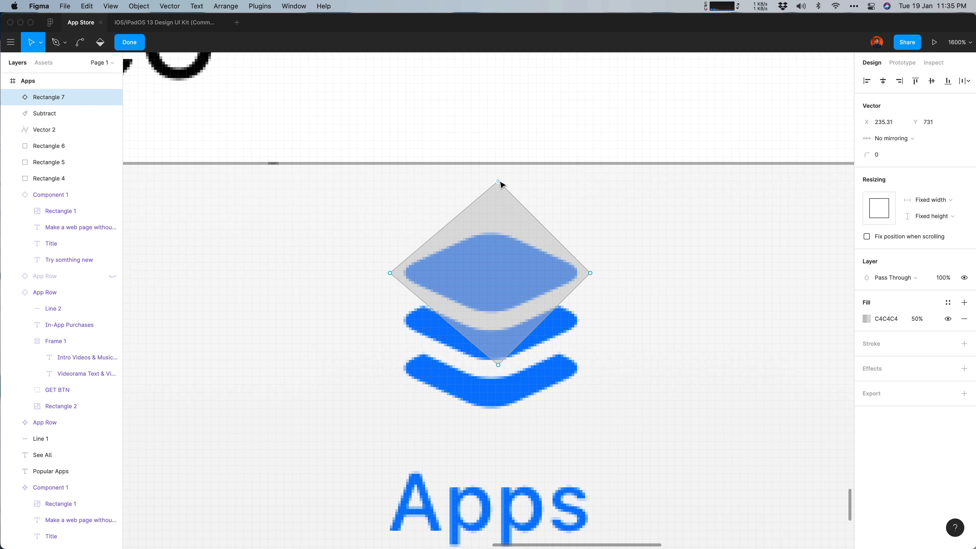
key("Down")
key("Down")
key("Down")
key("Down")
key("Down")
key("Left")
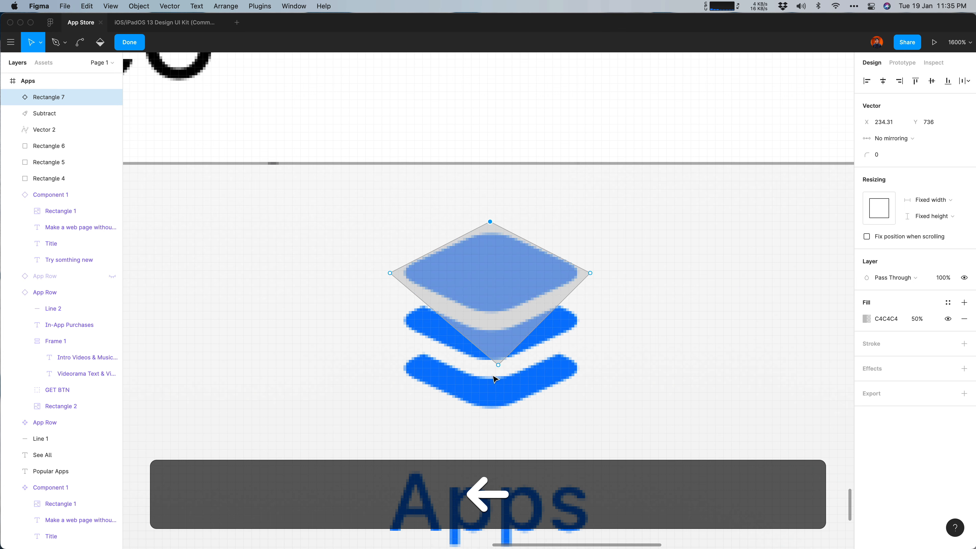
Move the diamond's bottom corner to X 234.31, Y 748.63, just below the top layer
left_click(497, 369)
key("Up")
key("Up")
key("Up")
key("Up")
key("Up")
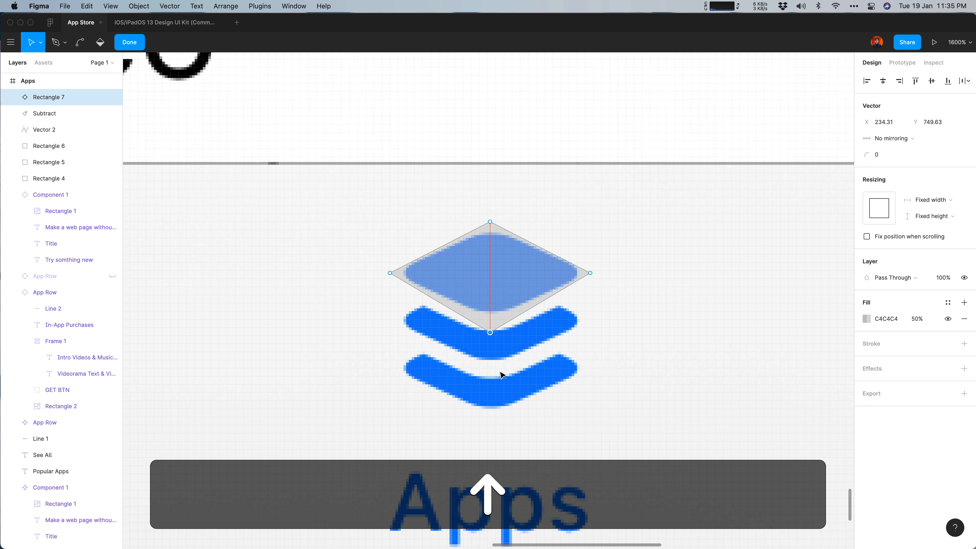
key("Up")
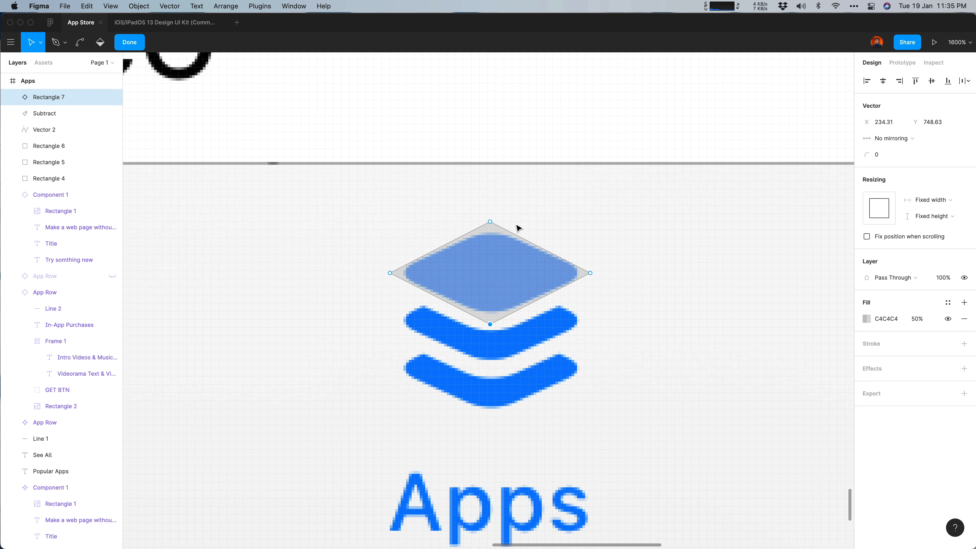
Round the diamond's top and bottom corners together until they match the curves of the reference's top layer
key("shift")
left_click(489, 222, "shift")
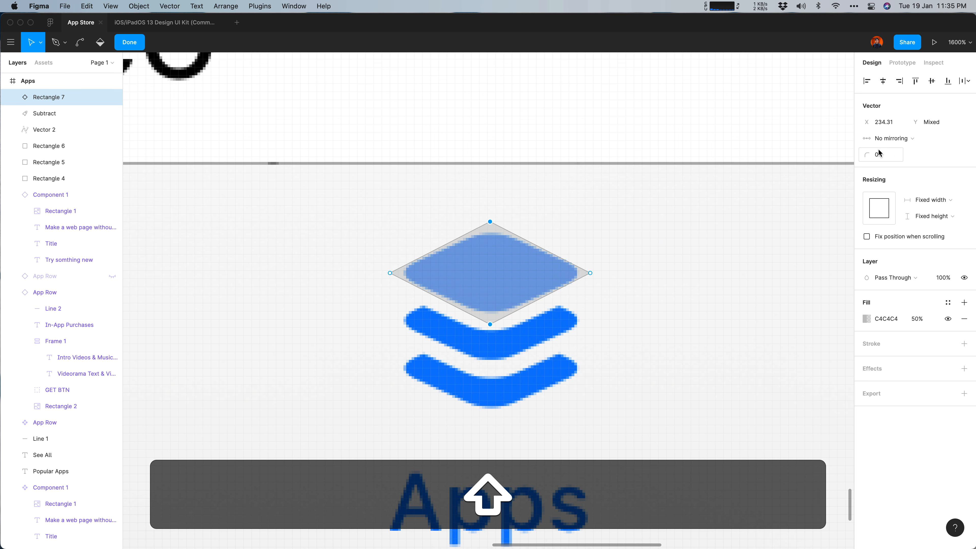
left_click_drag(871, 155, 882, 155)
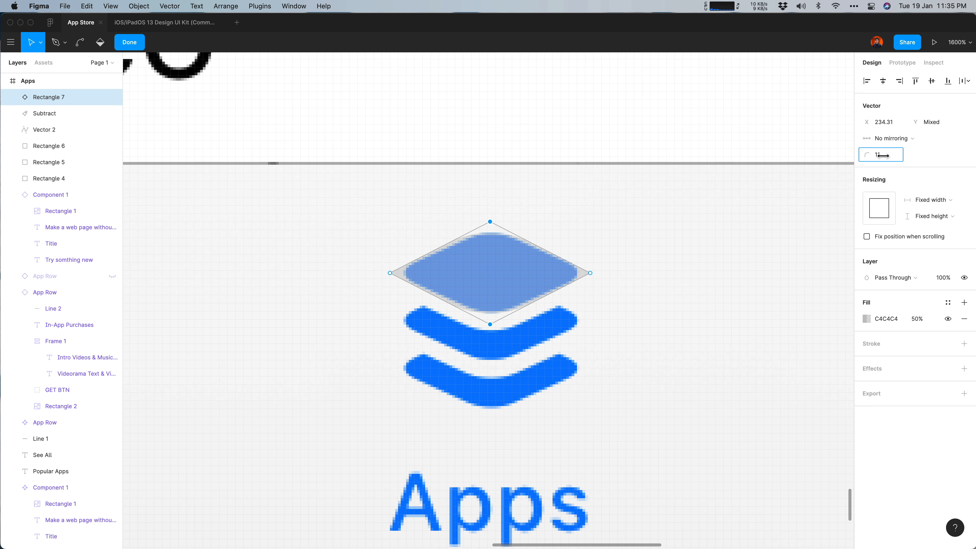
Set the corner radius of the diamond's left and right corners to 1 and finish editing the shape
left_click(590, 273)
left_click(390, 273, "shift")
left_click_drag(871, 155, 871, 156)
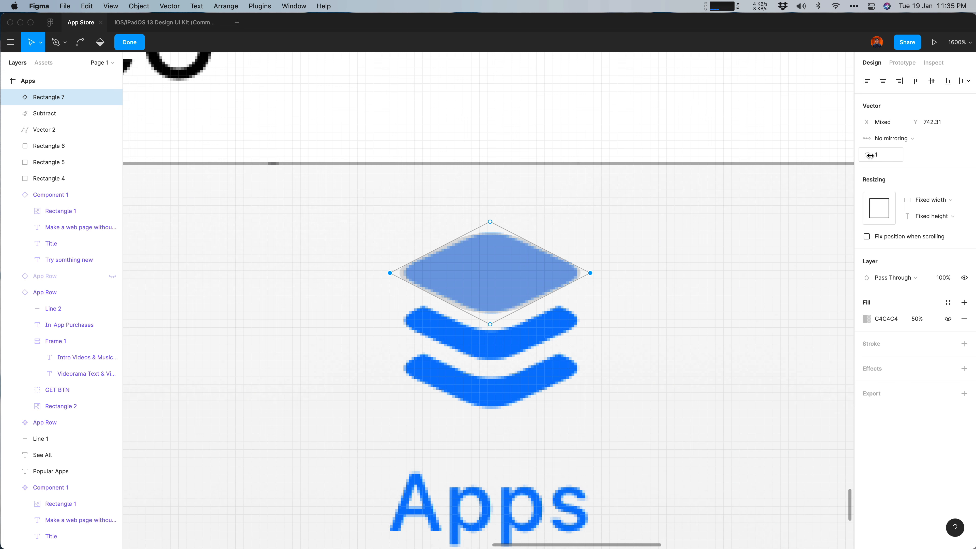
left_click(702, 314)
key("Escape")
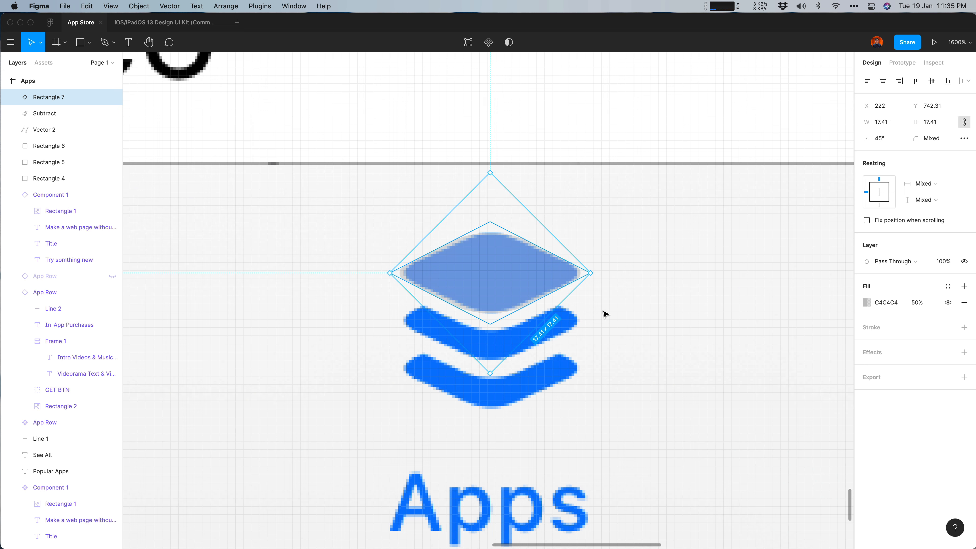
left_click(776, 303)
Set the rounded diamond's fill opacity to 100%
left_click(553, 288)
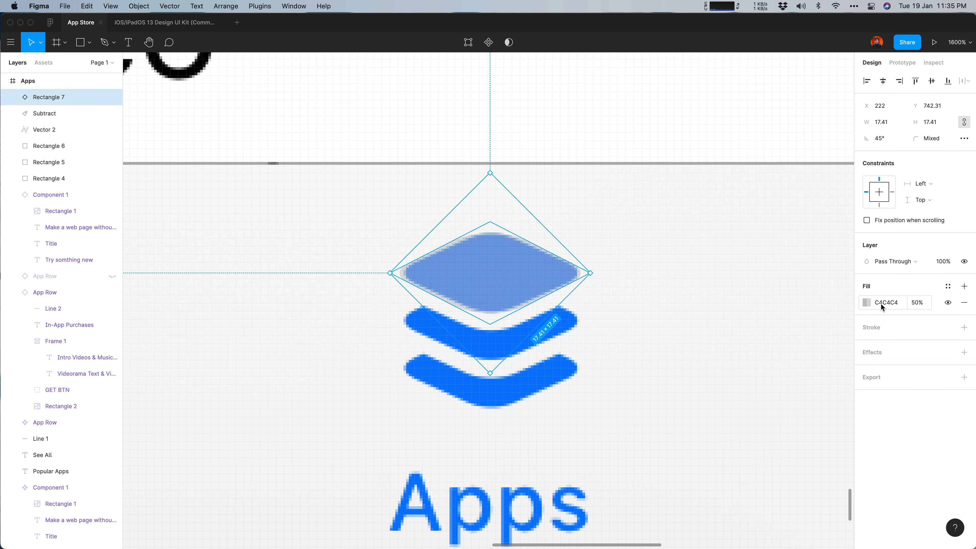
left_click(918, 303)
type("10")
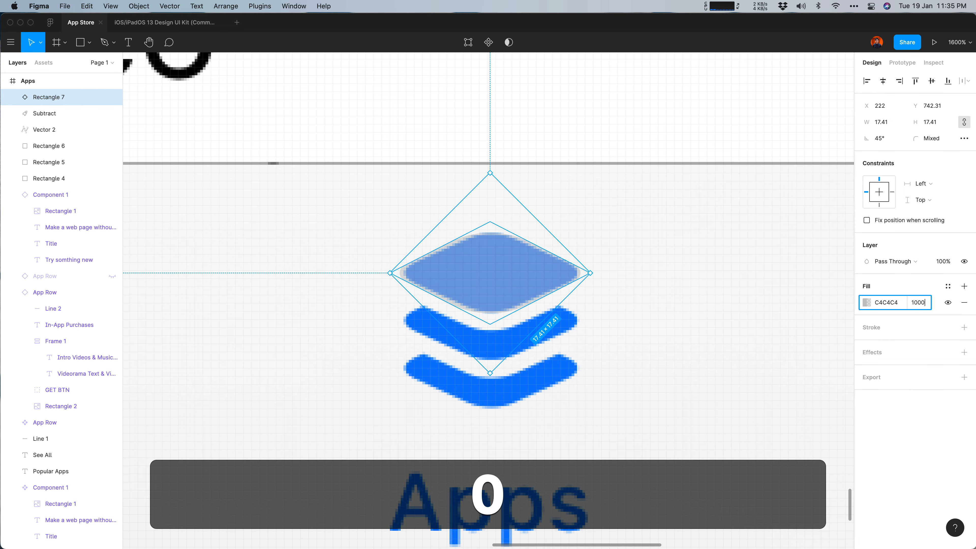
type("00")
key("Return")
left_click(610, 290)
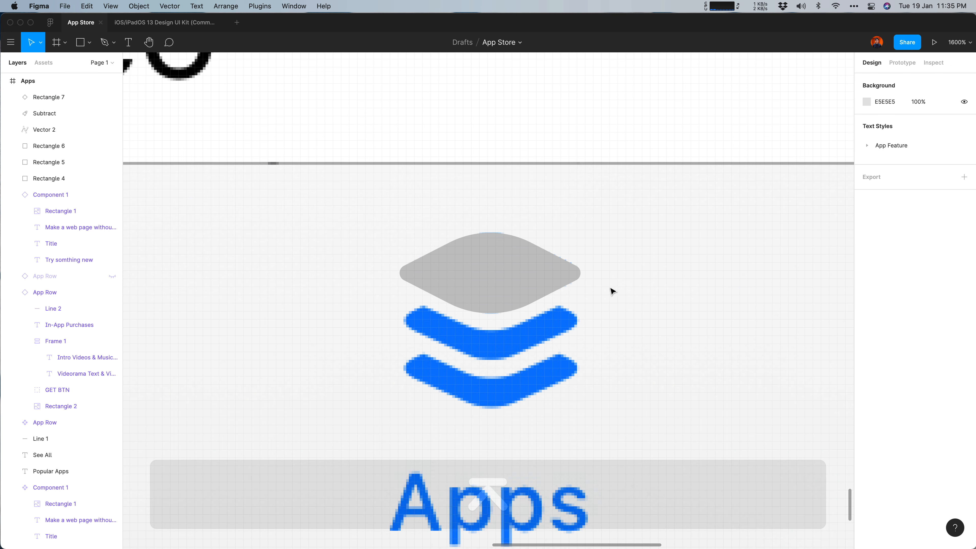
Move the rounded diamond beside the reference icon at X 246 and place a copy 5 px lower, at Y 747.31
left_click_drag(495, 283, 688, 283)
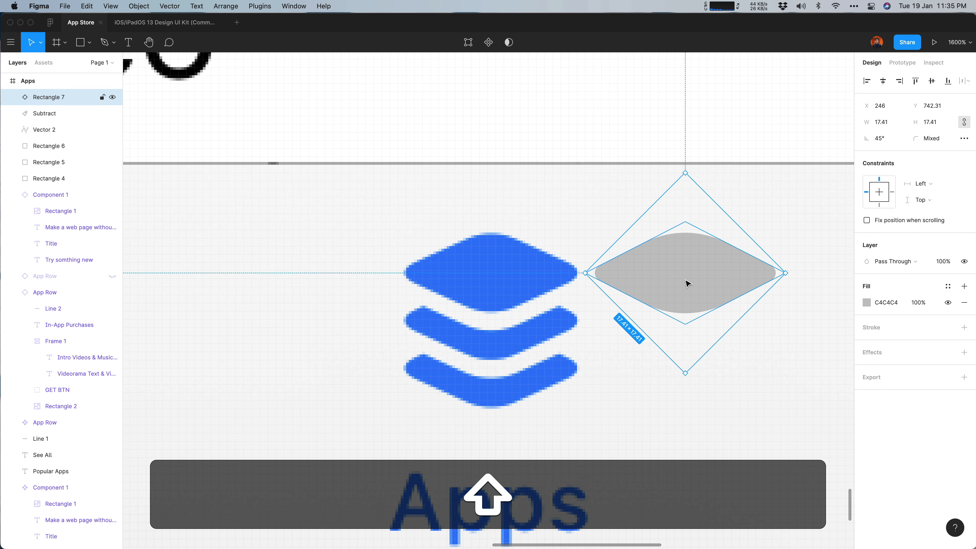
key("super+c")
key("super+v")
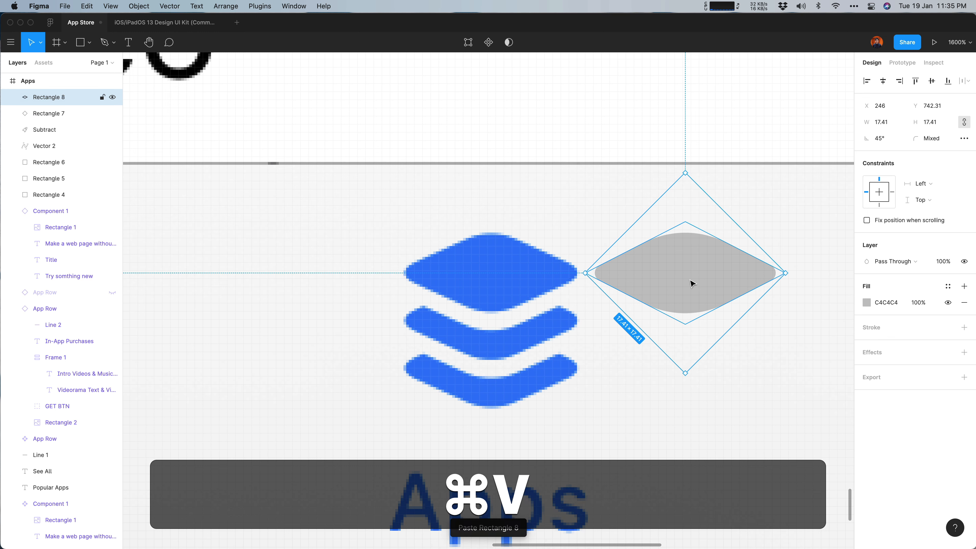
left_click_drag(696, 285, 702, 333)
key("Up")
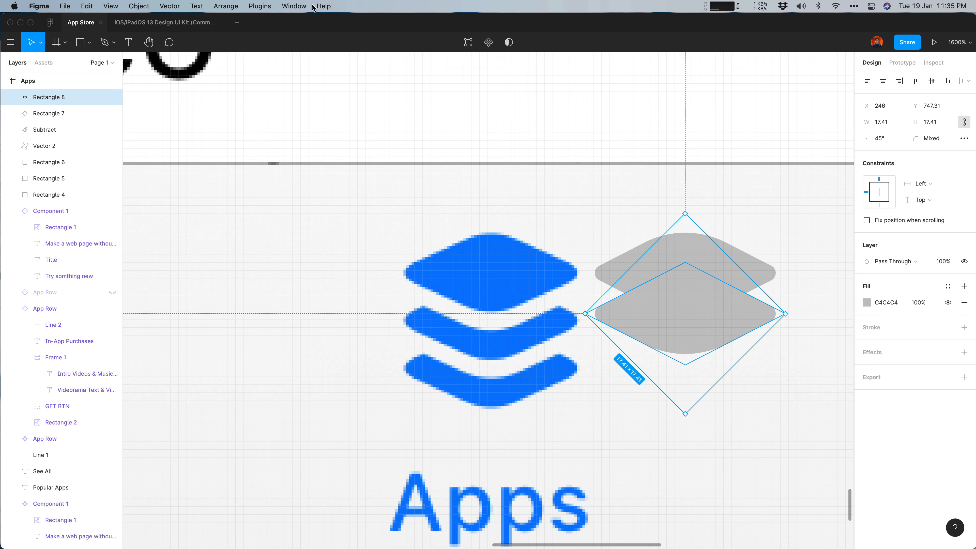
Show the rulers and place a horizontal guide along the lower edge of the reference's middle layer
left_click(110, 6)
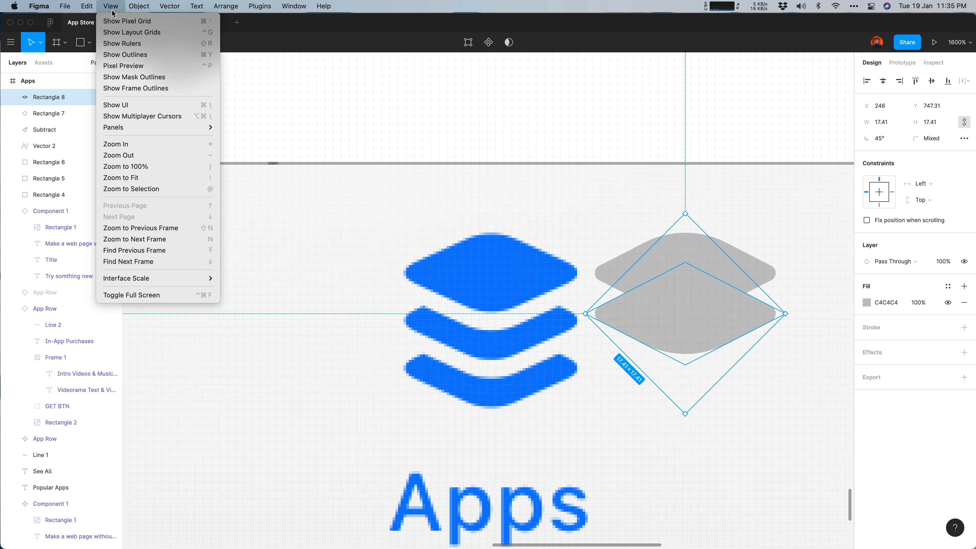
left_click(132, 45)
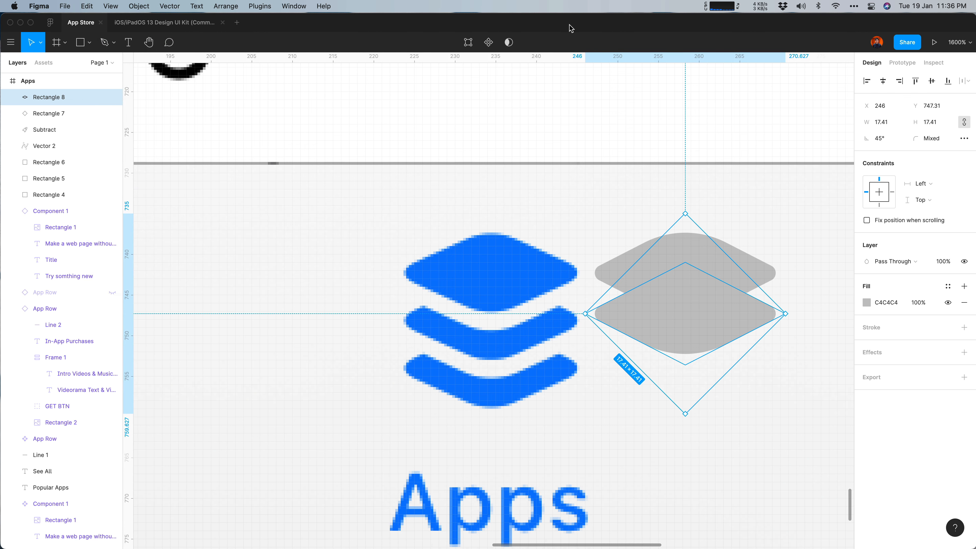
left_click_drag(548, 57, 559, 360)
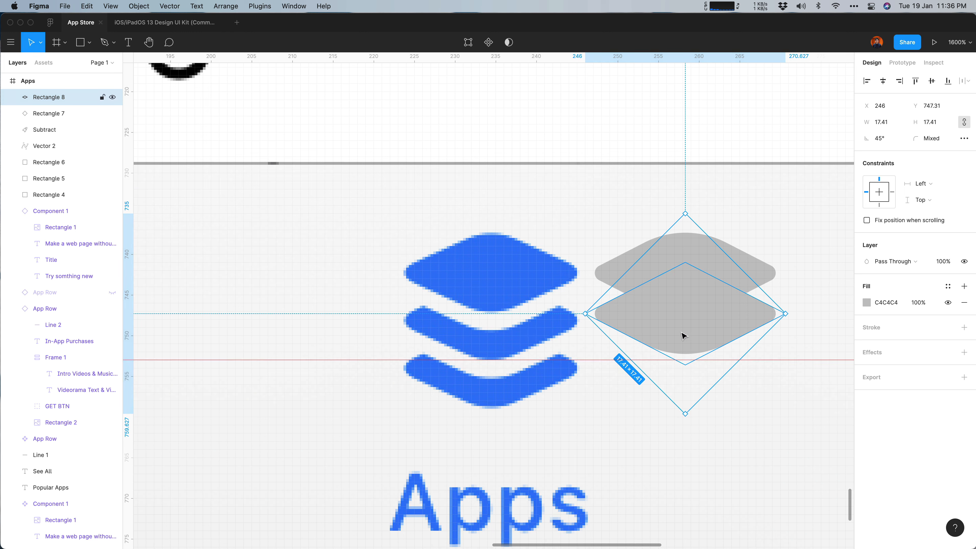
Move the copied diamond down to Y 748.31 so its lower edge meets the guide
left_click_drag(682, 335, 689, 337)
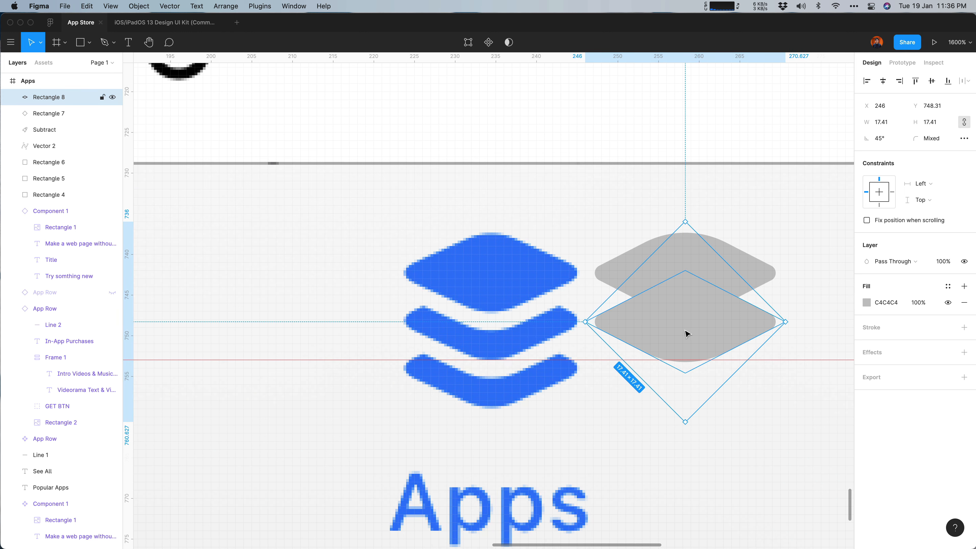
left_click(746, 433)
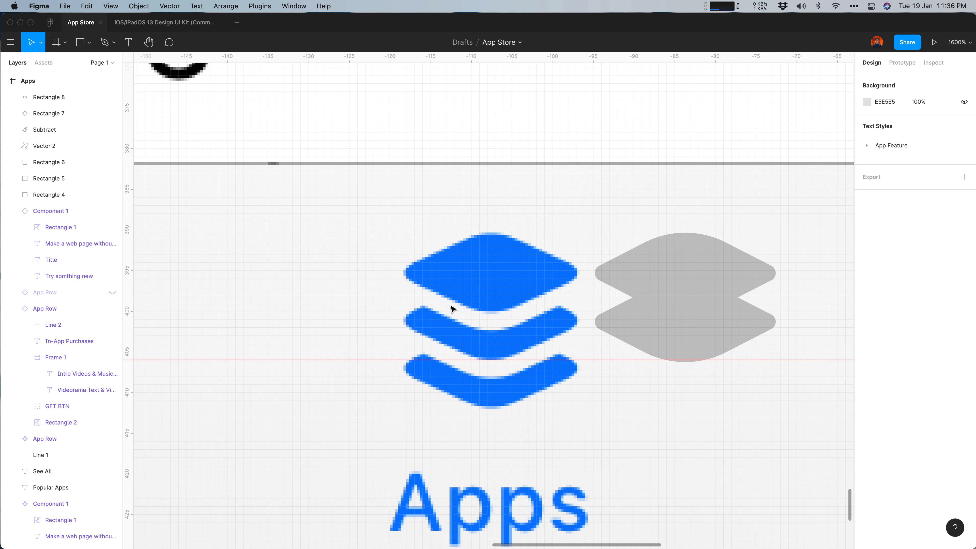
left_click(664, 338)
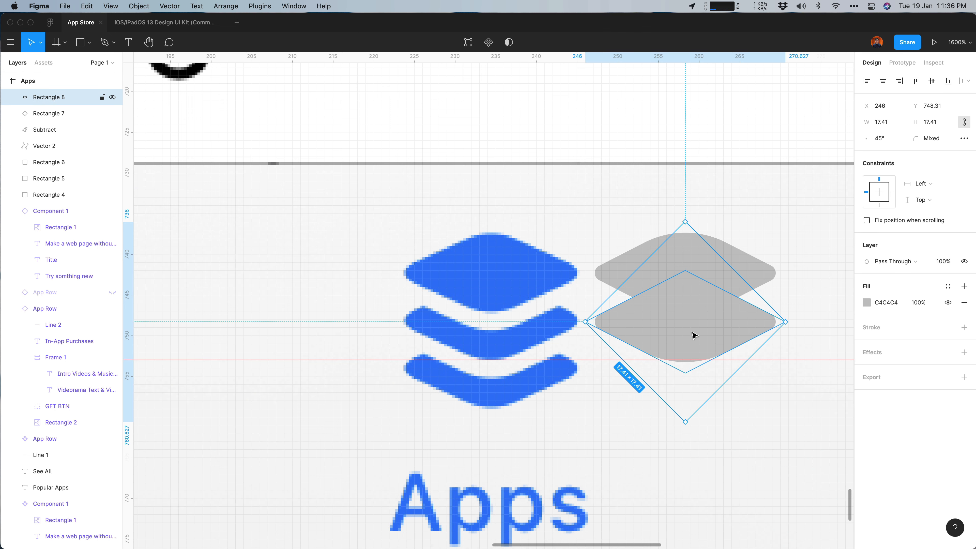
Paste another copy of the rounded diamond and move it up to Y 745.31
key("super+v")
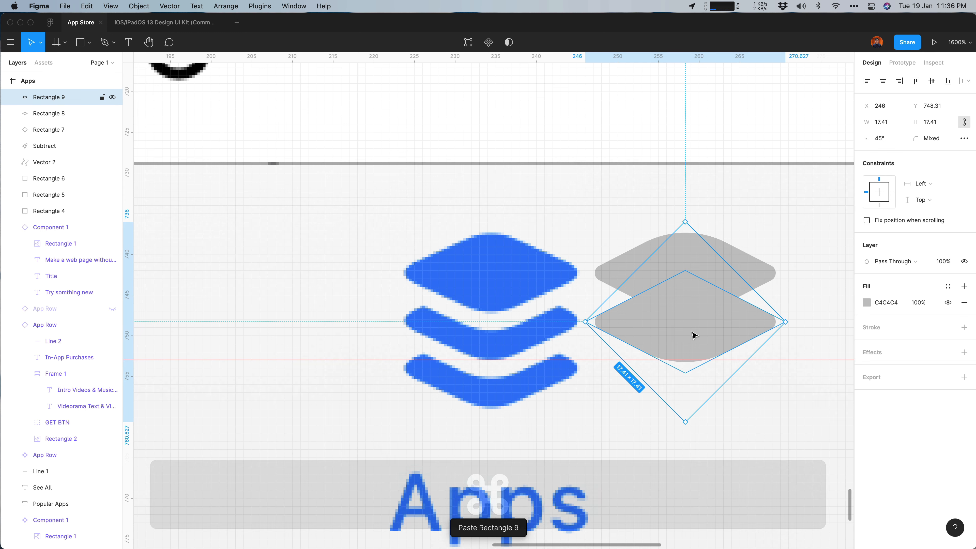
key("Up")
key("Up")
key("Up")
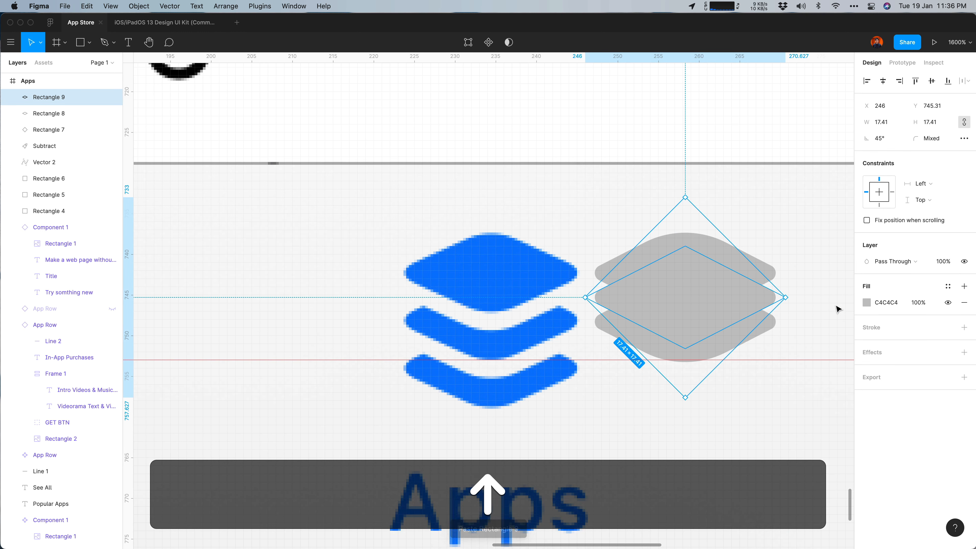
Change the fill of the newly pasted diamond to red (BE3B3B)
left_click(881, 302)
left_click(867, 302)
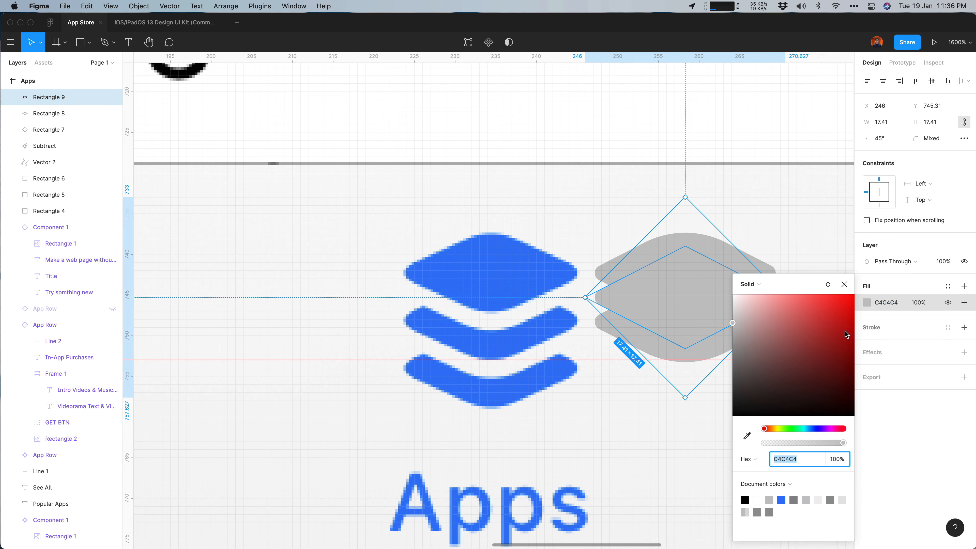
left_click(817, 324)
left_click(762, 218)
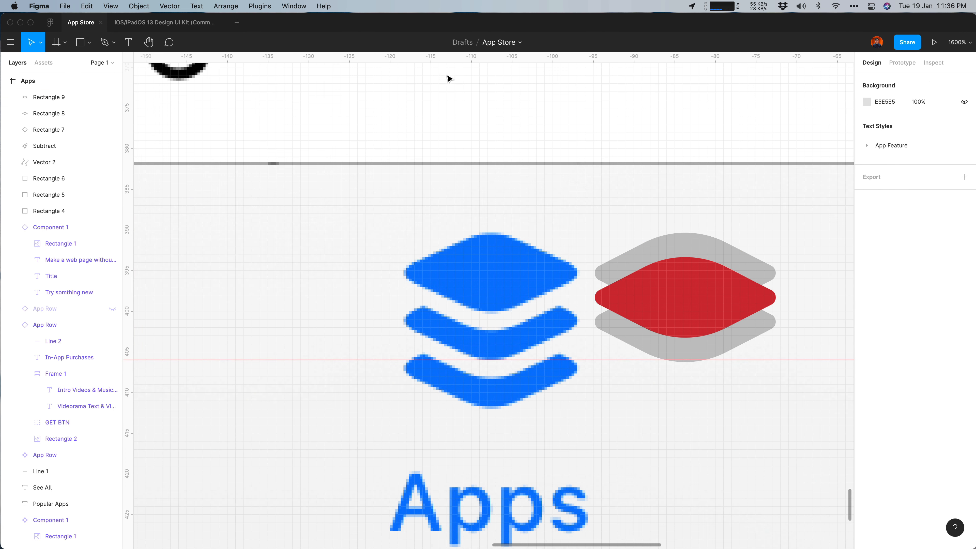
Place a horizontal guide at 749 on the reference middle layer's inner curve and raise the red diamond to Y 744.31 to meet it
left_click_drag(455, 58, 657, 327)
left_click(702, 319)
key("Up")
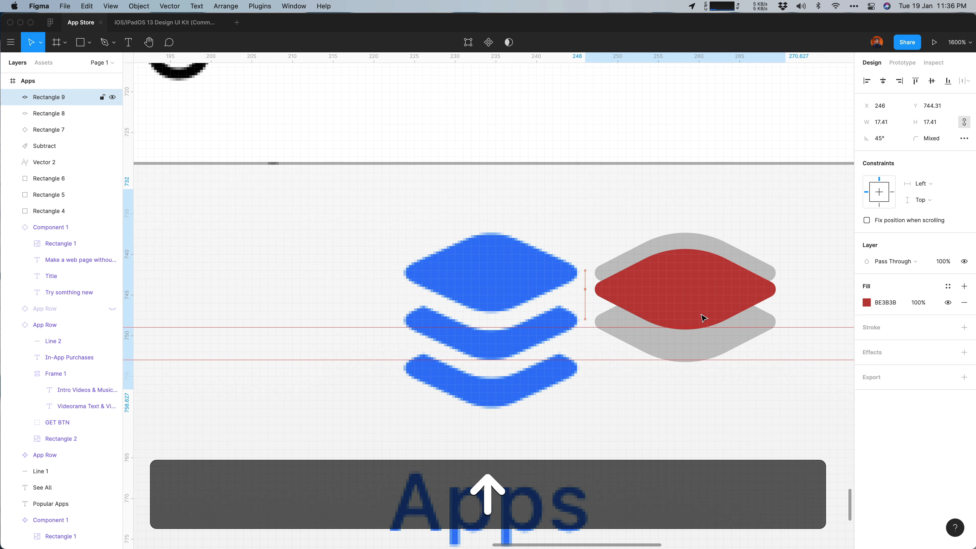
Subtract the red diamond from the lower gray diamond to form the curved middle layer
left_click(686, 344)
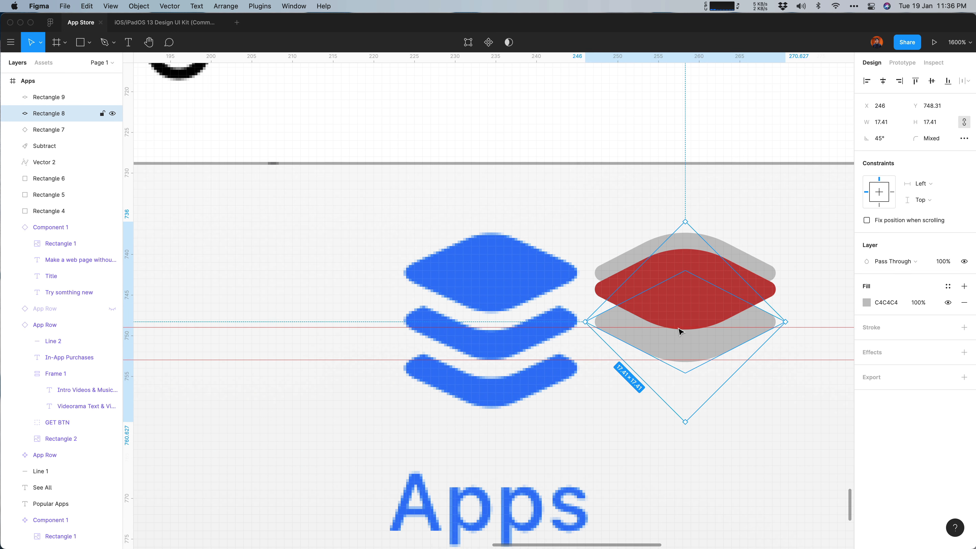
left_click(675, 303, "shift")
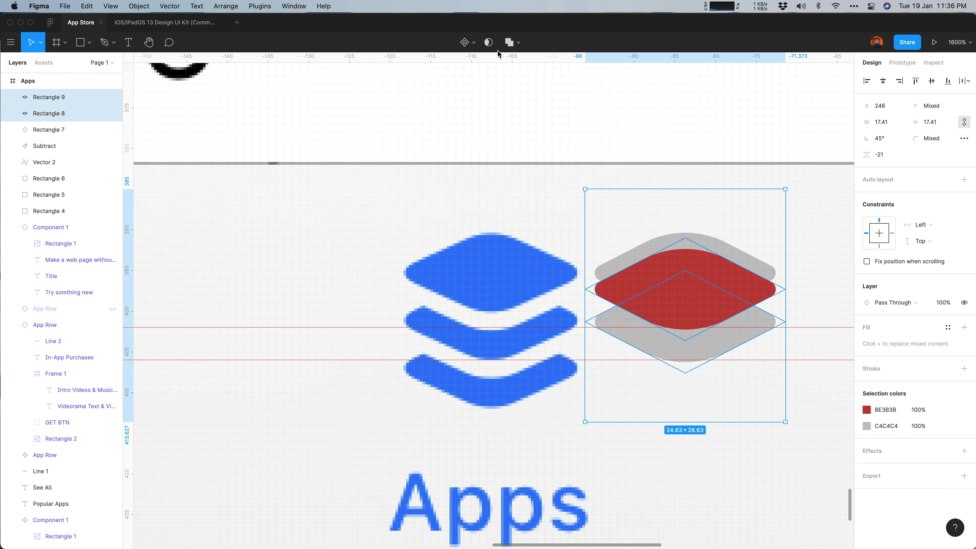
left_click(517, 43)
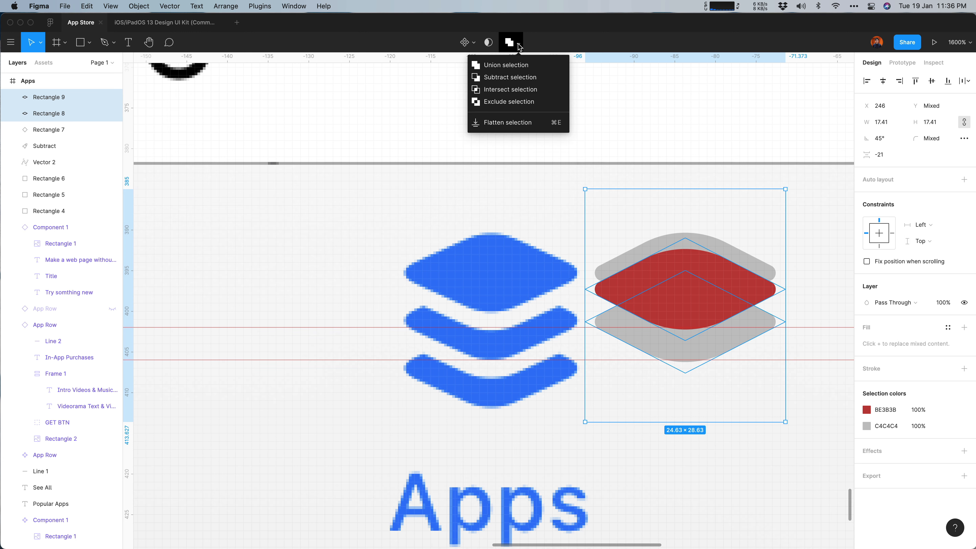
left_click(528, 77)
left_click(814, 275)
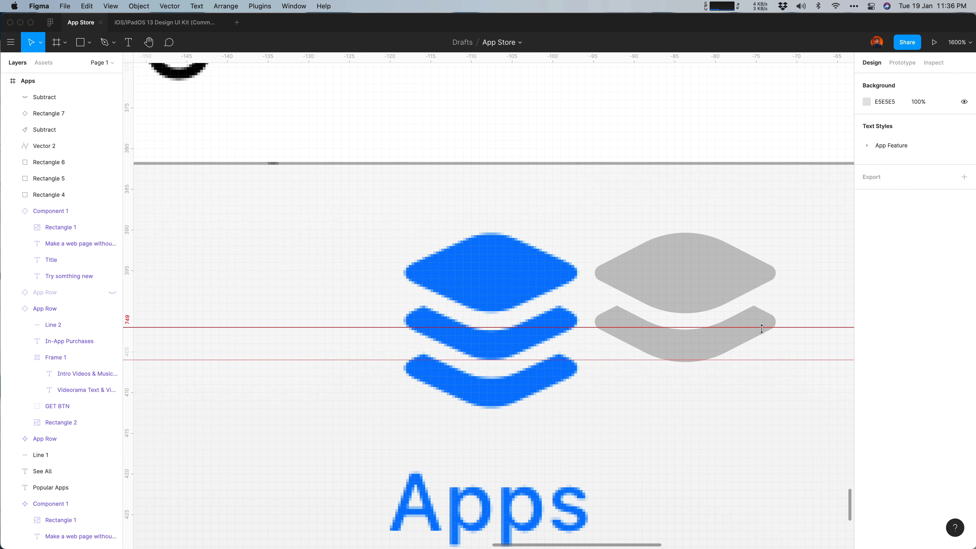
Duplicate the curved middle layer in place and move the copy down to Y 752.31 as the bottom layer
left_click(712, 344)
key("cmd+c")
key("cmd+v")
key("shift+cmd+v")
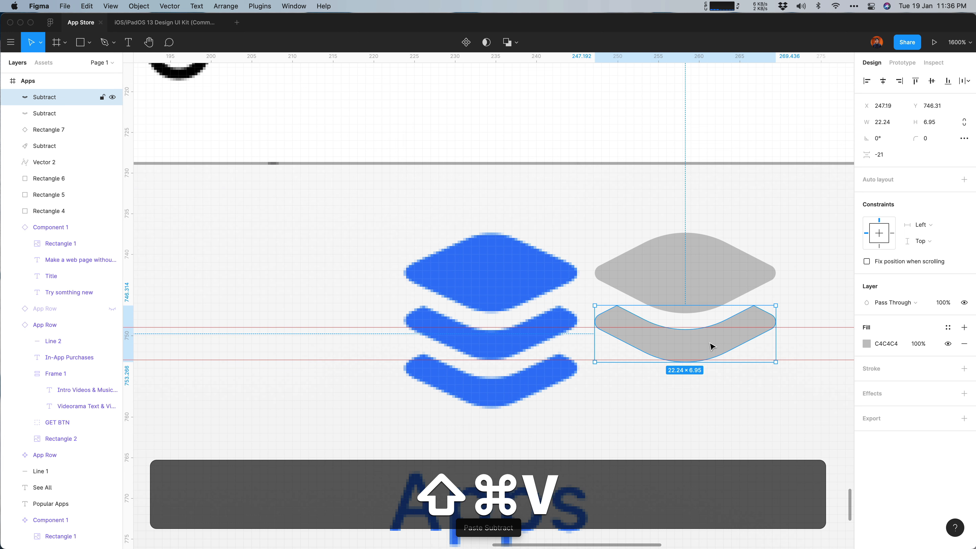
key("shift+Down")
key("Up")
key("Up")
key("Up")
key("Up")
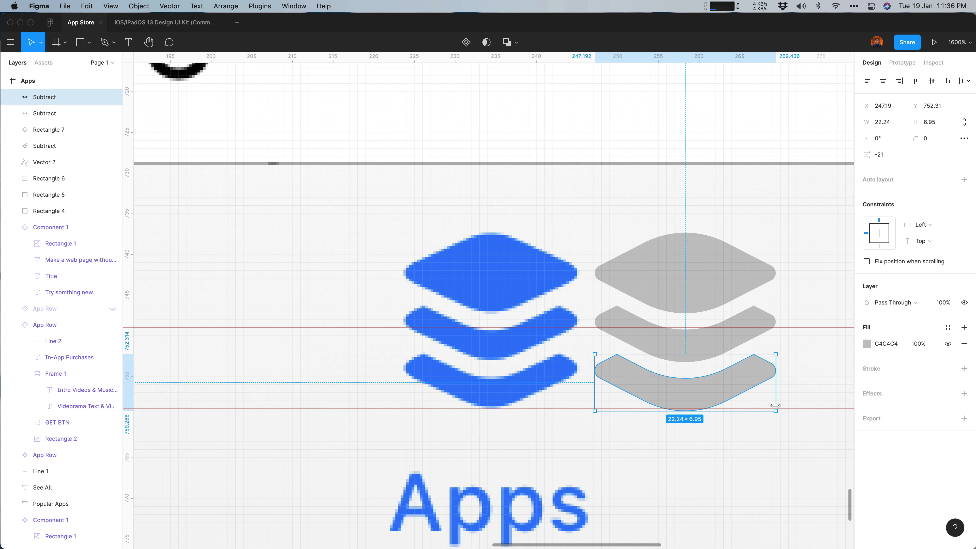
Select the diamond and both curved layers and move them together over the reference Apps icon
left_click(731, 414)
left_click(726, 398)
left_click(718, 332, "shift")
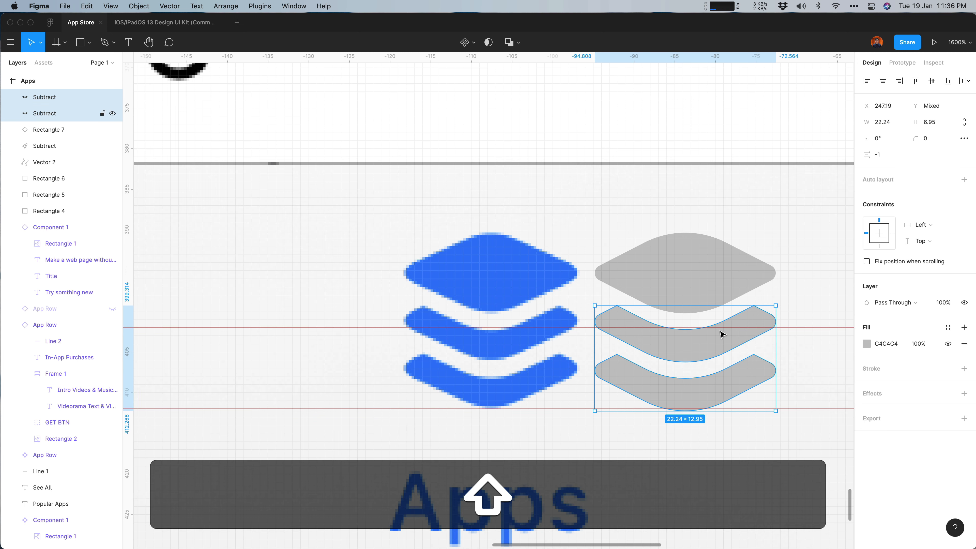
left_click(714, 265, "shift")
left_click_drag(714, 265, 519, 266)
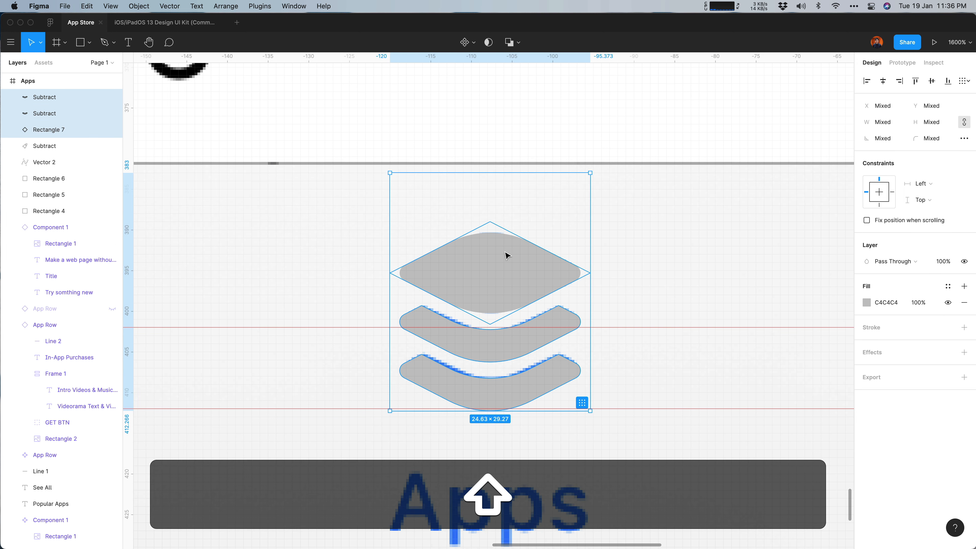
Move the three layer shapes aside to compare them with the reference icon, and return them over it
key("super+minus")
left_click(489, 340)
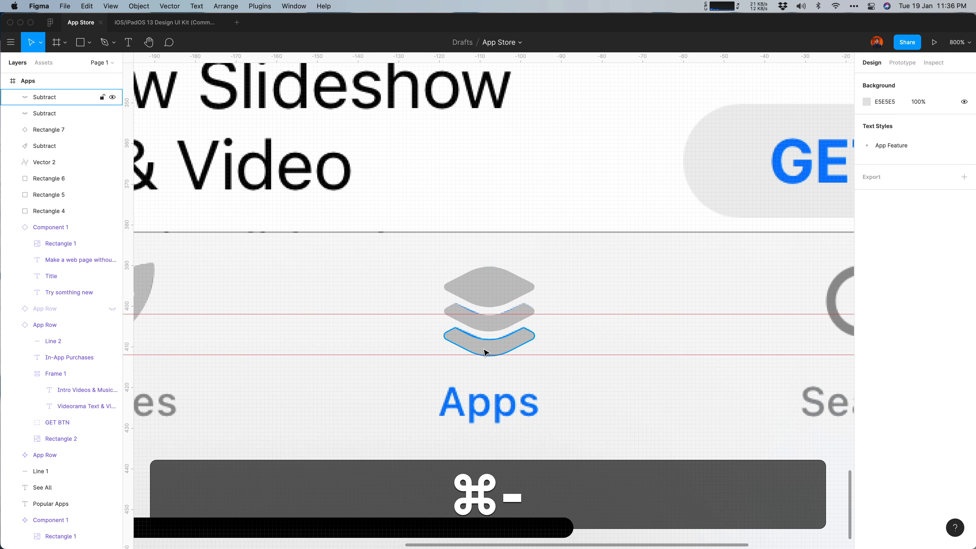
left_click(490, 314, "shift")
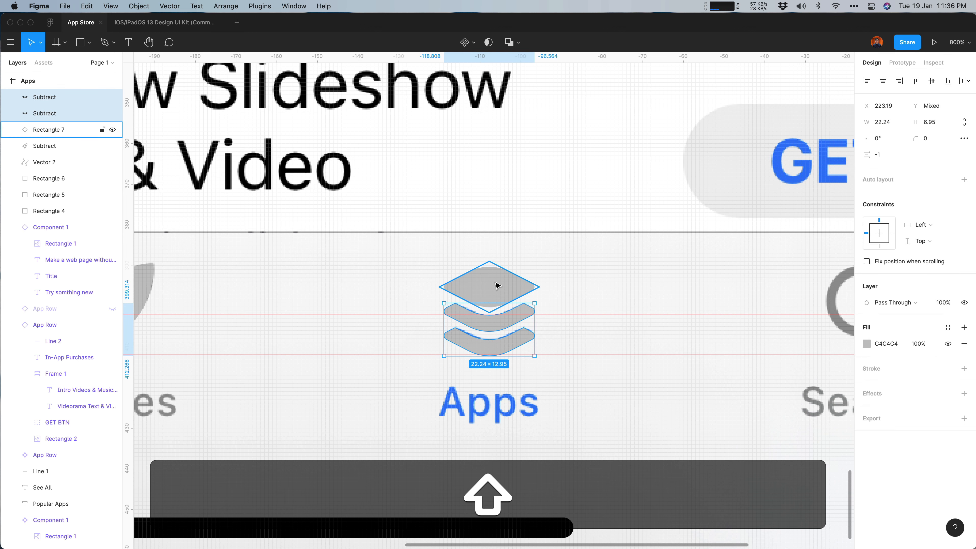
left_click(492, 285, "shift")
left_click_drag(493, 284, 562, 283)
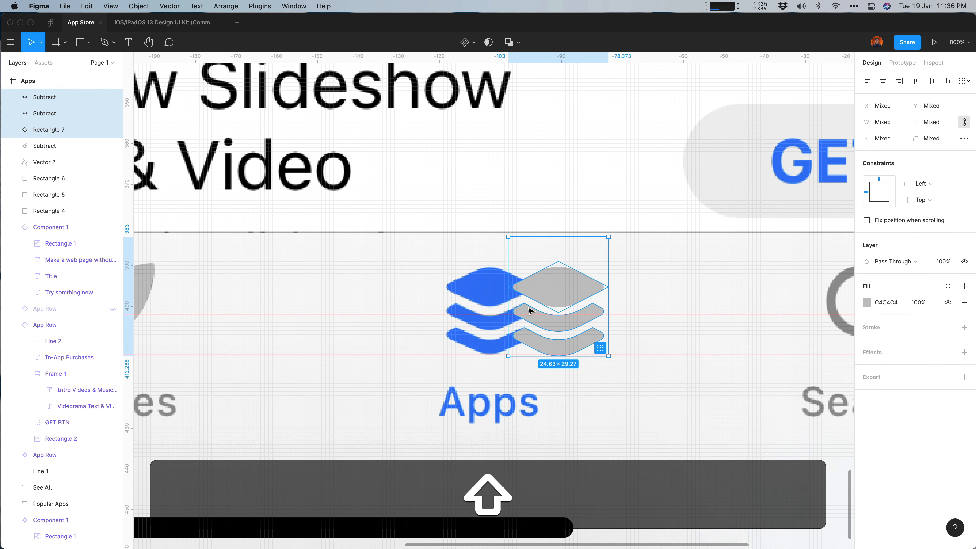
key("shift+Left")
key("shift+Left")
key("Right")
key("Right")
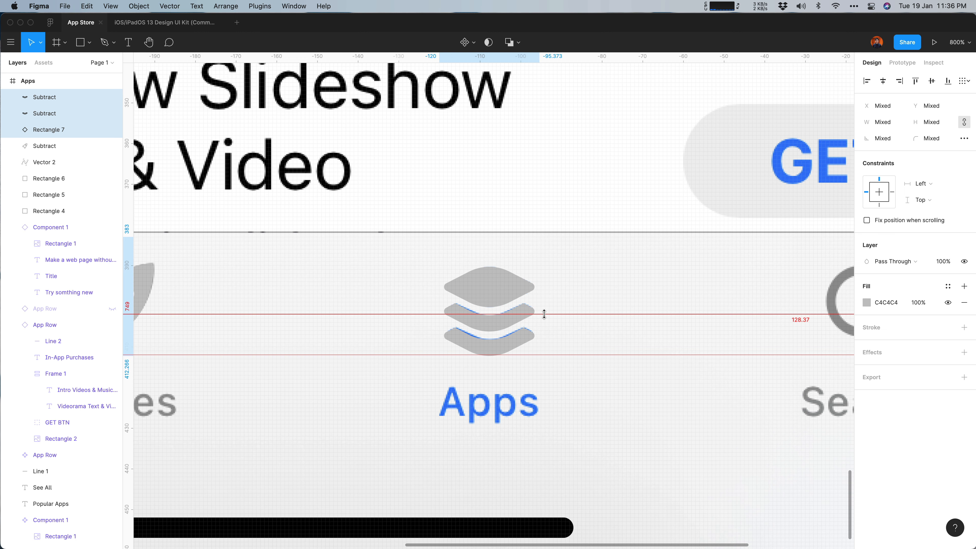
key("Escape")
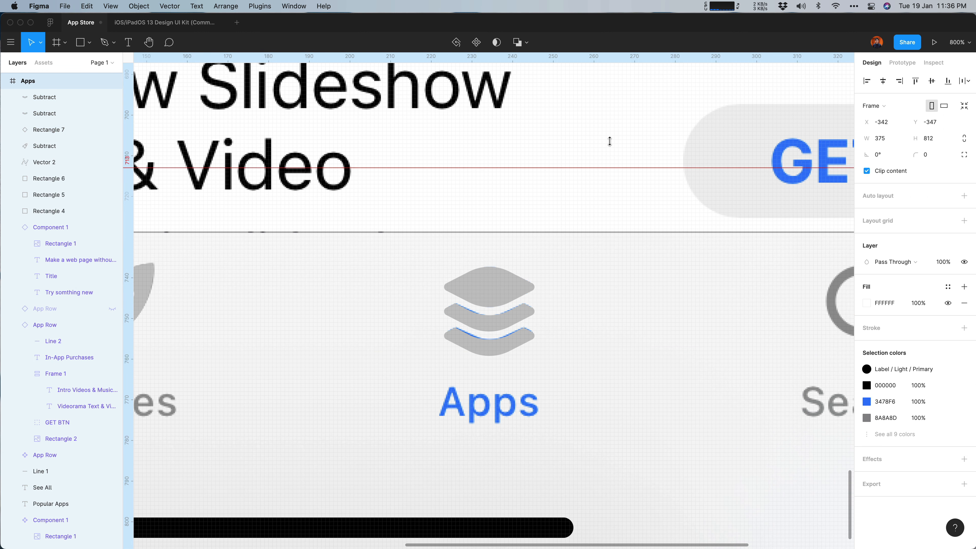
Draw a 16 × 16 circle at X 318, Y 738 over the lens of the reference Search icon
scroll(584, 360, "right", 10)
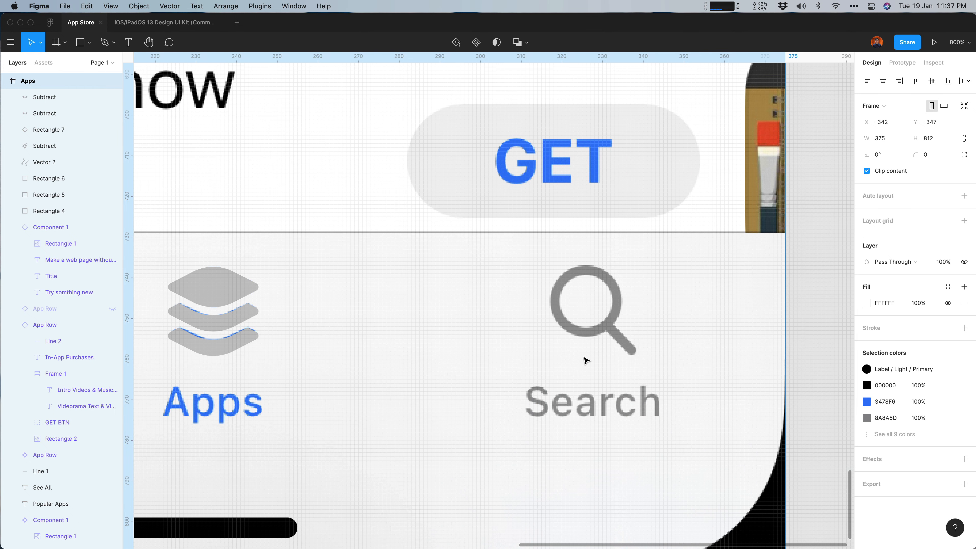
key("super+equal")
key("super+equal")
key("super+minus")
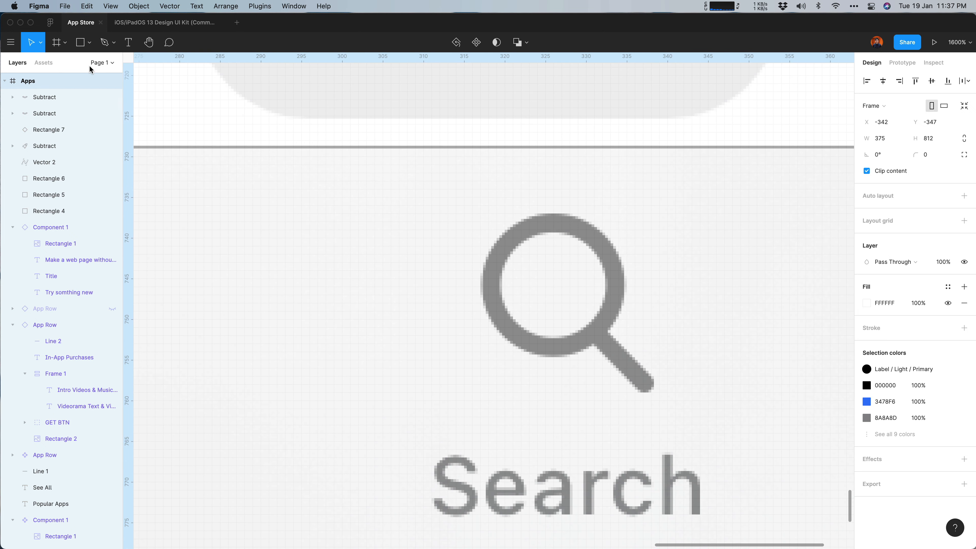
left_click(90, 42)
left_click(94, 100)
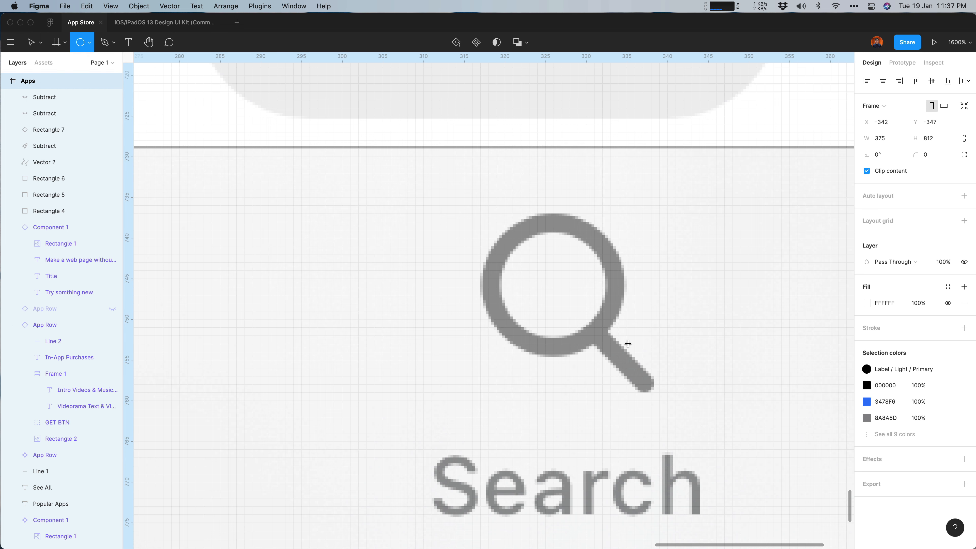
left_click_drag(549, 281, 577, 290)
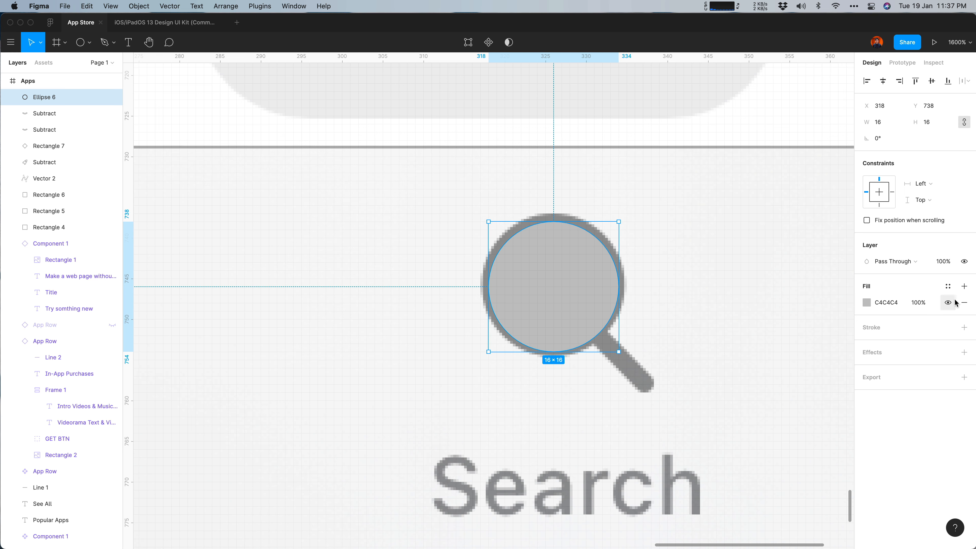
Replace the circle's fill with a black stroke 2 px thick and aligned to Center
left_click(963, 302)
left_click(963, 311)
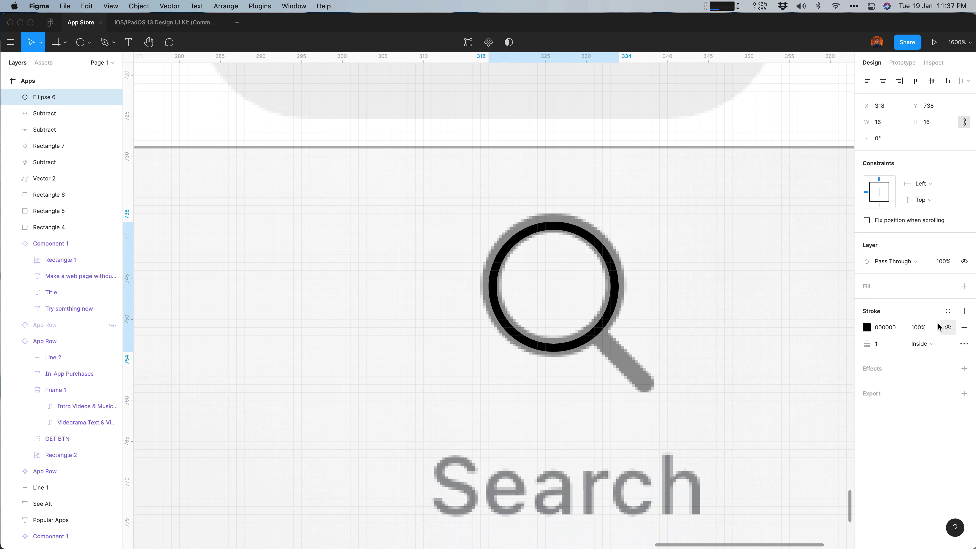
left_click(876, 344)
key("Up")
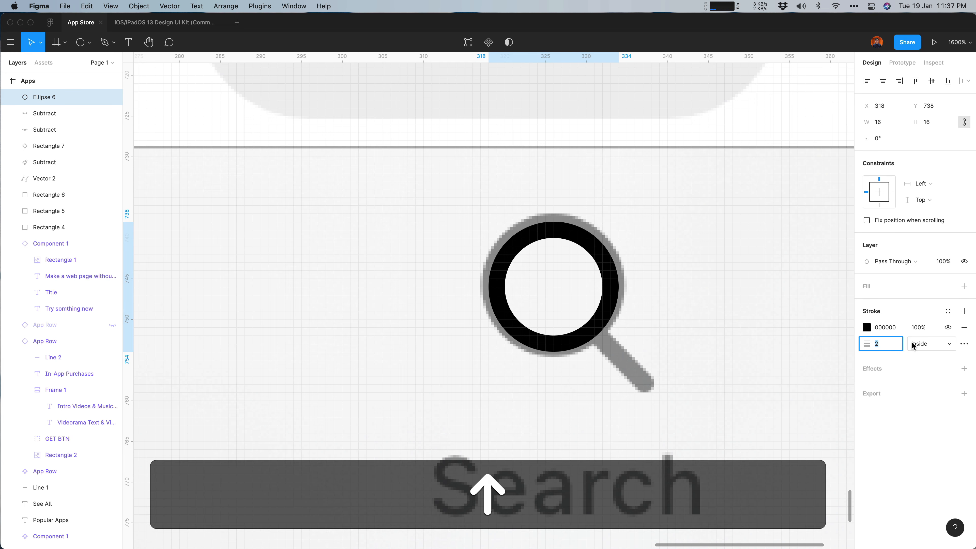
left_click(920, 343)
left_click(925, 360)
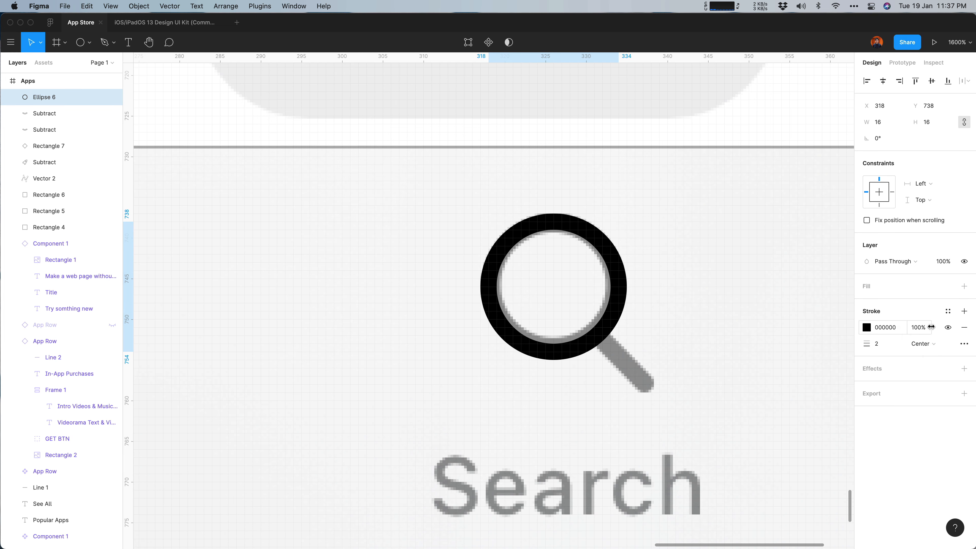
Try to shrink the ring to fit the reference lens
left_click(629, 320)
left_click(616, 338)
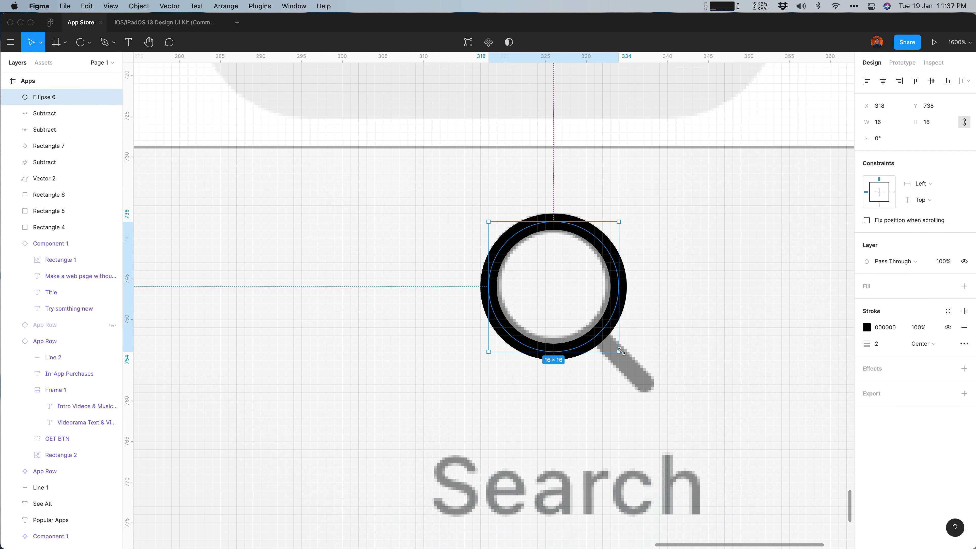
left_click_drag(620, 350, 615, 344)
scroll(461, 364, "left", 10)
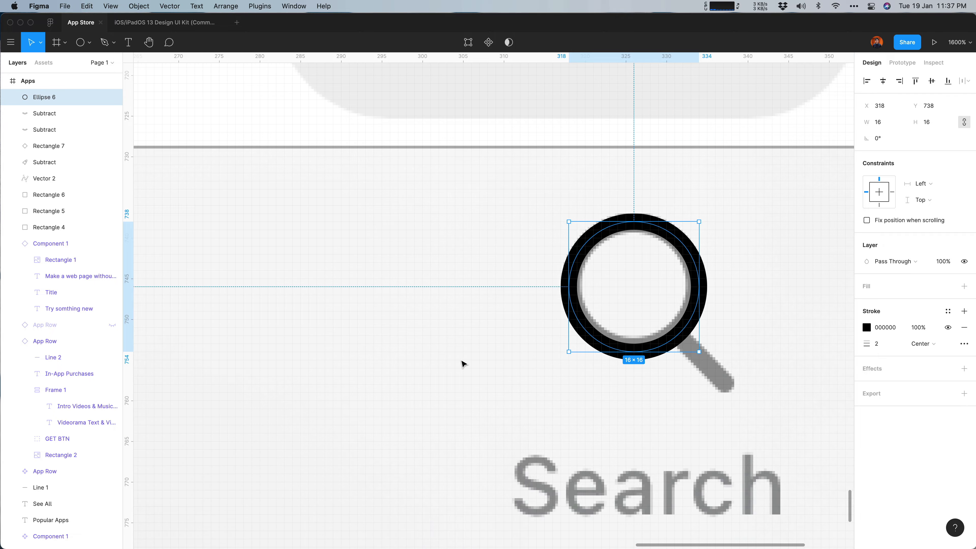
scroll(385, 361, "right", 12)
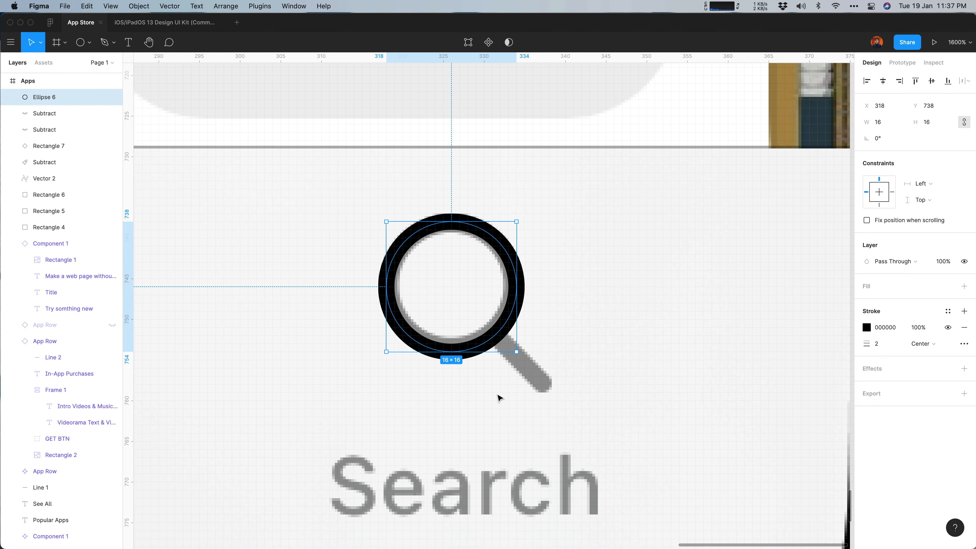
Draw a diagonal line about 8.49 px long at 135° along the reference magnifier's handle, ending inside the ring
left_click(499, 399)
key("super+equal")
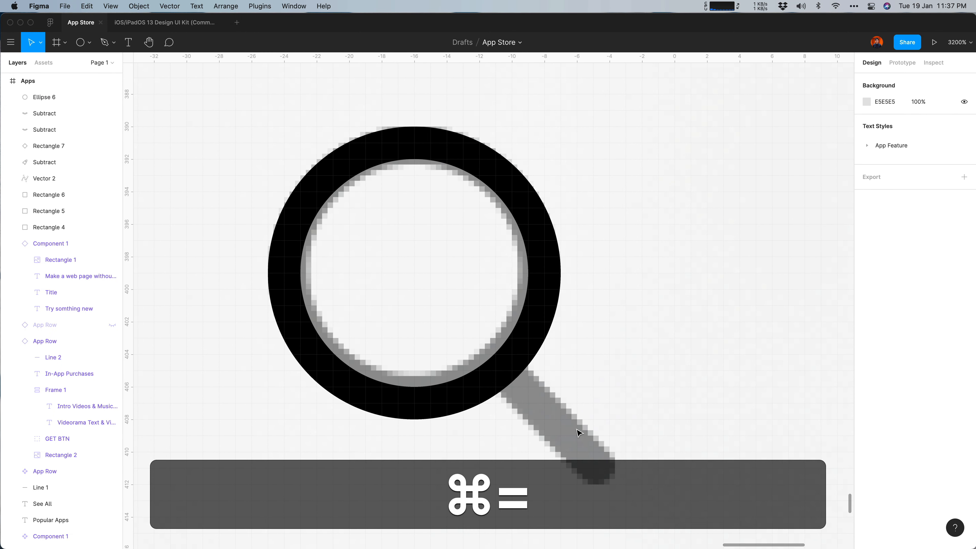
left_click_drag(656, 464, 612, 330)
left_click(87, 45)
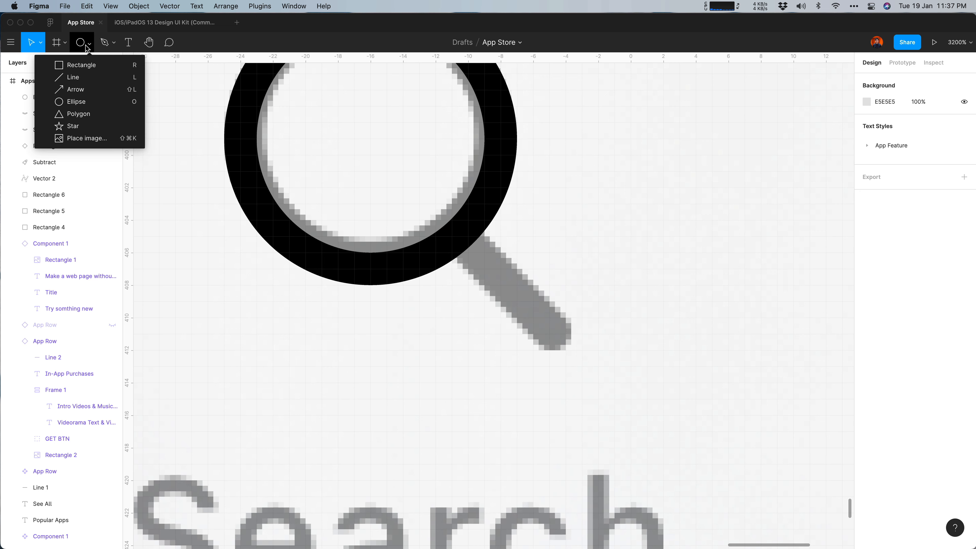
left_click(93, 78)
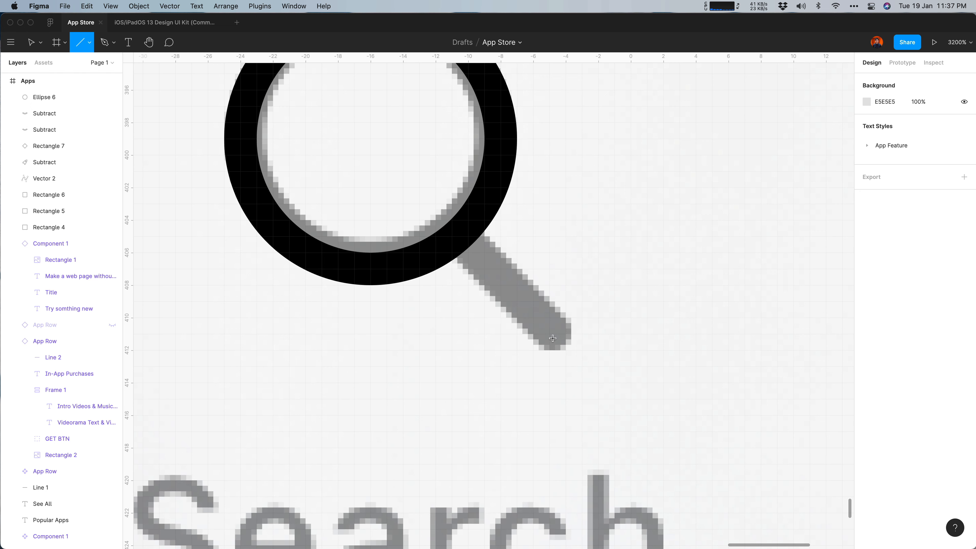
left_click_drag(552, 338, 452, 234)
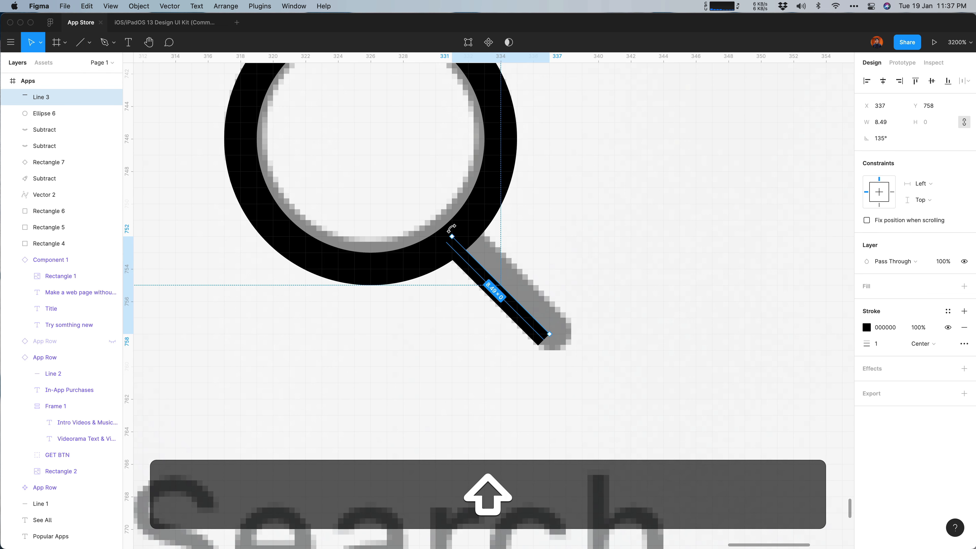
Set the handle line's stroke thickness to 2
left_click(873, 342)
key("Up")
key("Up")
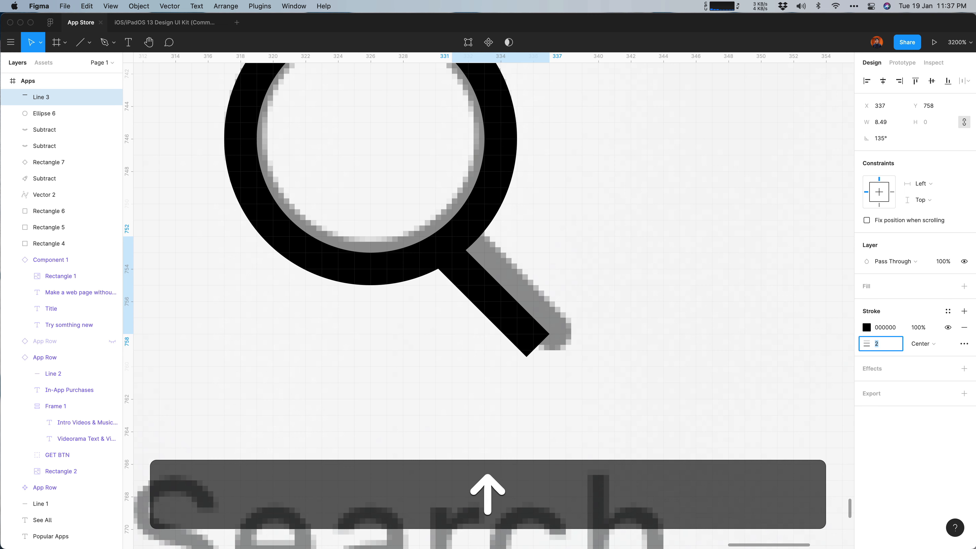
key("Down")
left_click(661, 298)
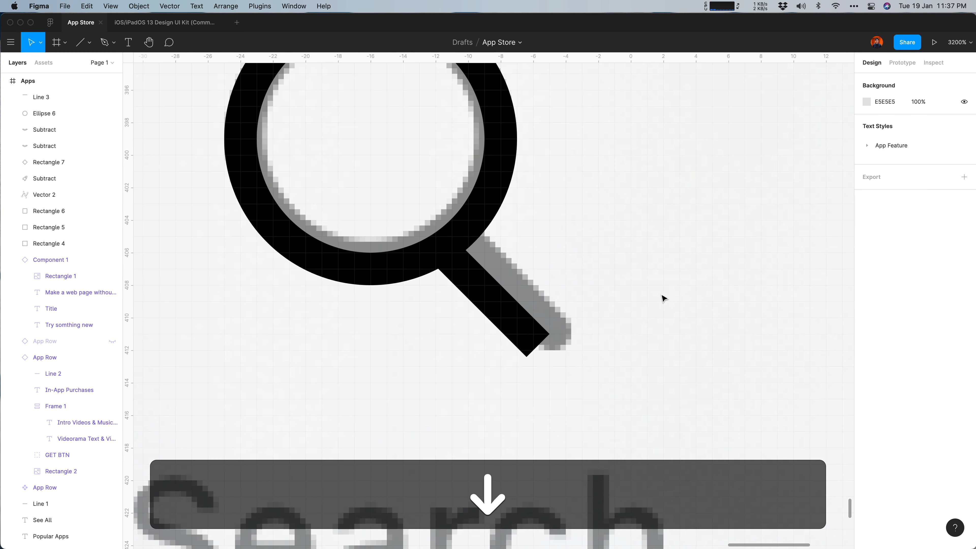
Move the handle line to X 338, Y 757 so it covers the reference handle
left_click(512, 309)
key("Up")
key("Right")
key("Down")
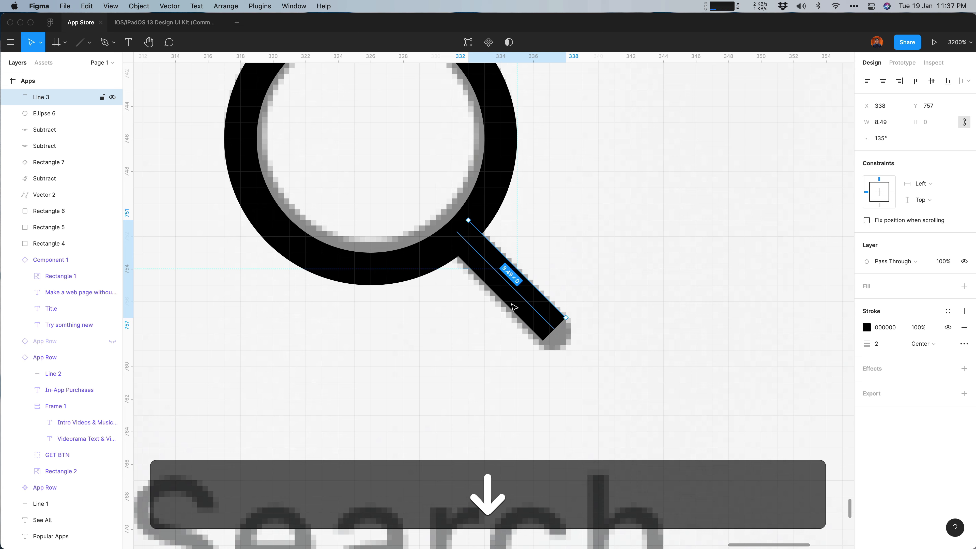
Give the magnifier's handle line a Round stroke cap
key("Up")
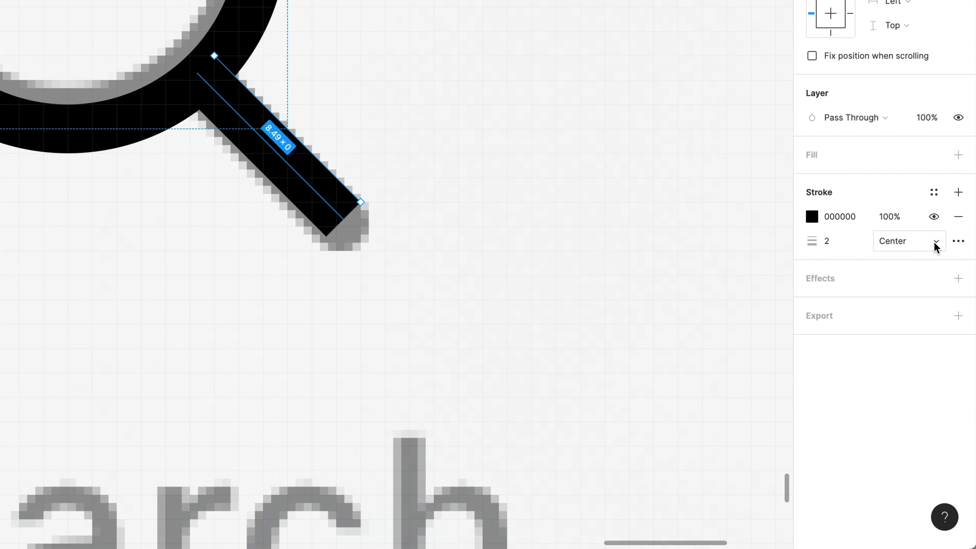
left_click(961, 243)
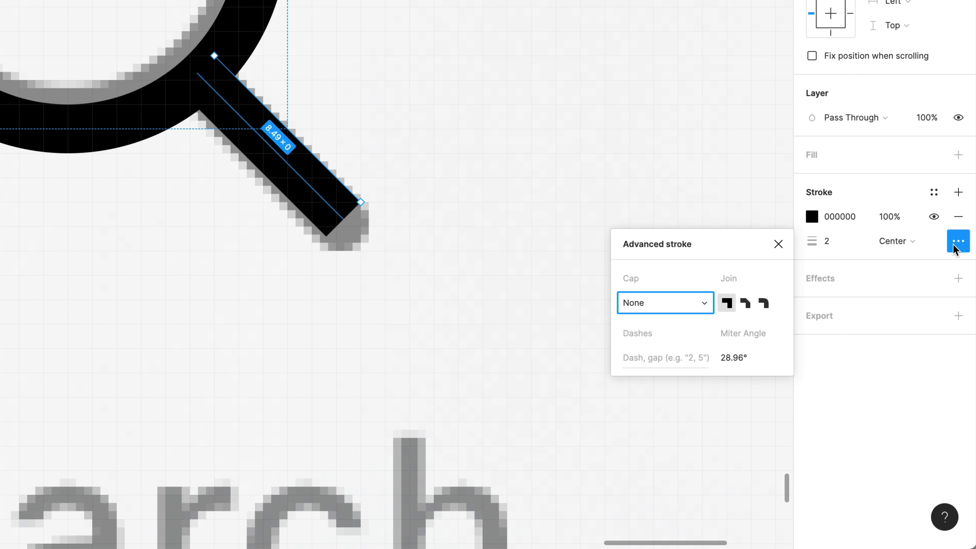
left_click(638, 303)
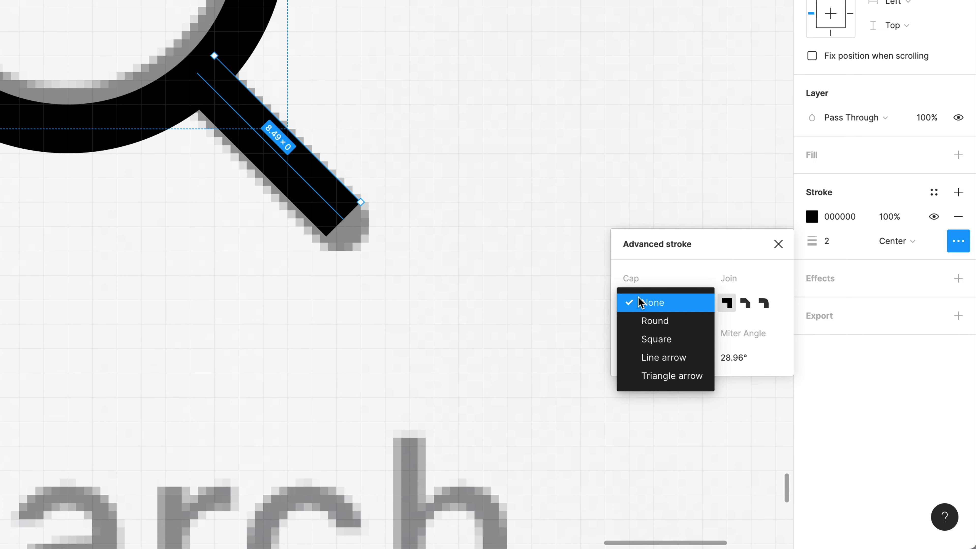
left_click(649, 321)
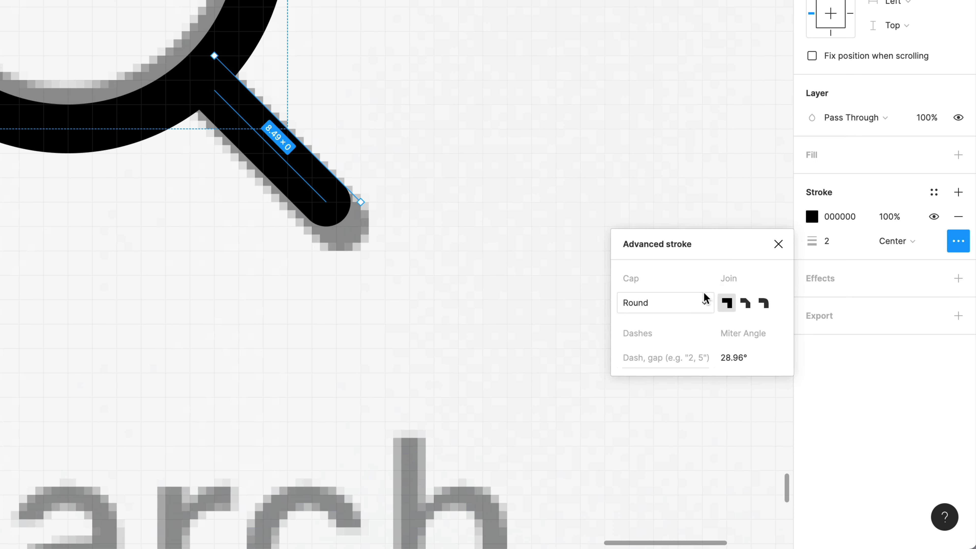
Try the Square and Line arrow caps on the handle line, and restore the Round cap
left_click(691, 305)
left_click(691, 325)
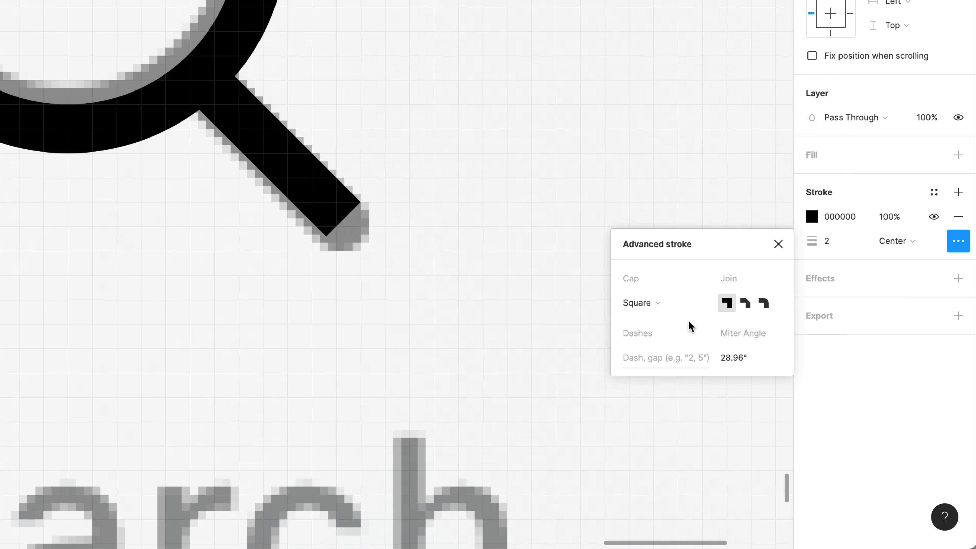
left_click(691, 302)
left_click(686, 319)
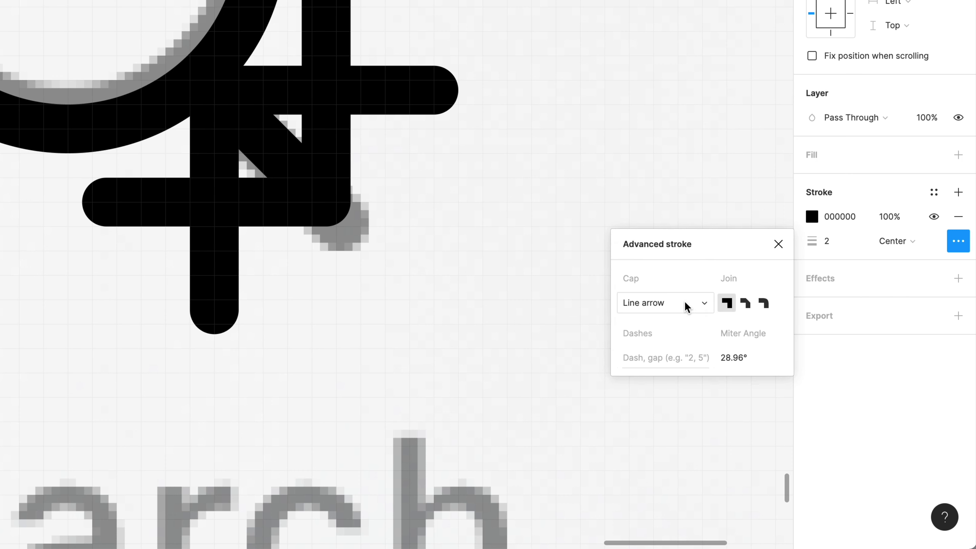
left_click(688, 305)
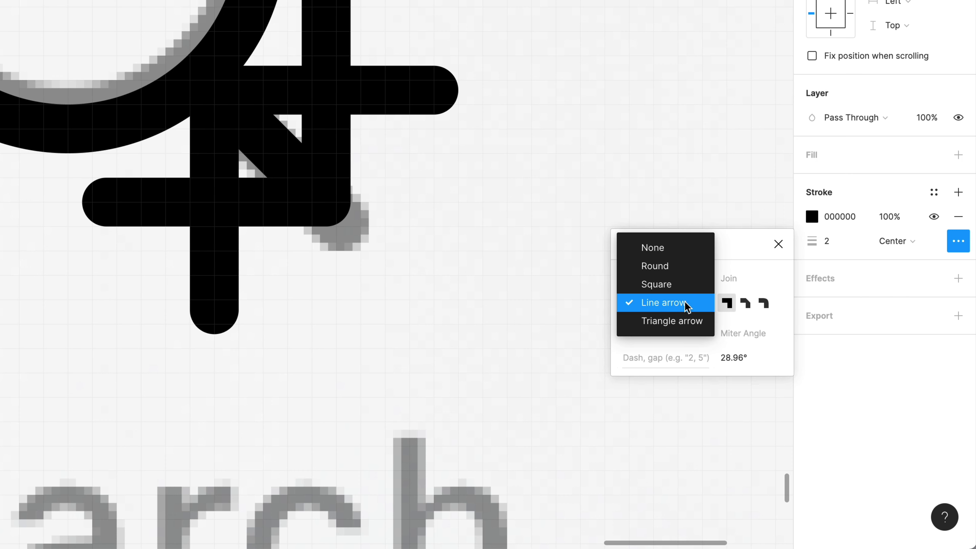
left_click(686, 266)
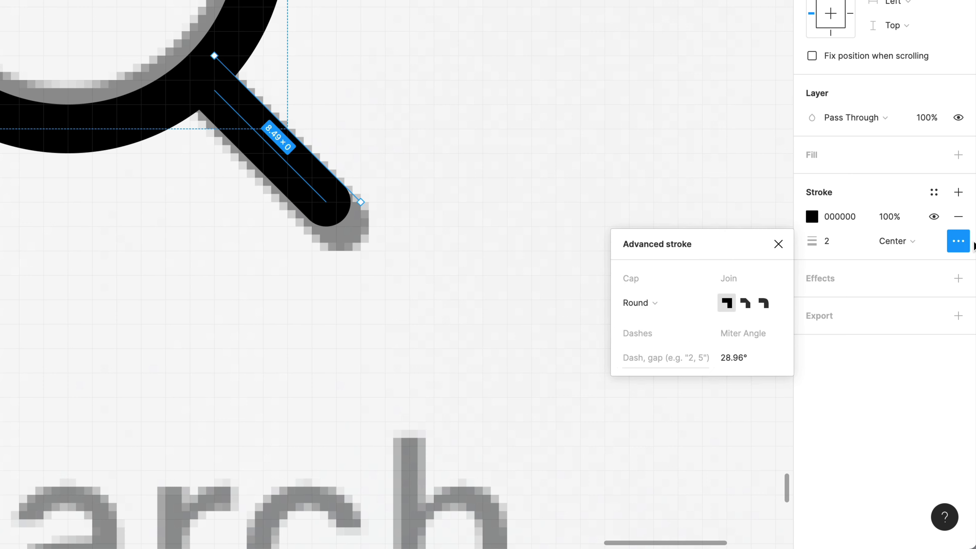
Move the handle line to X 339, Y 758 and extend its inner end into the ring for a length of 9.9
left_click(450, 42)
left_click(316, 177)
key("Down")
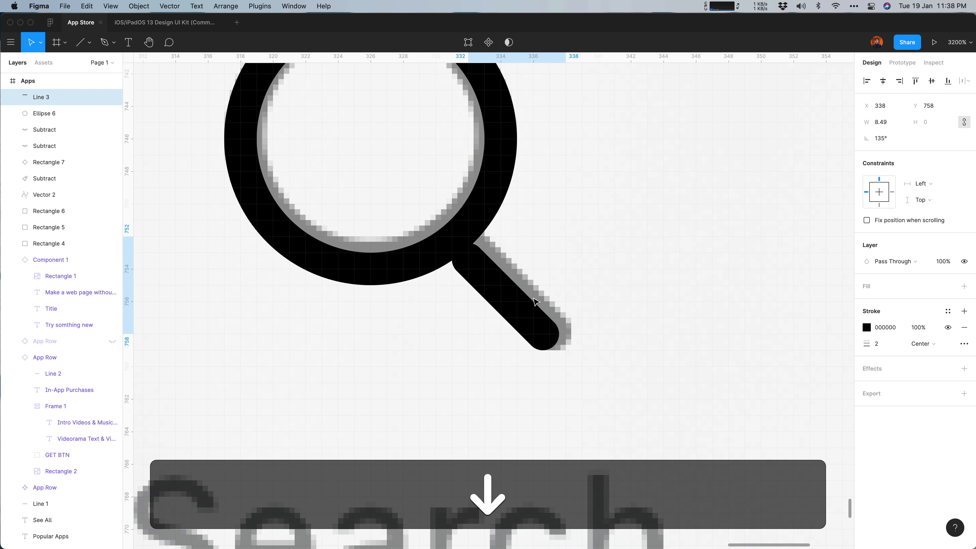
key("Right")
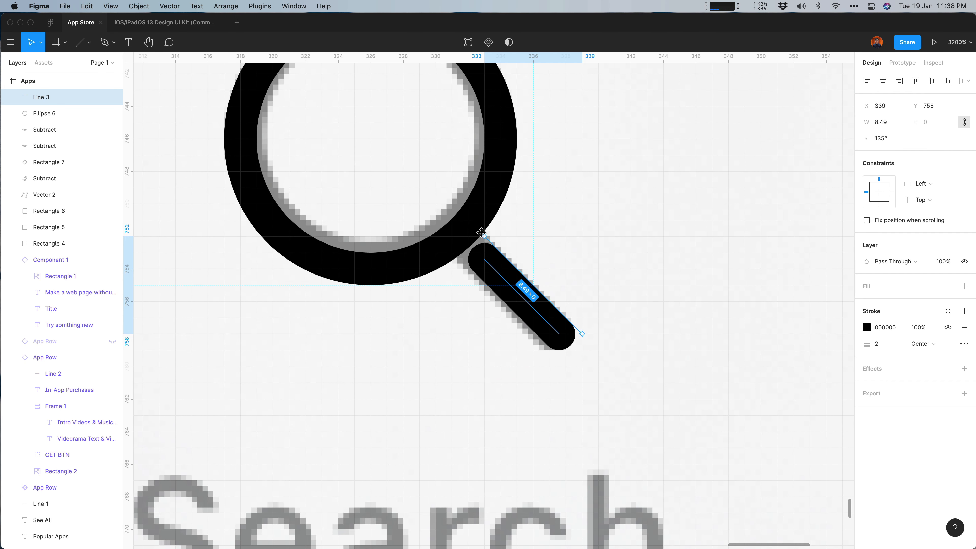
left_click_drag(481, 232, 467, 218)
left_click(626, 242)
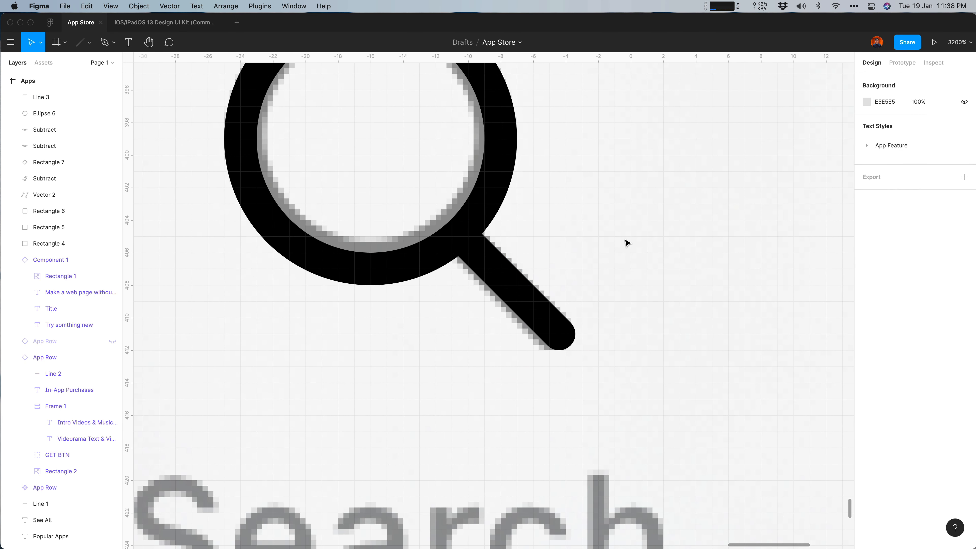
Select the handle line and ring together and shift them 10 px right to uncover the reference magnifier
key("super+minus")
key("super+minus")
left_click(490, 306)
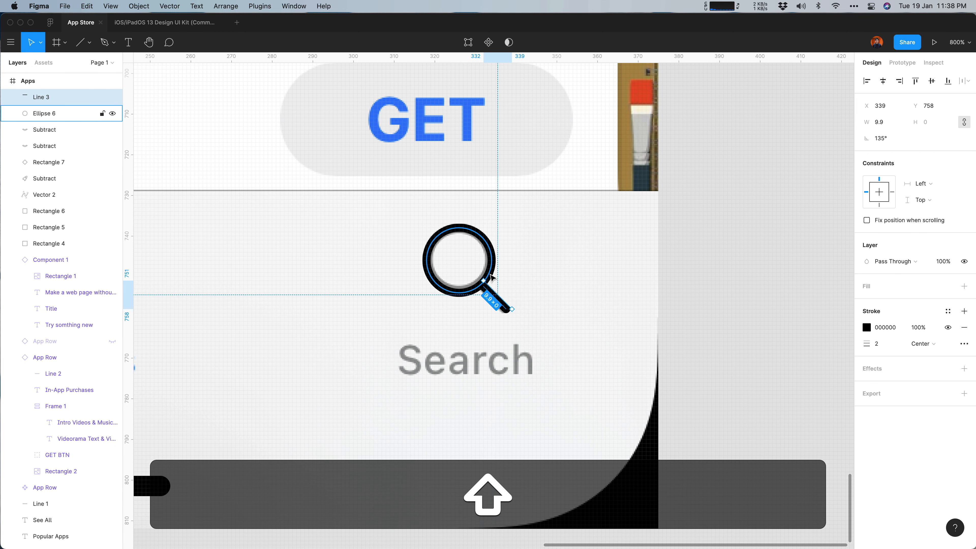
left_click(491, 275, "shift")
key("shift+0")
key("shift+Right")
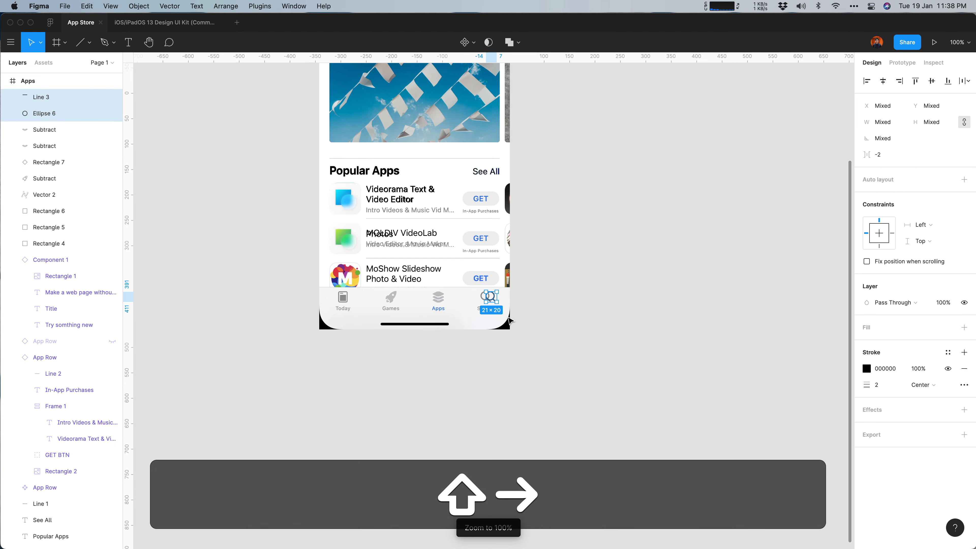
key("super+shift+equal")
key("super+equal")
key("super+equal")
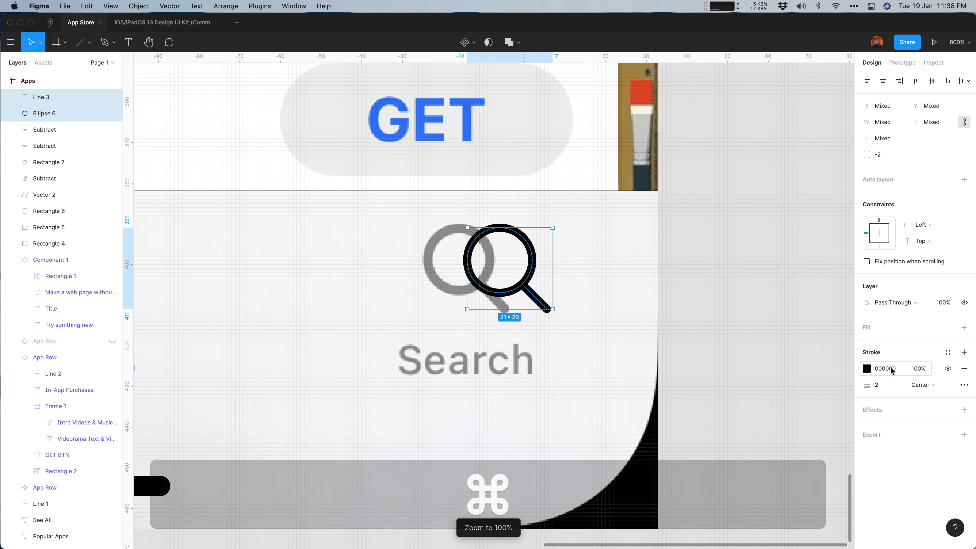
Recolour the magnifier's strokes with the grey 949595 sampled from the reference magnifier
left_click(866, 369)
left_click(747, 435)
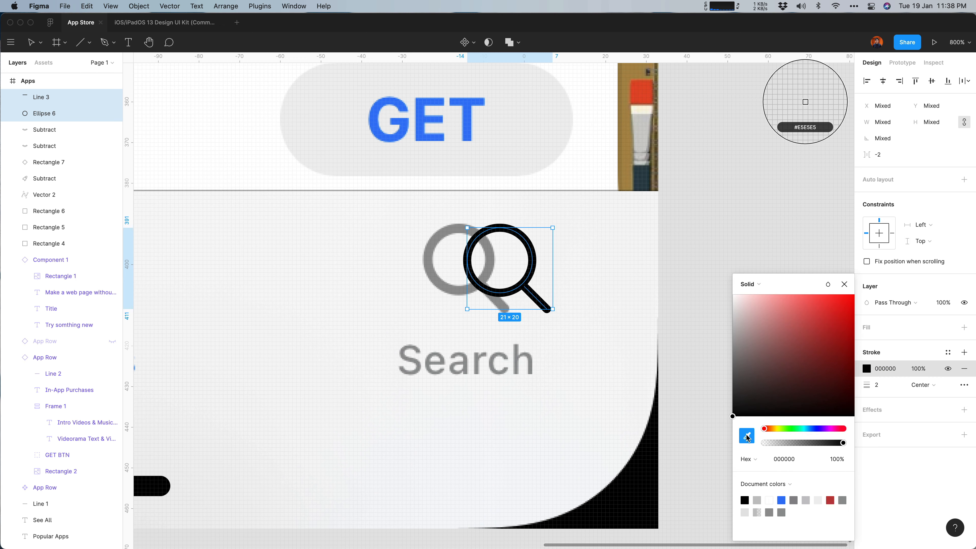
left_click(455, 292)
left_click(611, 253)
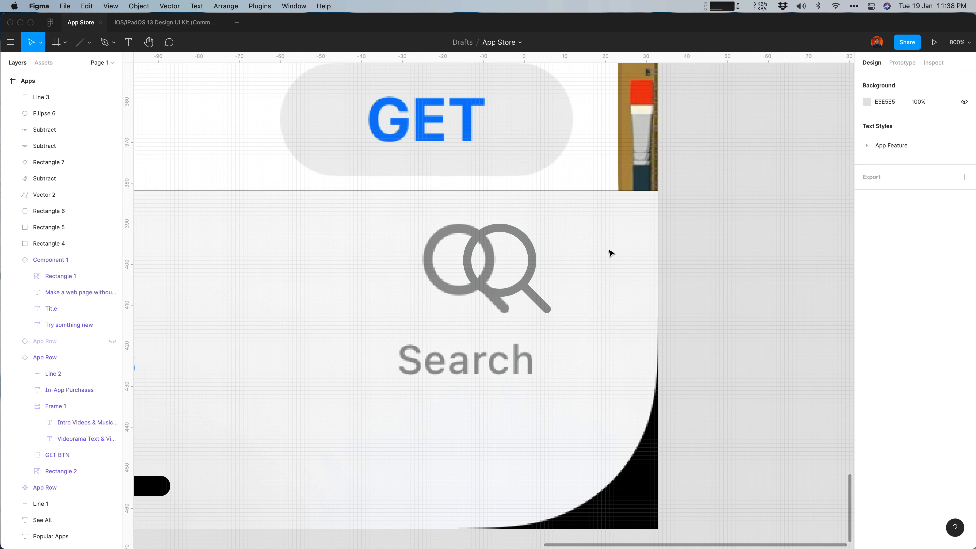
Shift the ring and handle together 10 px left so they cover the reference magnifier again
left_click(535, 297)
left_click(526, 288, "shift")
key("shift+Left")
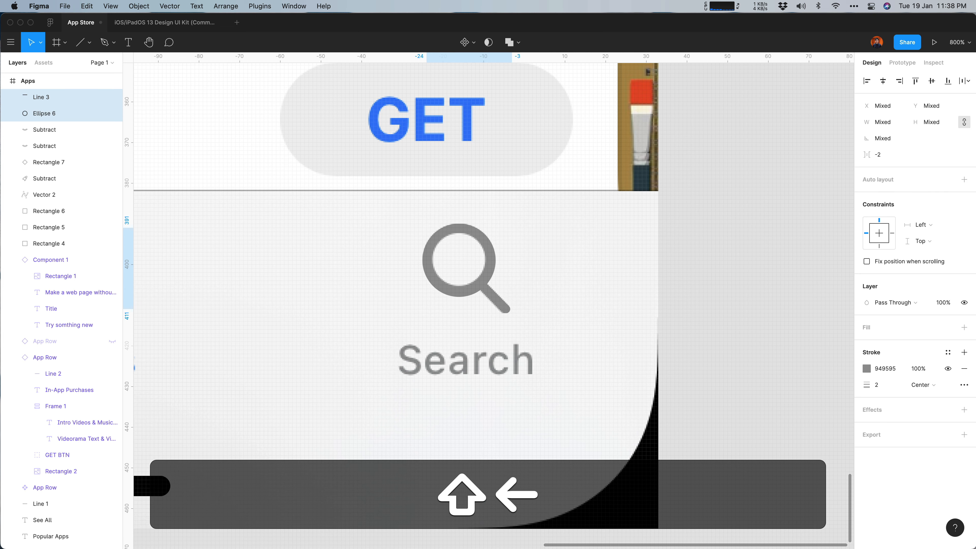
left_click(577, 285)
Fill all three layers of the Apps stack icon with the document's blue 3478F6
scroll(577, 286, "left", 15)
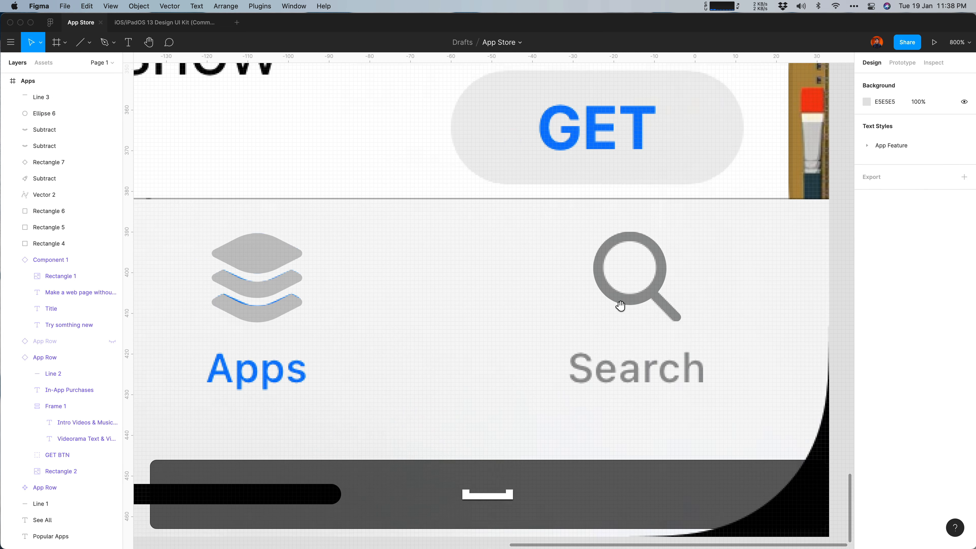
left_click(634, 249)
left_click(633, 279, "shift")
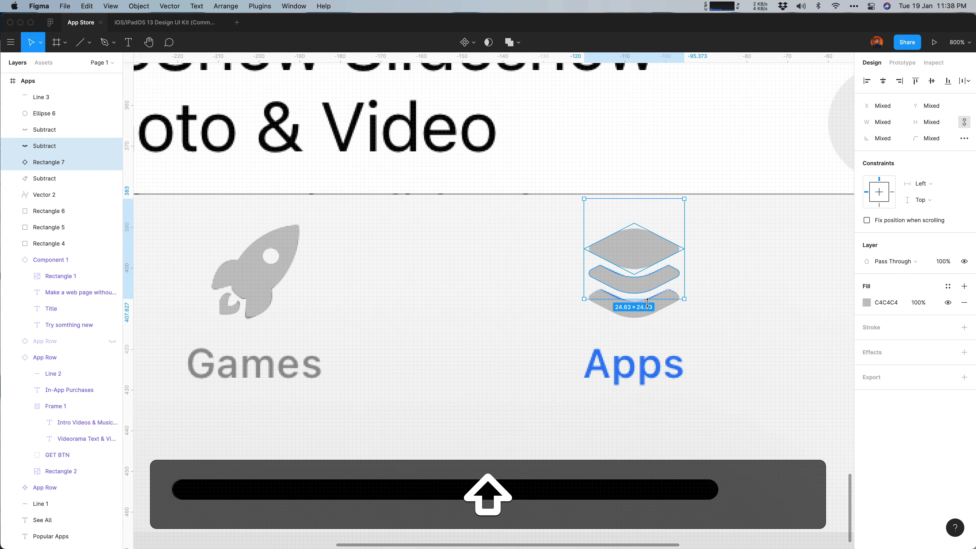
left_click(648, 314, "shift")
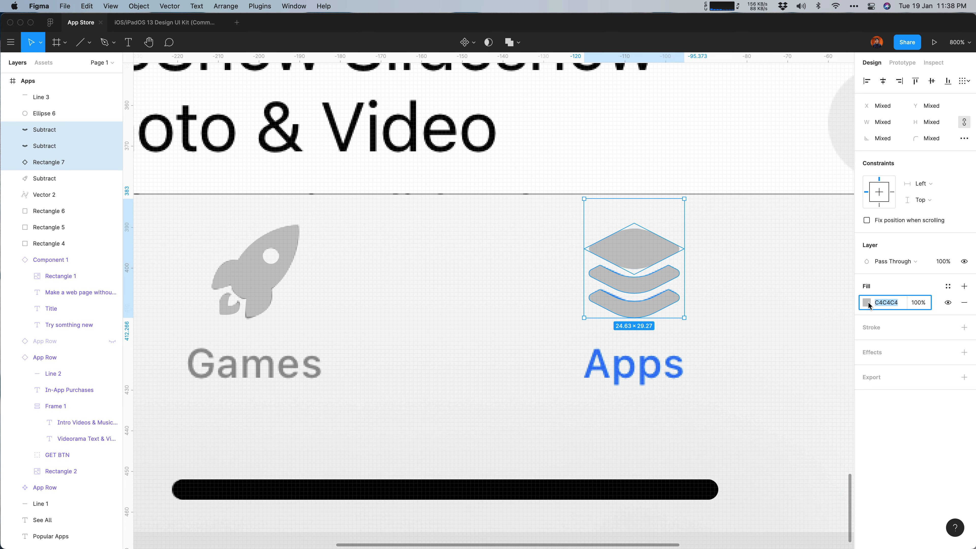
left_click(866, 303)
left_click(781, 500)
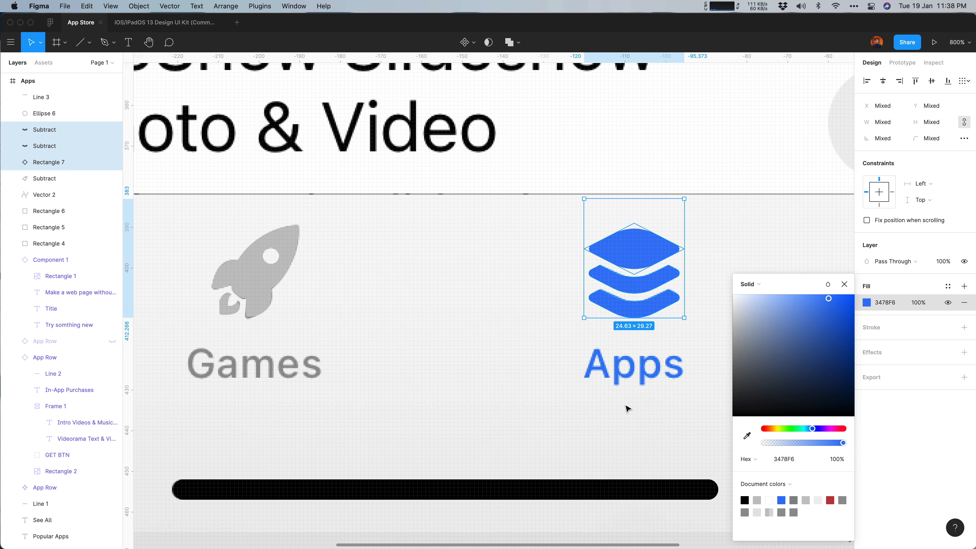
left_click(505, 312)
Fill the rocket and its flame in the Games icon with the grey 939595 sampled from the Today icon
key("super+minus")
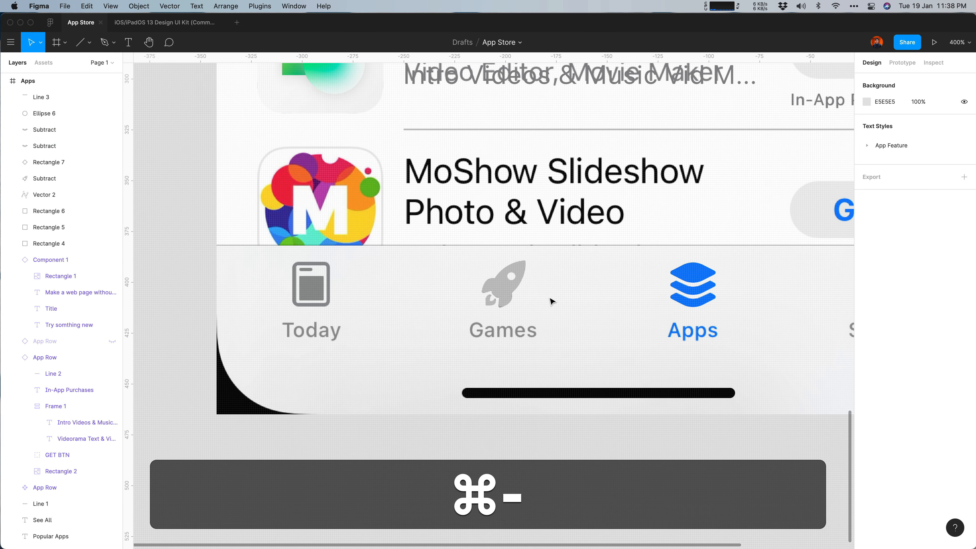
left_click(500, 296)
left_click(489, 303, "shift")
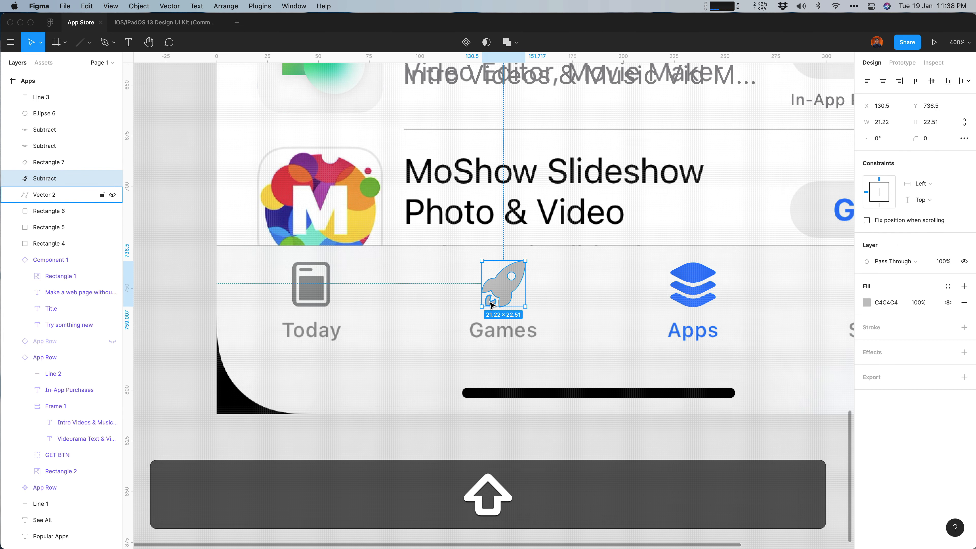
left_click(884, 303)
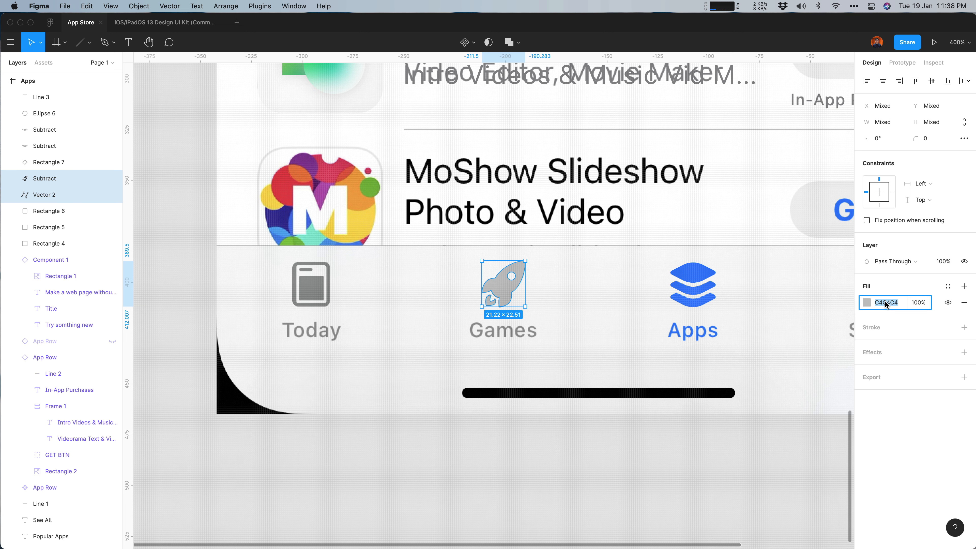
key("ctrl+c")
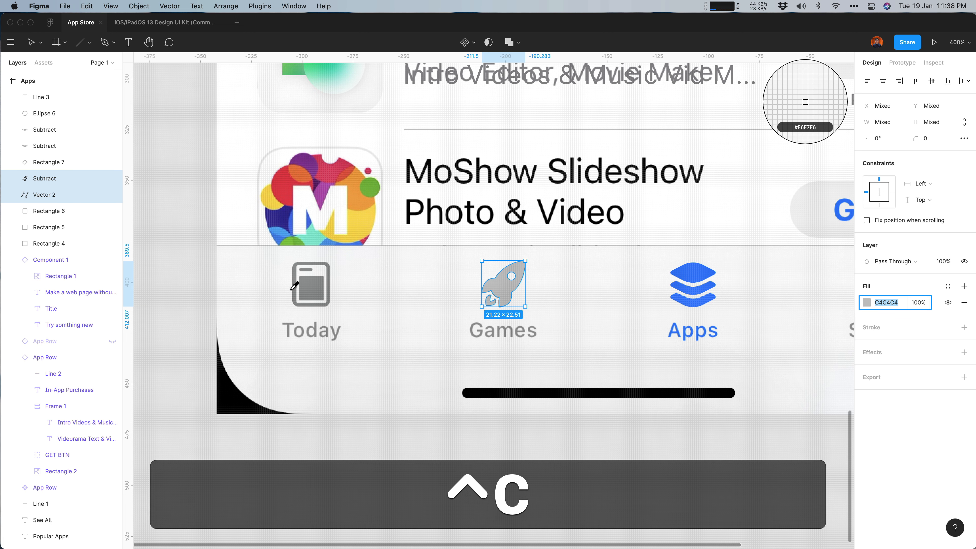
left_click(325, 299)
key("ctrl+c")
left_click(806, 99)
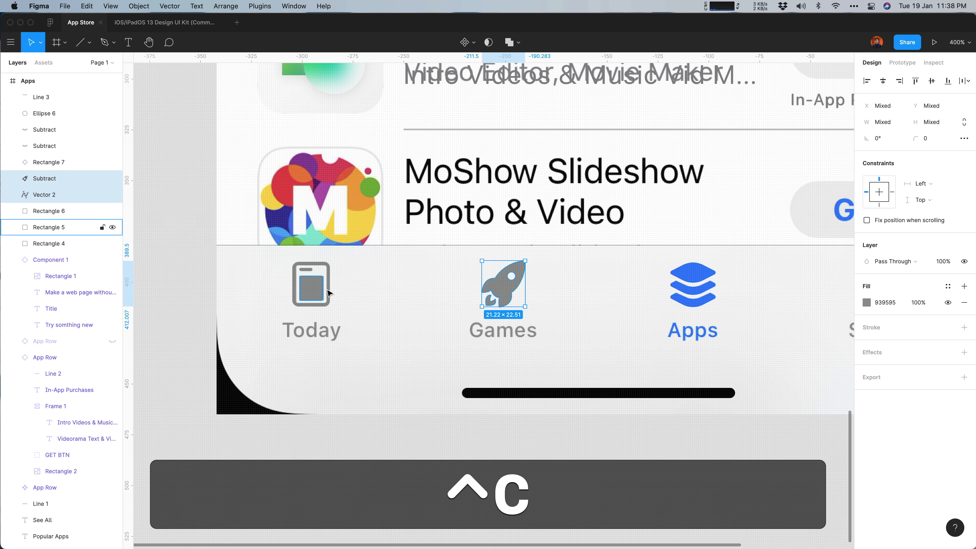
key("Escape")
Add a "Today" text and place it over the reference label beneath the Today icon at X 24, Y 759
scroll(433, 335, "right", 3)
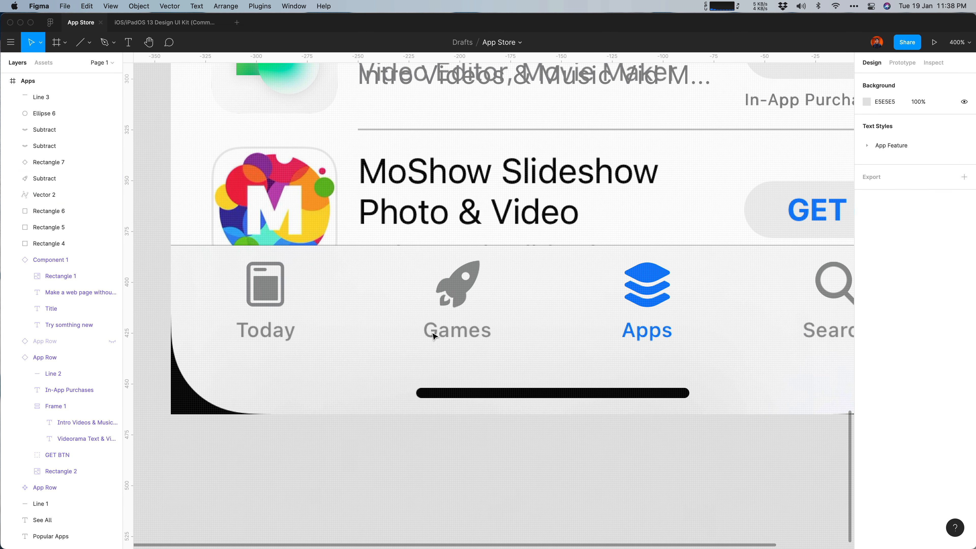
scroll(433, 336, "right", 1)
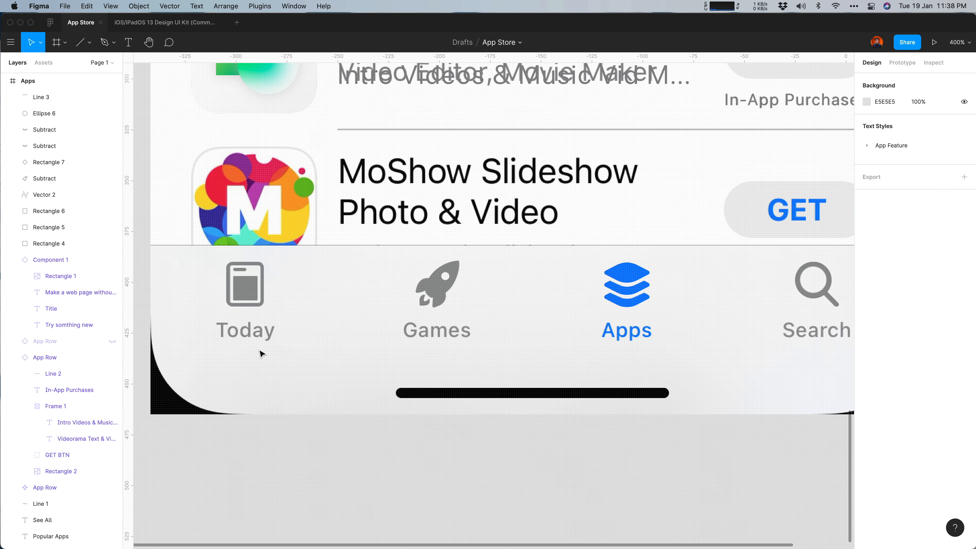
key("t")
key("equal")
scroll(327, 348, "left", 10)
key("space")
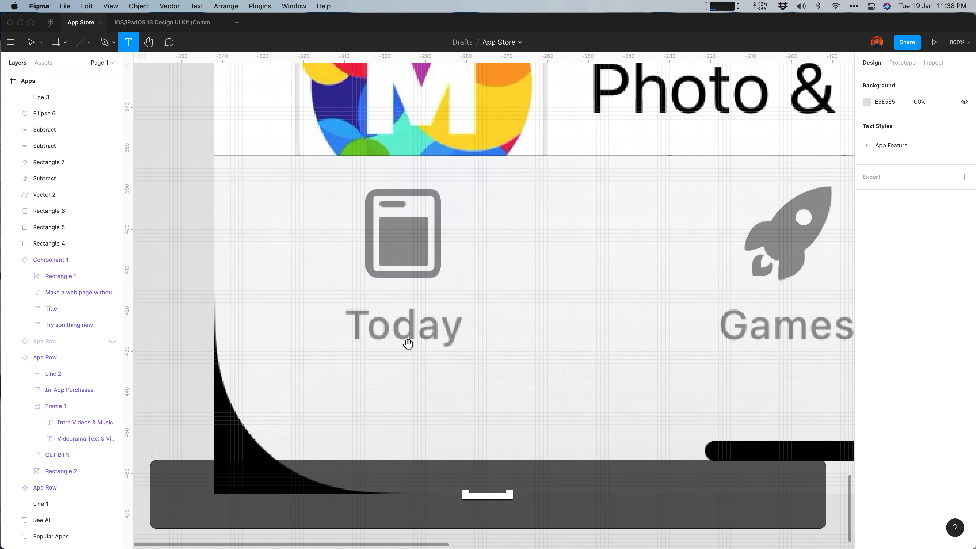
left_click(375, 369)
type("Todayu")
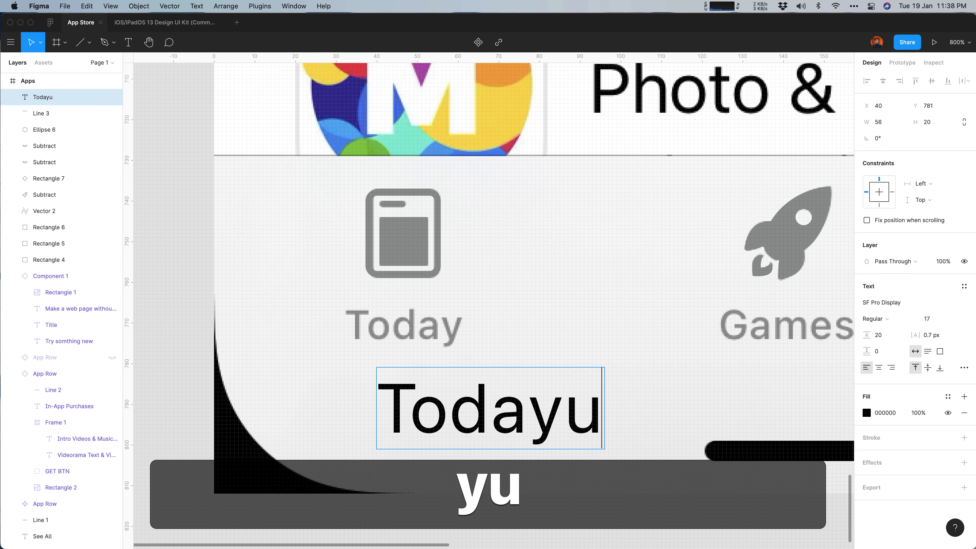
key("BackSpace")
key("Escape")
key("Escape")
left_click_drag(469, 389, 404, 310)
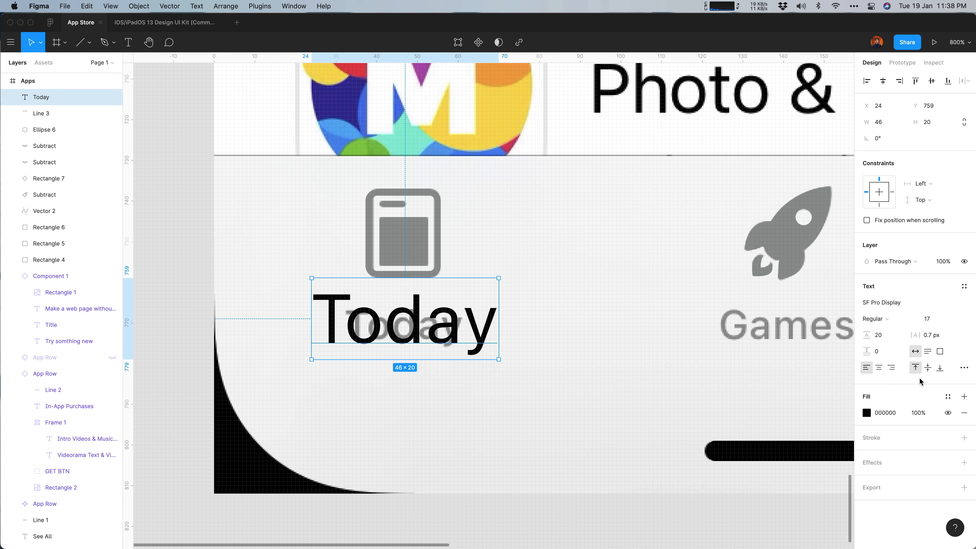
Set the Today text's font size to 12 and centre its alignment
key("Down")
key("Down")
key("Down")
key("Down")
key("Down")
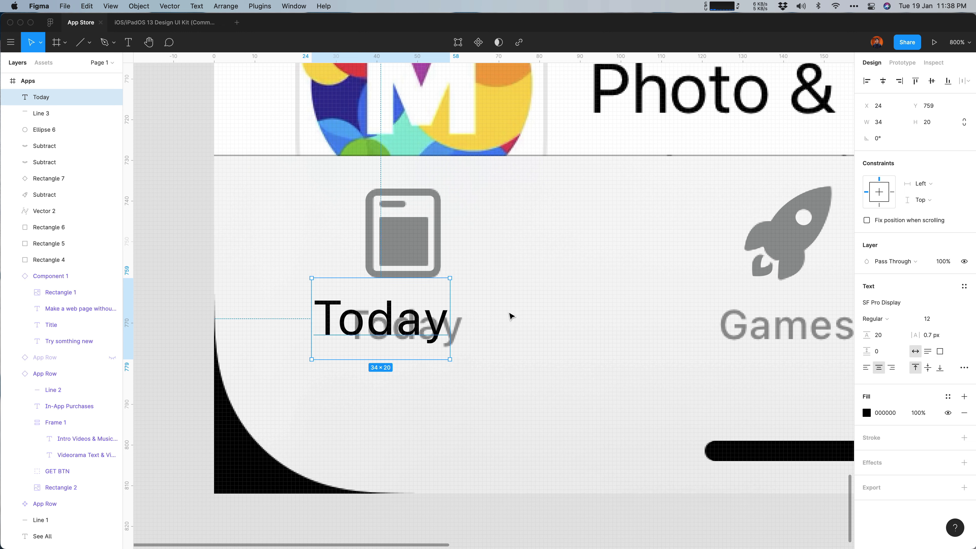
Move the Today text to X 30, Y 760 to centre it on the reference label
left_click(512, 315)
left_click(396, 335)
key("Down")
key("Right")
key("Right")
key("Right")
key("Right")
key("Right")
key("Right")
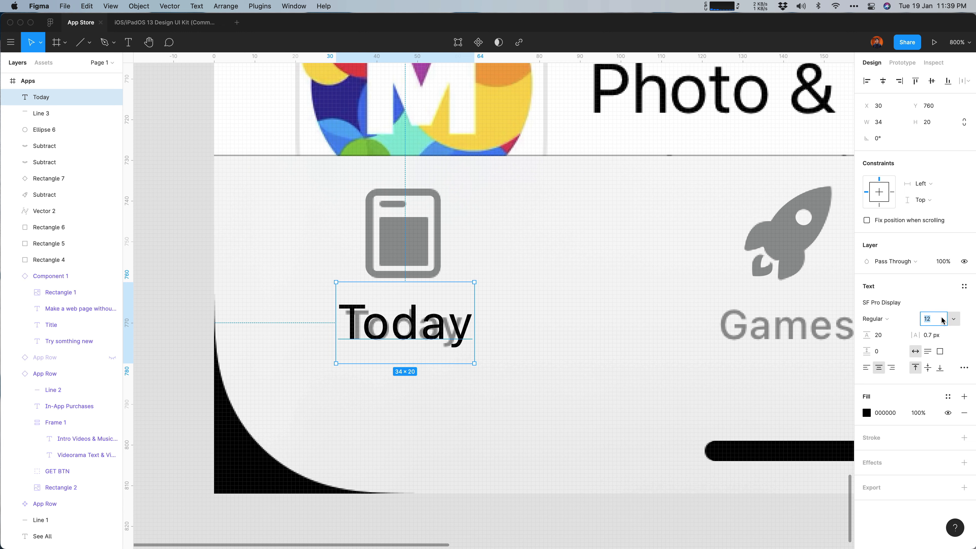
Reduce the Today text's font size to 10 and move it to X 32
key("Down")
key("Down")
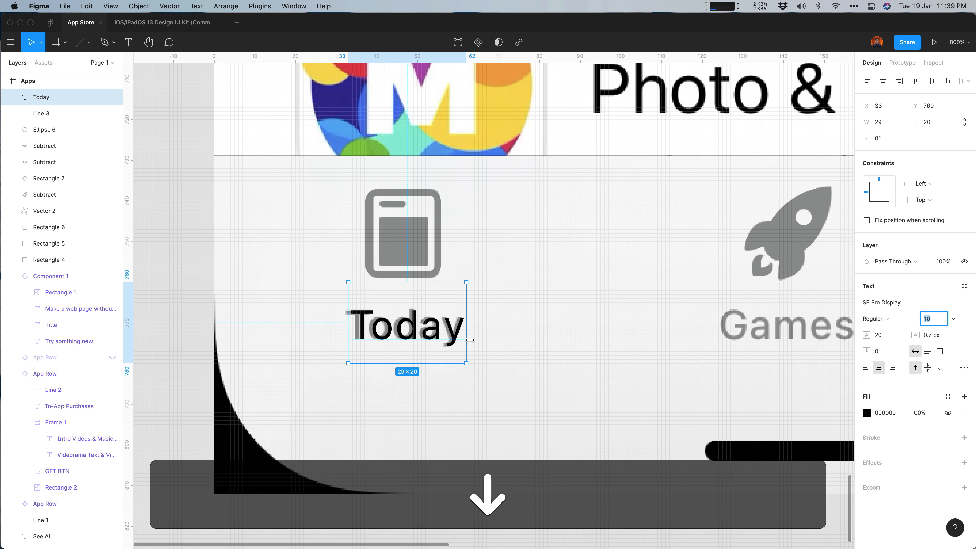
key("Left")
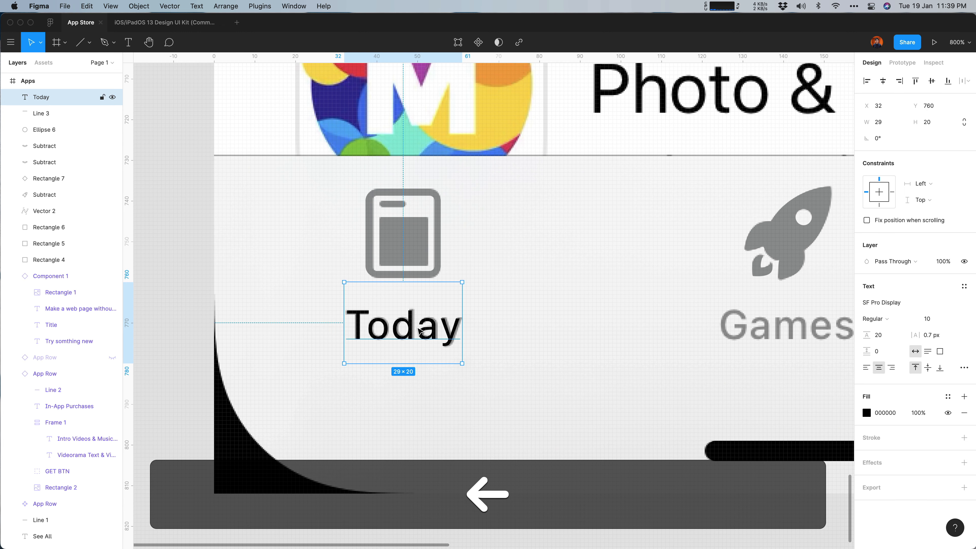
Fill the Today text with the grey 939493 sampled from the reference Games label
left_click(867, 414)
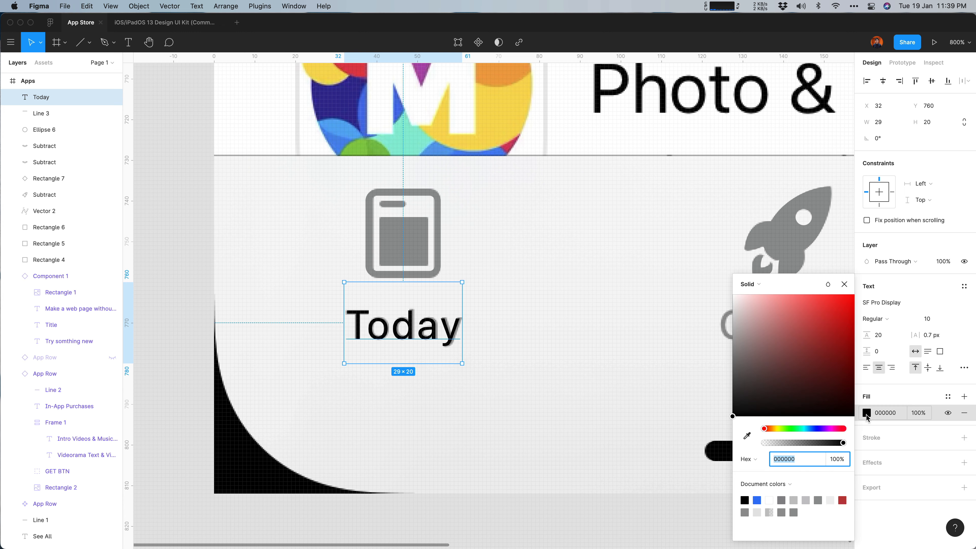
left_click(747, 437)
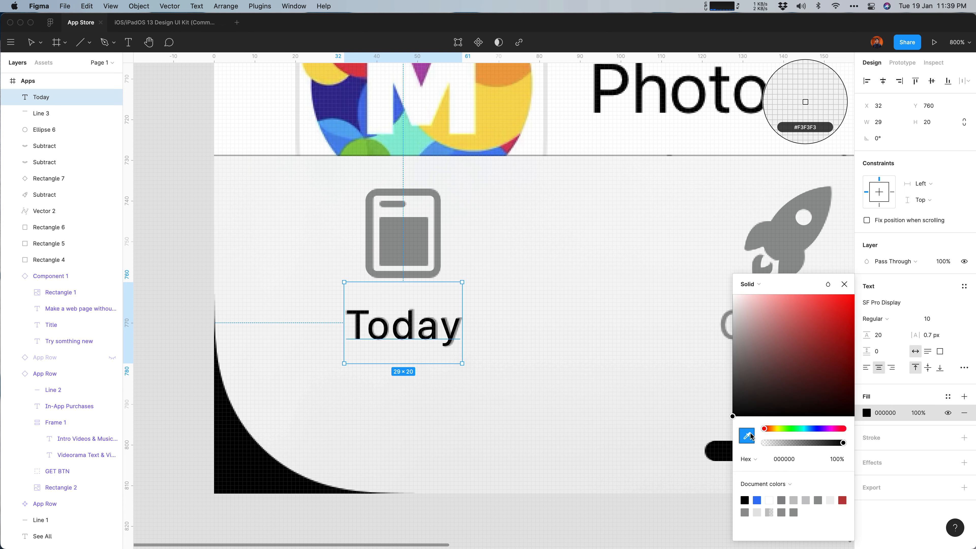
left_click(727, 324)
left_click(497, 368)
left_click(414, 331)
Duplicate the Today text, place the copy beside it and change its wording to "Games"
key("super+c")
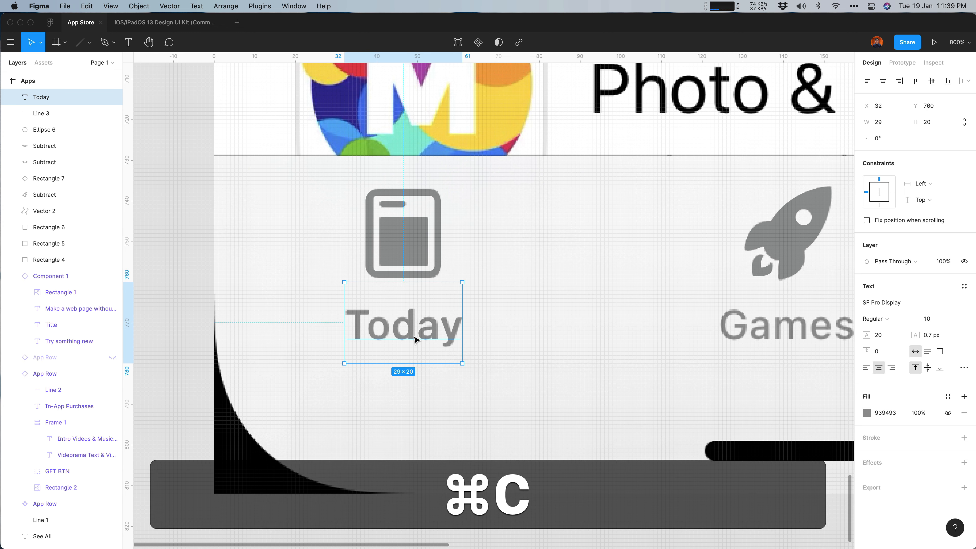
key("super+v")
key("shift+super+v")
left_click_drag(414, 331, 568, 329)
double_click(567, 327)
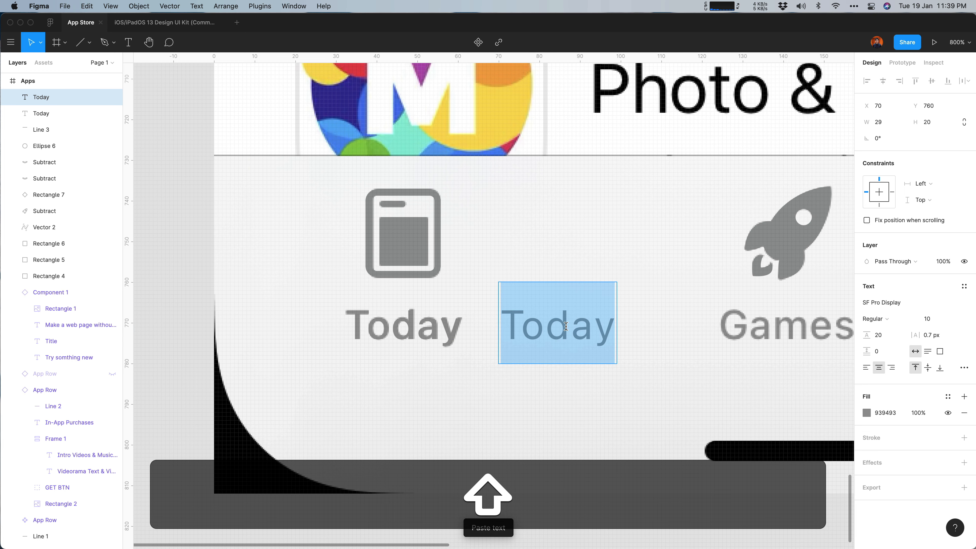
type("Games")
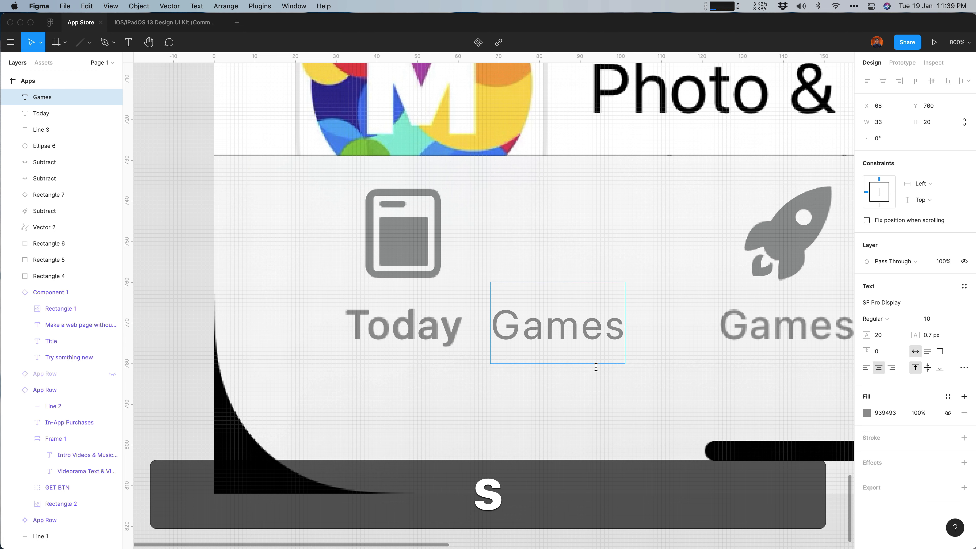
left_click(639, 408)
Move the Games text over the reference label beneath the rocket icon at X 124, Y 760
left_click_drag(640, 409, 366, 408)
left_click_drag(320, 329, 546, 313)
key("Right")
key("Down")
key("Down")
key("Down")
key("Down")
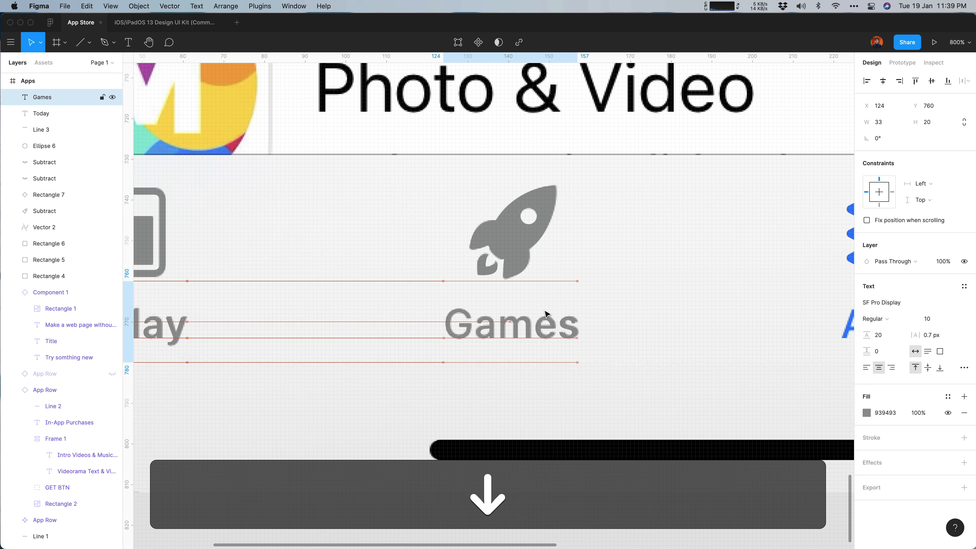
Duplicate the Games text near the layers icon and change the copy's wording to "Apps"
key("space")
left_click_drag(650, 332, 498, 342)
key("super+c")
key("shift+super+v")
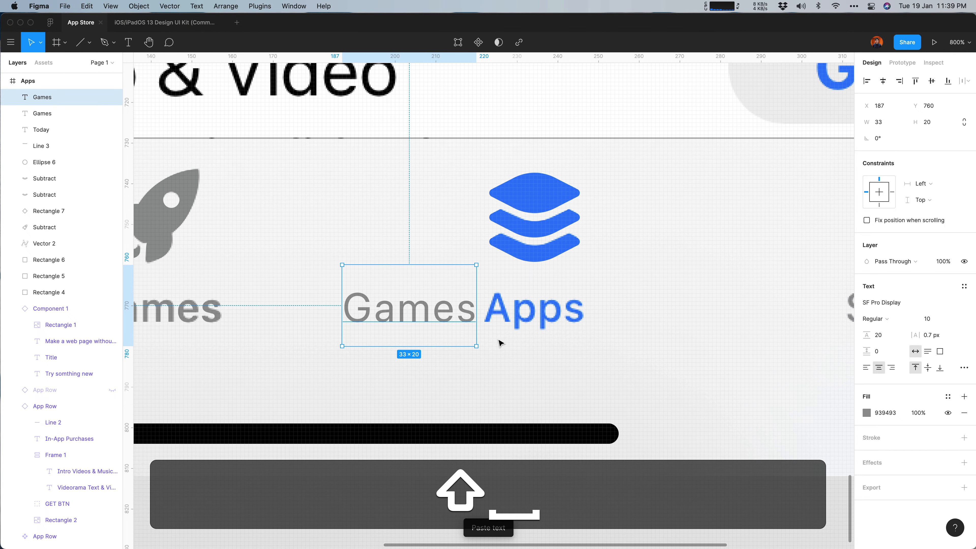
double_click(432, 312)
type("Apps")
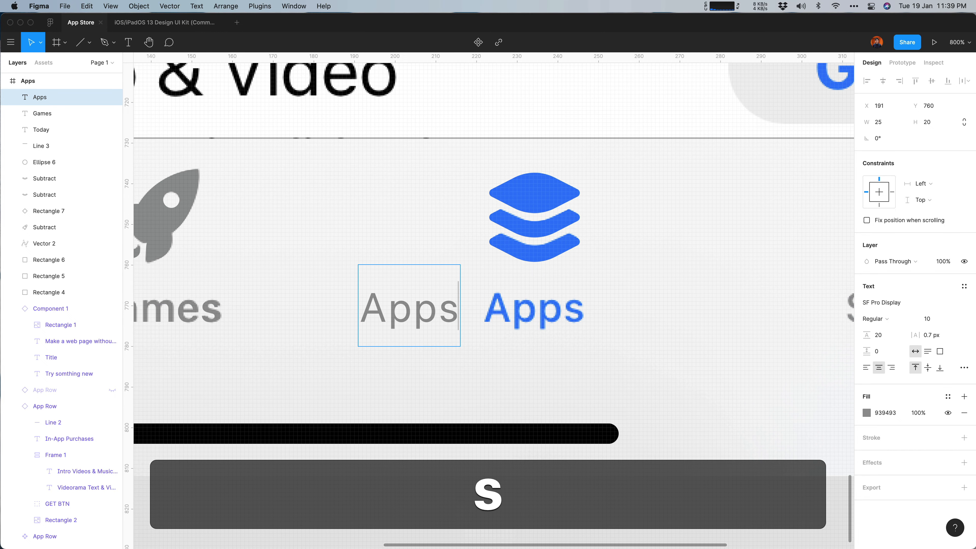
key("Escape")
Move the Apps text over its reference label at X 222, Y 760 and fill it with the document blue 3478F6
left_click_drag(410, 322, 533, 322)
key("Right")
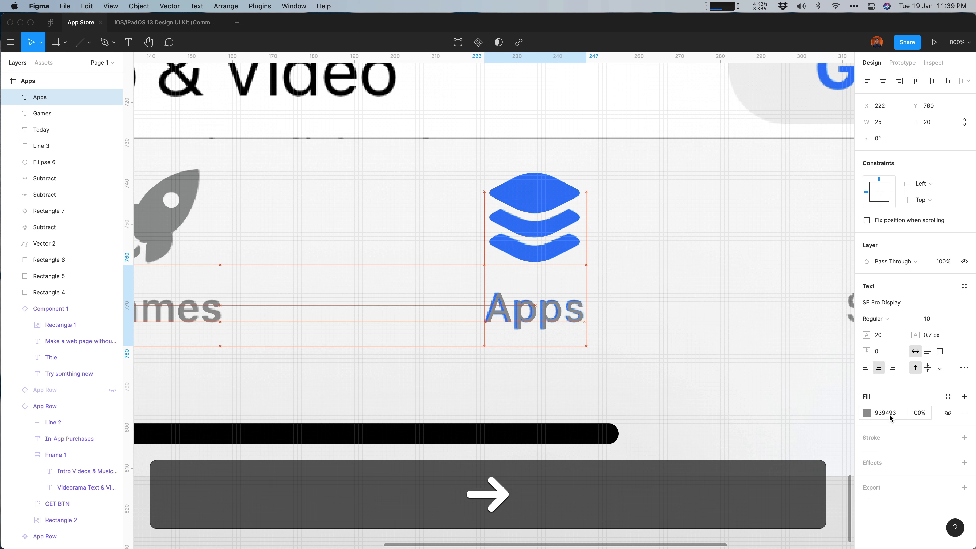
left_click(884, 412)
left_click(866, 412)
left_click(756, 499)
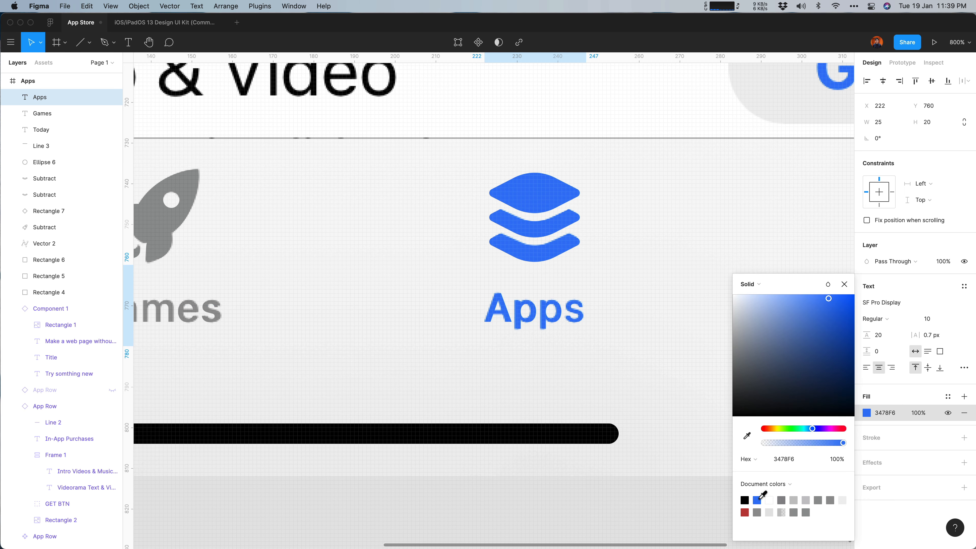
left_click(601, 365)
key("Escape")
Duplicate the Apps text near the magnifying glass icon and change the copy's wording to "Search"
key("space")
left_click_drag(704, 360, 493, 346)
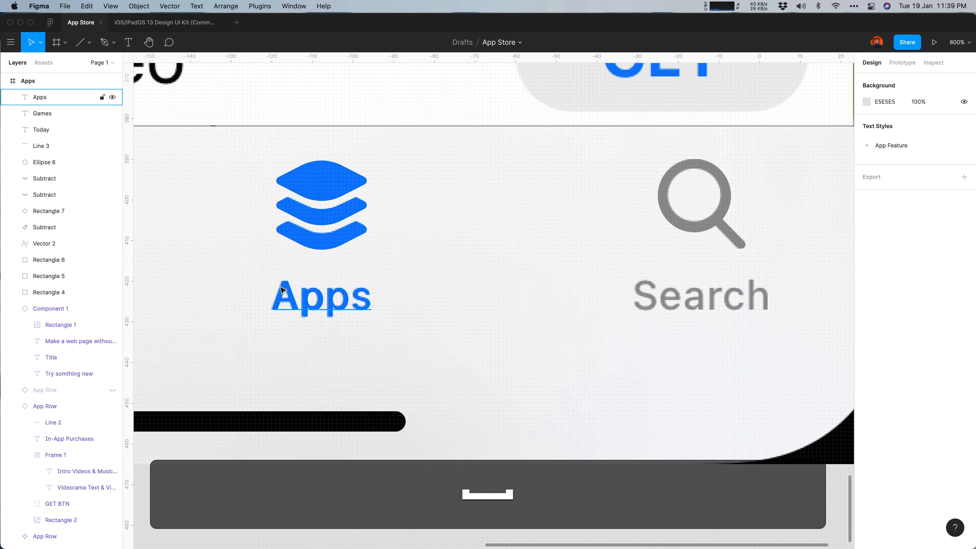
left_click(322, 296)
key("super+v")
key("super+shift+v")
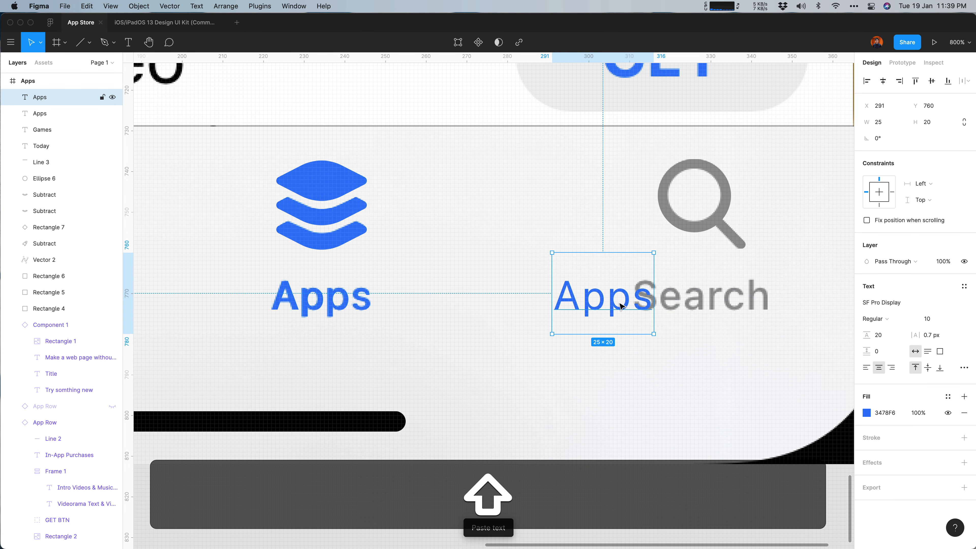
left_click_drag(621, 308, 572, 307)
double_click(565, 297)
type("Search")
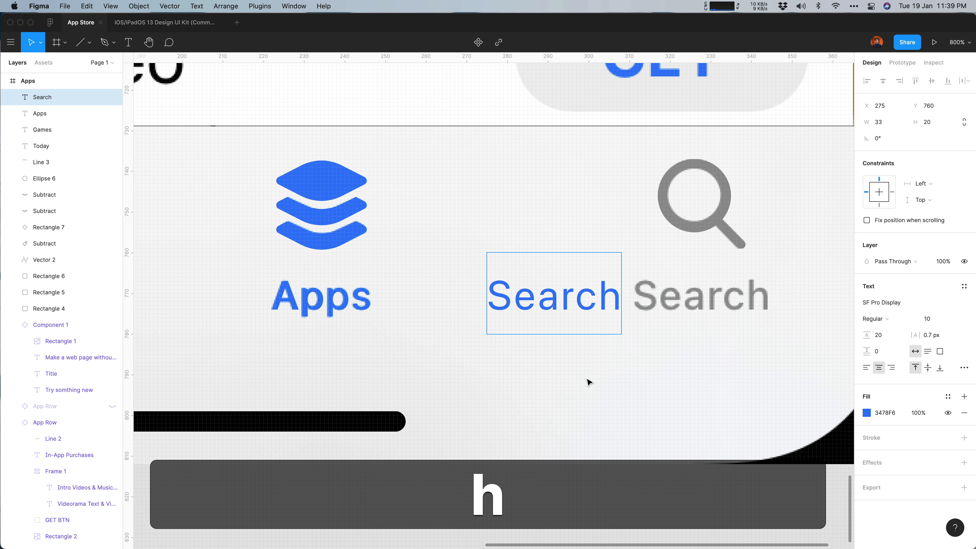
key("Escape")
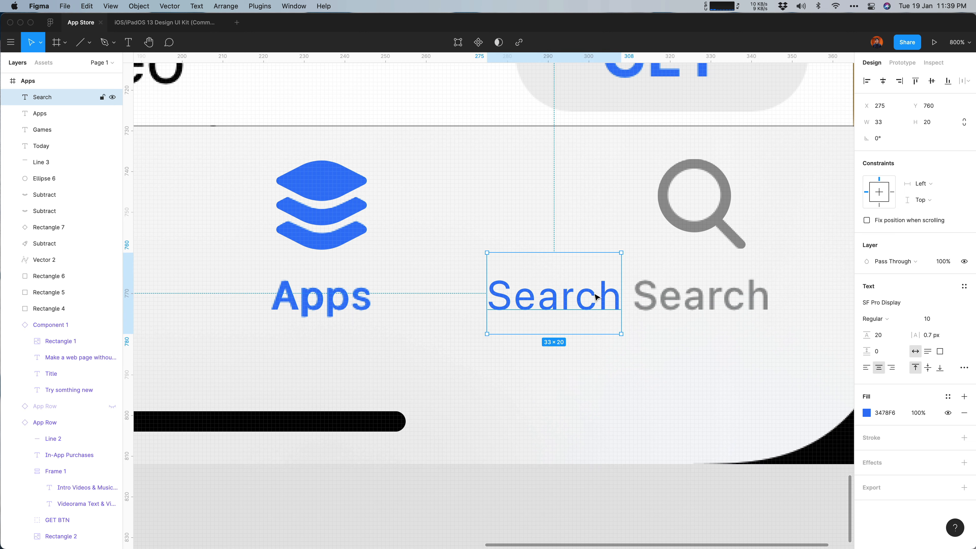
Move the Search text over its reference label at X 311, Y 760 and fill it with grey sampled from the magnifying glass icon
left_click_drag(594, 294, 745, 284)
left_click(866, 413)
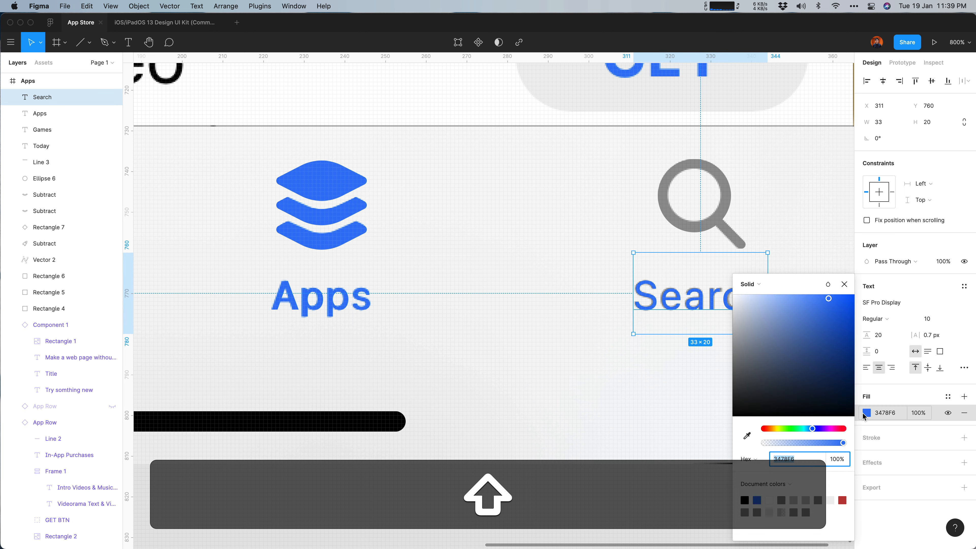
left_click(774, 371)
left_click(747, 436)
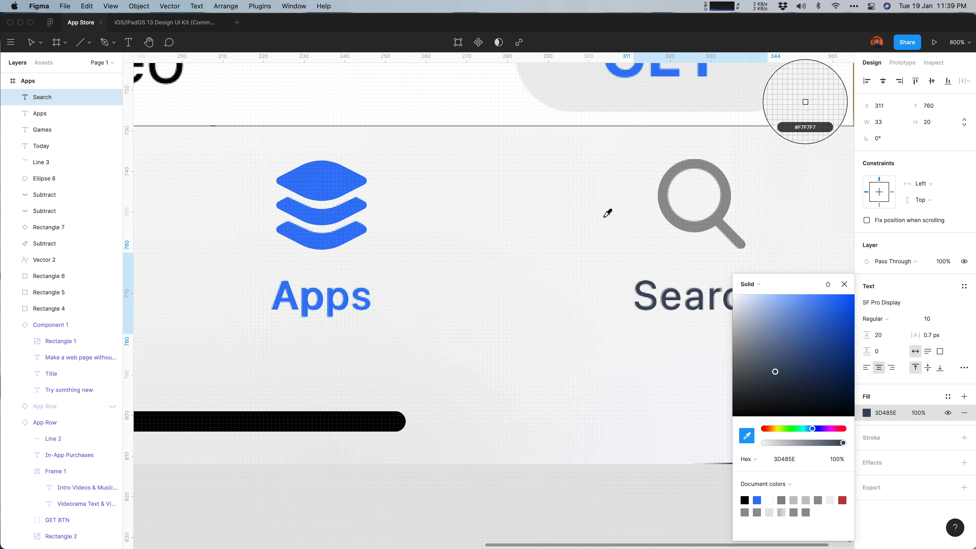
left_click(688, 218)
left_click(590, 259)
Draw a 375 × 83 rectangle covering the tab bar at X 0, Y 729
key("super+minus")
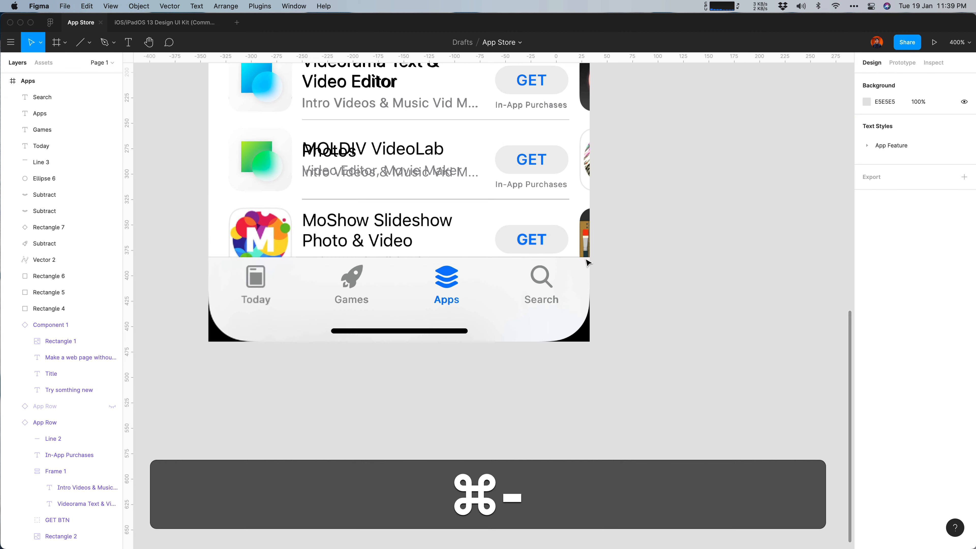
key("super+plus")
key("space")
left_click_drag(313, 320, 623, 370)
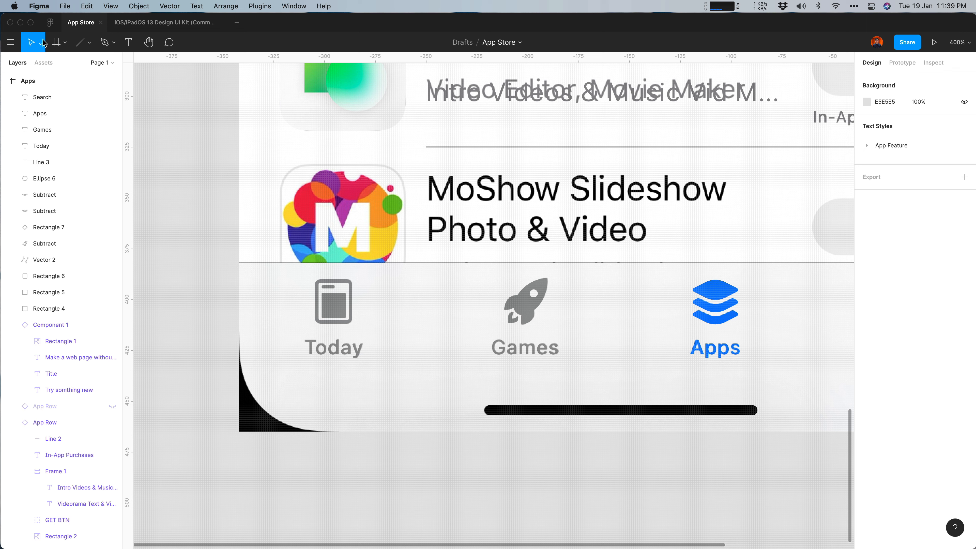
left_click(90, 43)
left_click(94, 65)
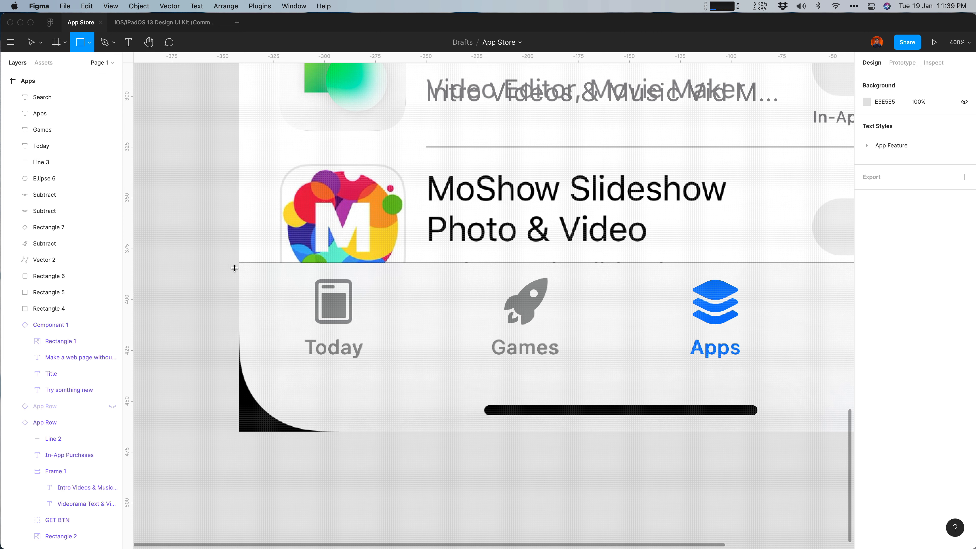
left_click_drag(238, 263, 735, 430)
Move the tab bar rectangle down to Y 739 and fill it with the light grey sampled from the reference bar
key("super+equal")
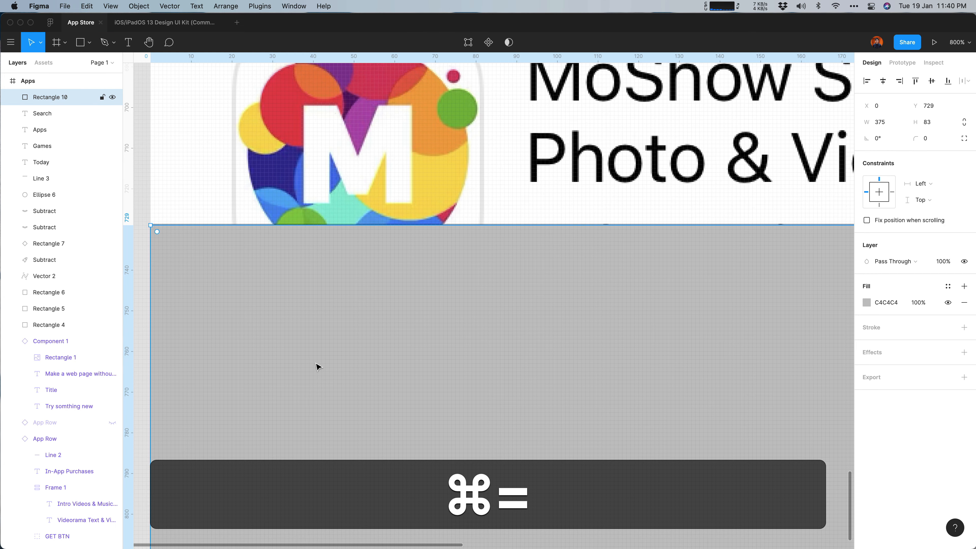
key("super+equal")
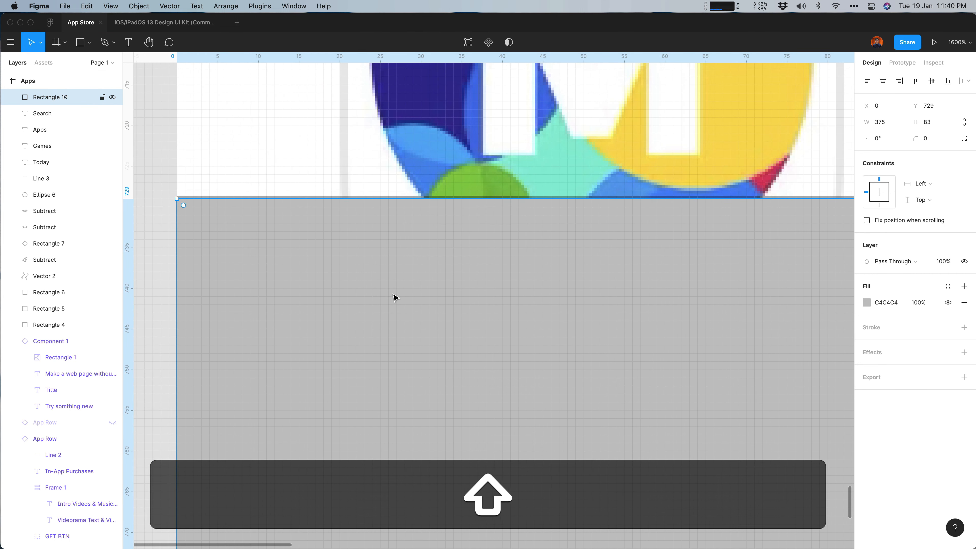
key("shift+Down")
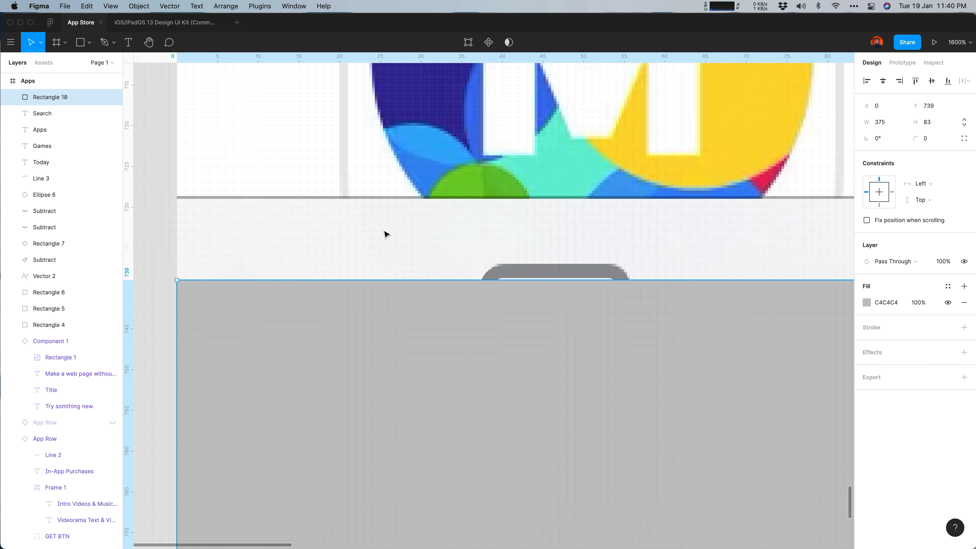
key("super+minus")
left_click(867, 303)
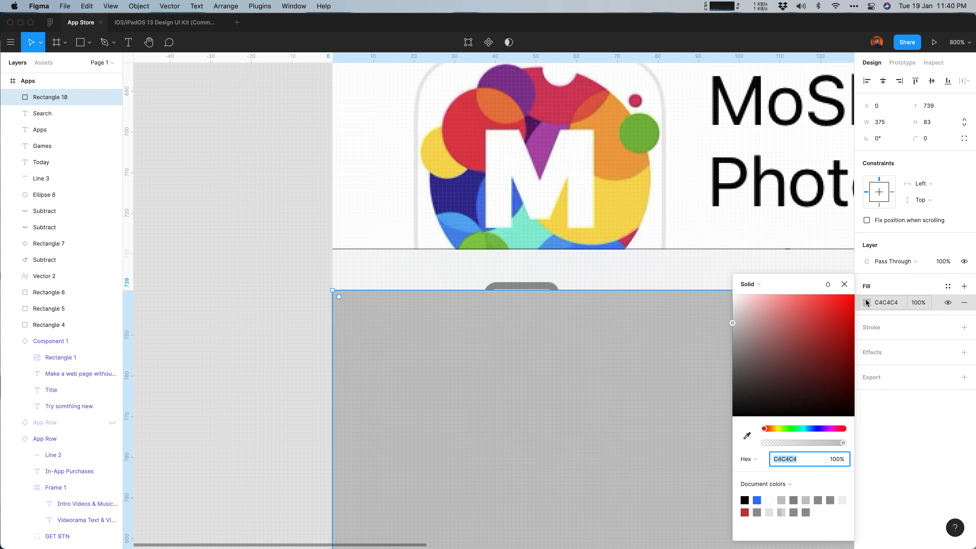
left_click(747, 435)
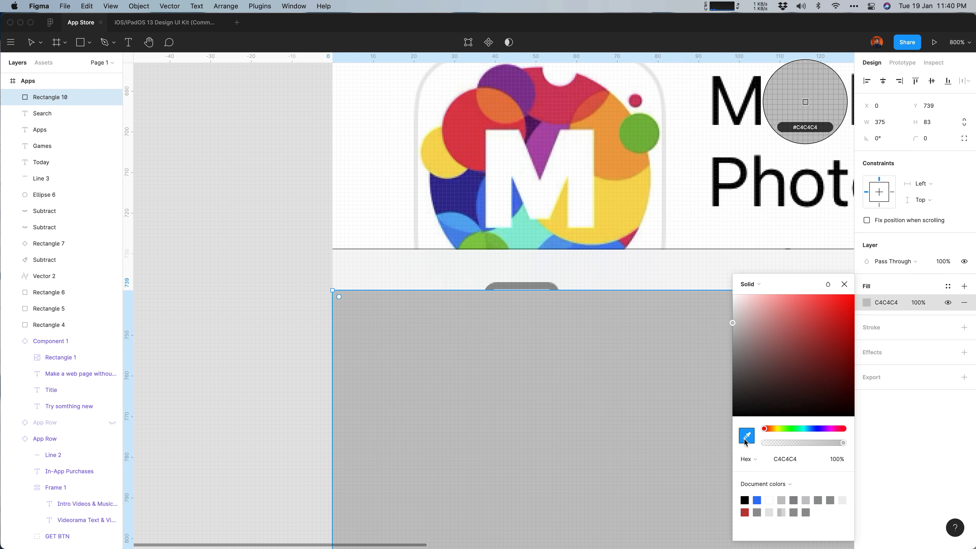
left_click(382, 265)
left_click(300, 278)
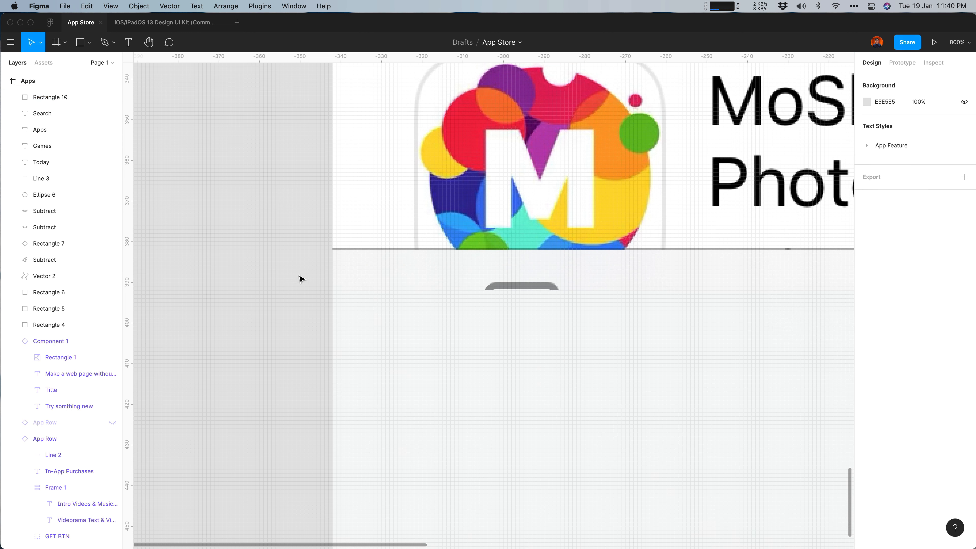
Copy the divider line above the Popular Apps heading and place the copy just above the tab bar at X -2, Y 727
scroll(324, 262, "up", 5)
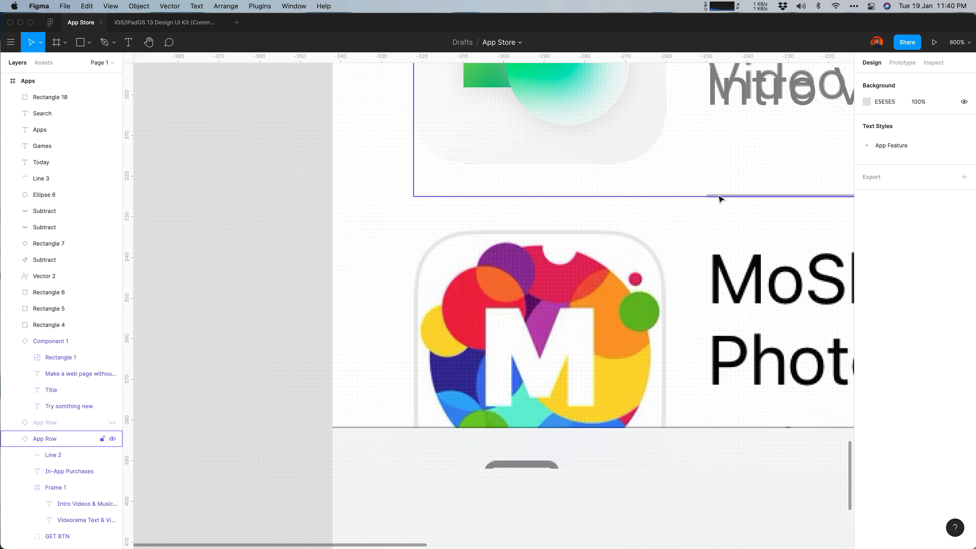
scroll(719, 198, "up", 15)
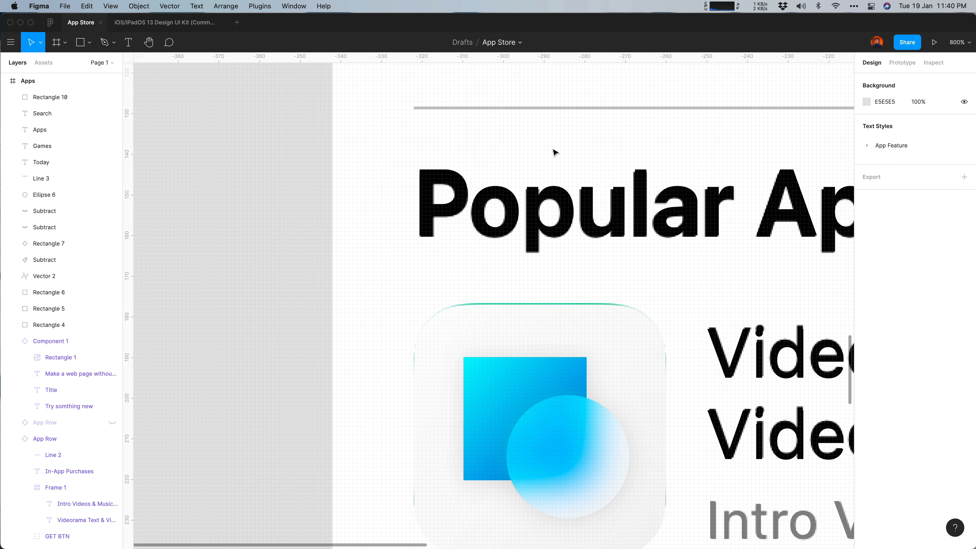
left_click(554, 108)
key("cmd+c")
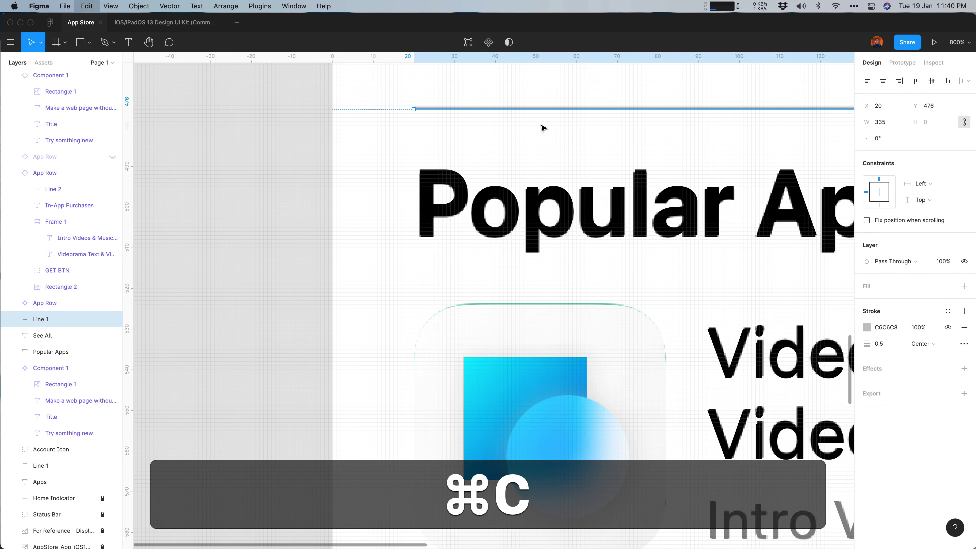
scroll(542, 127, "down", 12)
scroll(481, 272, "down", 12)
scroll(483, 272, "up", 4)
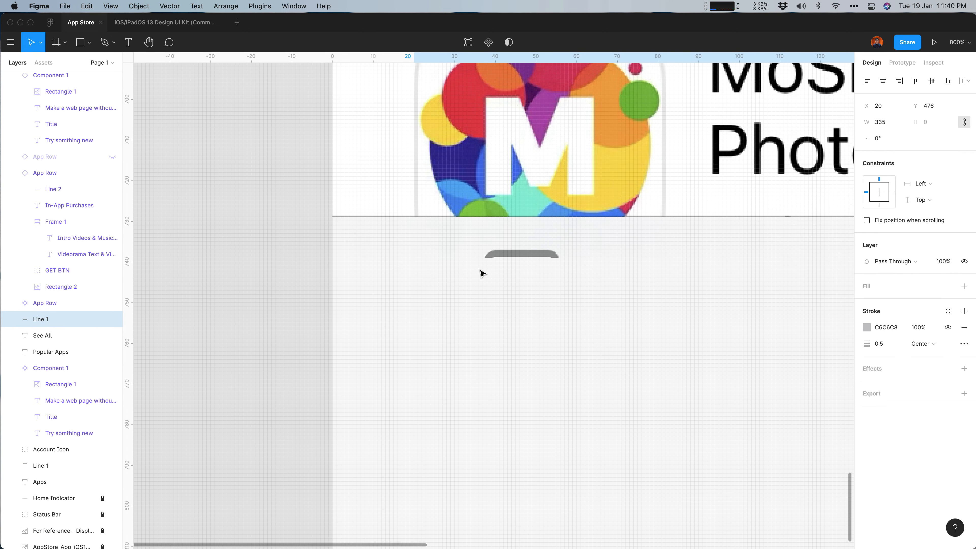
left_click(371, 187)
key("cmd+v")
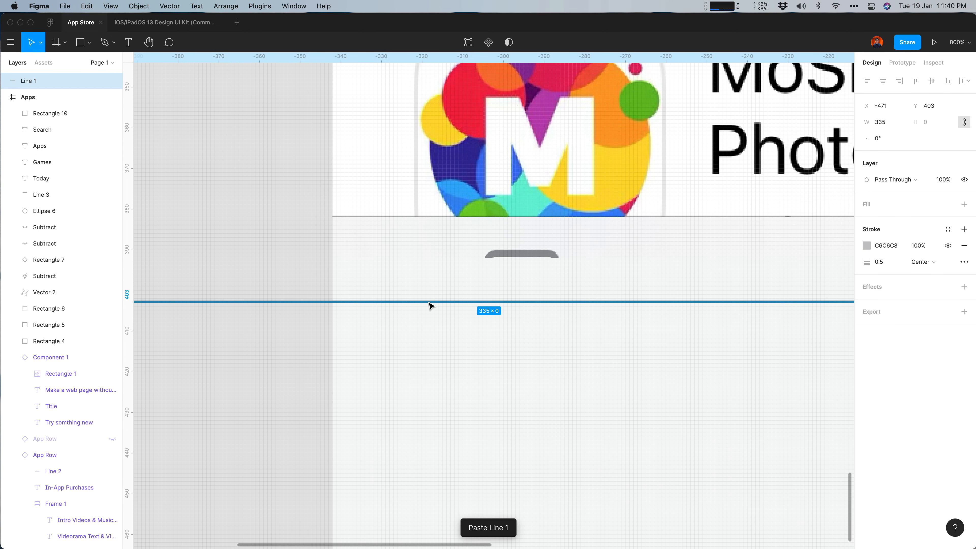
left_click_drag(429, 303, 829, 210)
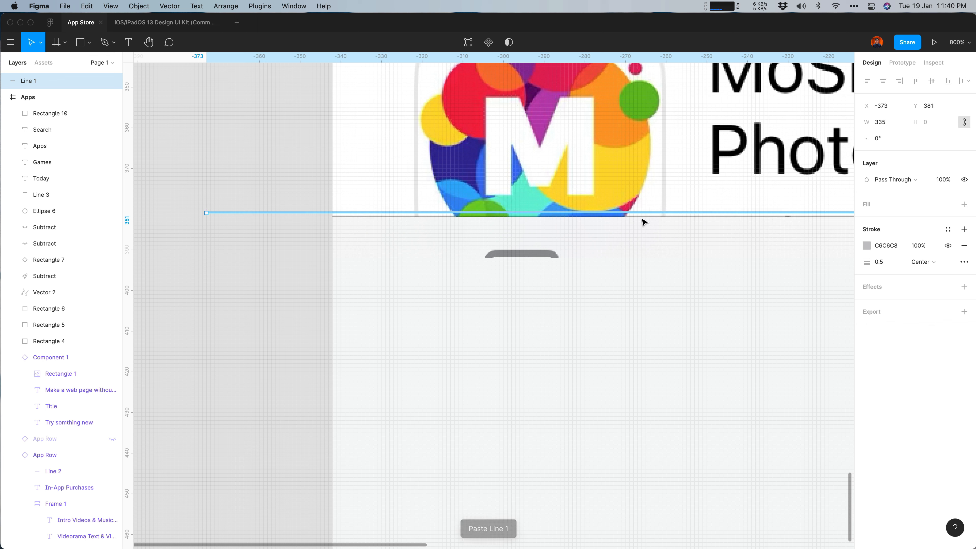
left_click_drag(306, 209, 420, 209)
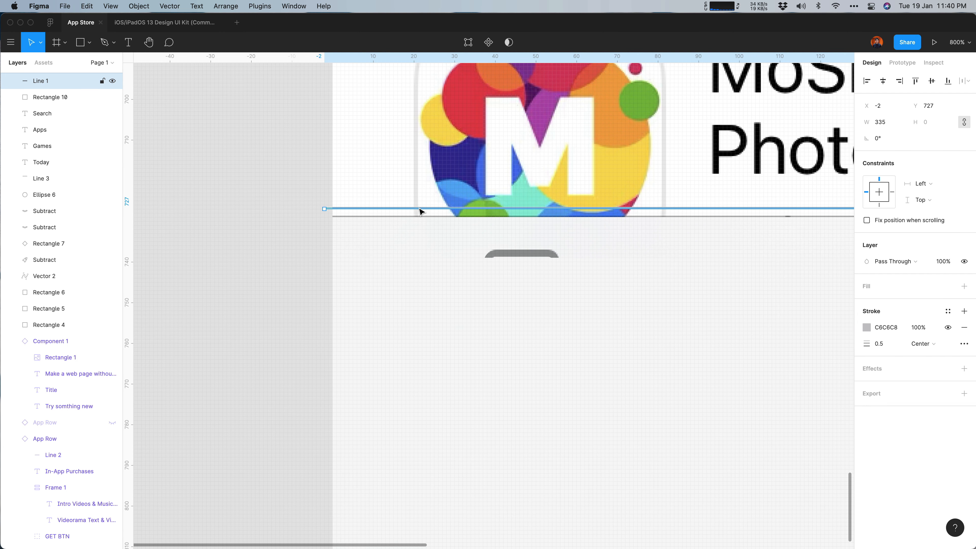
Set the tab bar divider's stroke to the grey B2B2B2 sampled from the reference line, at 80% opacity
left_click(868, 327)
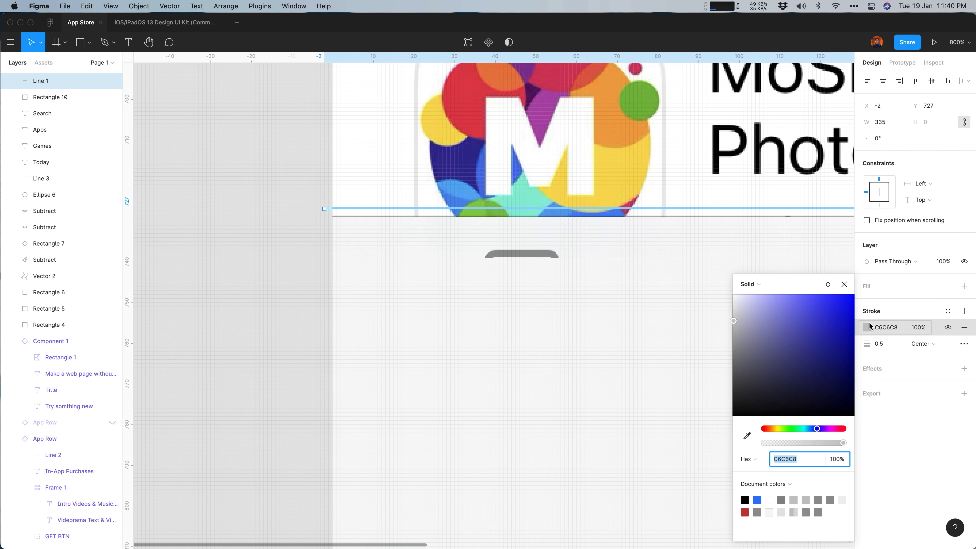
left_click(746, 436)
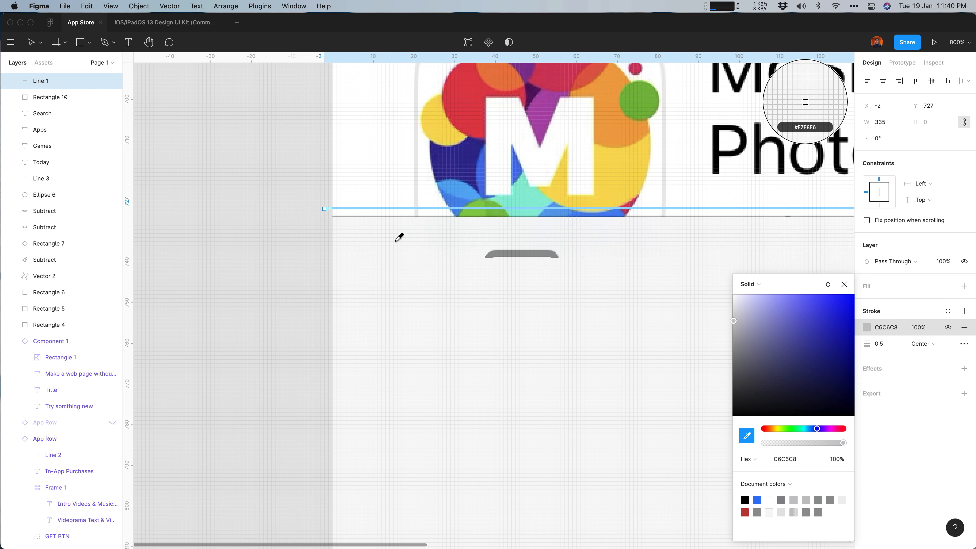
left_click(383, 215)
key("super+equal")
key("super+equal")
scroll(405, 215, "up", 5)
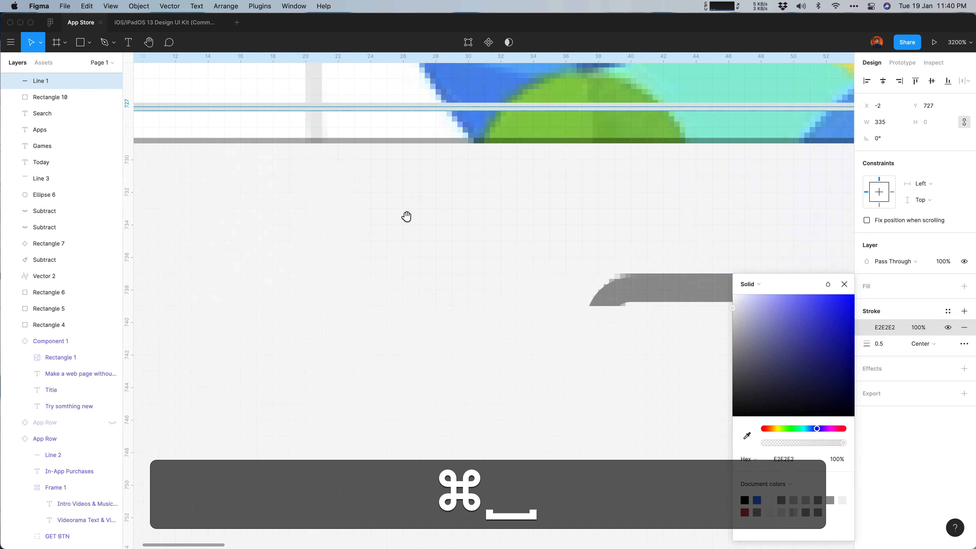
left_click(746, 438)
left_click(378, 243)
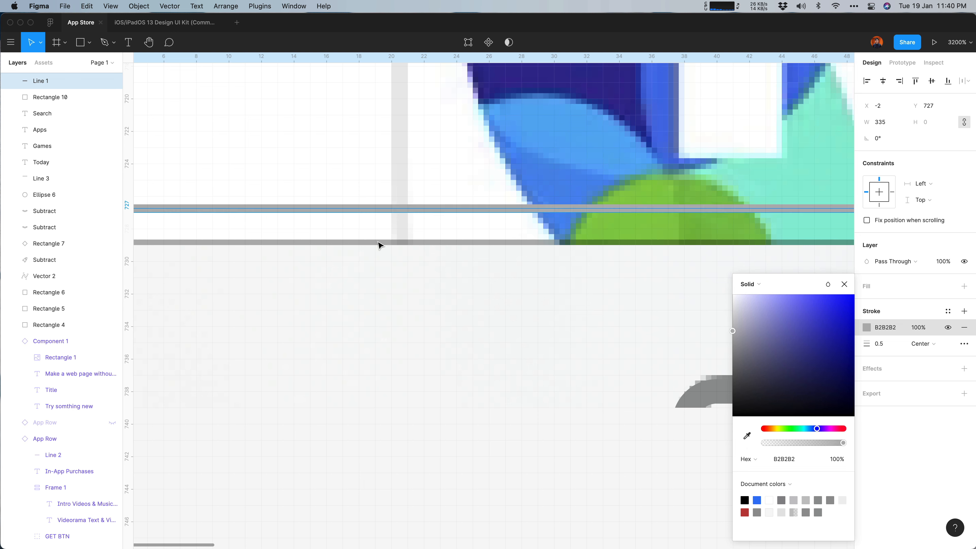
left_click(924, 458)
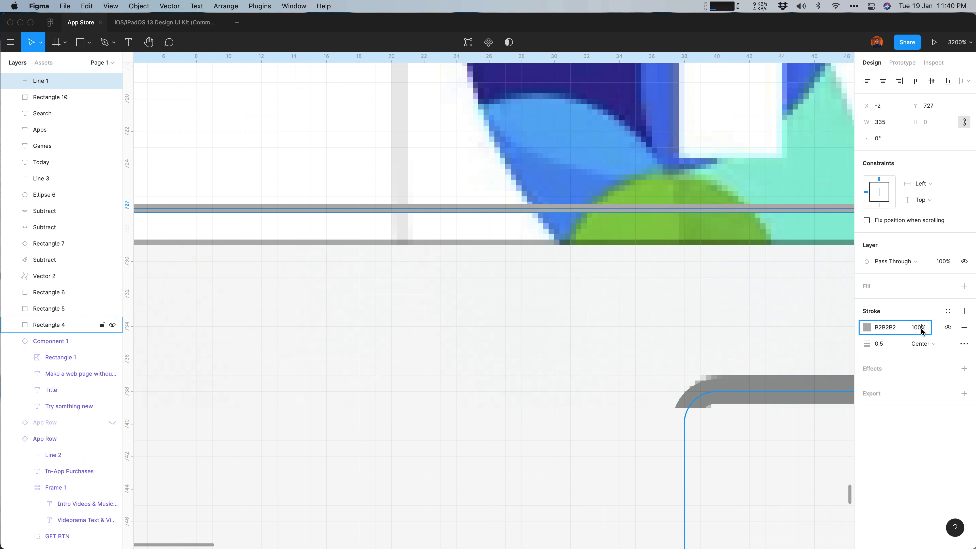
key("Return")
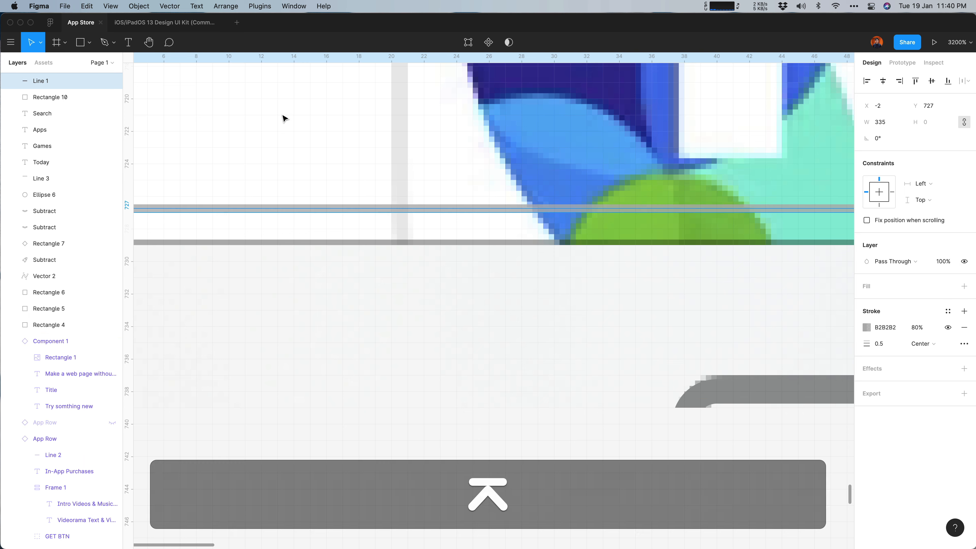
Nudge the tab bar divider line to the frame's edge at X 0, Y 729
left_click(288, 130)
key("super+minus")
key("super+minus")
left_click(384, 281, "super")
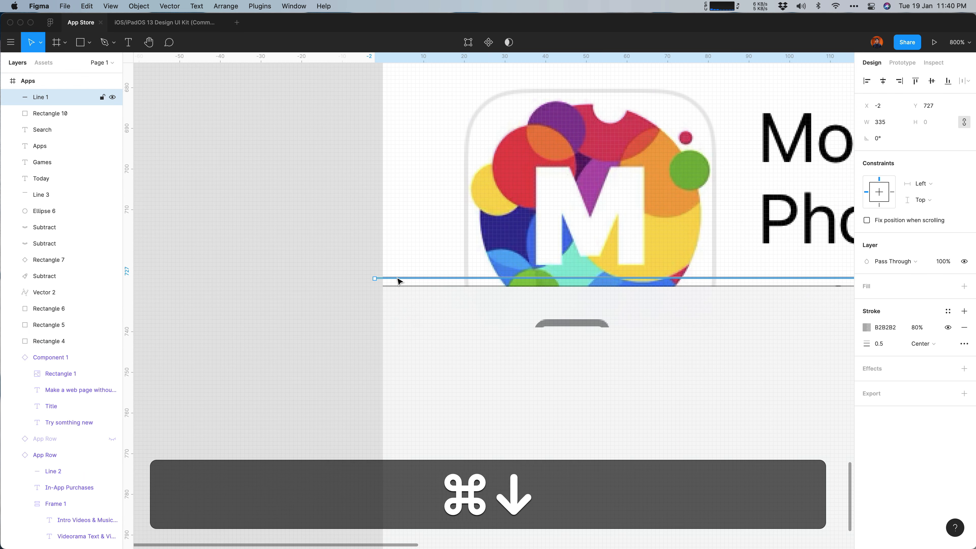
key("Right")
key("Left")
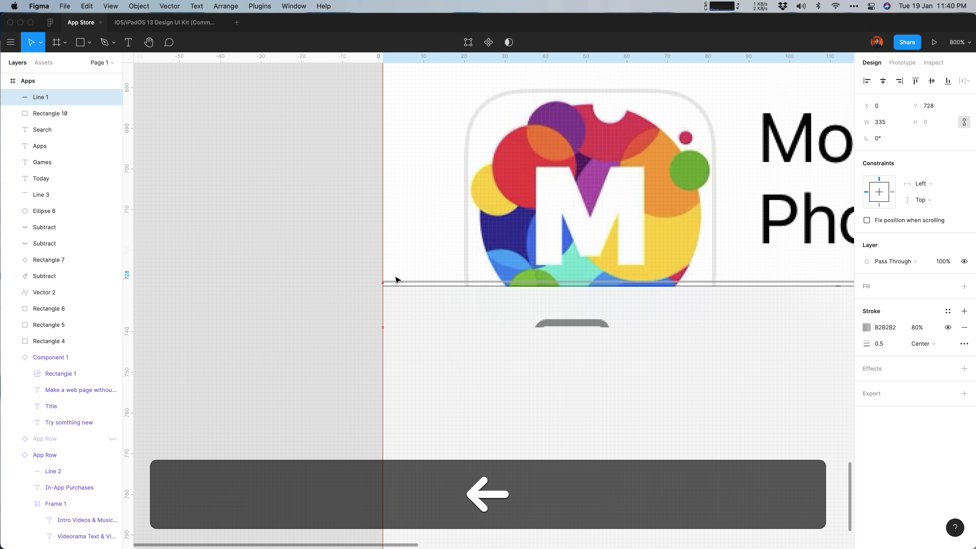
key("Down")
Move the tab bar background rectangle back up to Y 729 so it meets the divider line
left_click(422, 345)
key("Up")
key("Up")
key("Up")
key("Up")
key("Up")
key("Up")
key("Up")
key("Up")
key("Up")
key("Up")
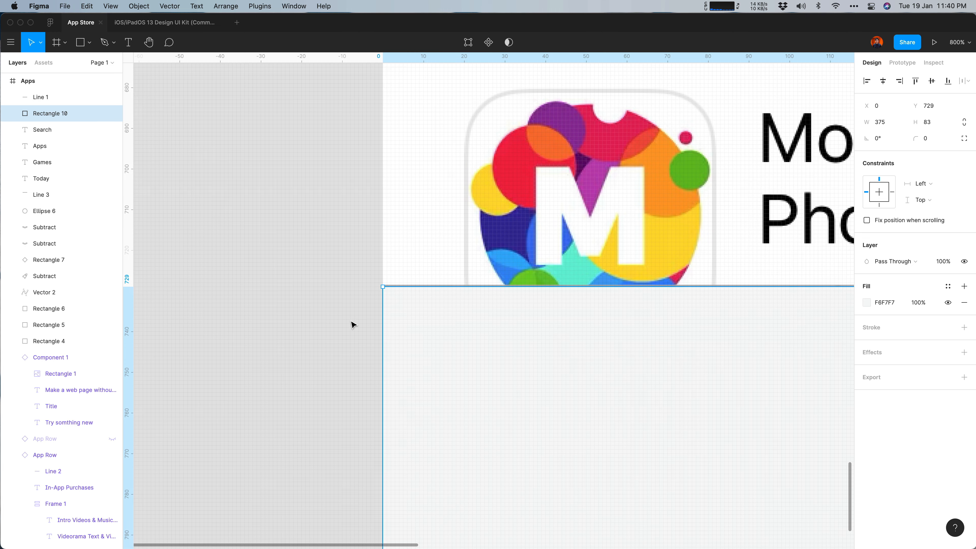
key("cmd+minus")
scroll(286, 312, "right", 5)
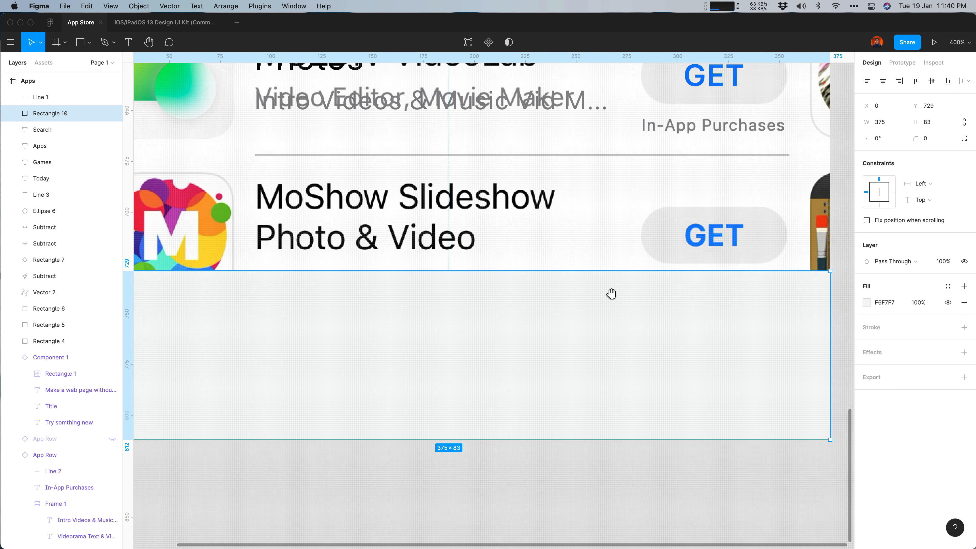
key("space")
left_click_drag(290, 372, 508, 372)
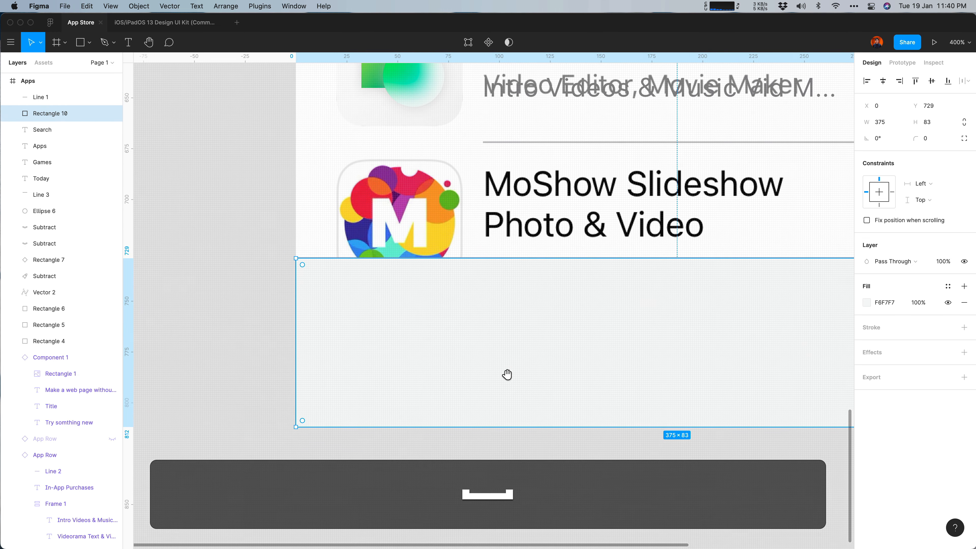
left_click(293, 271)
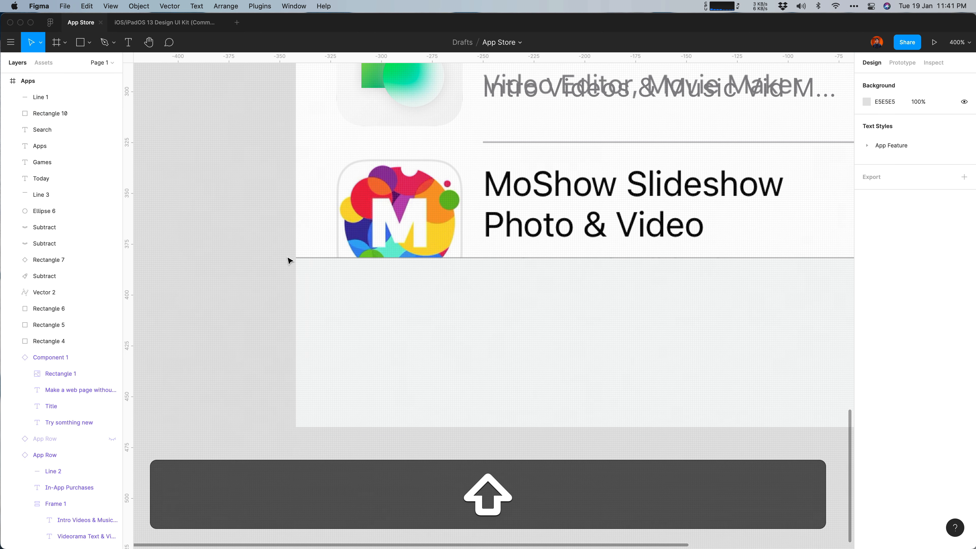
Draw a temporary rectangle about 181 × 112 over the Videorama and MOLDIV app rows
scroll(464, 125, "up", 3)
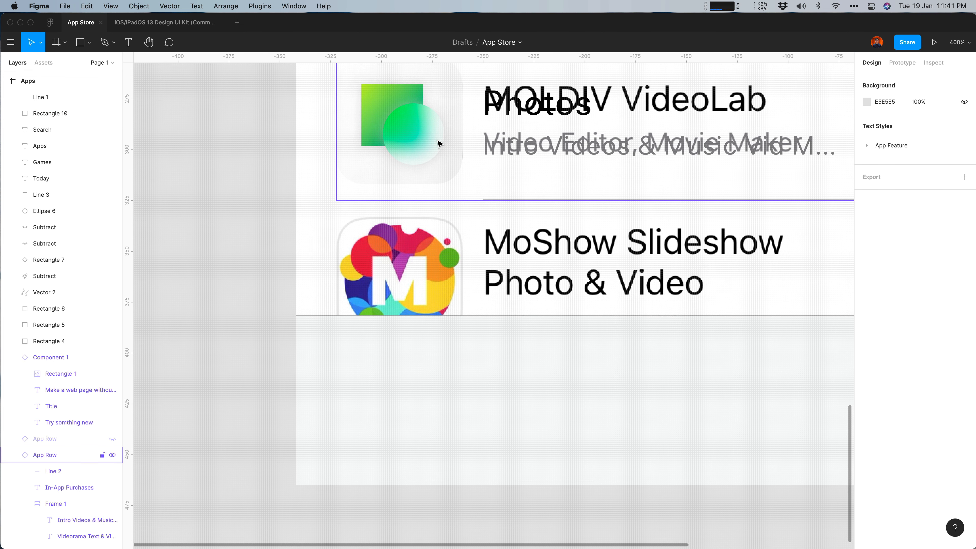
left_click(395, 371)
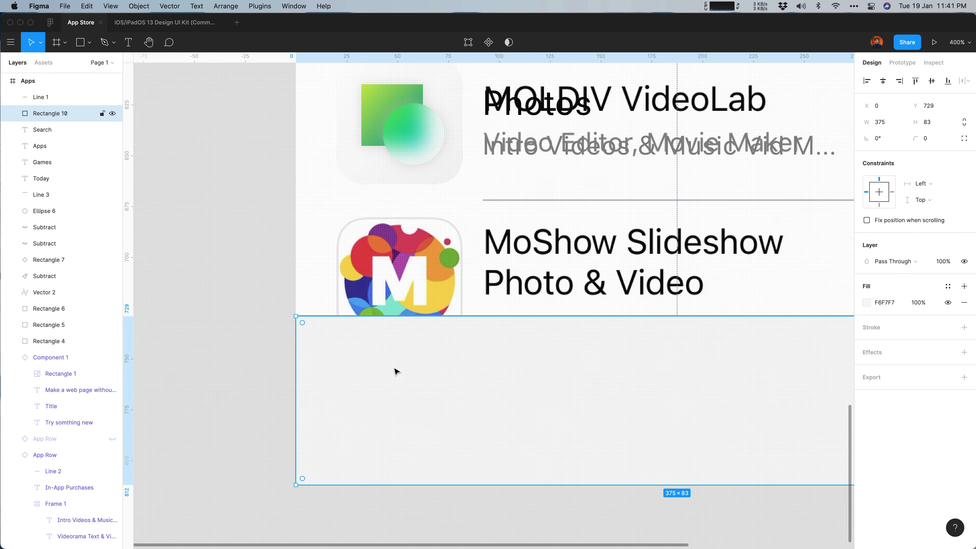
scroll(395, 371, "right", 3)
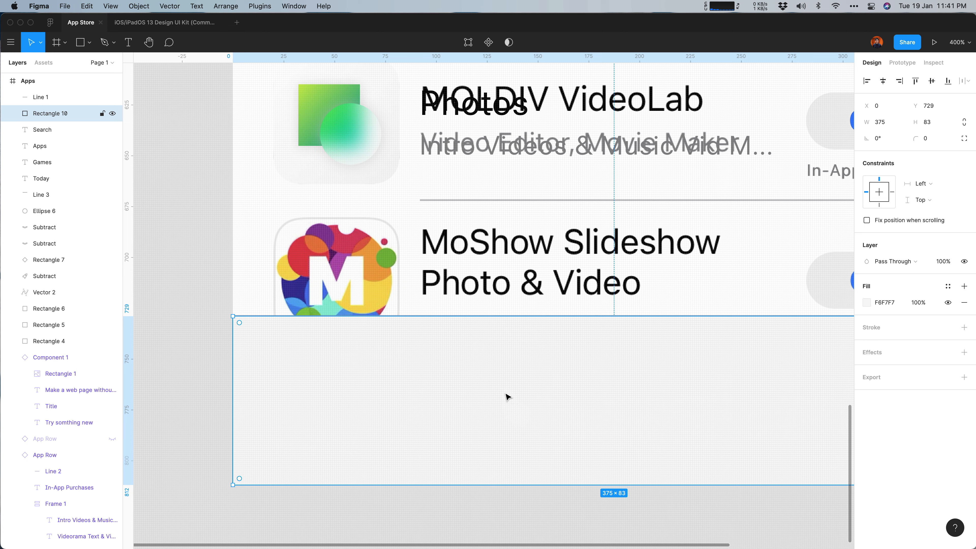
scroll(506, 397, "up", 10)
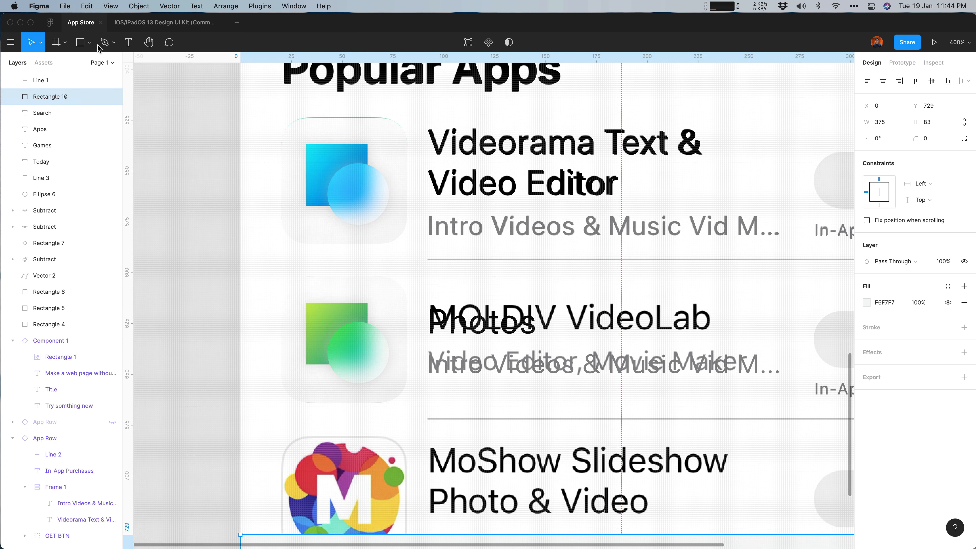
left_click(85, 43)
left_click_drag(193, 102, 561, 329)
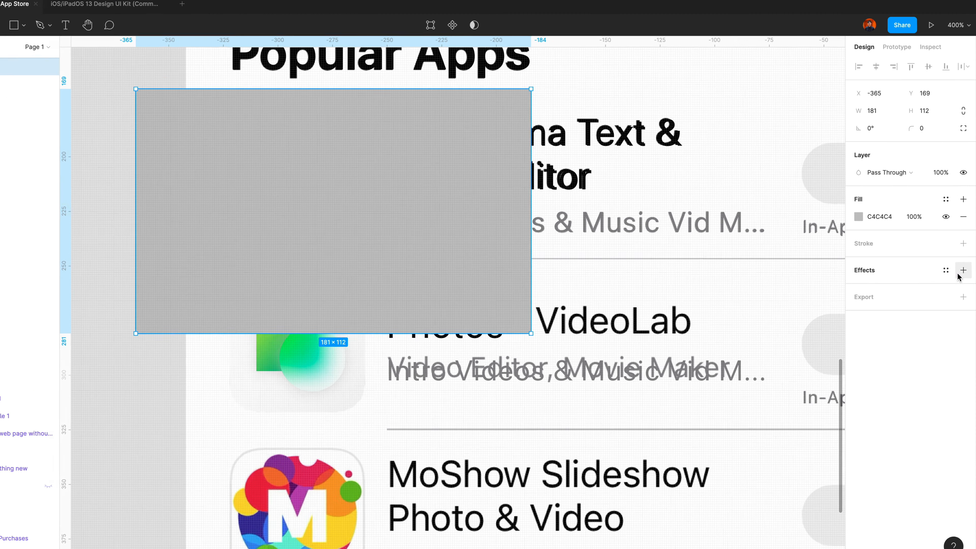
Give the temporary rectangle a background blur effect and set its fill opacity to 50%
left_click(963, 270)
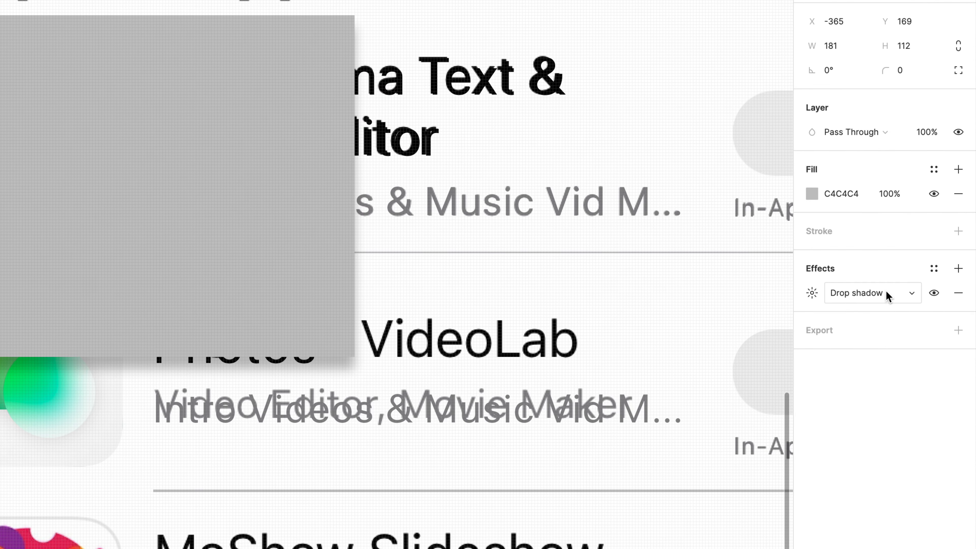
left_click(811, 292)
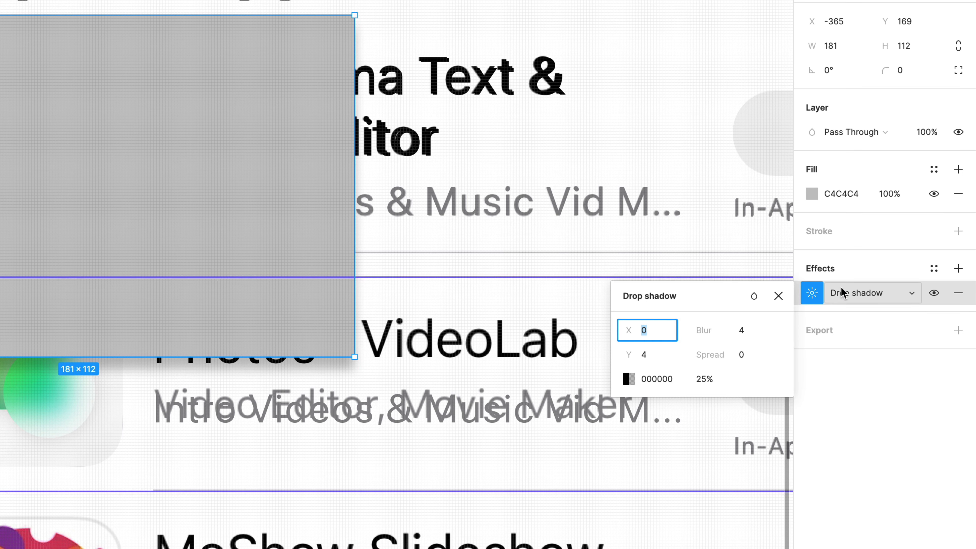
left_click(858, 297)
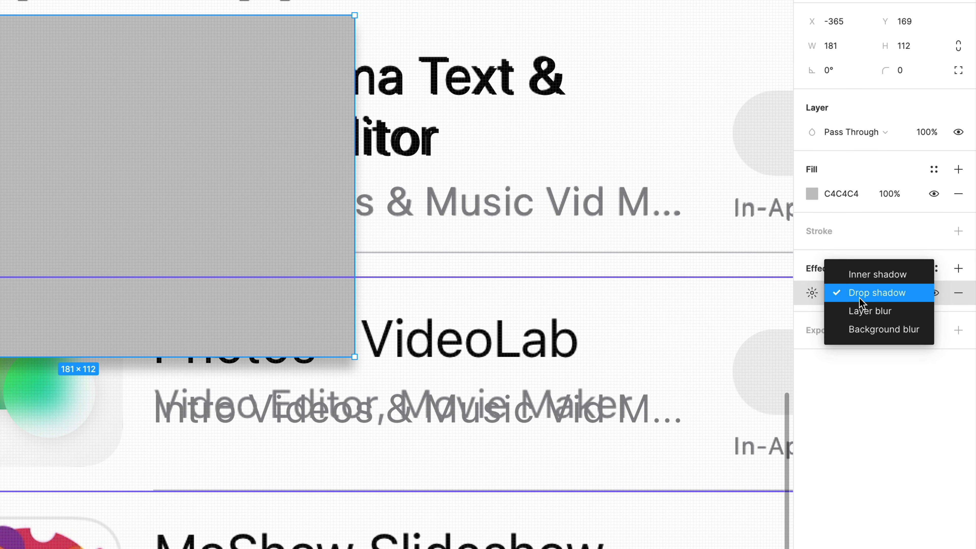
left_click(869, 333)
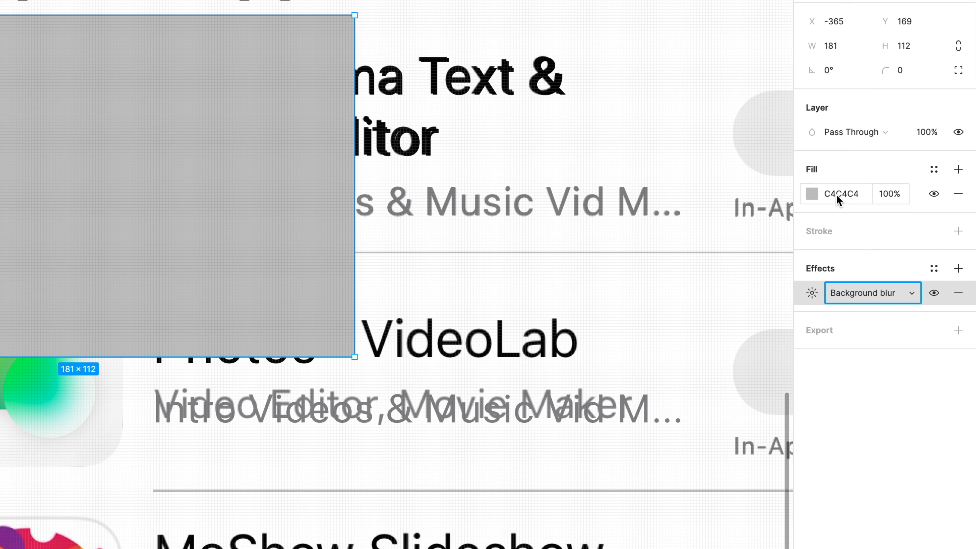
left_click(888, 194)
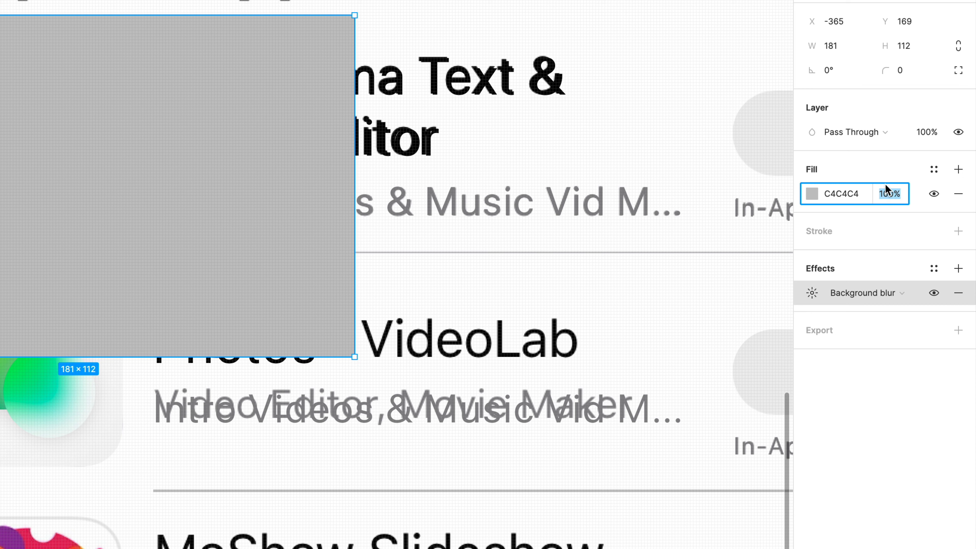
type("50")
key("Return")
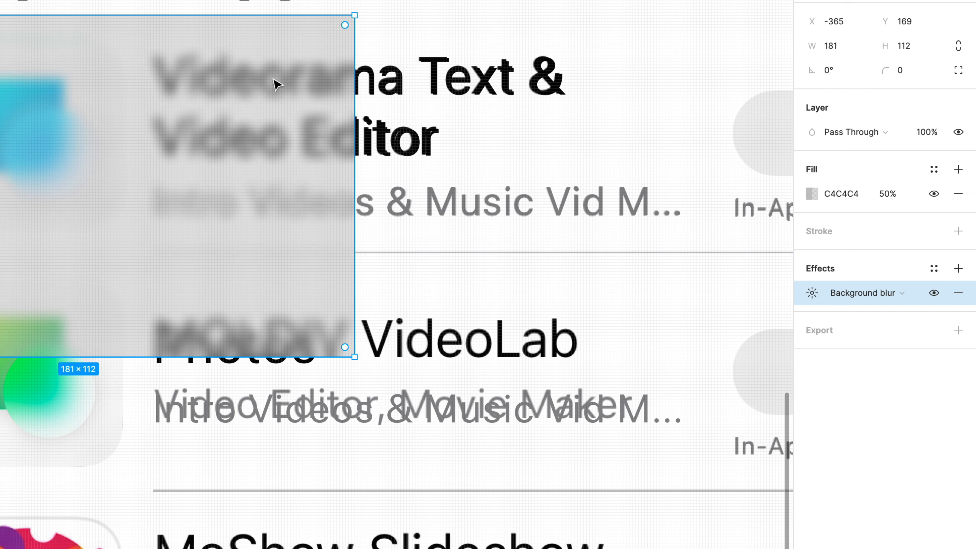
Set the temporary rectangle's background blur amount to 6
left_click(819, 292)
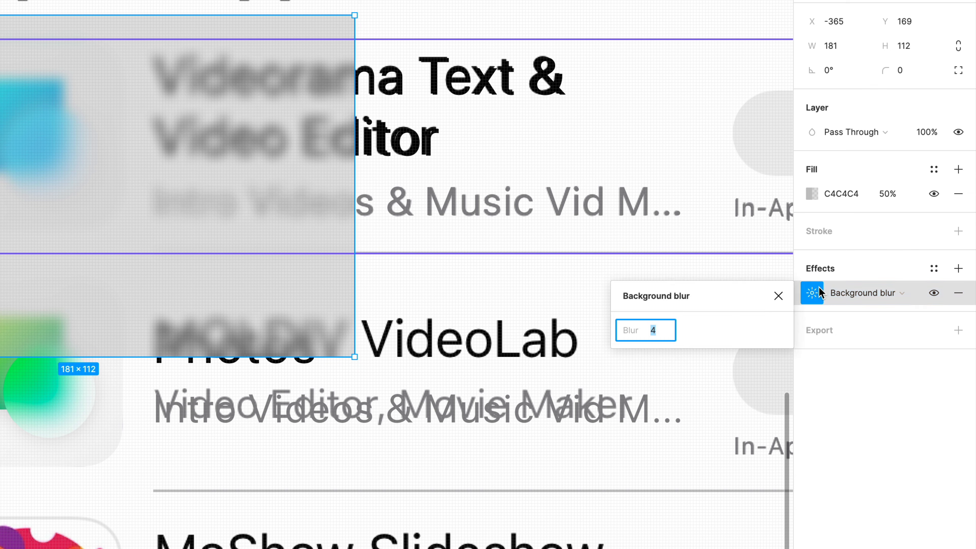
left_click_drag(631, 330, 656, 342)
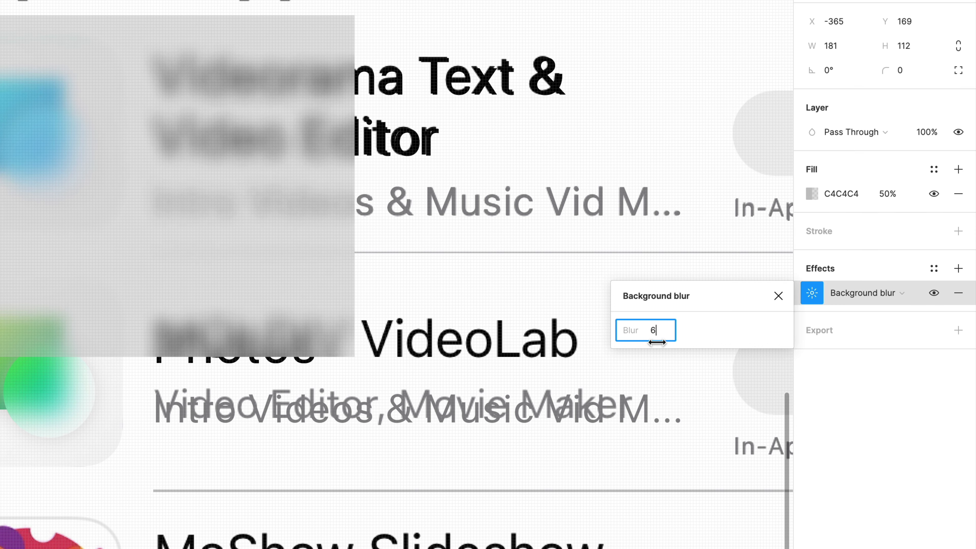
scroll(334, 308, "down", 5)
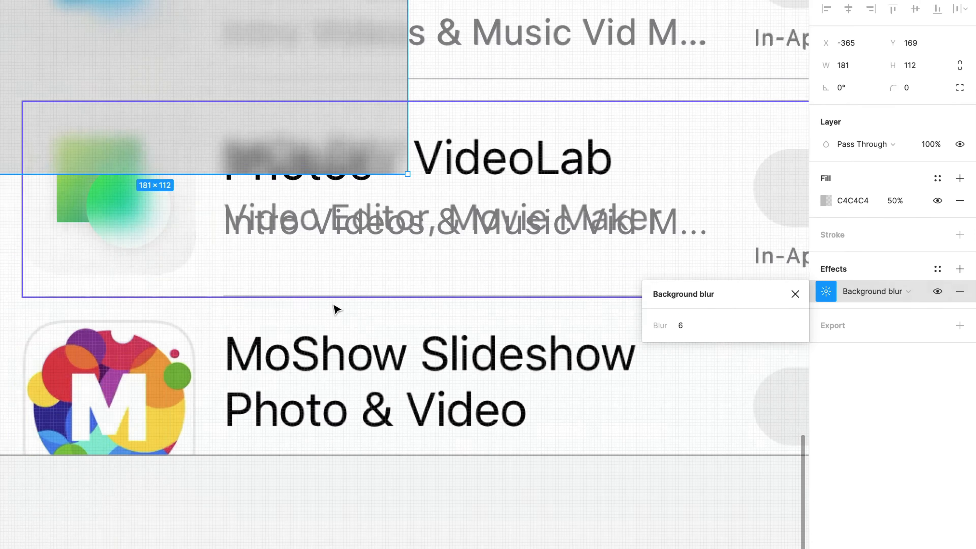
key("BackSpace")
Add a background blur effect to the tab bar rectangle and set its fill opacity to 40%
left_click(432, 394)
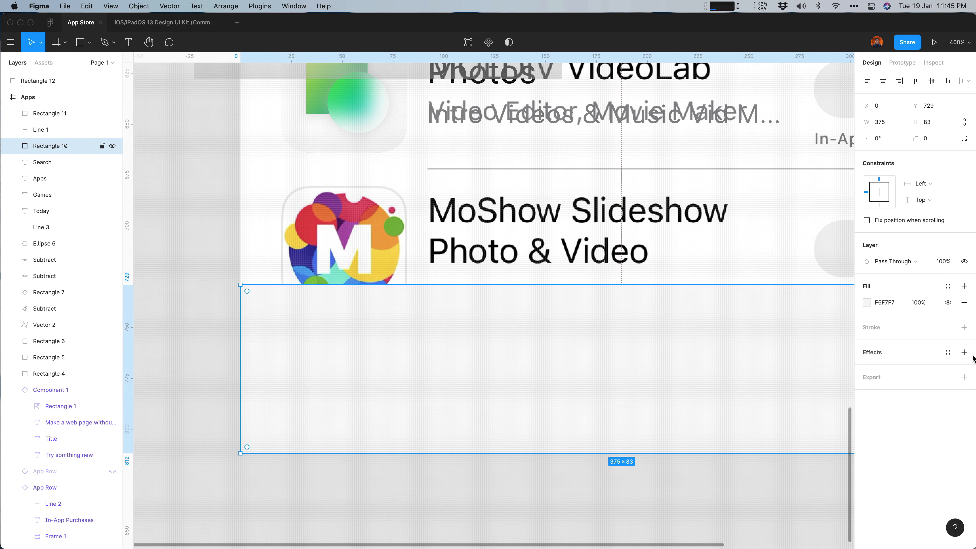
left_click(964, 352)
left_click(909, 368)
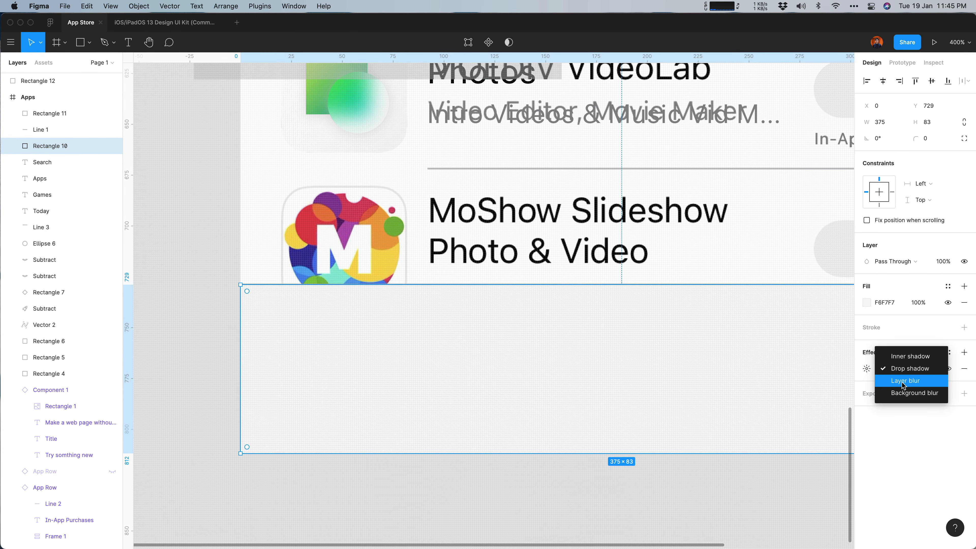
left_click(909, 396)
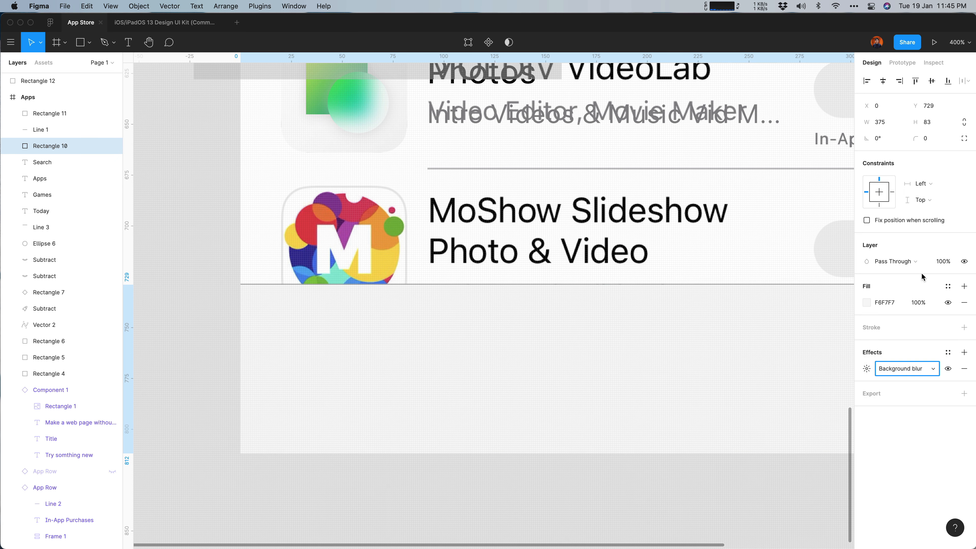
left_click(916, 302)
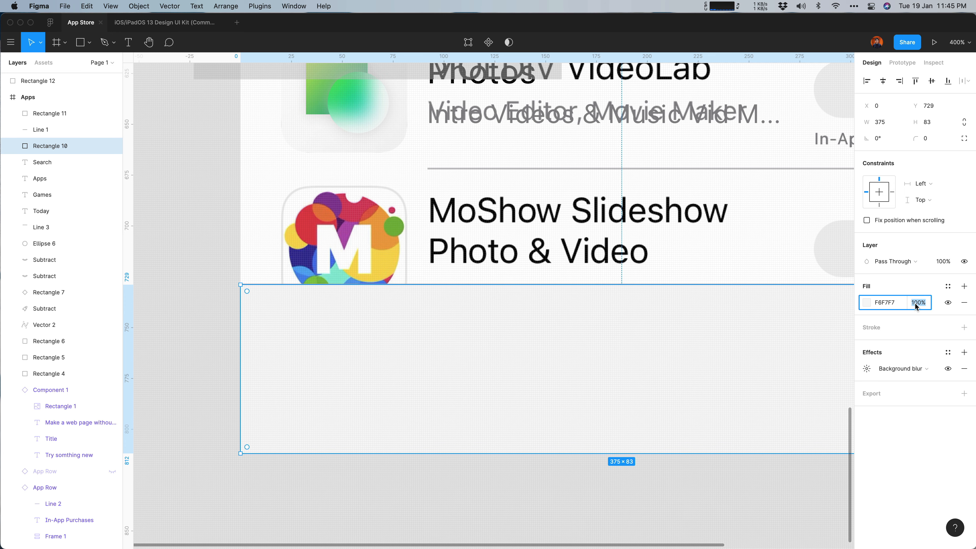
type("40")
key("Return")
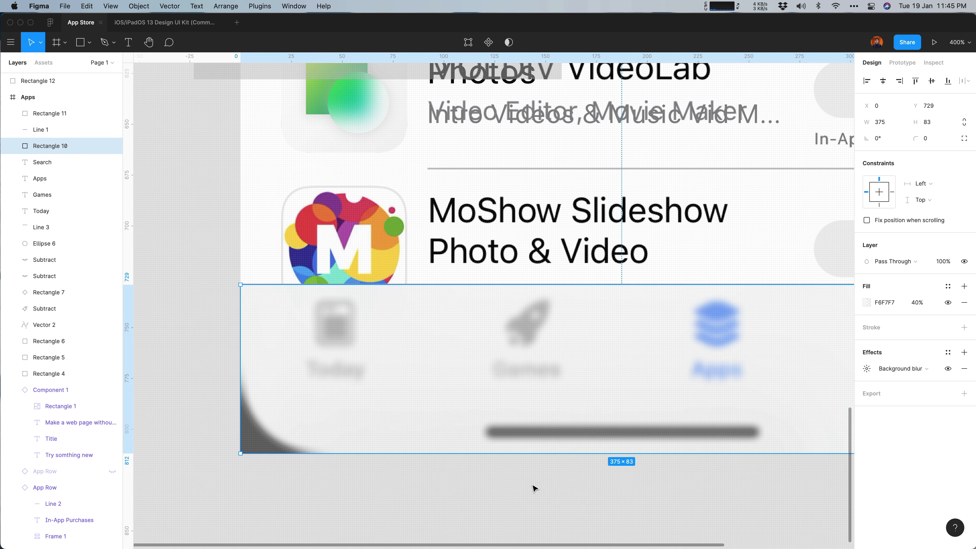
Delete the temporary blurred rectangle lying over the Popular Apps rows
left_click(534, 488)
key("super+minus")
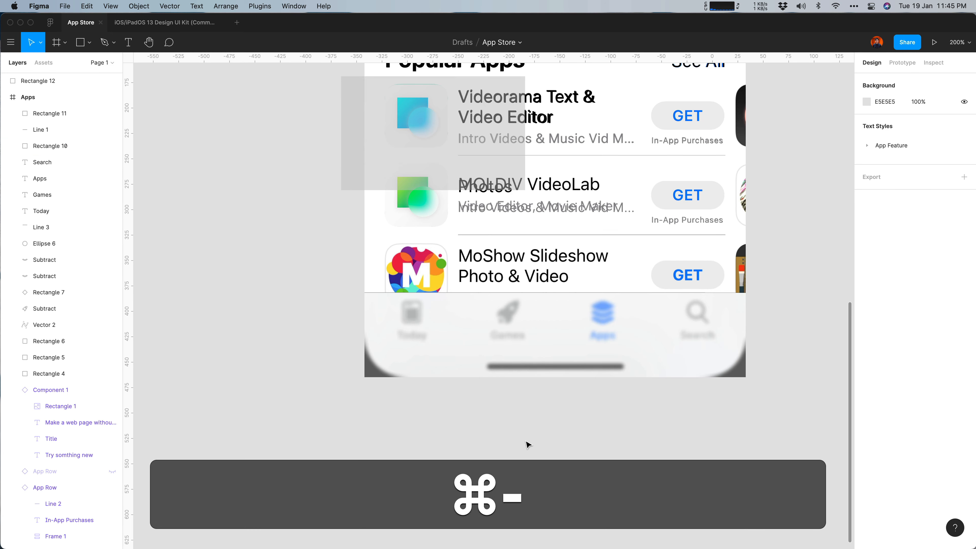
left_click(457, 148)
key("BackSpace")
Hide the App Store reference screenshot layer at the bottom of the Apps frame's layer stack
key("super+minus")
key("space")
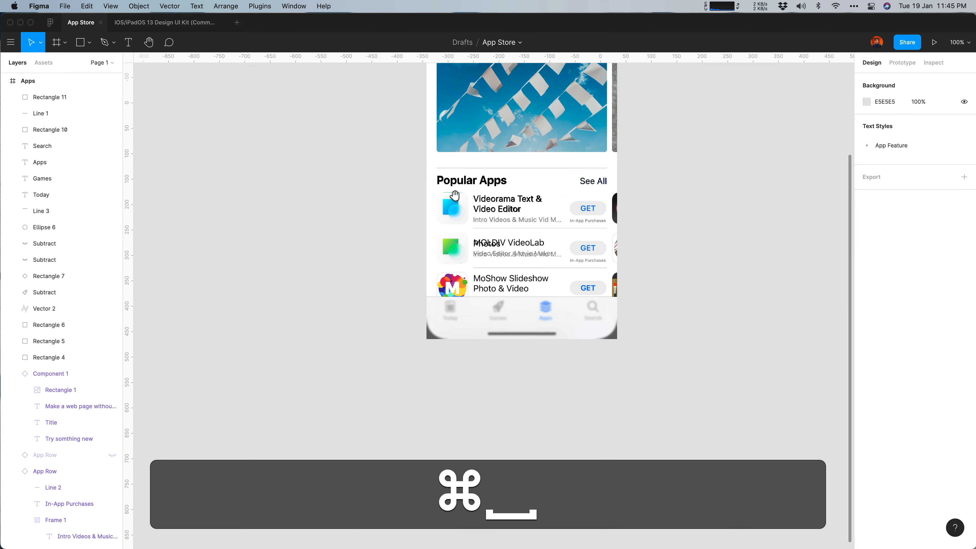
left_click_drag(454, 195, 404, 355)
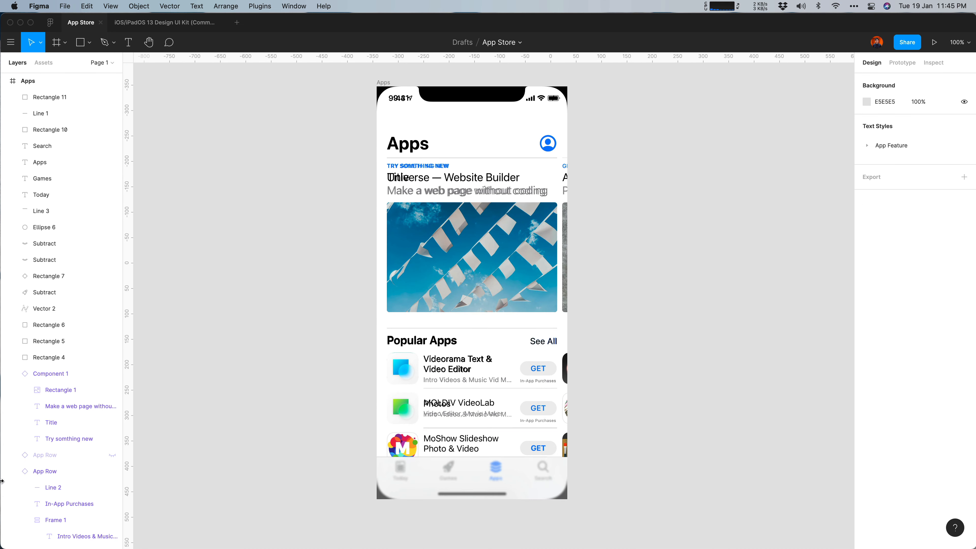
scroll(76, 519, "down", 10)
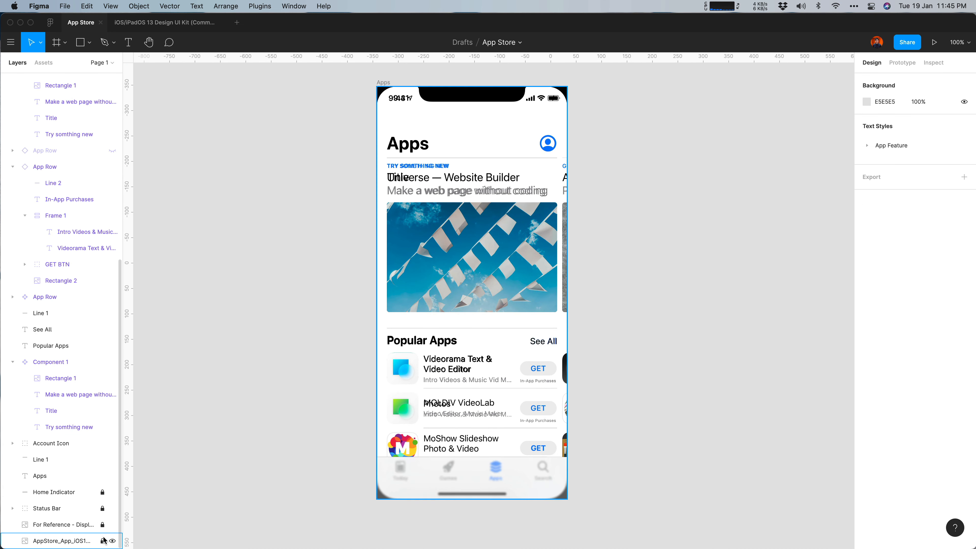
left_click(113, 541)
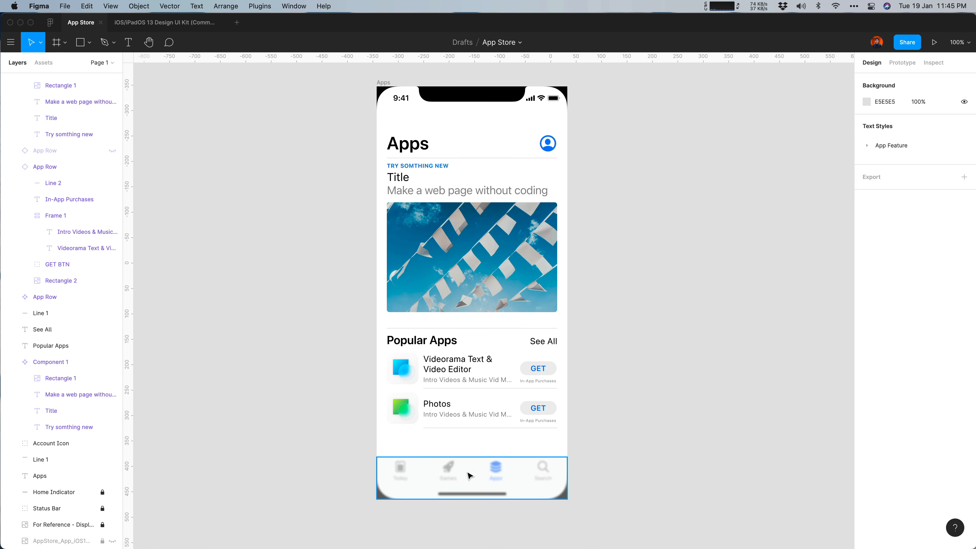
Group the tab bar's background rectangle with its divider line
left_click(459, 484)
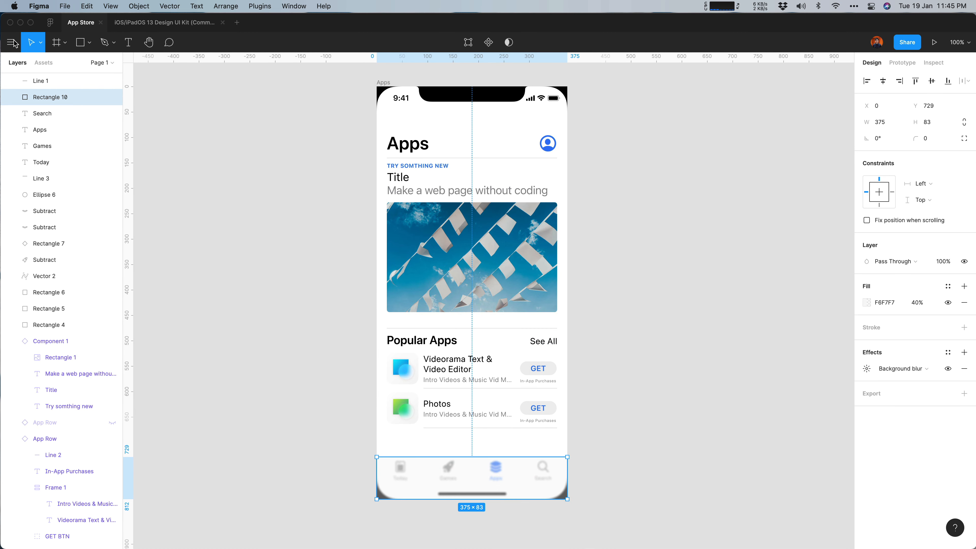
left_click(69, 82, "shift")
scroll(70, 101, "up", 1)
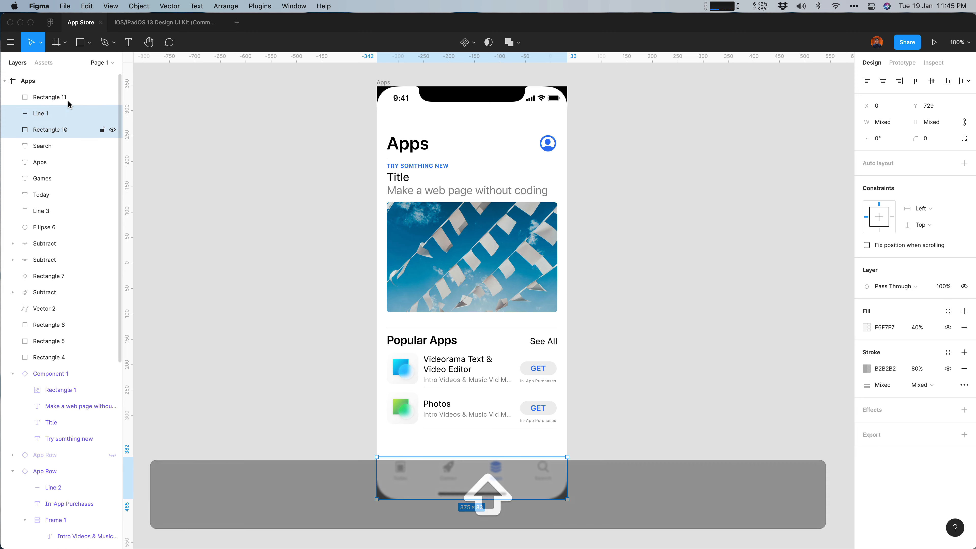
key("super+g")
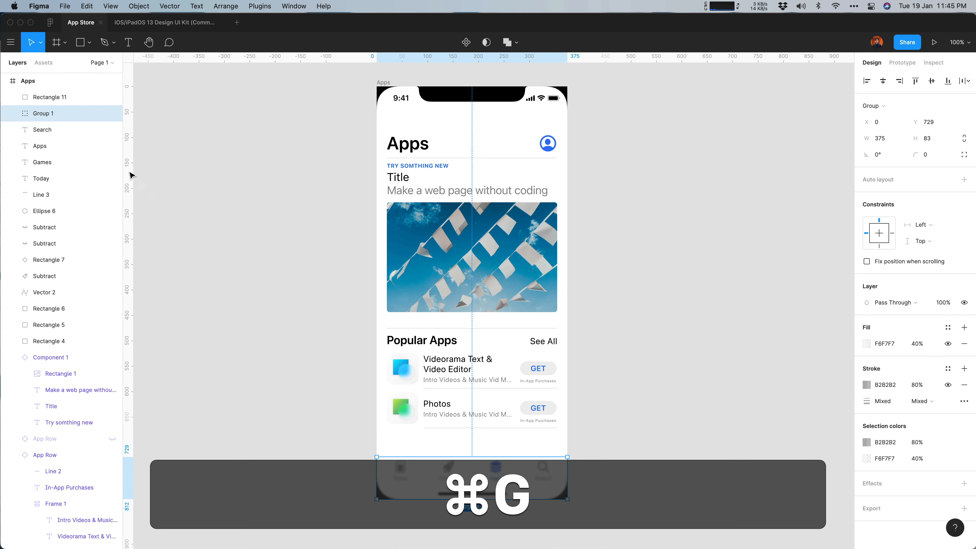
Rename the new group Tab Bar and move it behind the tab icons and labels in the layer order
double_click(43, 113)
type("T")
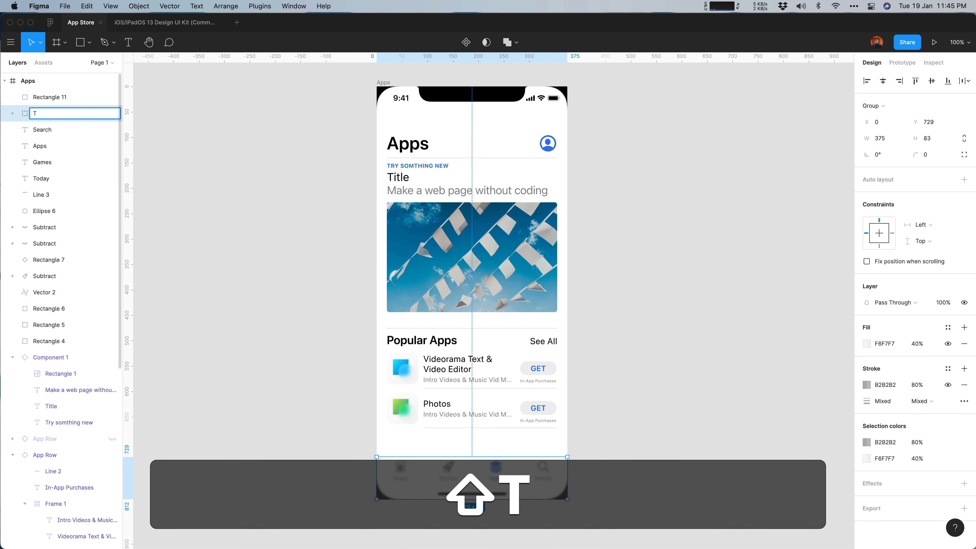
type("ab Bar")
key("Return")
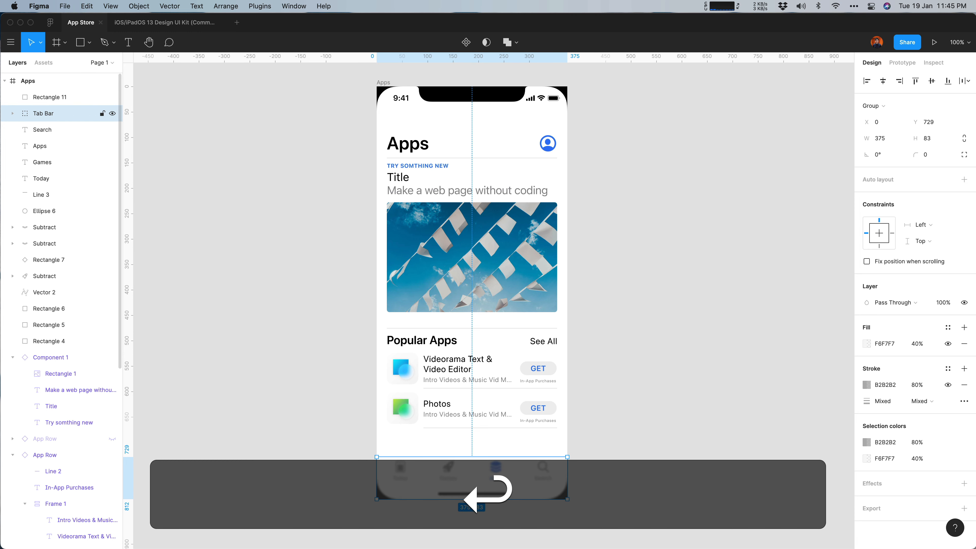
left_click_drag(43, 115, 73, 348)
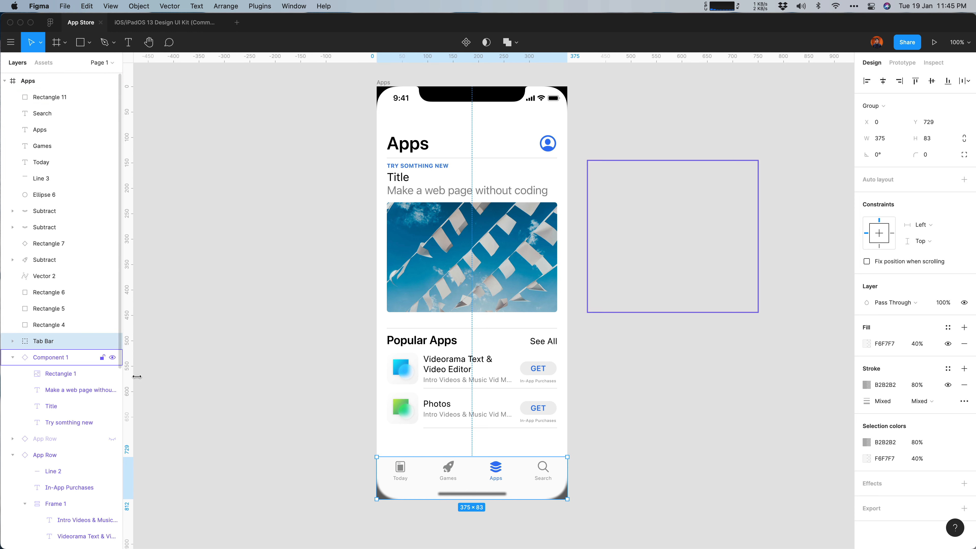
left_click(277, 451)
Group the three rectangles of the Today icon, and group the rocket shapes of the Games icon
key("super+equal")
scroll(349, 183, "down", 5)
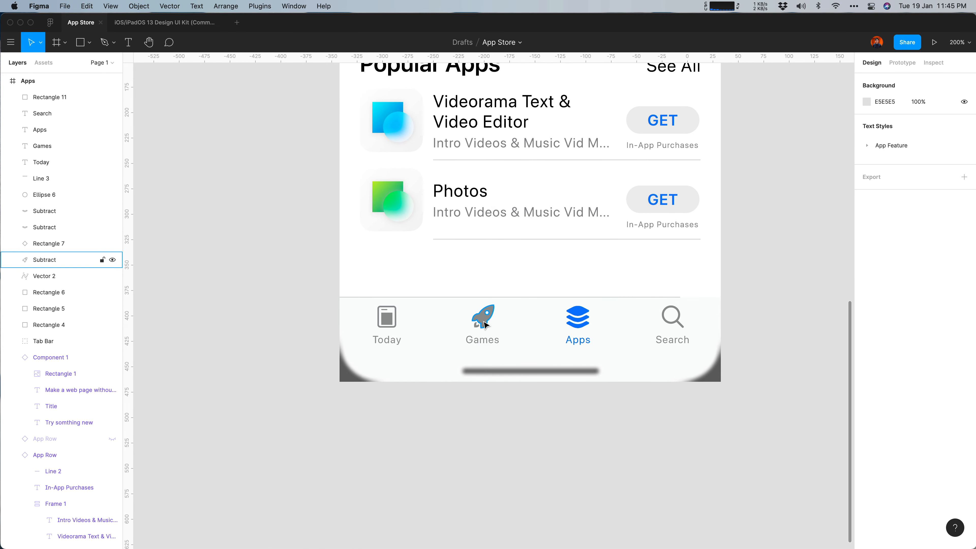
left_click(387, 317)
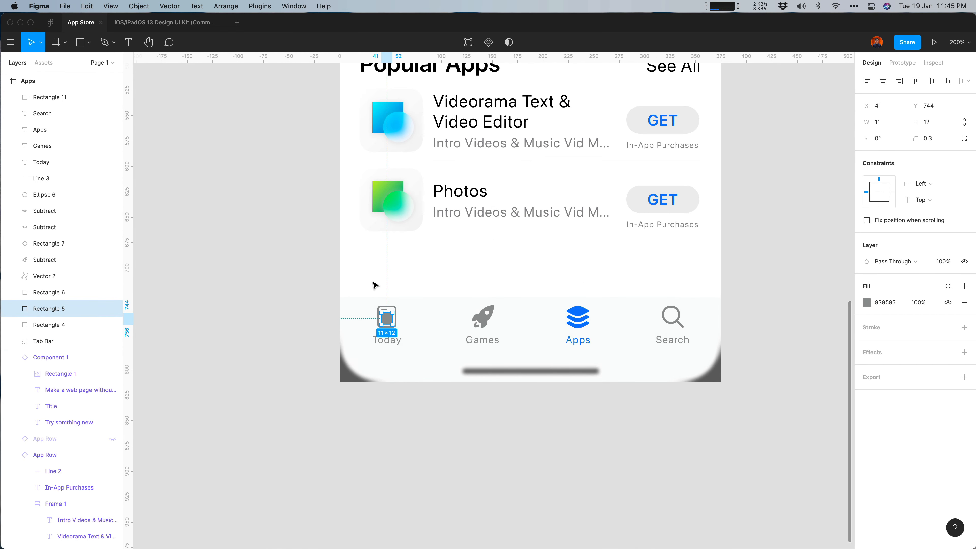
left_click_drag(370, 283, 400, 334)
left_click_drag(416, 281, 424, 325)
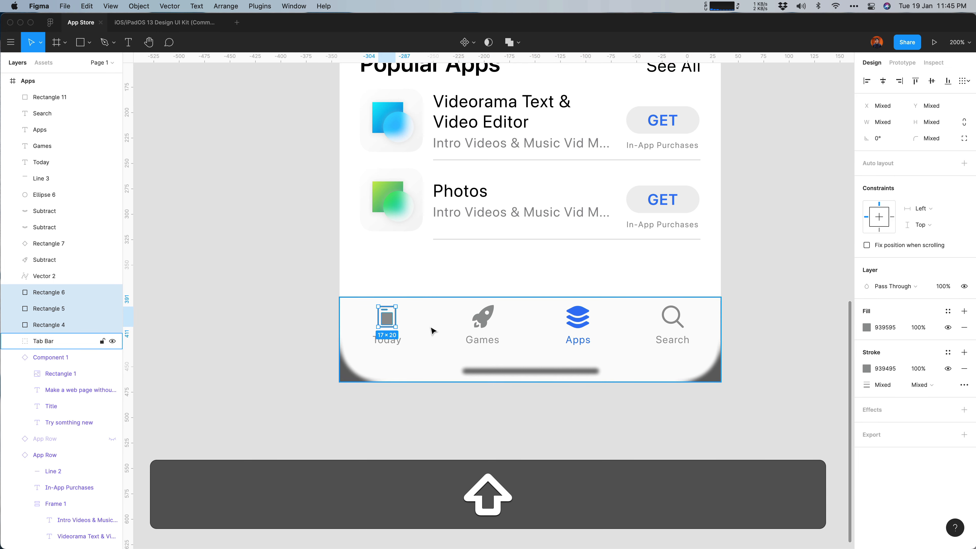
key("super+g")
left_click_drag(460, 281, 508, 338)
left_click_drag(512, 284, 526, 337)
key("super+g")
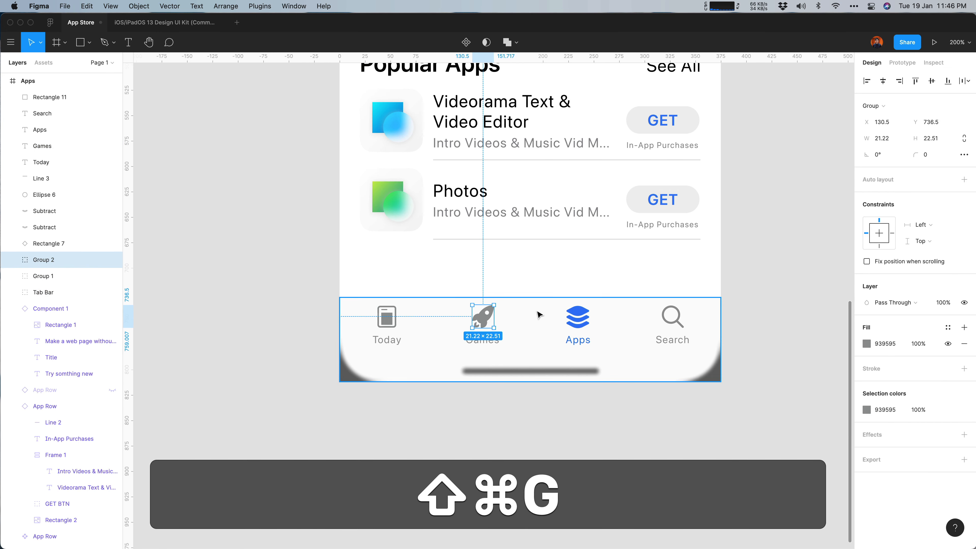
Group the stacked shapes of the Apps icon, and group the magnifier's circle and line for the Search icon
left_click_drag(557, 290, 598, 328)
left_click_drag(614, 280, 627, 330)
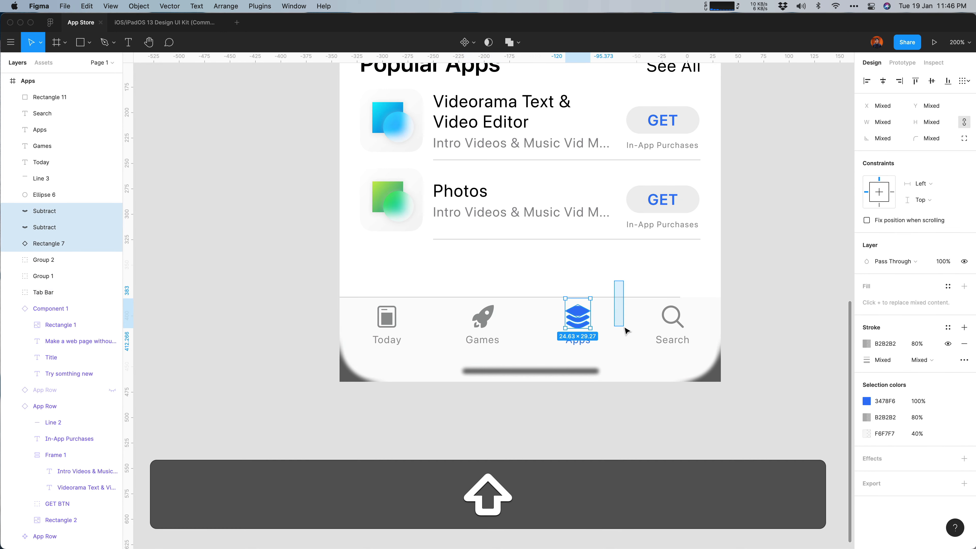
key("super+g")
left_click_drag(655, 282, 647, 314)
key("shift+super+g")
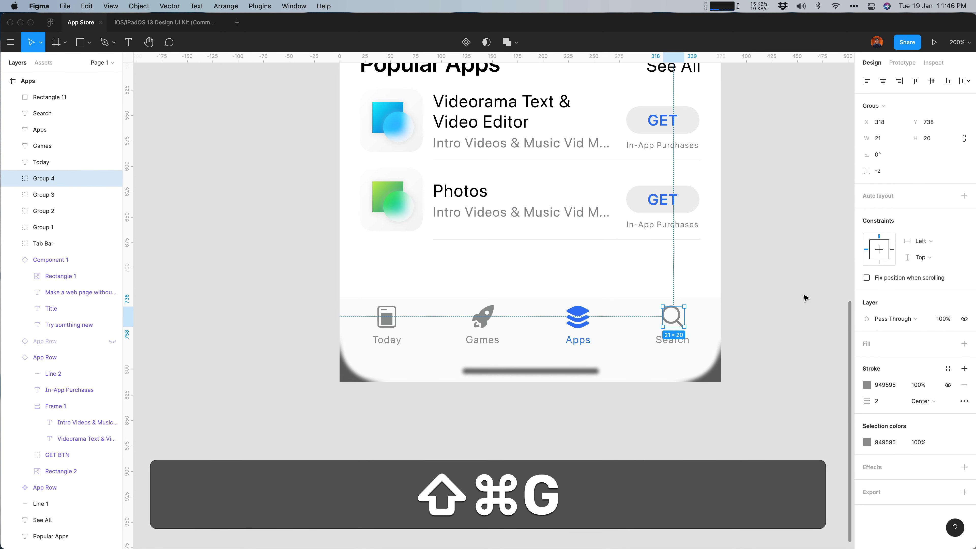
key("super+g")
Set the width of the divider line inside the Tab Bar group to 375
left_click(670, 300)
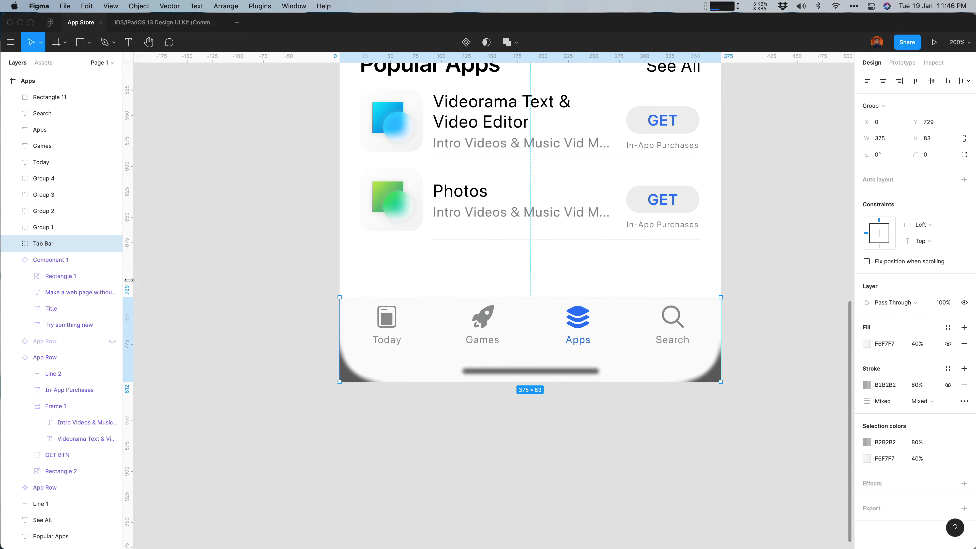
left_click(12, 244)
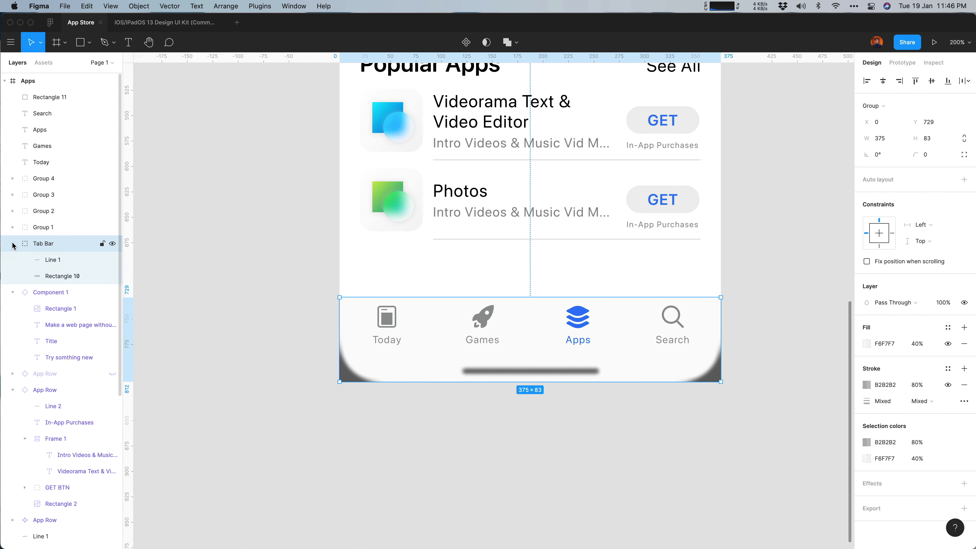
left_click(53, 260)
left_click(880, 122)
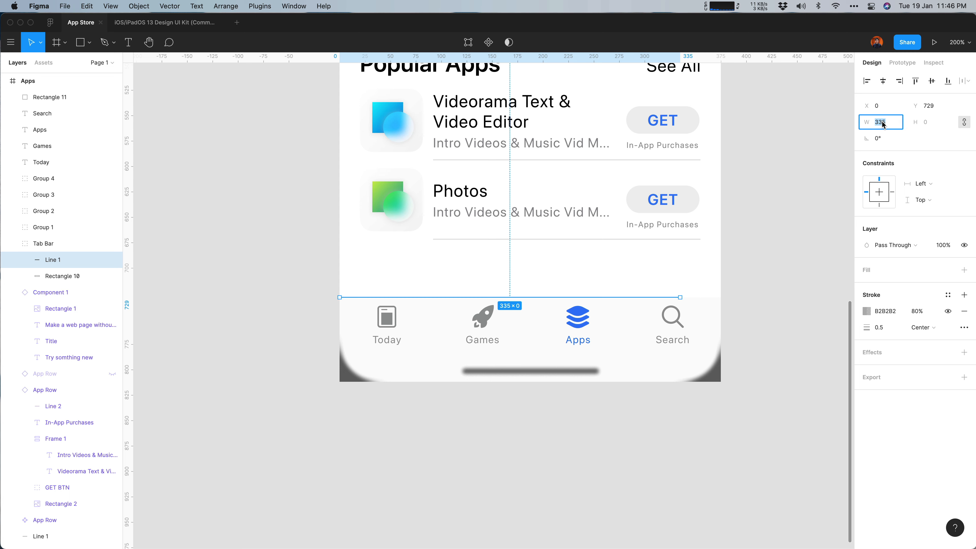
type("375")
key("Return")
key("Escape")
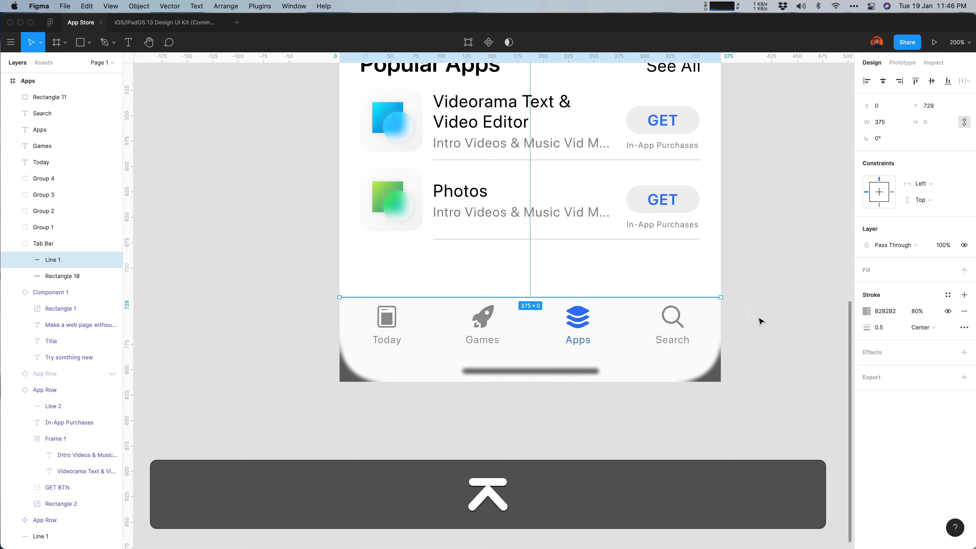
Show the hidden third app row under the tab bar and collapse the component layers around it
left_click(606, 359)
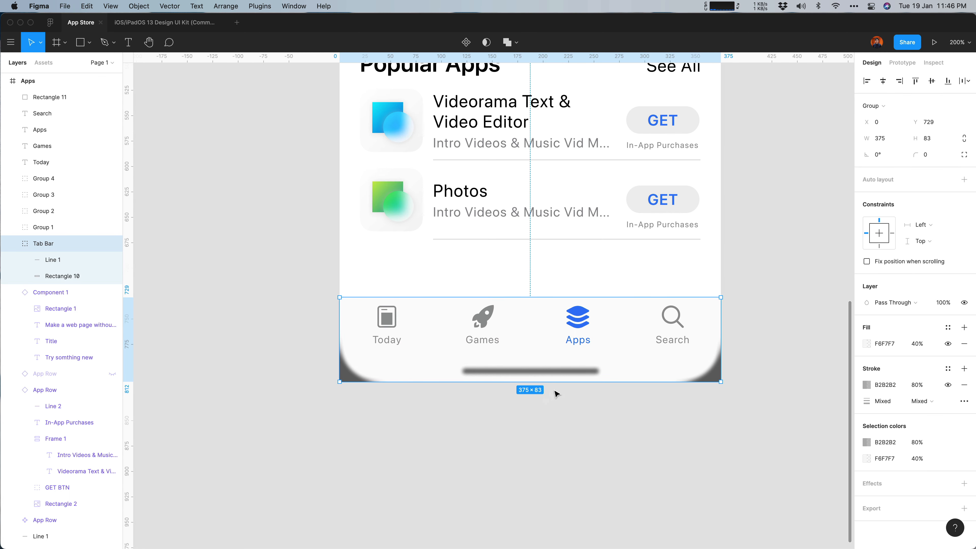
key("super+minus")
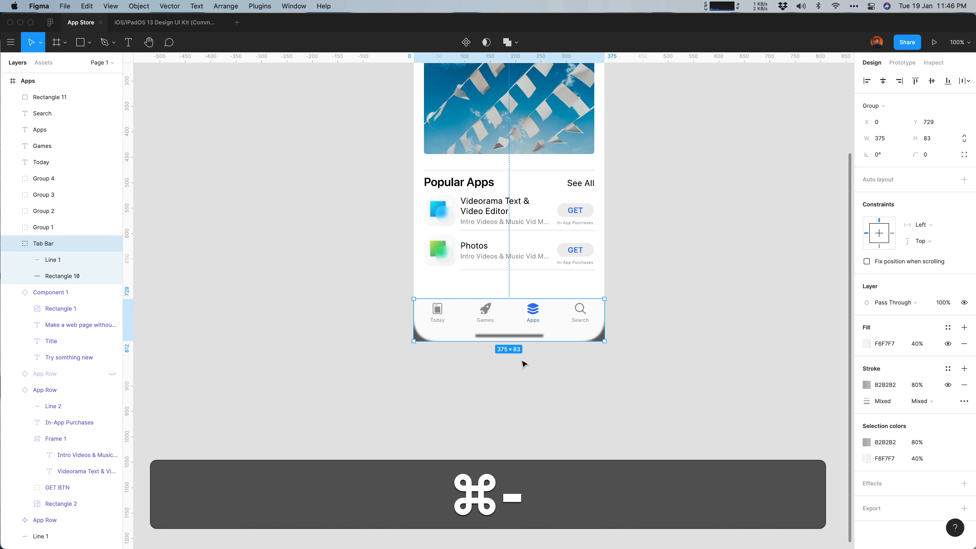
key("Escape")
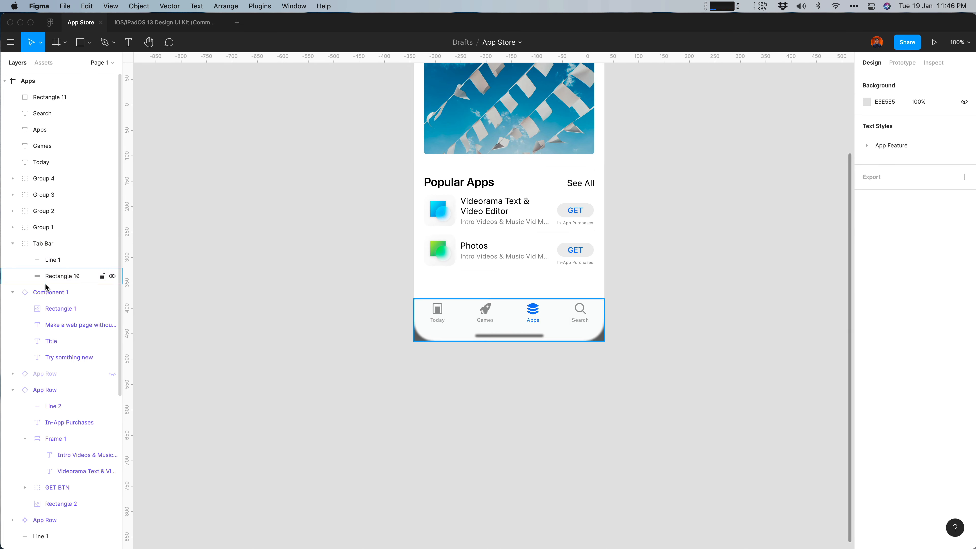
left_click(12, 293)
left_click(112, 309)
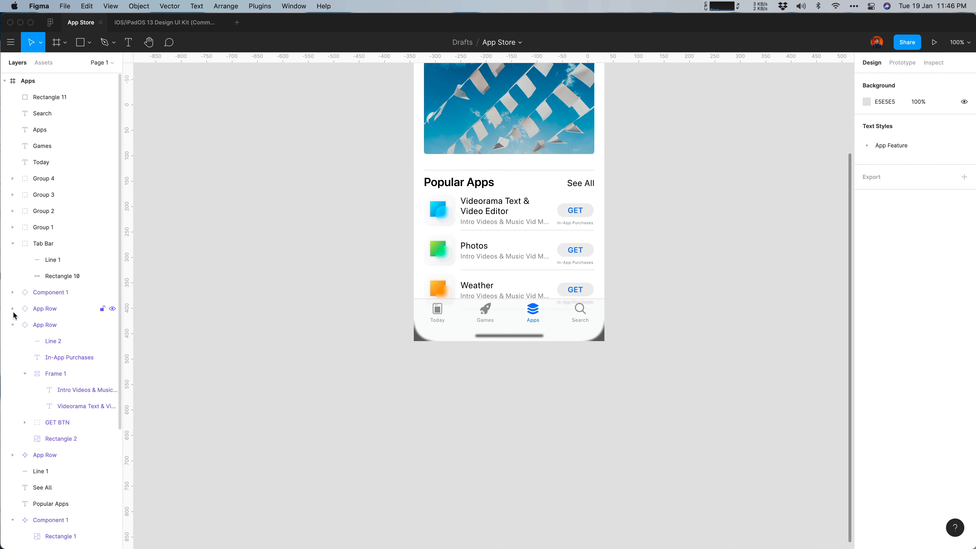
left_click(12, 325)
Examine up close how the tab bar's background blur covers the Weather app row
key("super+equal")
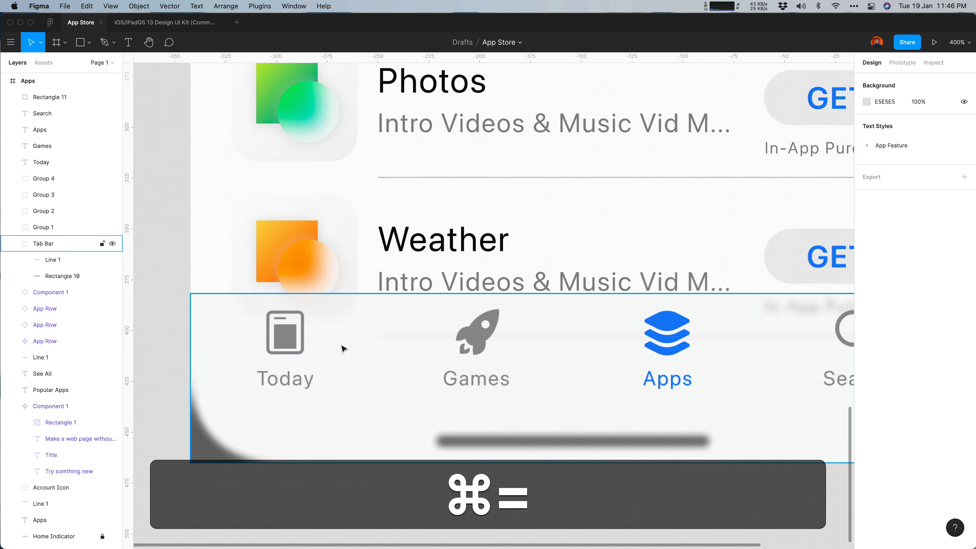
left_click(345, 235)
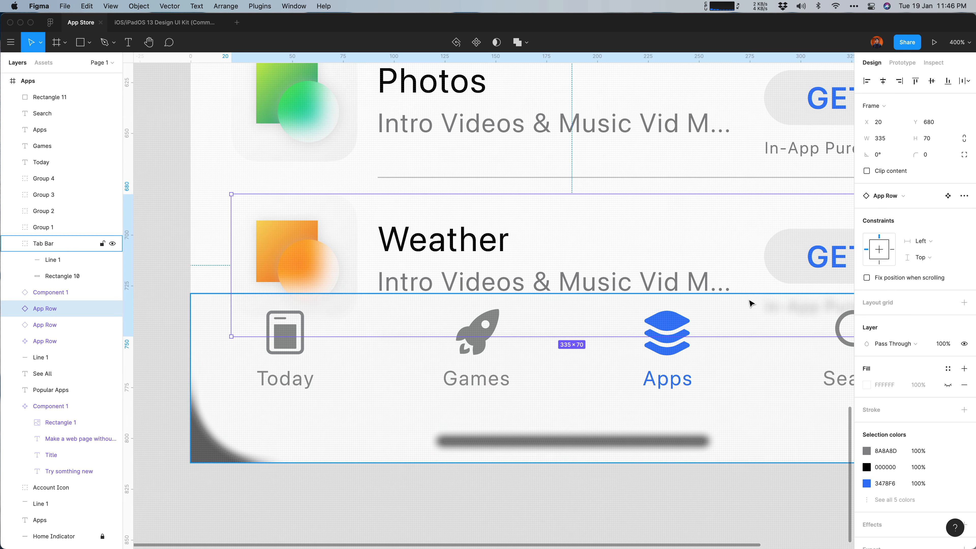
left_click_drag(851, 317, 693, 309)
left_click(641, 509)
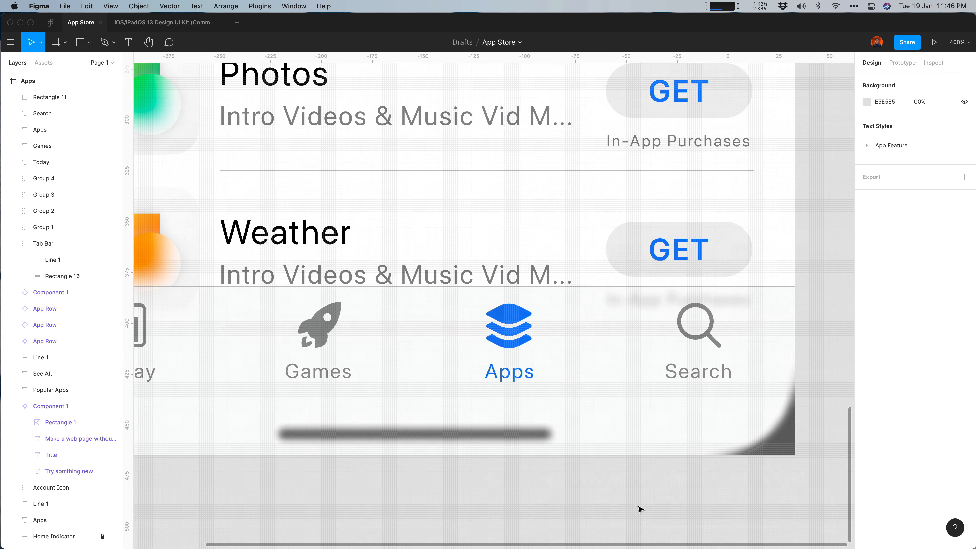
key("super+minus")
key("super+minus")
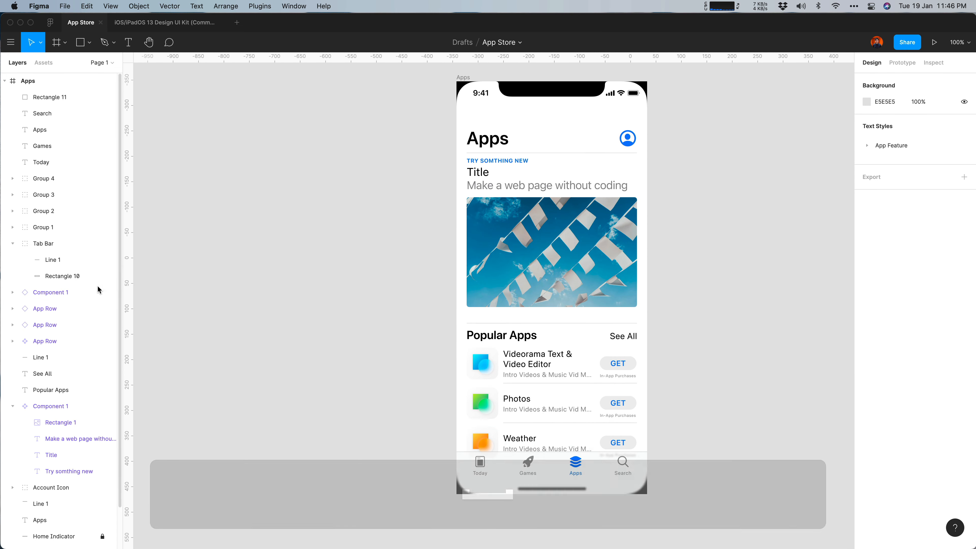
Move the Home Indicator and the For Reference display layer together to the top of the Apps frame's layer order
left_click(12, 406)
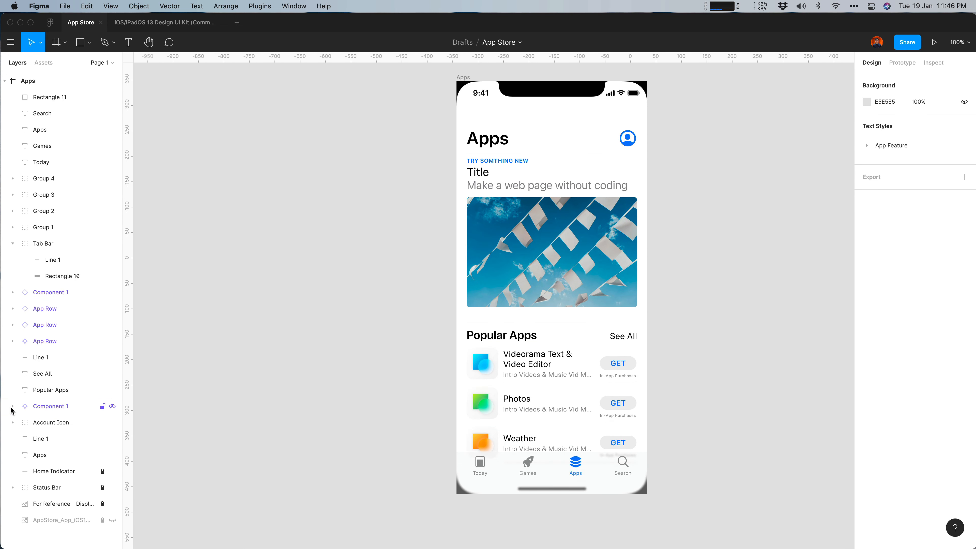
left_click(13, 341)
left_click(15, 341)
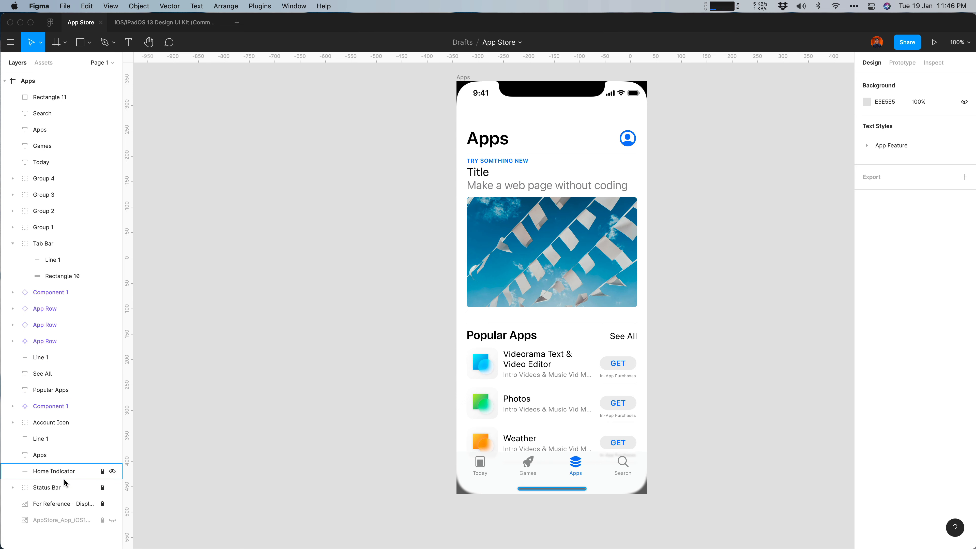
left_click(58, 503)
left_click(56, 473)
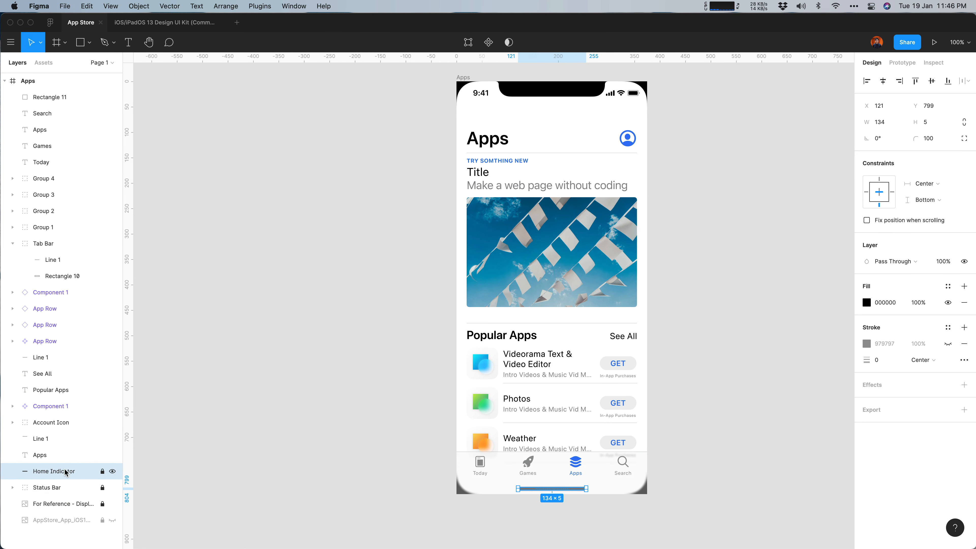
left_click(64, 502, "super")
left_click_drag(65, 473, 84, 95)
left_click(396, 261)
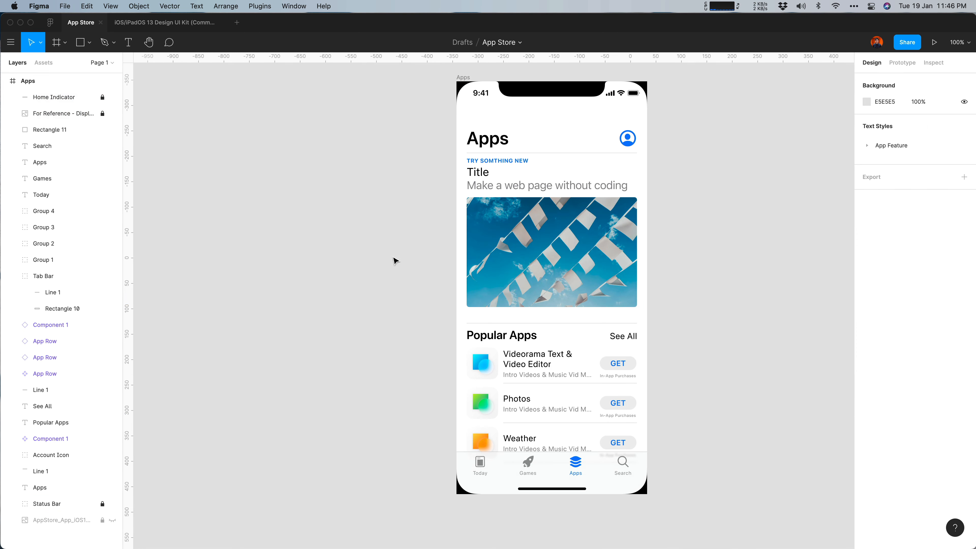
left_click_drag(395, 261, 255, 275)
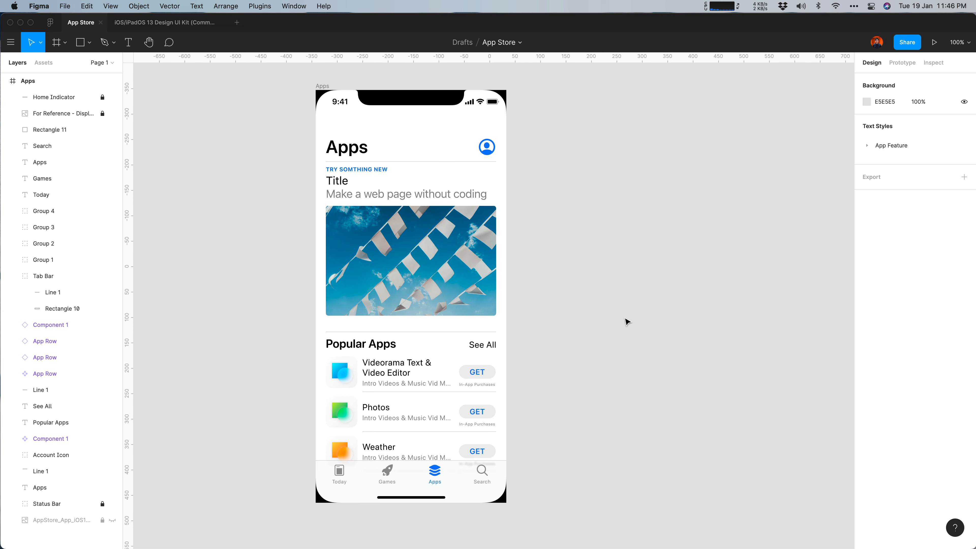